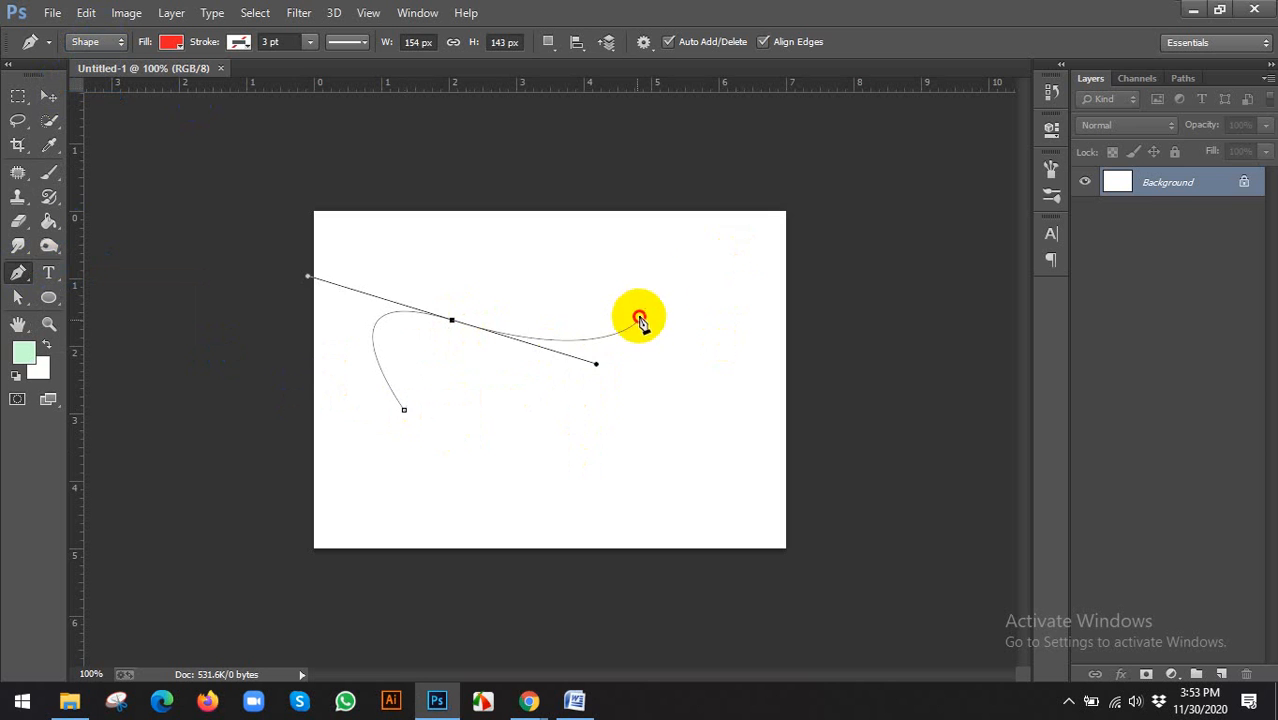
Complete the closed, curved red shape, about 472 px wide, with the Pen tool and shift it slightly up and left
left_click_drag(637, 320, 662, 278)
left_click_drag(743, 350, 737, 410)
left_click_drag(600, 443, 514, 475)
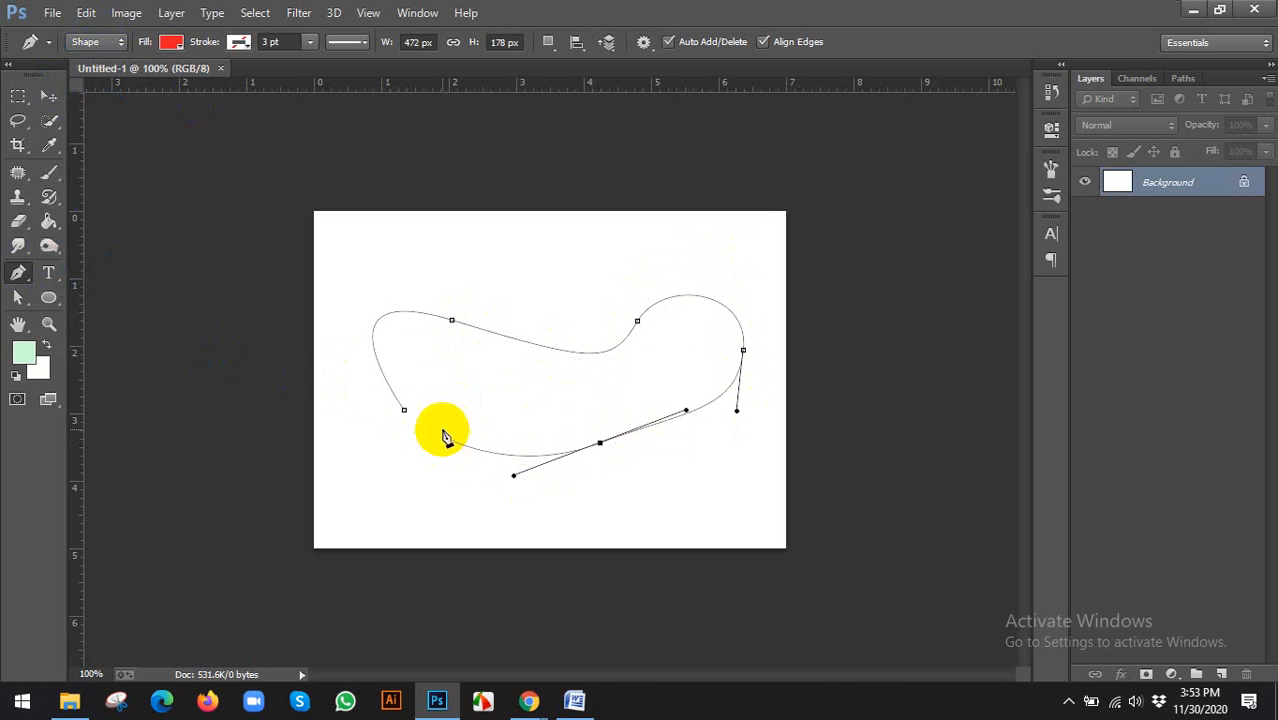
left_click(405, 411)
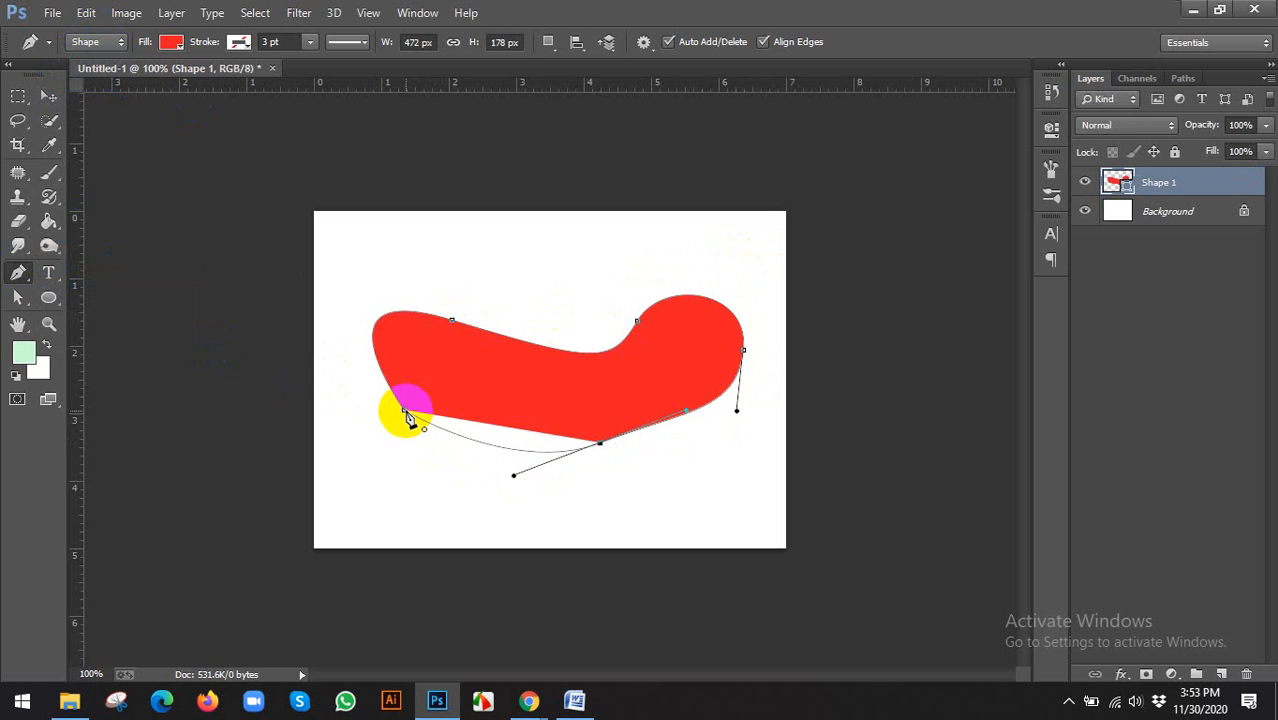
left_click(49, 96)
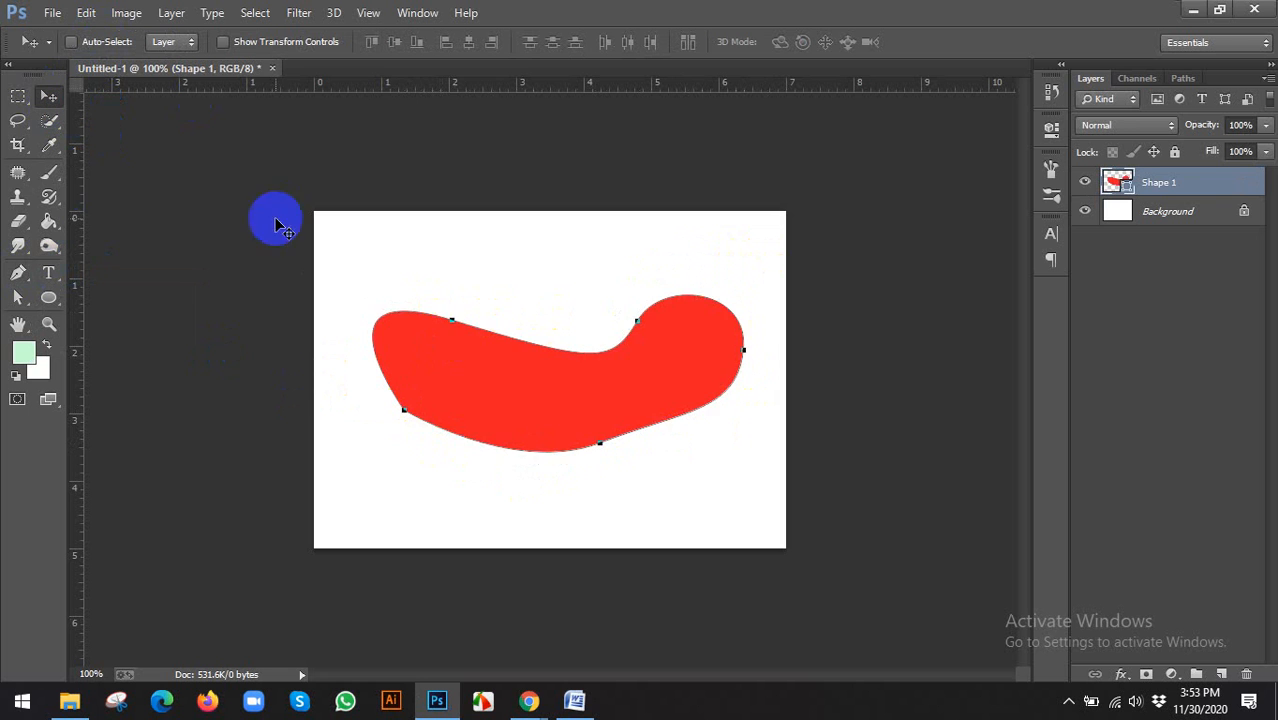
mouse_move(425, 325)
left_mouse_down()
mouse_move(436, 374)
mouse_move(456, 369)
mouse_move(422, 300)
mouse_move(434, 328)
left_mouse_up()
Try removing the red shape's anchor points one by one with the Freeform Pen tool, and undo the removals
left_click(19, 274)
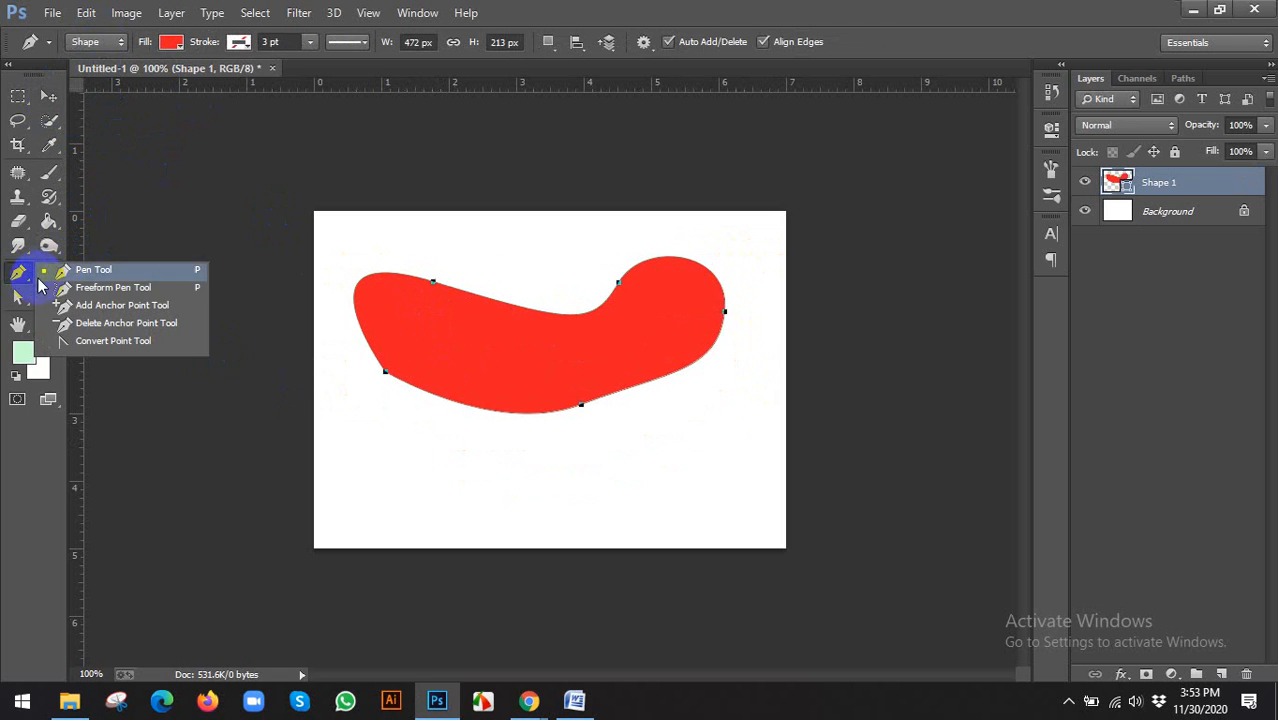
left_click(104, 292)
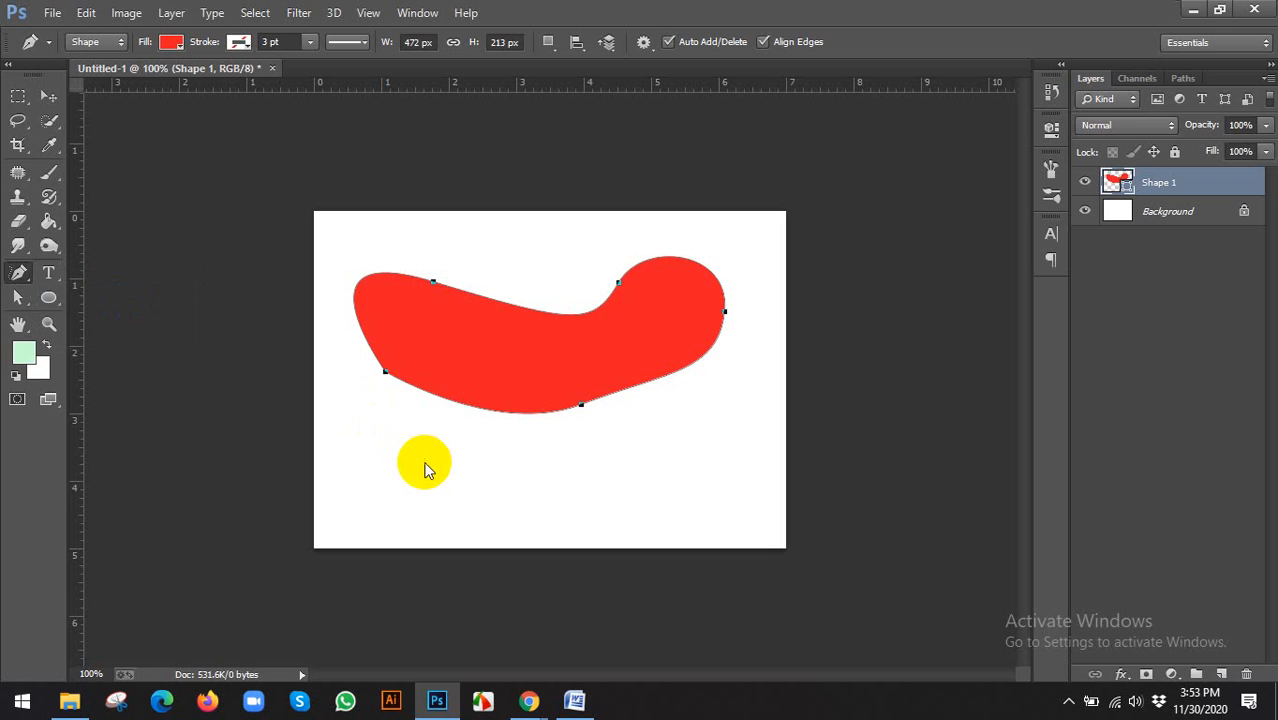
left_click(385, 371)
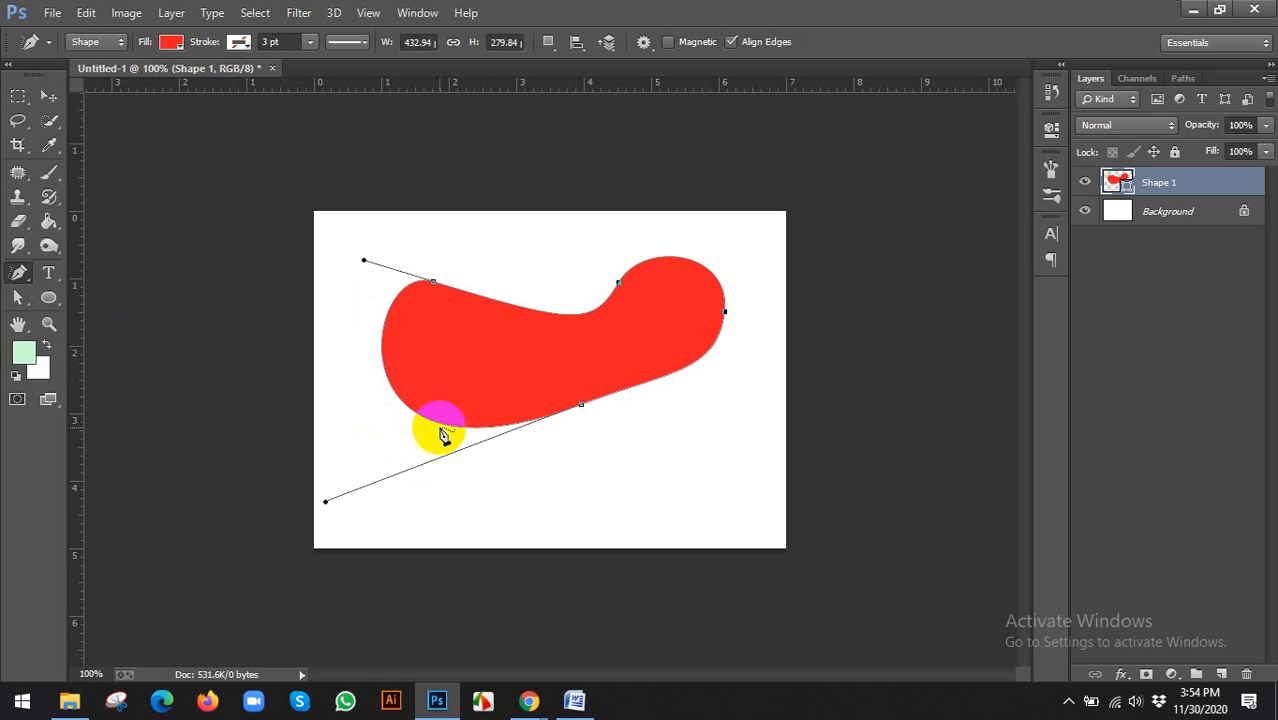
left_click(618, 284)
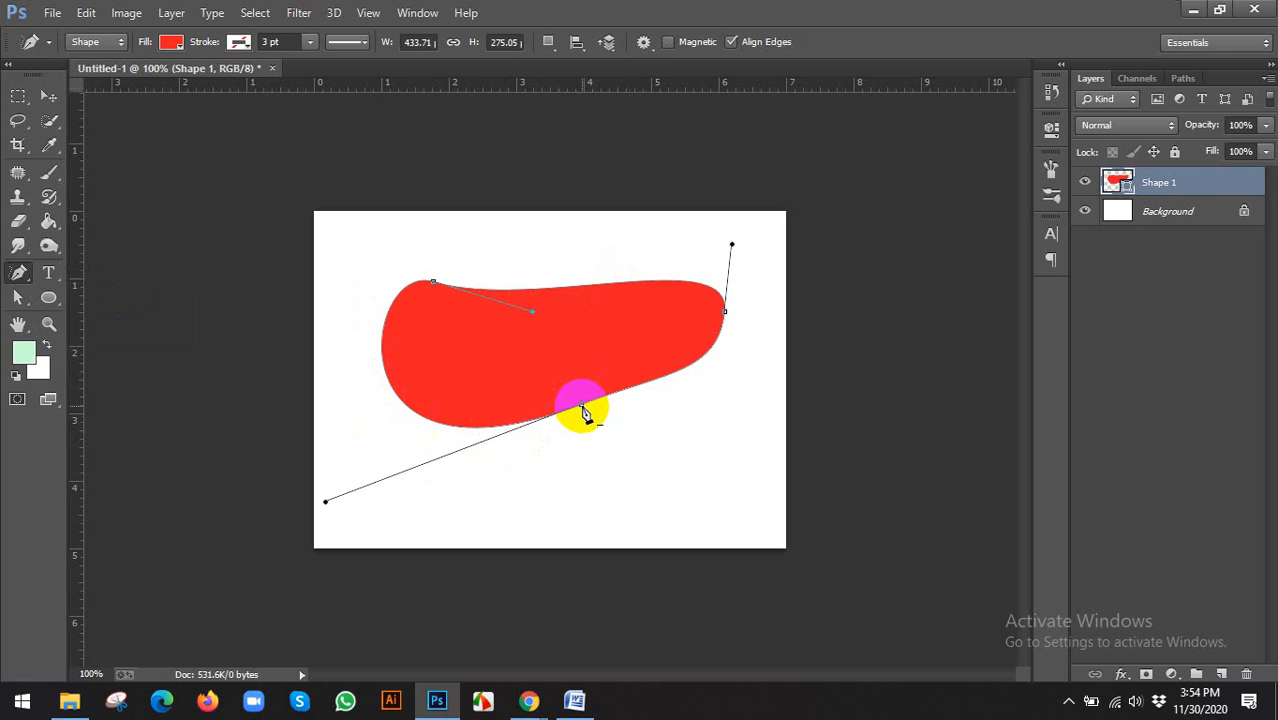
left_click(585, 410)
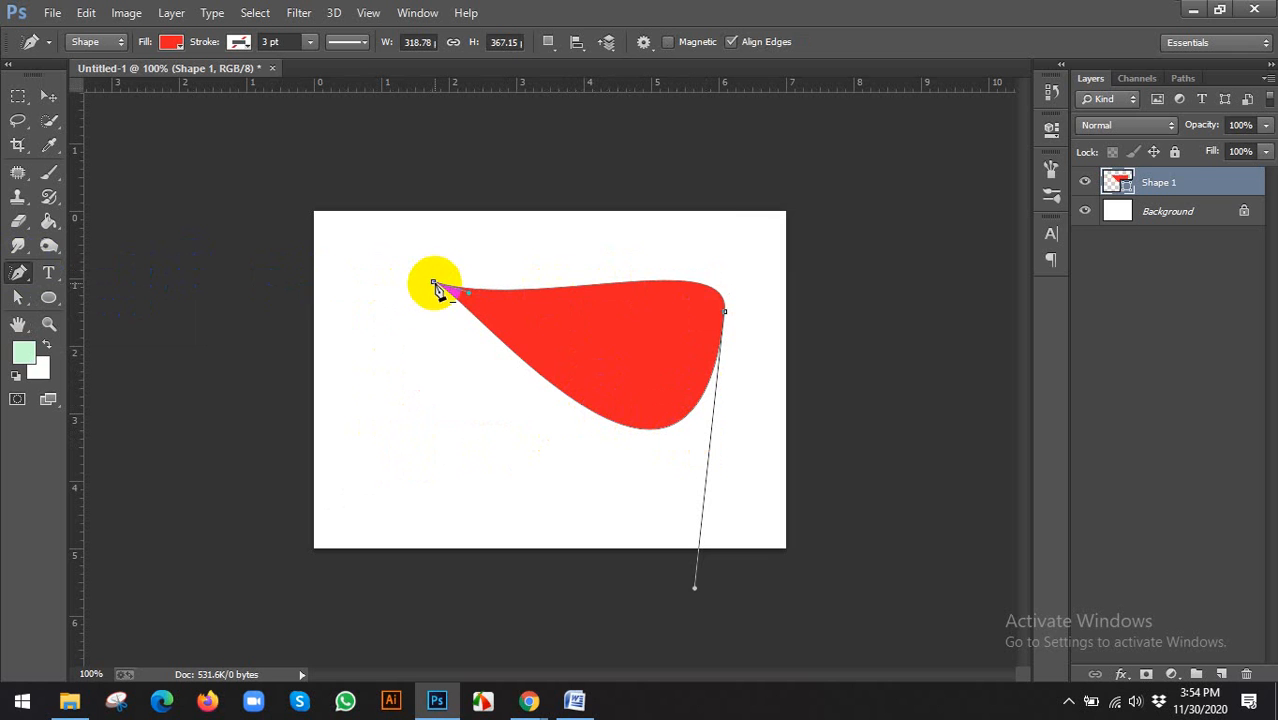
left_click(433, 283)
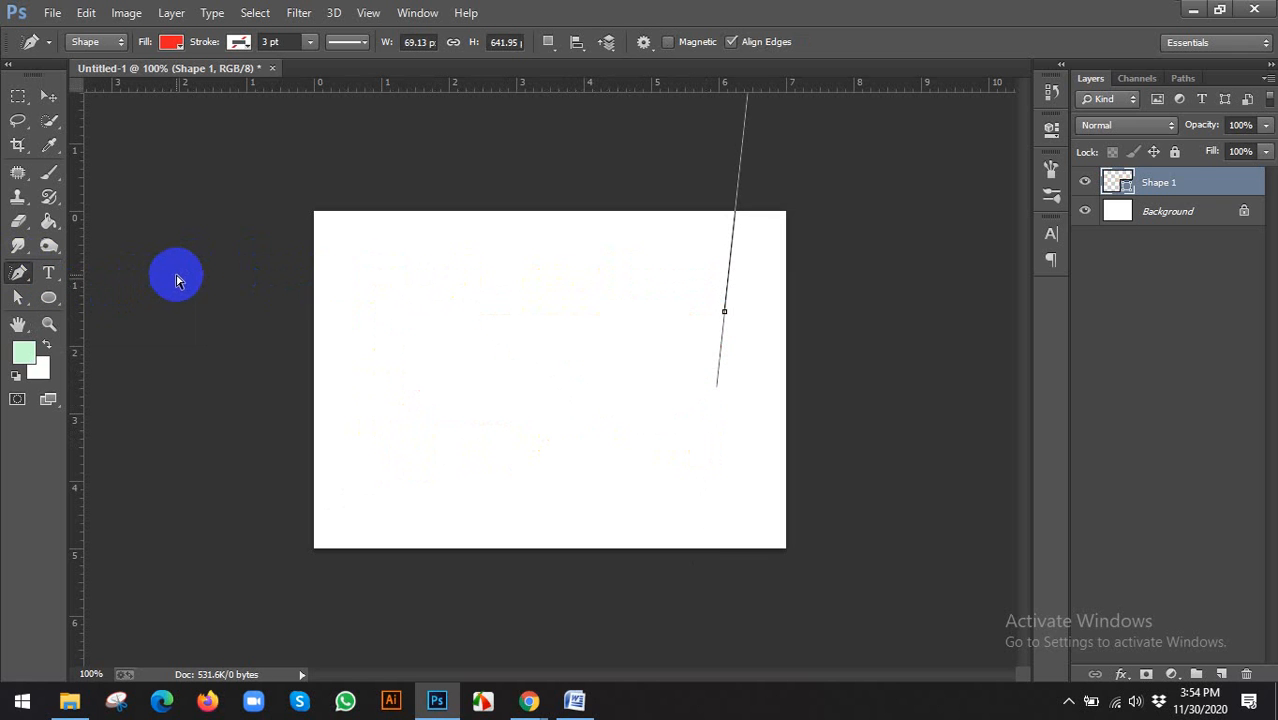
key("ctrl+alt+z")
key("ctrl+alt+z")
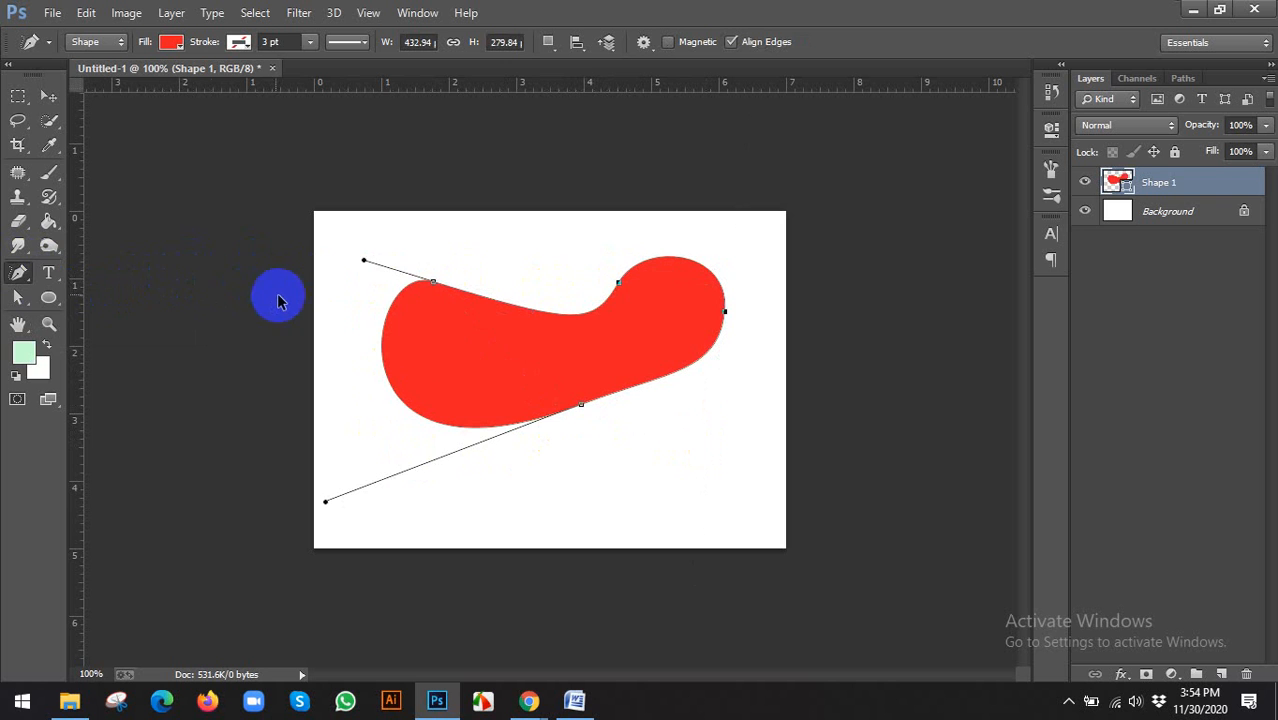
Remove the two upper anchor points and the lower-edge anchor point from the red shape with the Freeform Pen tool
left_click(18, 272)
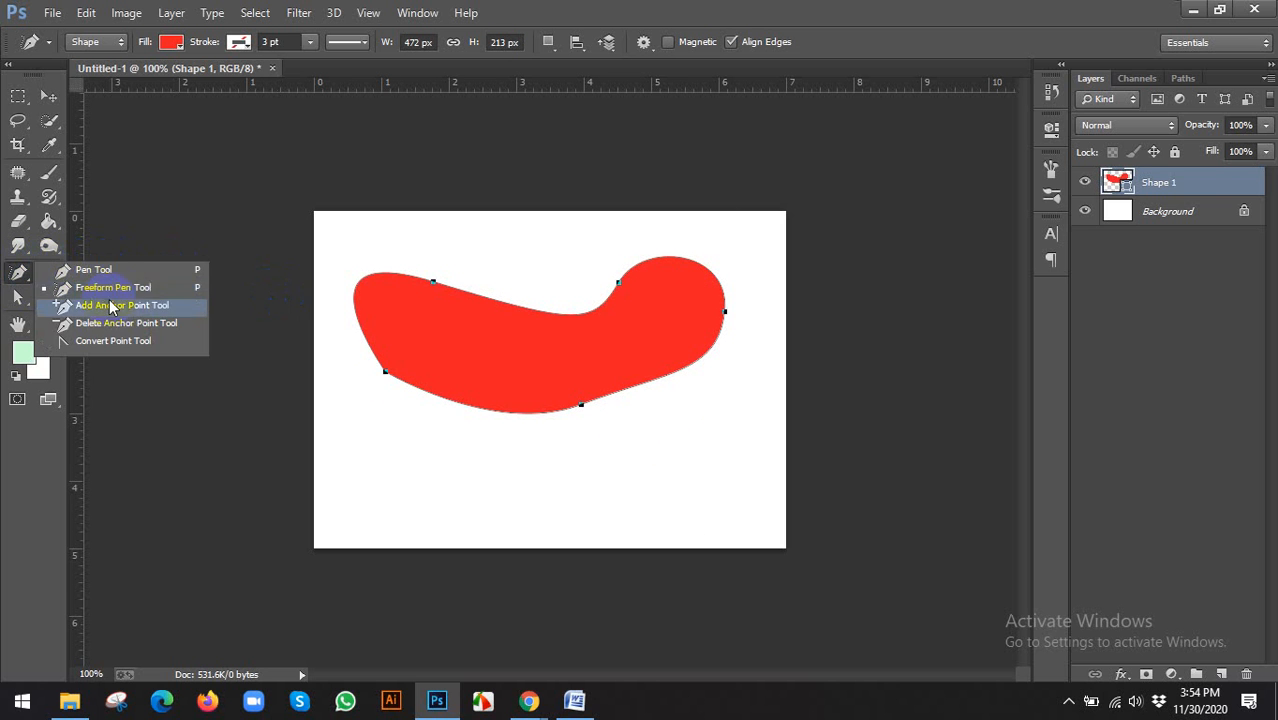
left_click(113, 288)
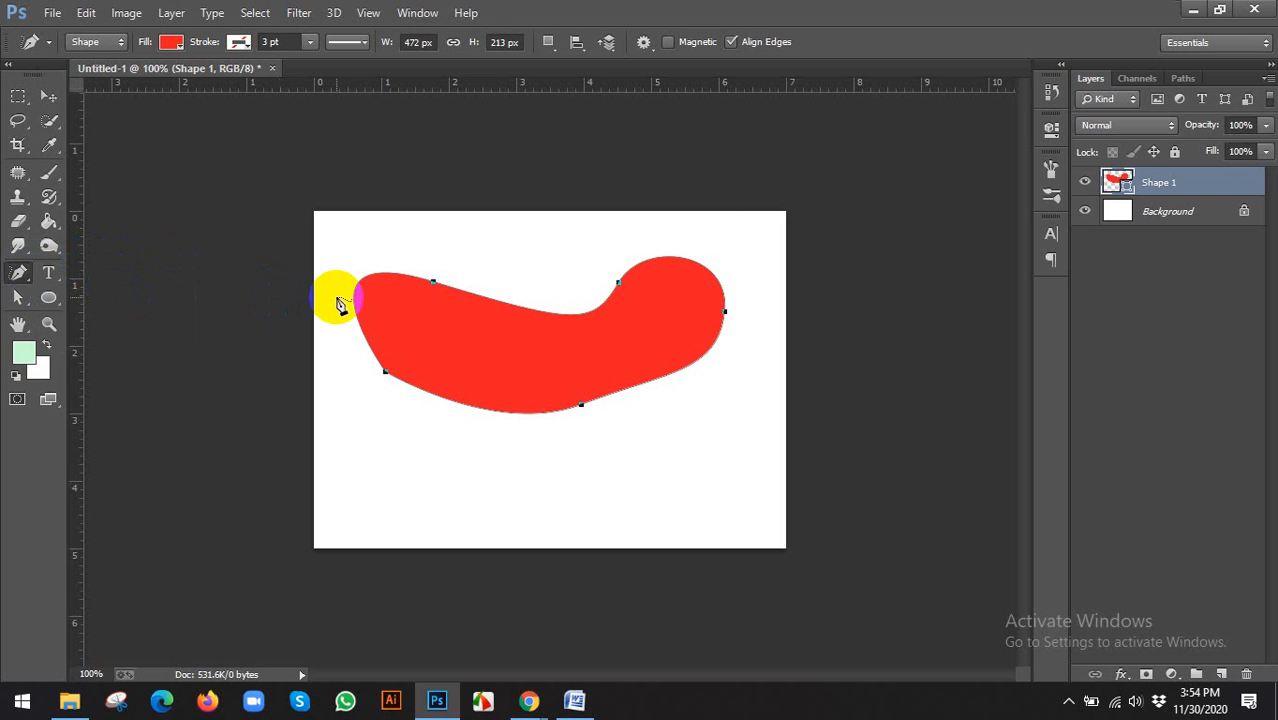
left_click(435, 284)
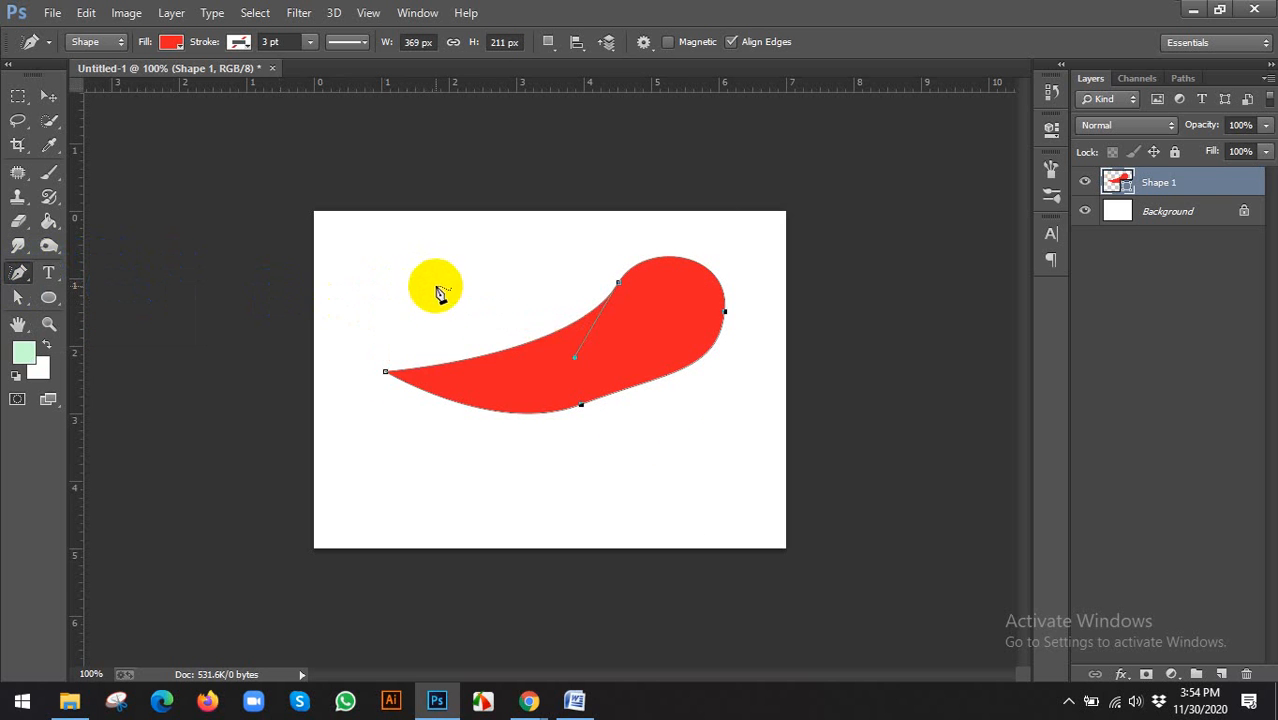
left_click(618, 284)
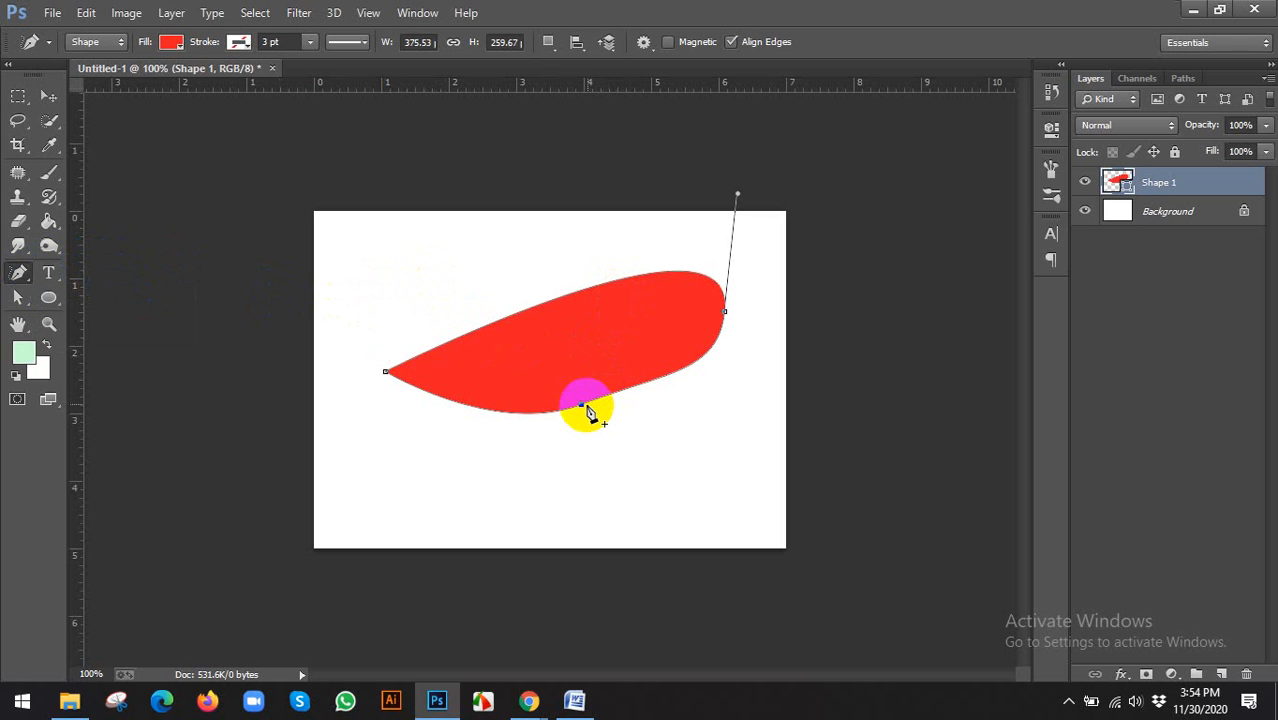
left_click(582, 407)
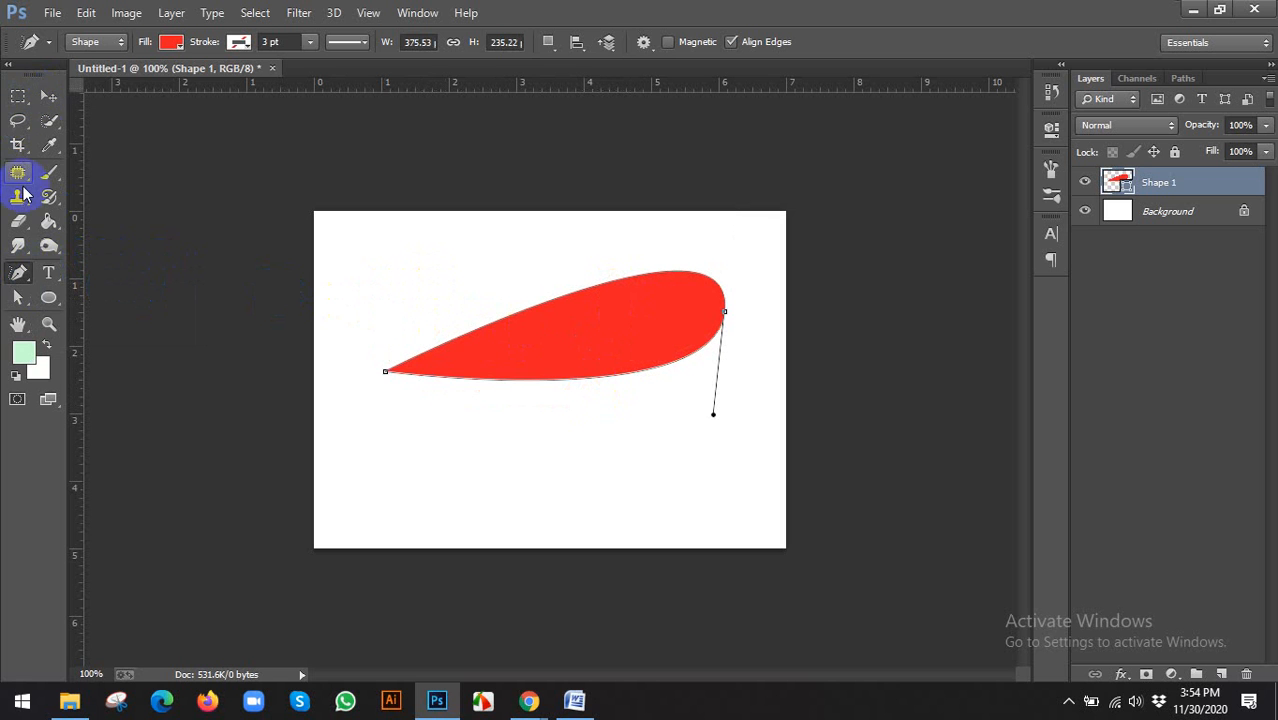
Add an anchor point near the middle of the red shape's upper edge with the Add Anchor Point tool
right_click(18, 274)
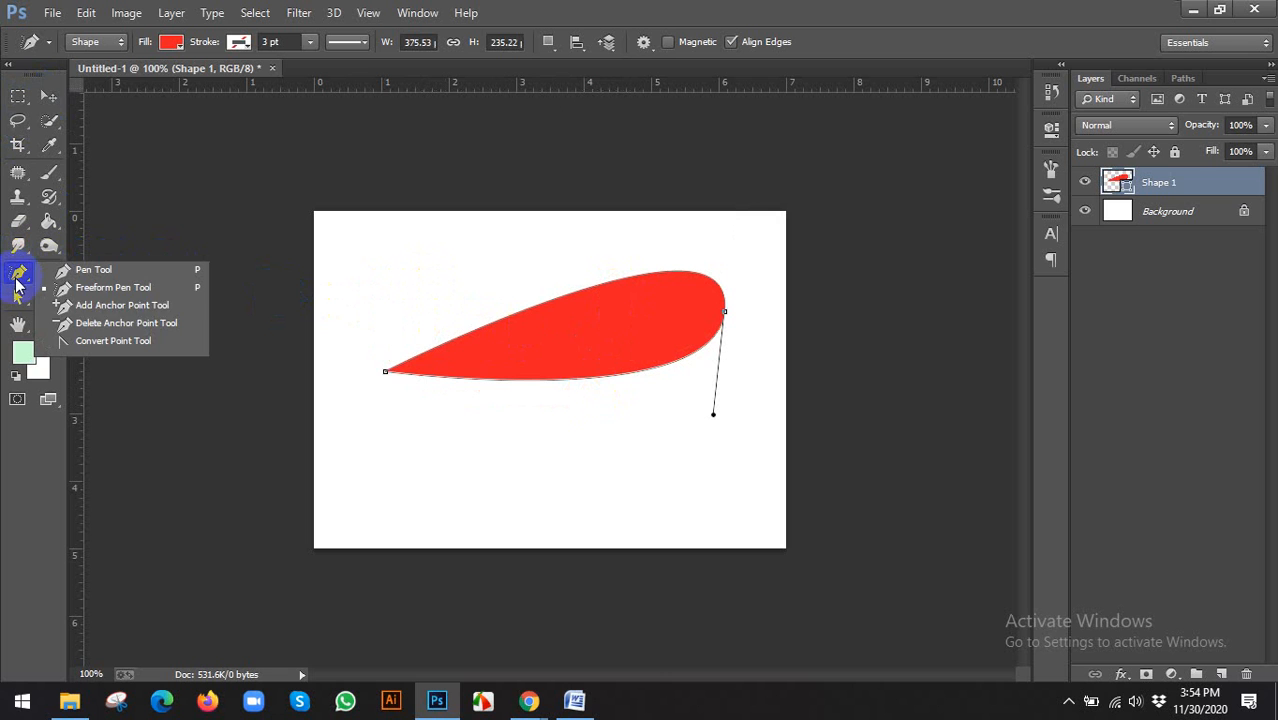
left_click(128, 309)
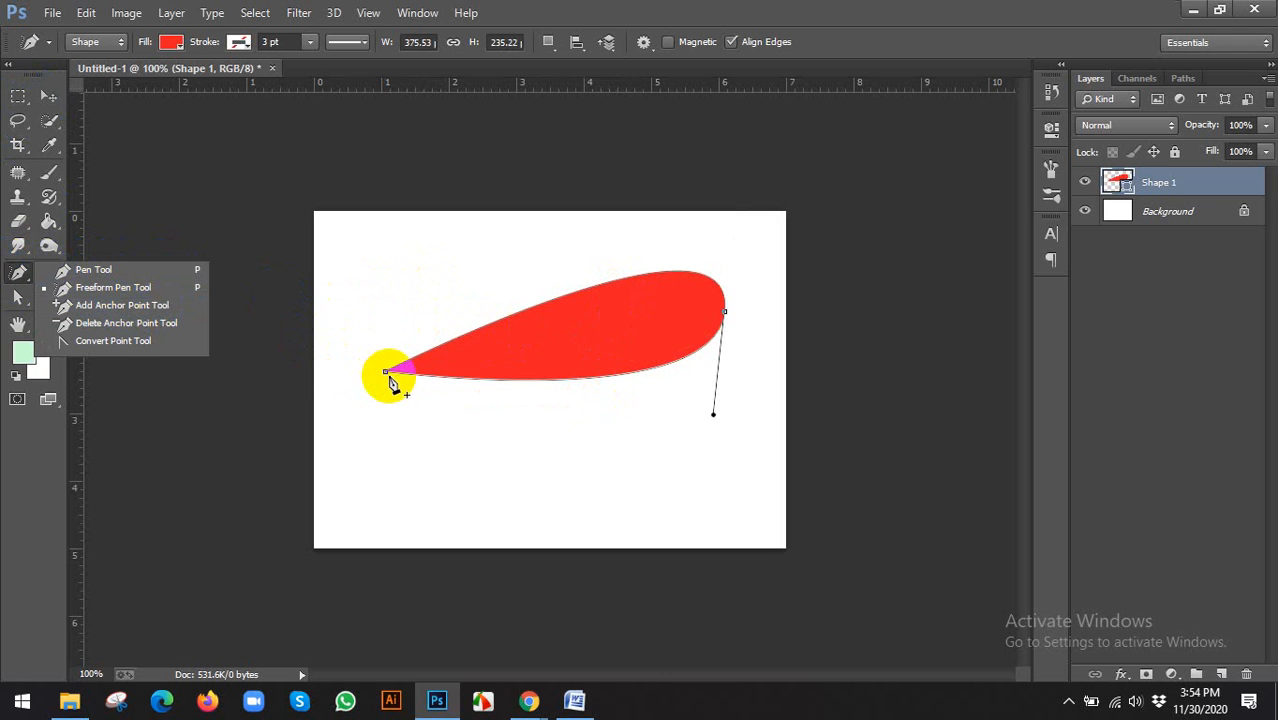
left_click(125, 312)
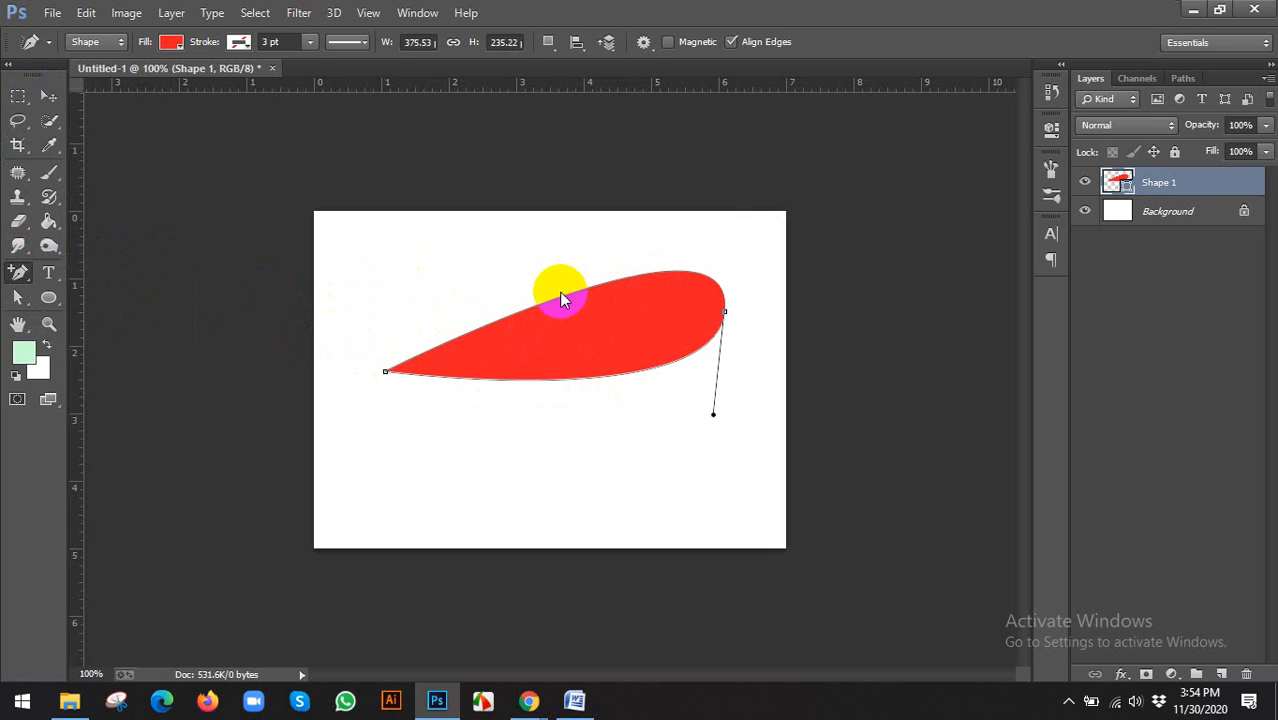
key("ctrl+plus")
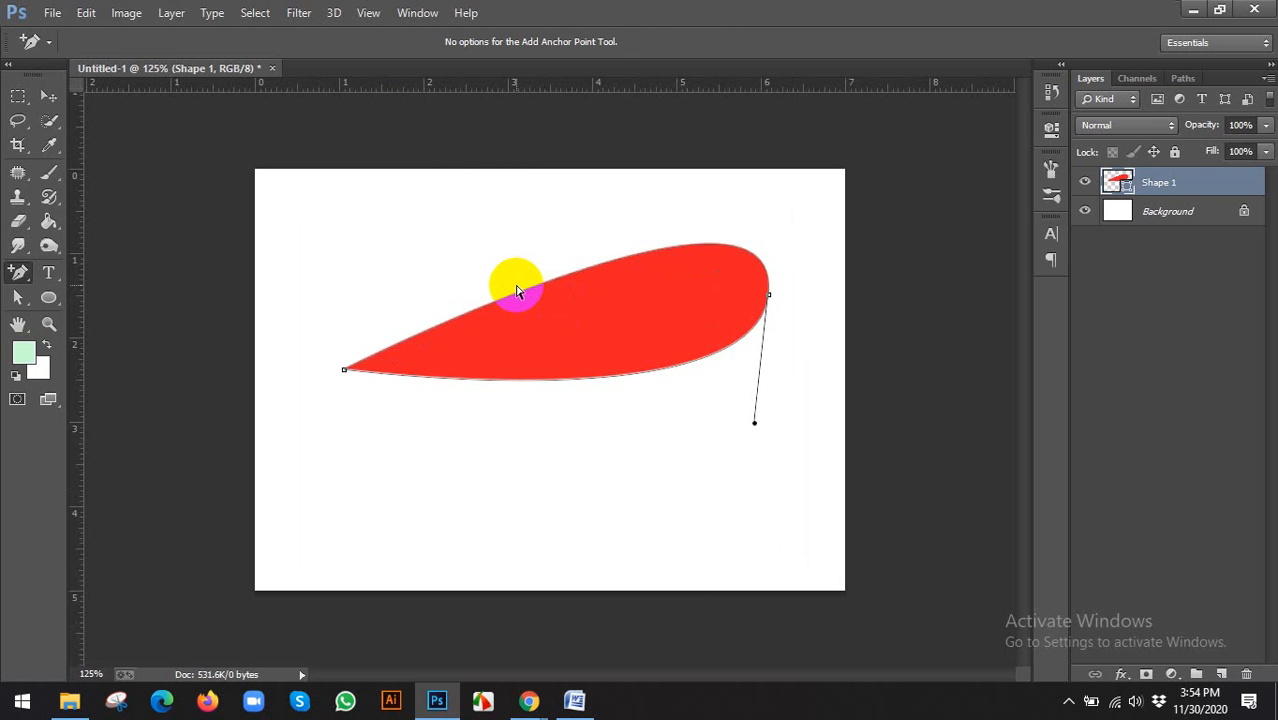
scroll(517, 291, "down", 1)
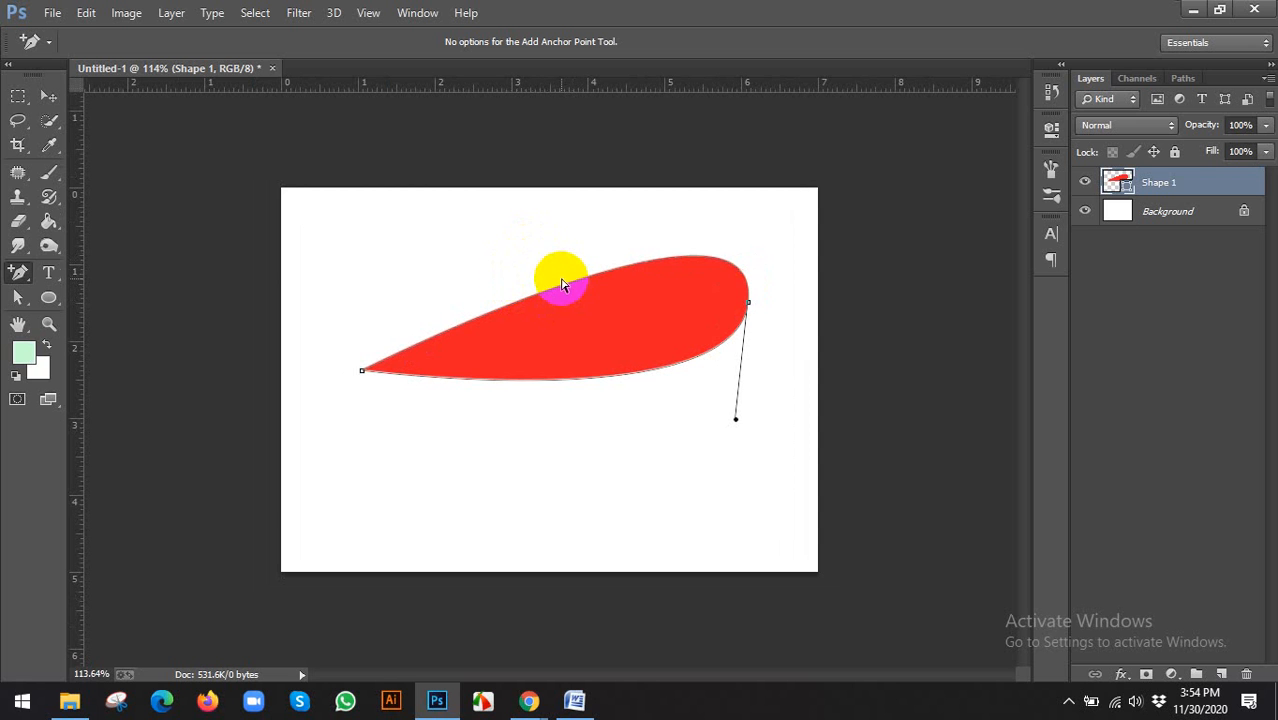
scroll(562, 285, "up", 2)
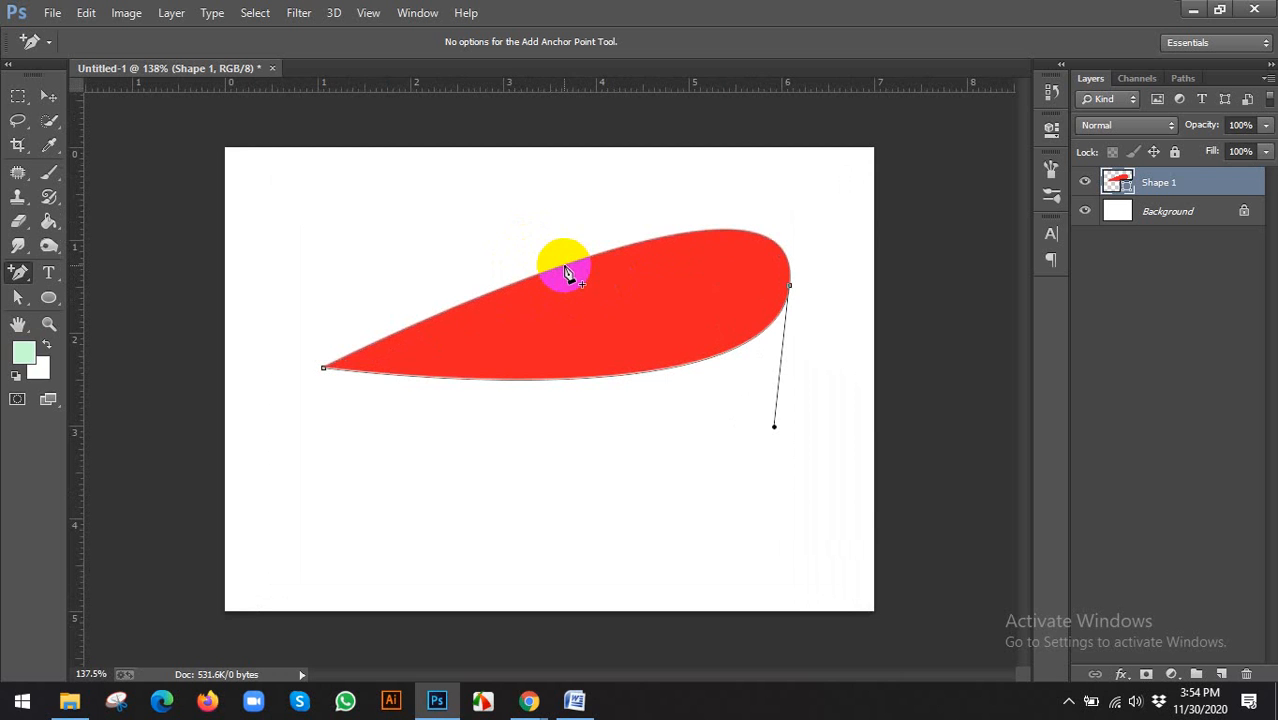
left_click(563, 267)
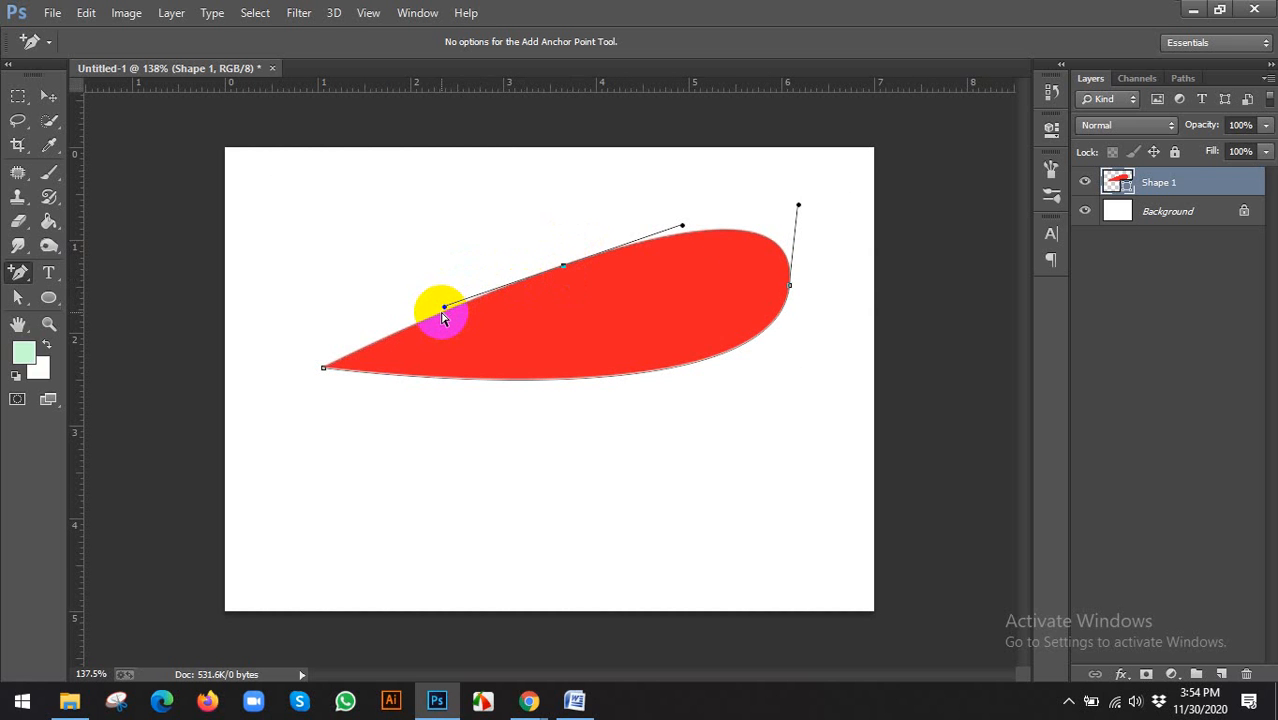
Pull the new anchor point's direction handle down and right to bend the upper edge into an S-curve
left_click_drag(445, 312, 600, 360)
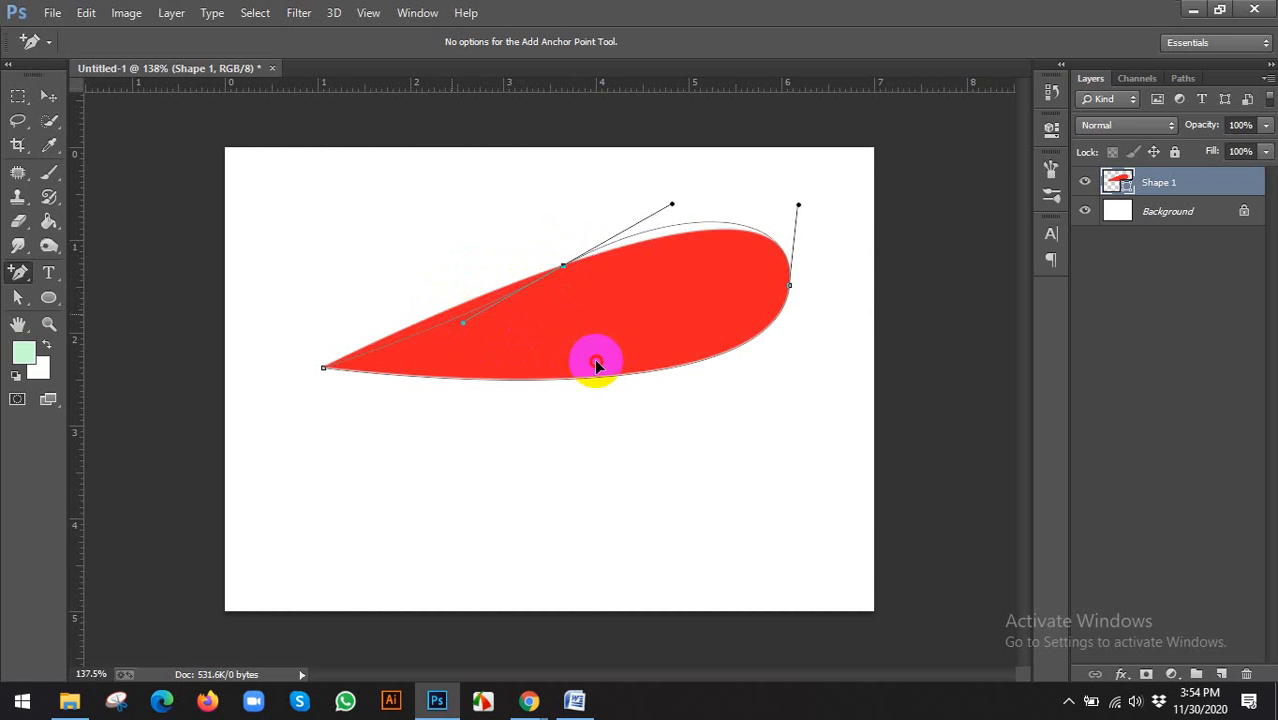
left_click(587, 332)
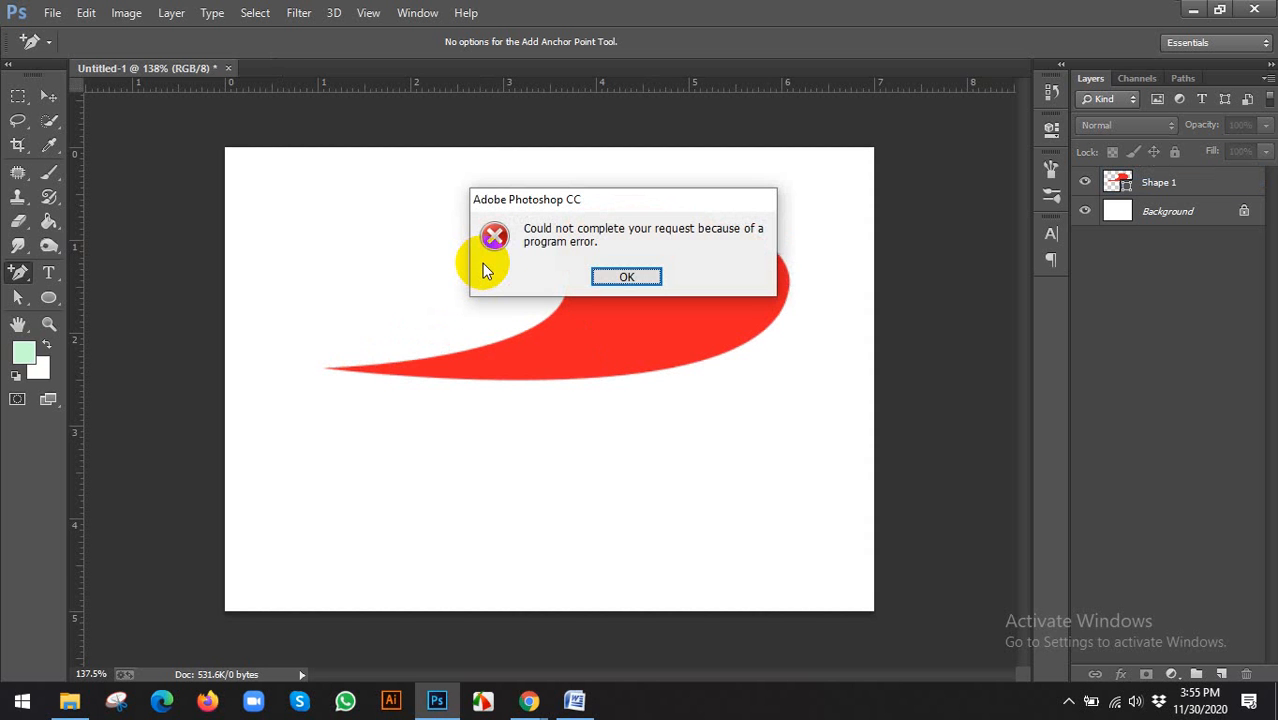
key("Return")
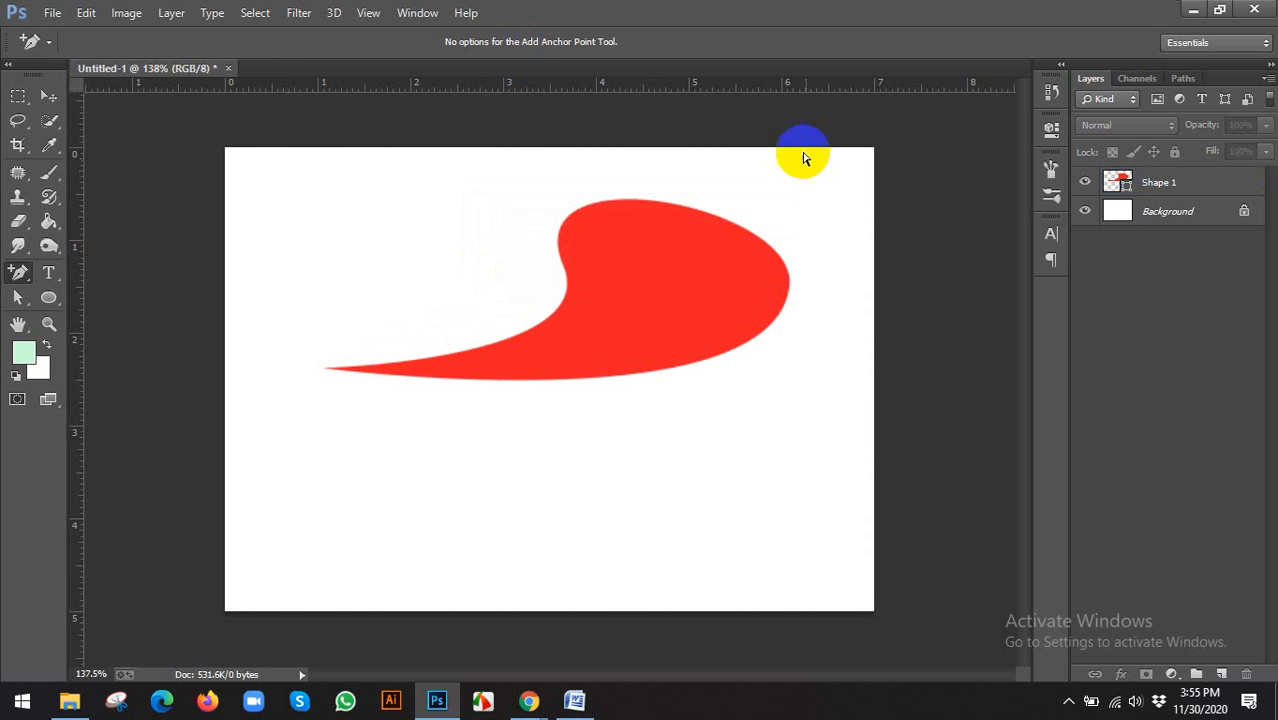
scroll(701, 252, "down", 3)
scroll(614, 310, "up", 2)
left_click(615, 272)
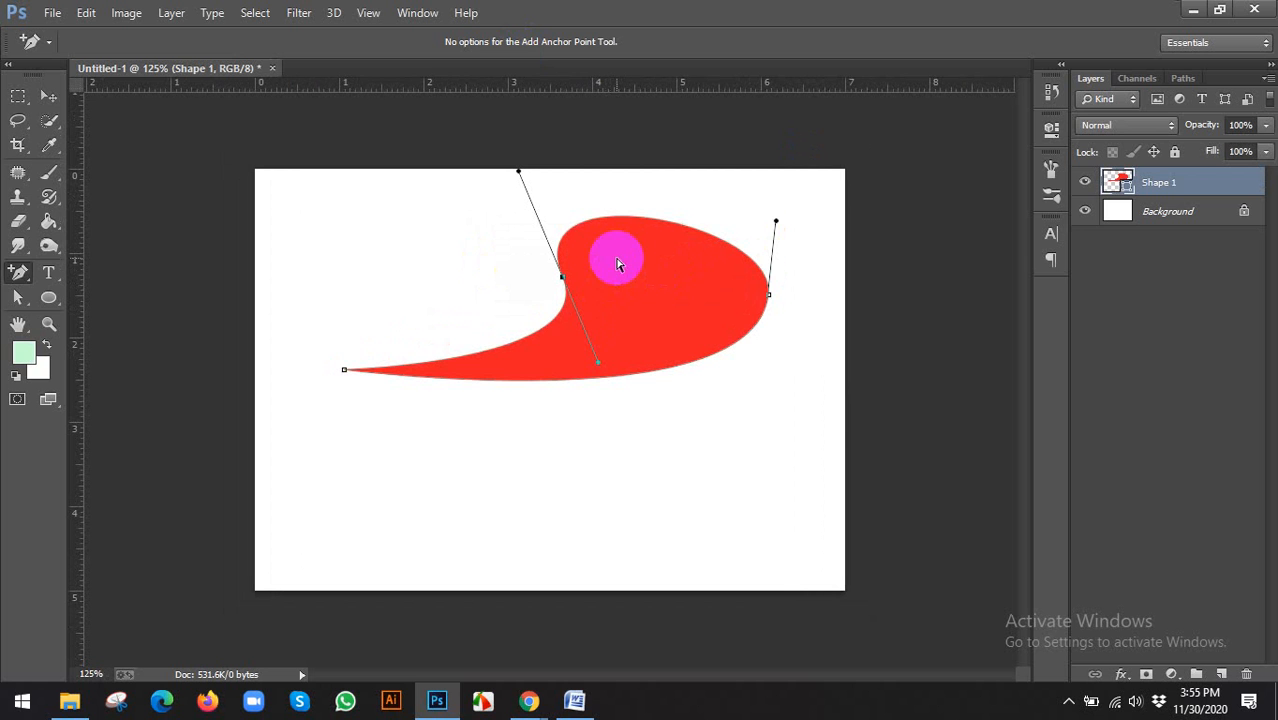
left_click(536, 265)
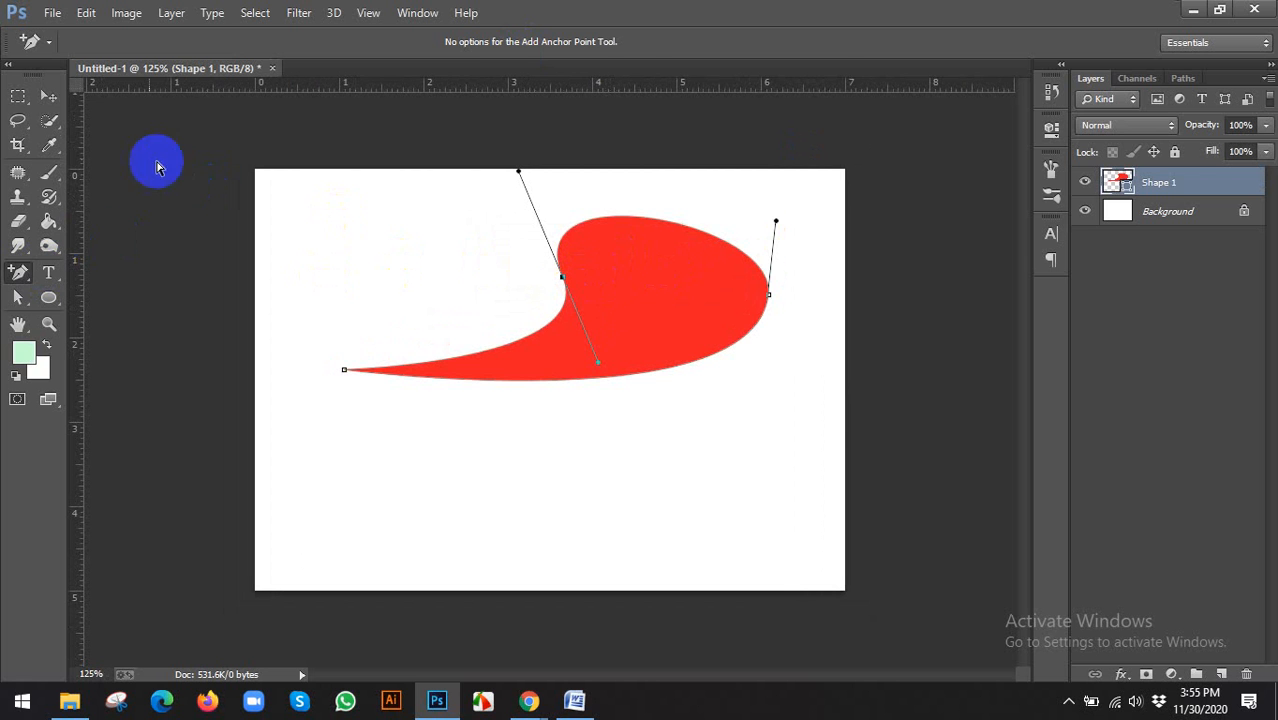
Delete the Shape 1 layer with the red curved shape
left_click(48, 94)
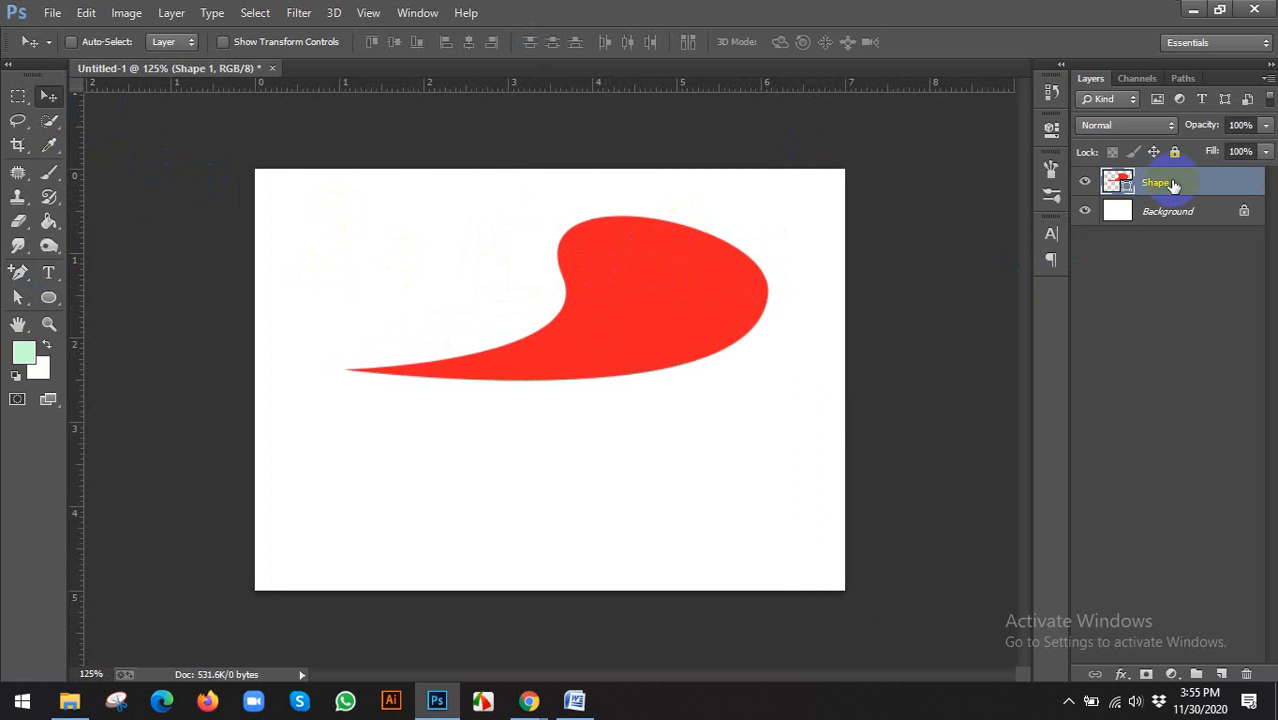
left_click(1172, 186)
key("Delete")
Draw a red rectangle about 366 px by 179 px in the middle of the canvas and close its properties
left_click(52, 300)
left_click(125, 294)
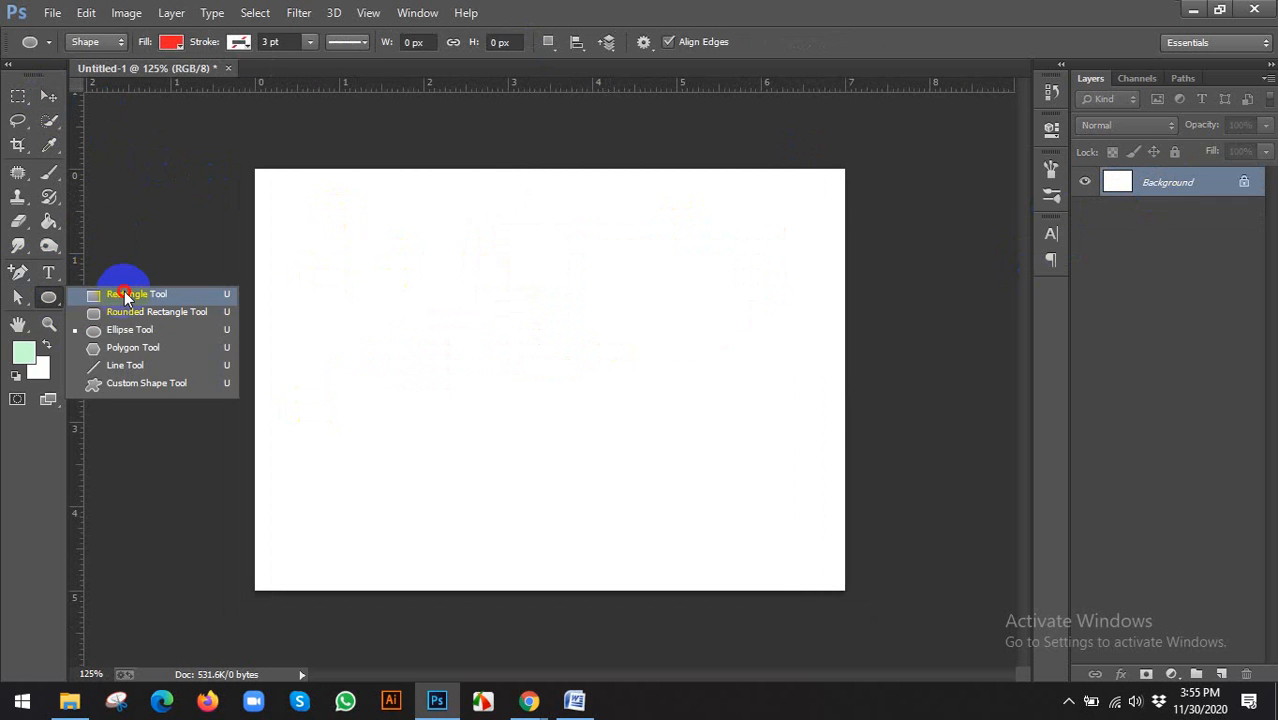
left_click_drag(345, 267, 774, 476)
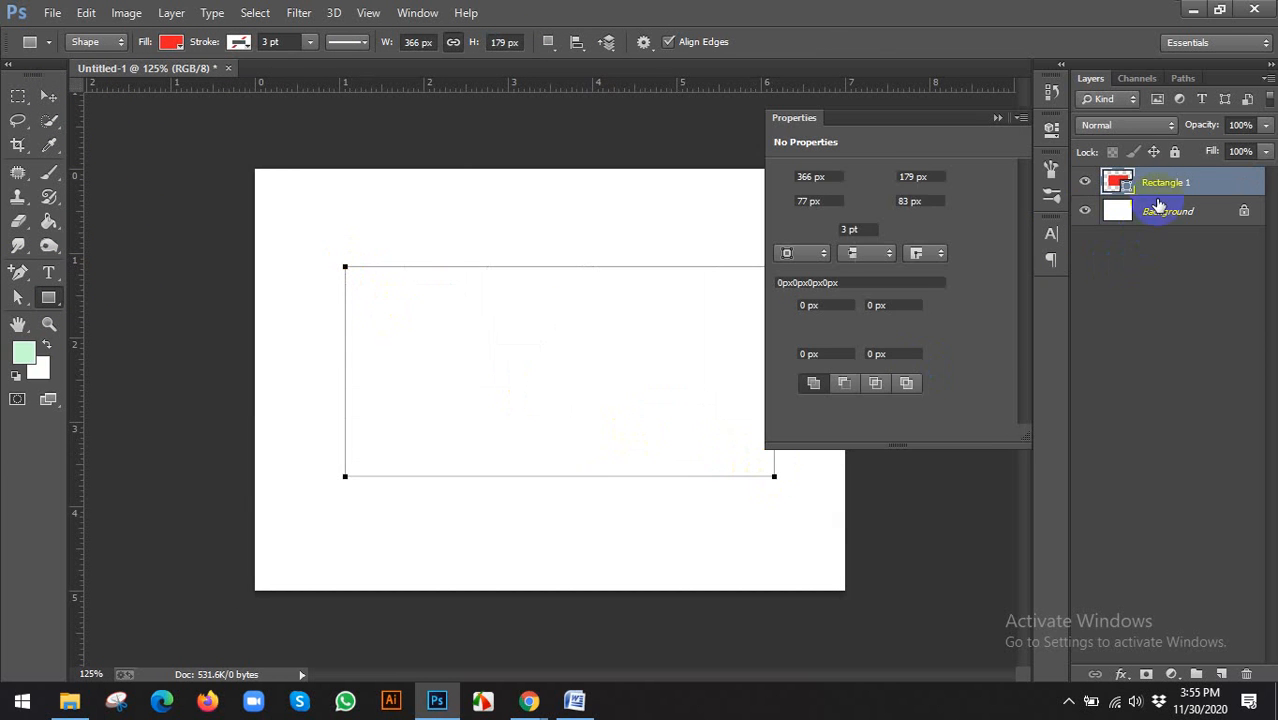
left_click(1051, 127)
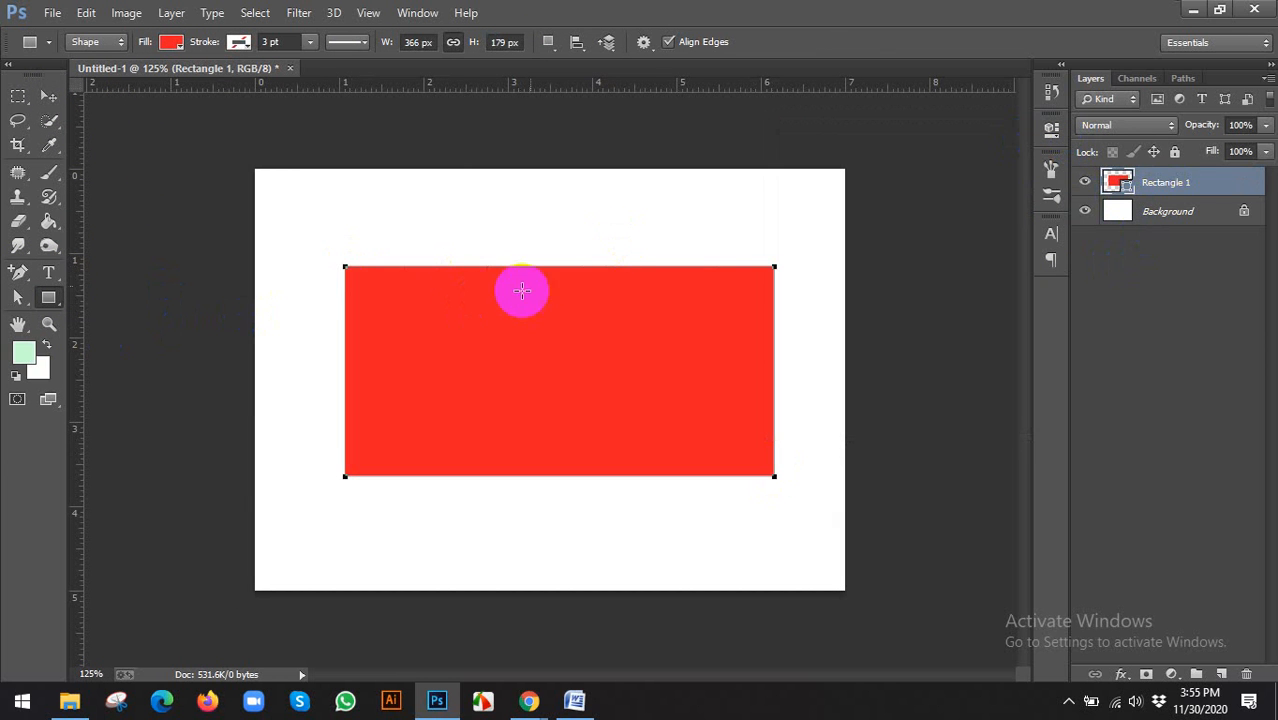
Move the red rectangle to the canvas's lower-left corner and stretch it to the full canvas width, about 504 px
left_click(52, 101)
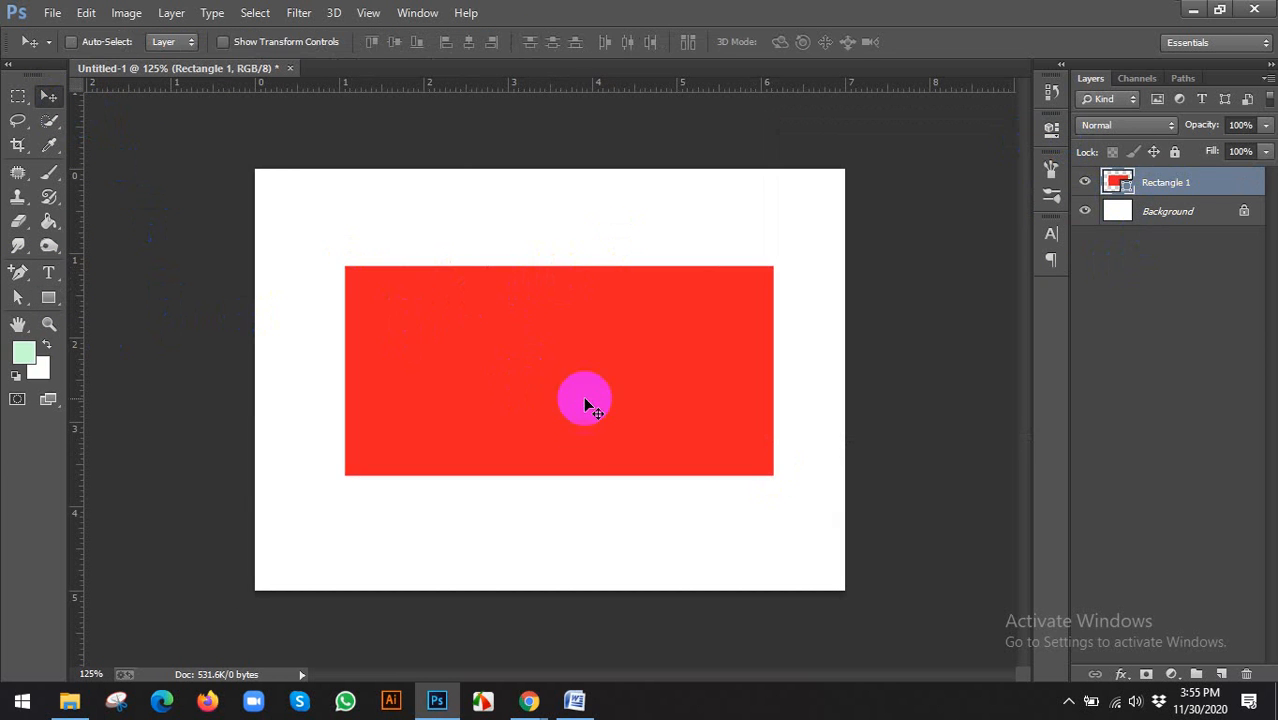
left_click_drag(585, 397, 497, 515)
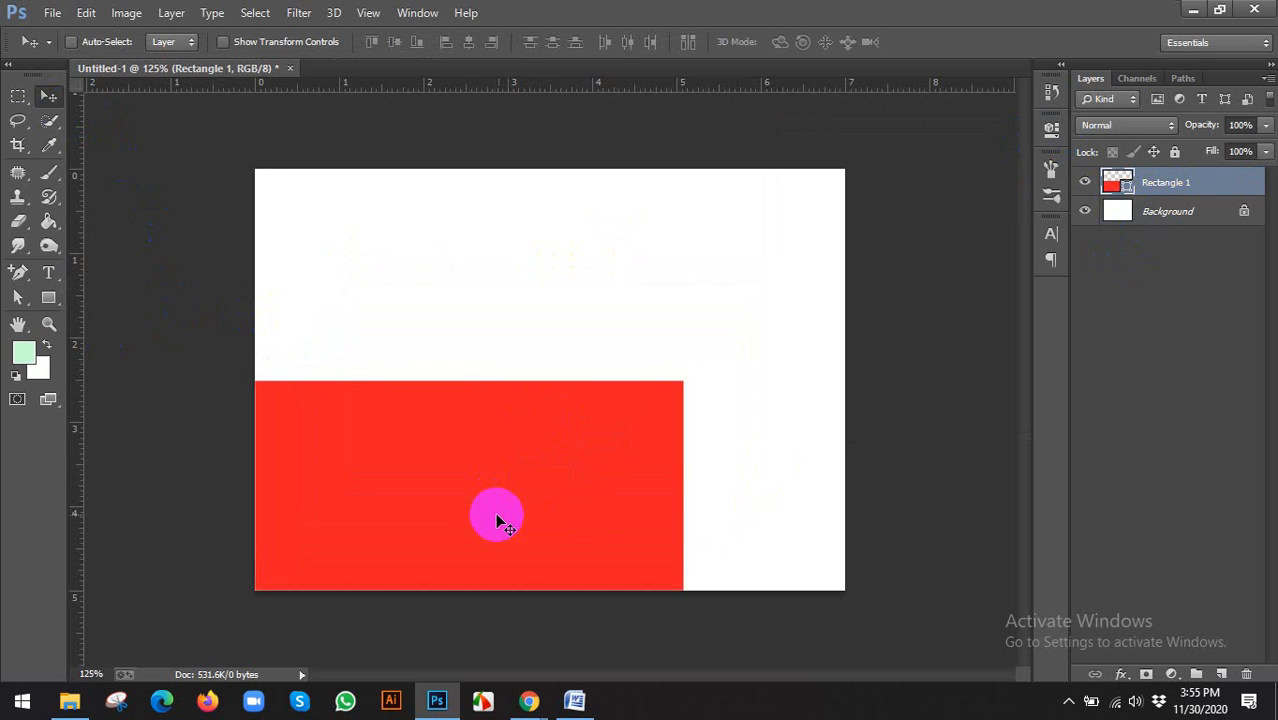
key("ctrl+t")
left_click_drag(684, 486, 843, 491)
left_click(940, 42)
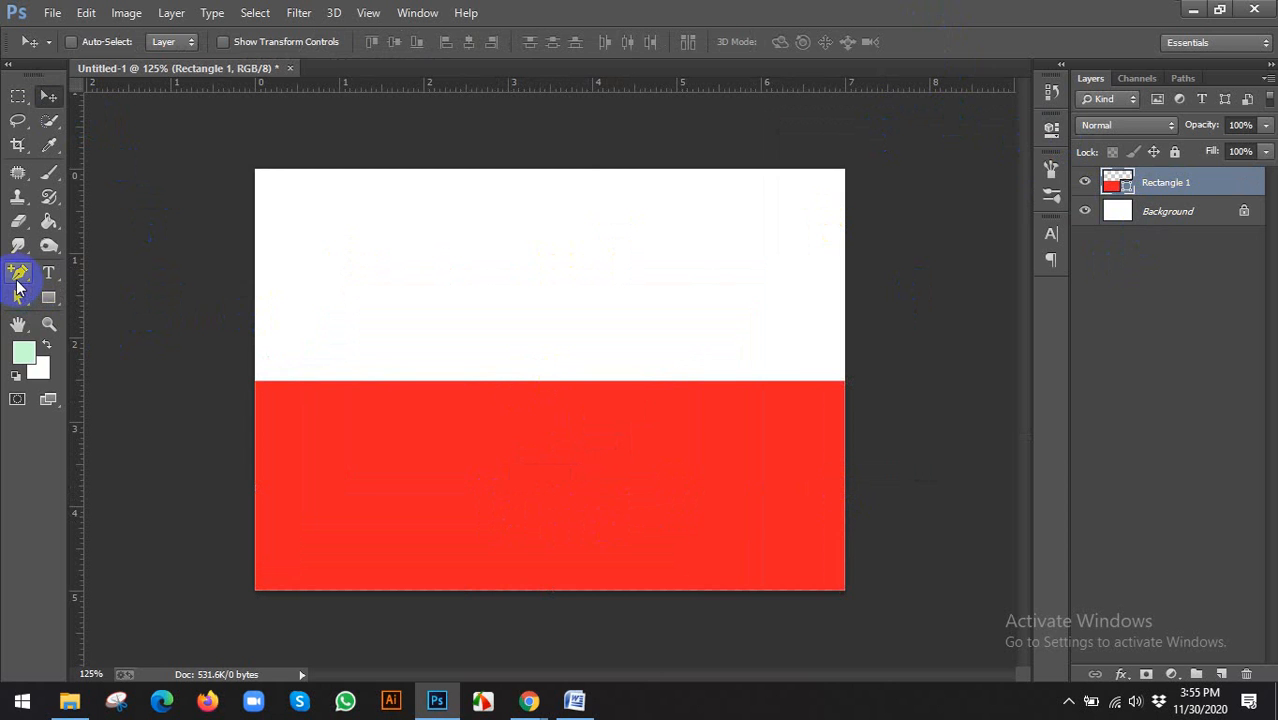
Try moving the red rectangle's upper-left corner anchor point inward with the Direct Selection tool, undoing each move
left_click_drag(16, 283, 90, 292)
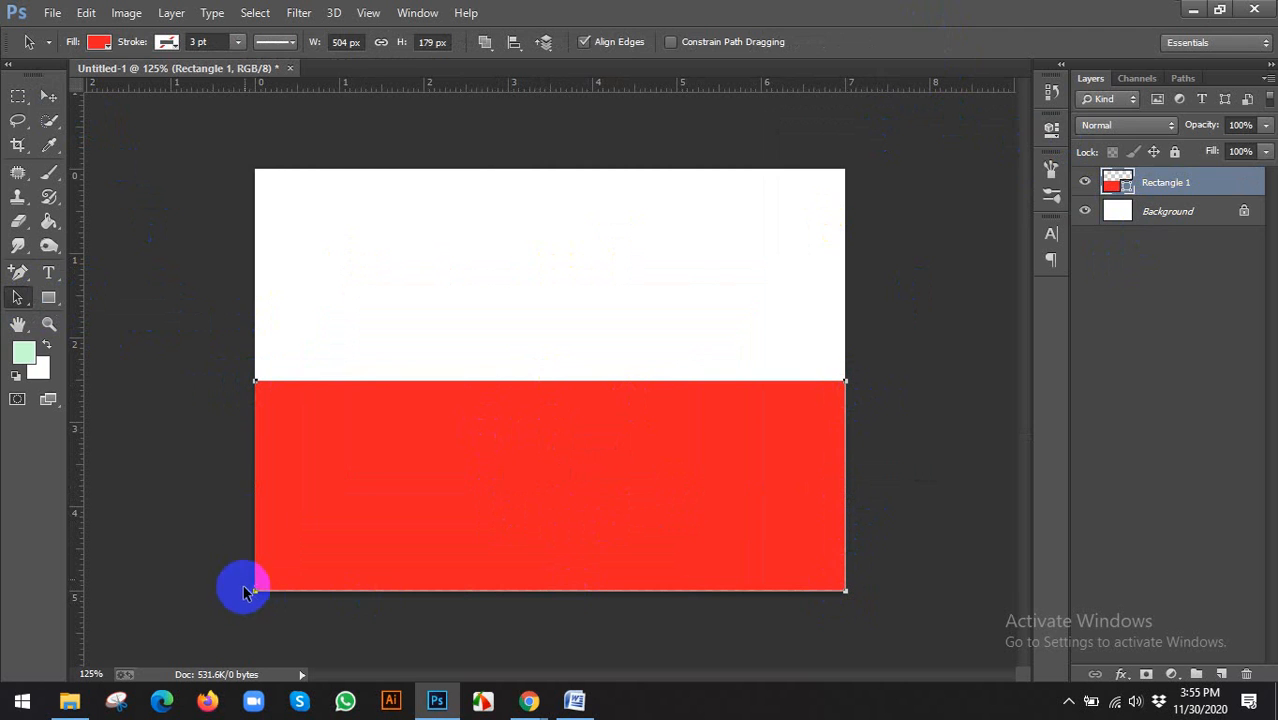
left_click_drag(255, 380, 476, 382)
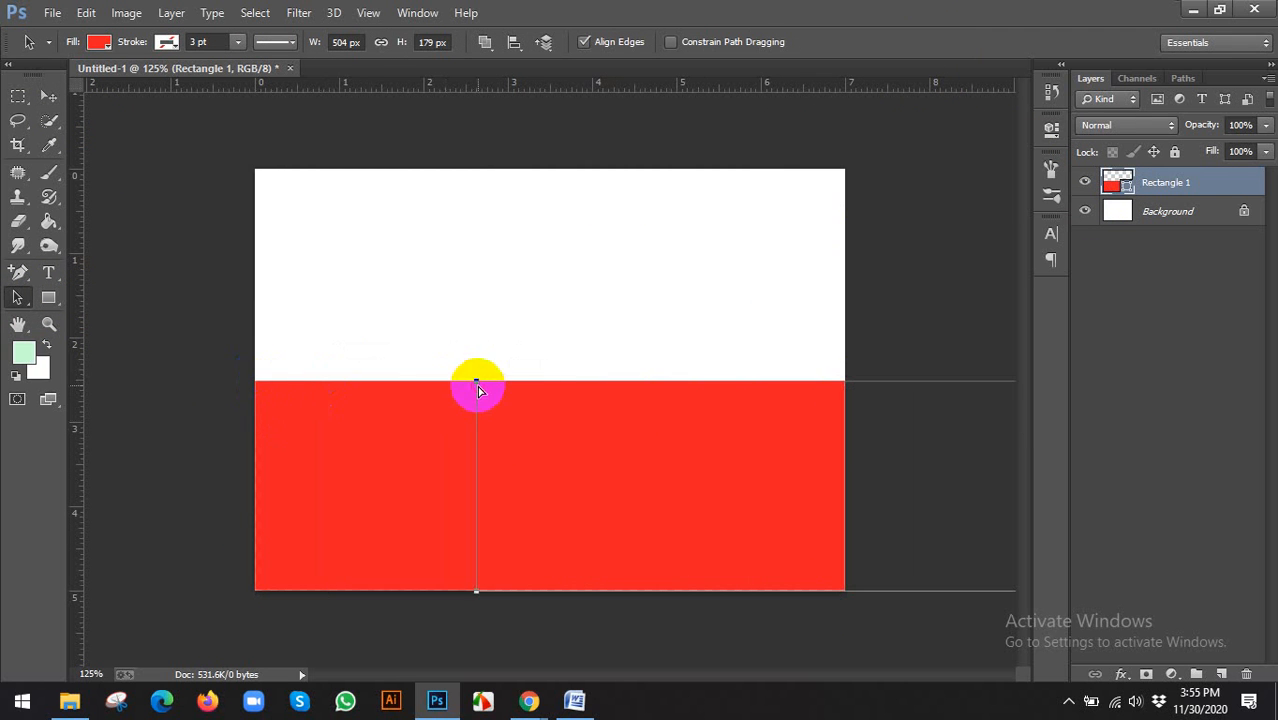
key("ctrl+z")
left_click_drag(201, 358, 340, 436)
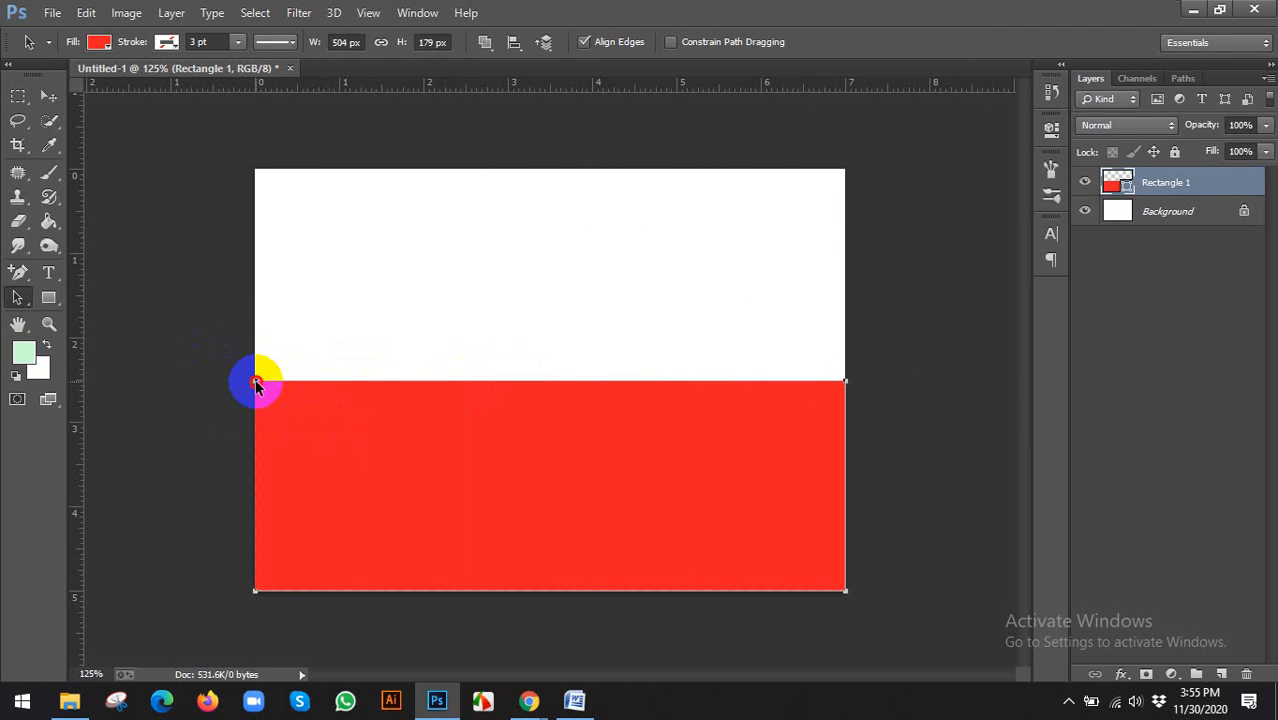
left_click_drag(256, 382, 391, 404)
key("ctrl+z")
left_click(228, 363)
left_click(514, 449)
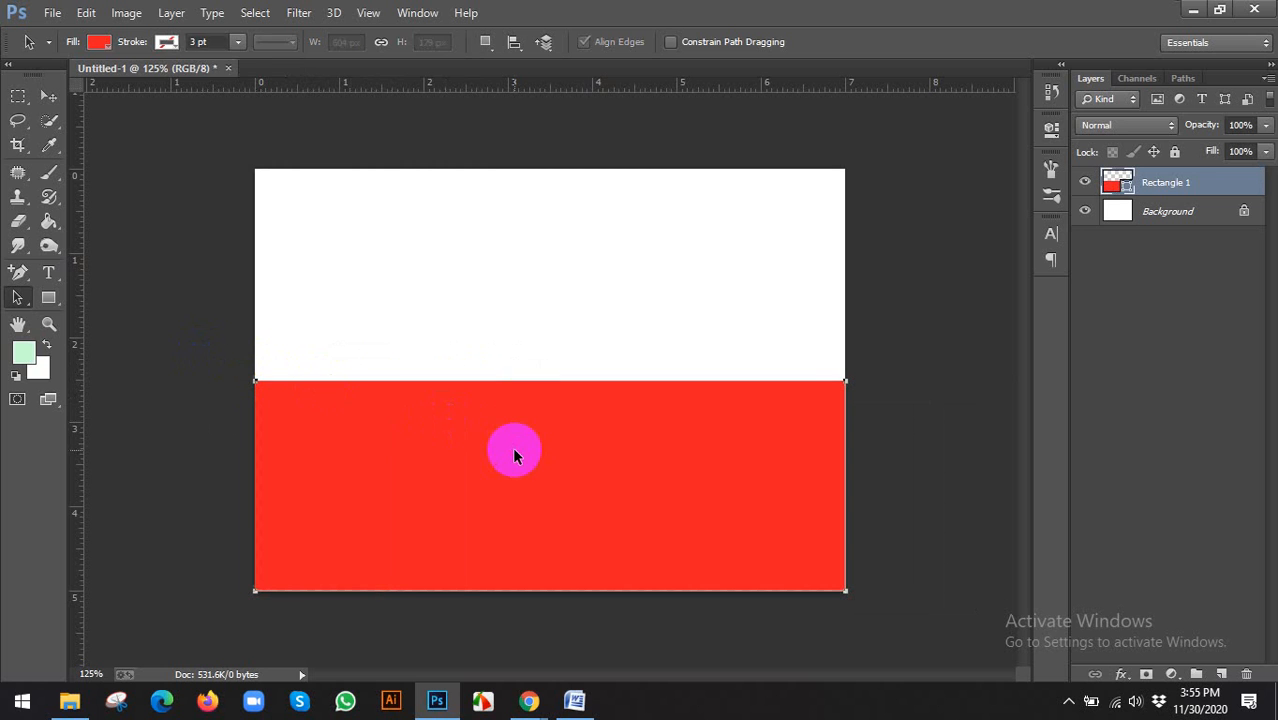
Add an anchor point near the middle of the red rectangle's upper edge with the Add Anchor Point tool
left_click(18, 272)
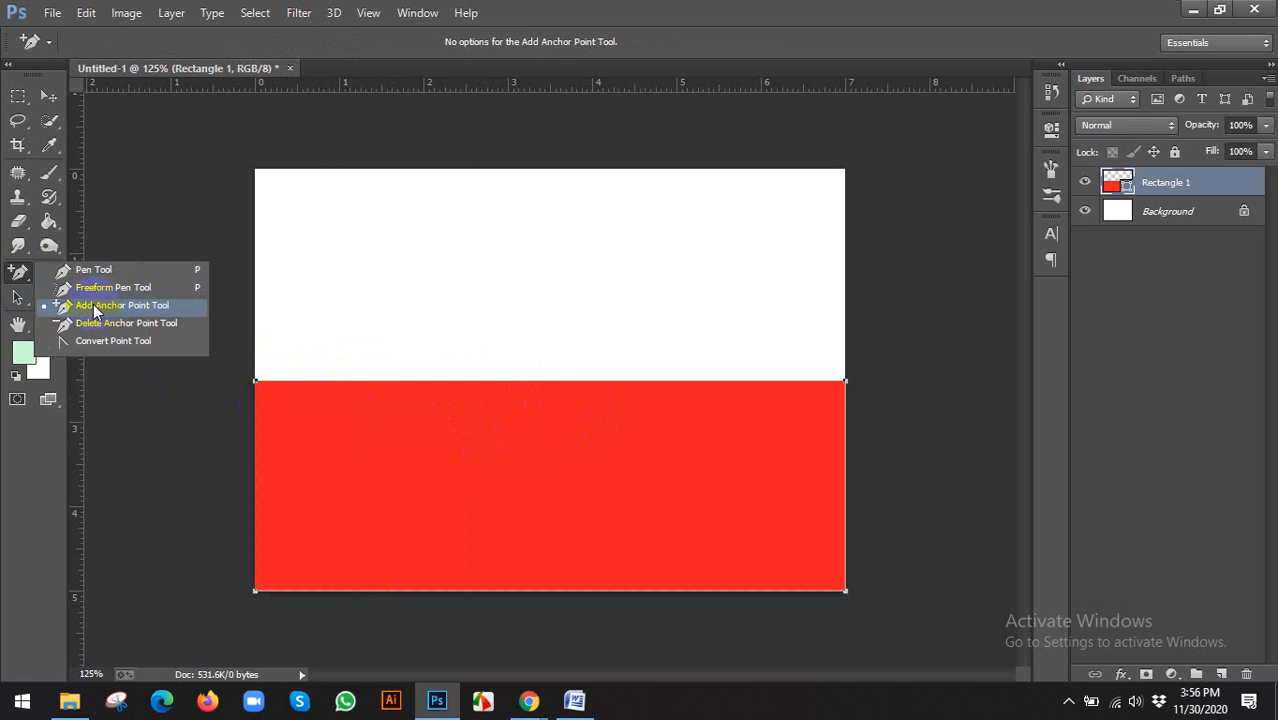
left_click(110, 306)
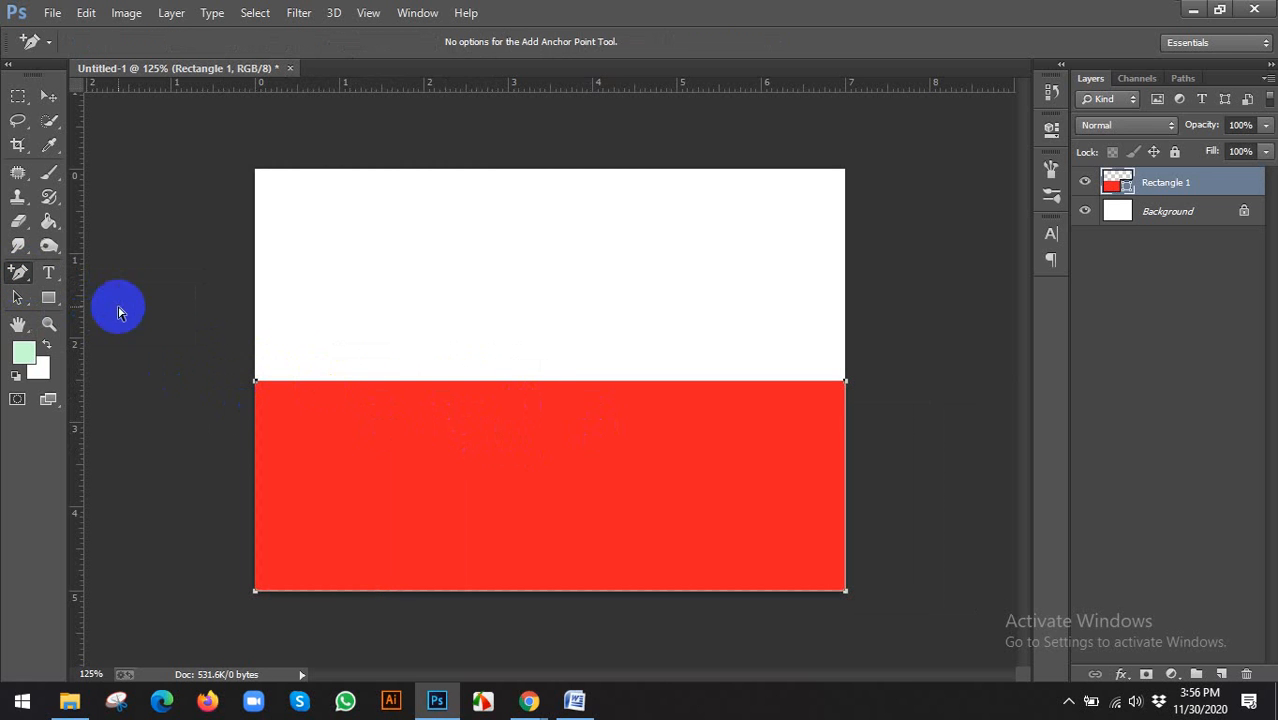
left_click(538, 382)
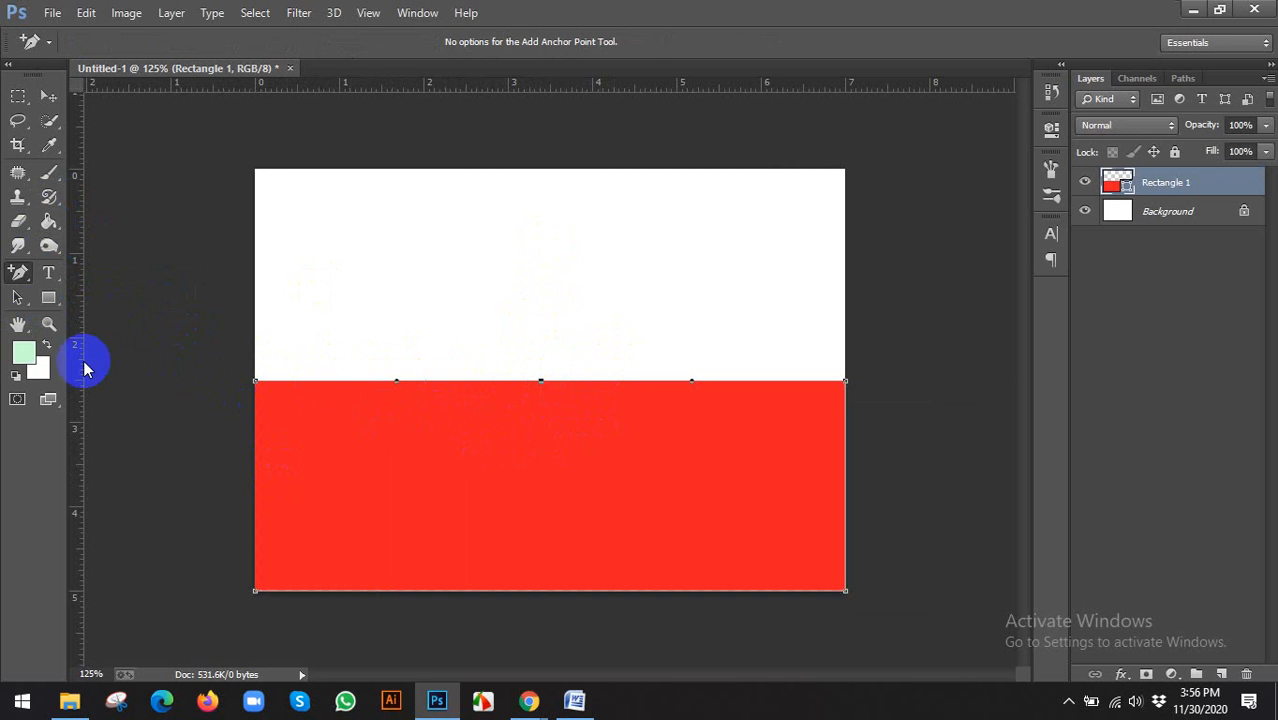
Pull the upper edge's middle anchor point straight down to bend the edge into a concave dip
left_click_drag(22, 297, 101, 316)
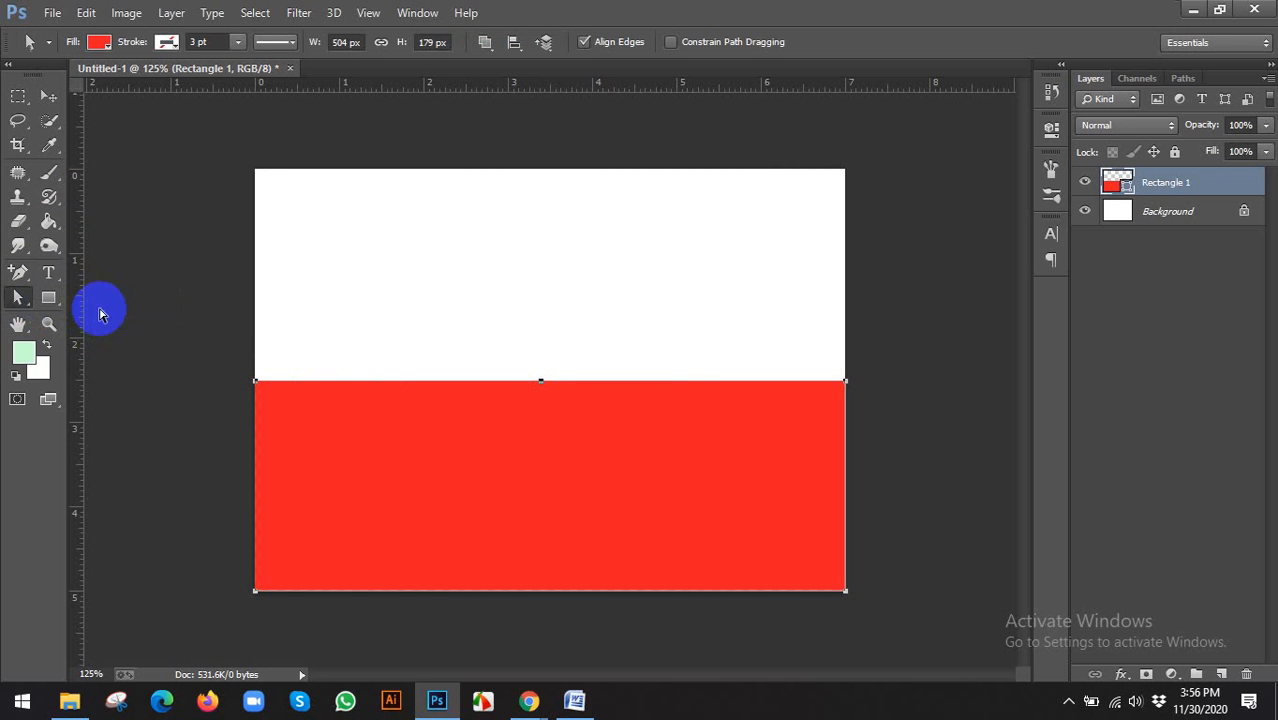
left_click(537, 380)
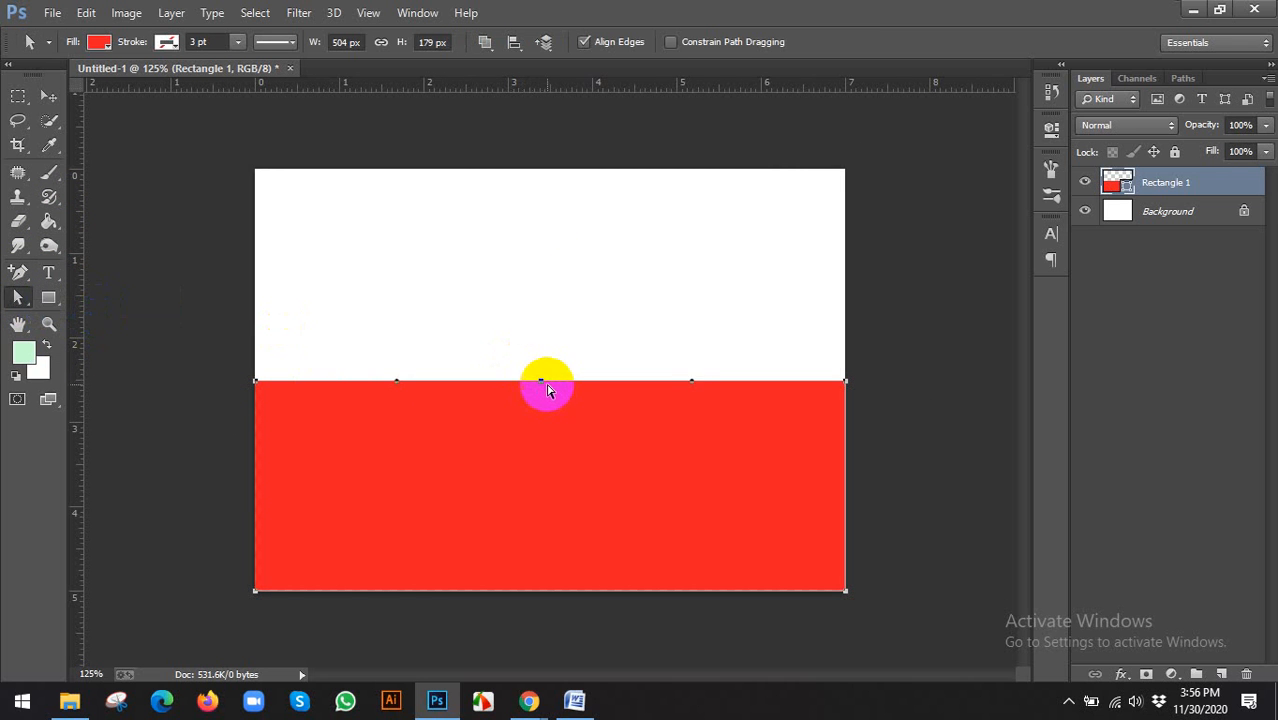
scroll(546, 391, "up", 2)
left_click_drag(539, 382, 544, 474)
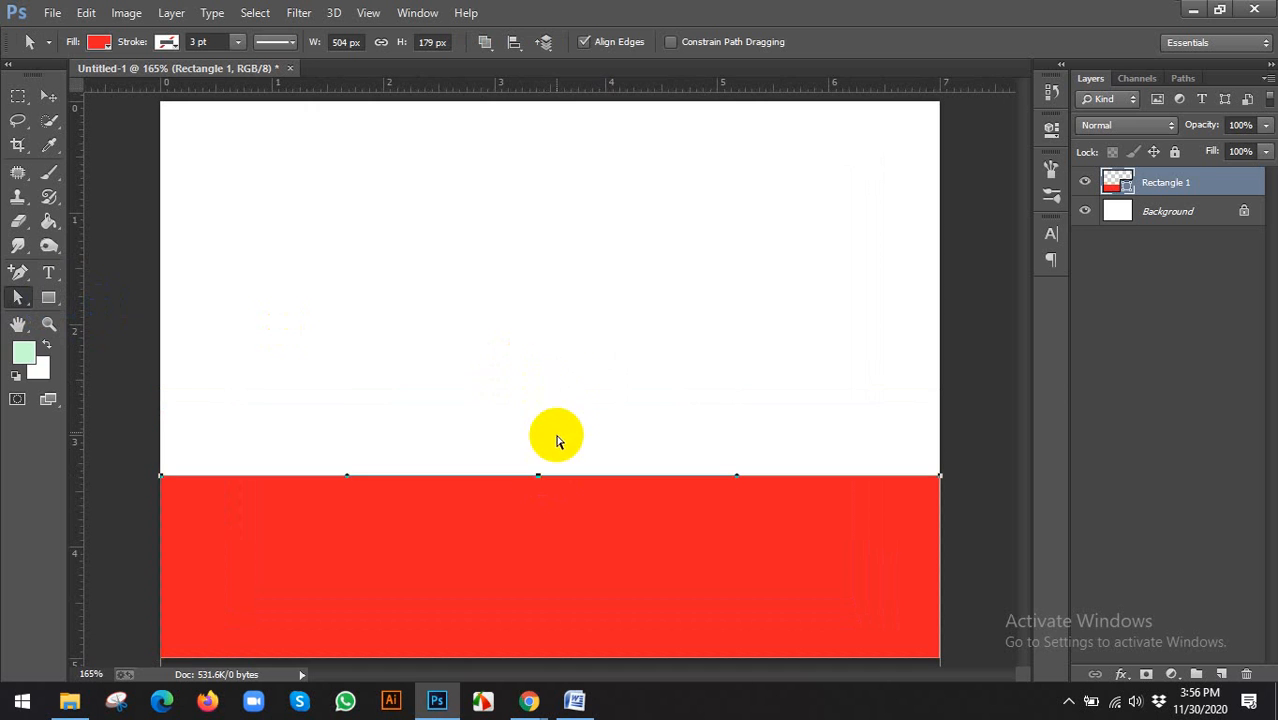
key("ctrl+z")
scroll(564, 400, "down", 3)
left_click_drag(541, 335, 588, 488)
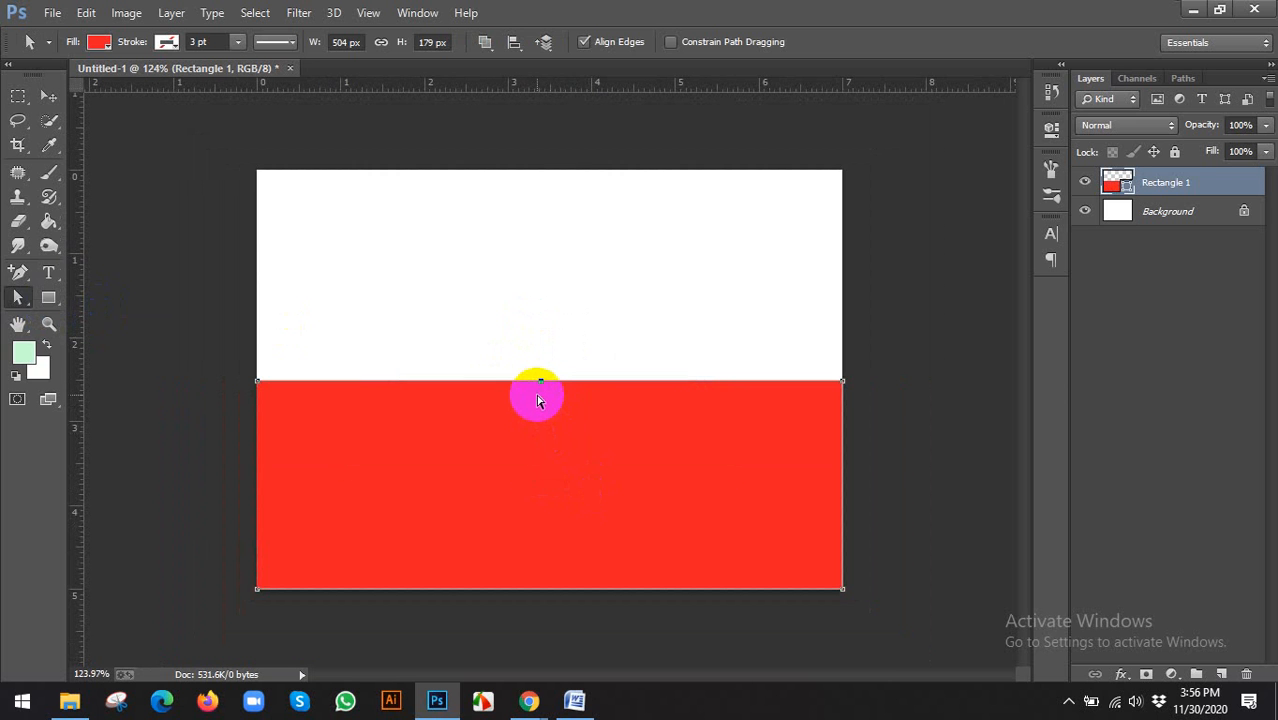
left_click_drag(539, 384, 535, 508)
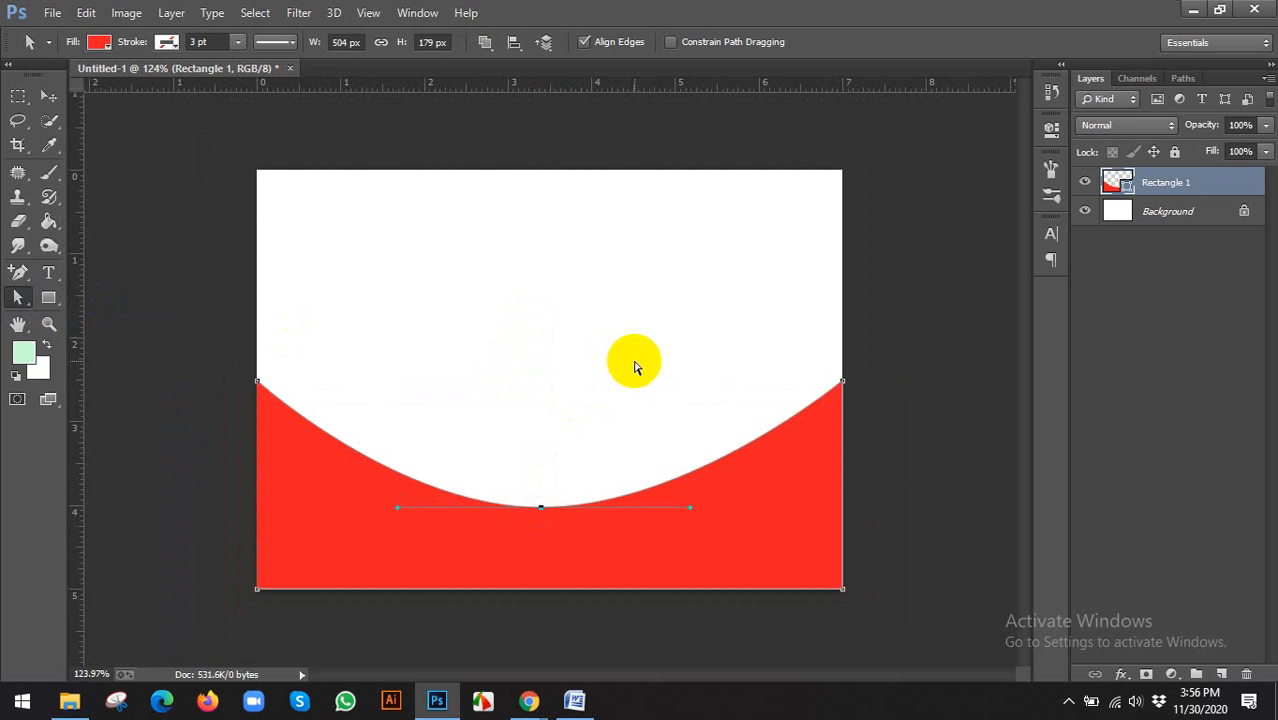
Raise the middle anchor point to arch the upper edge into a dome, making the shape about 275 px tall
left_click(539, 509)
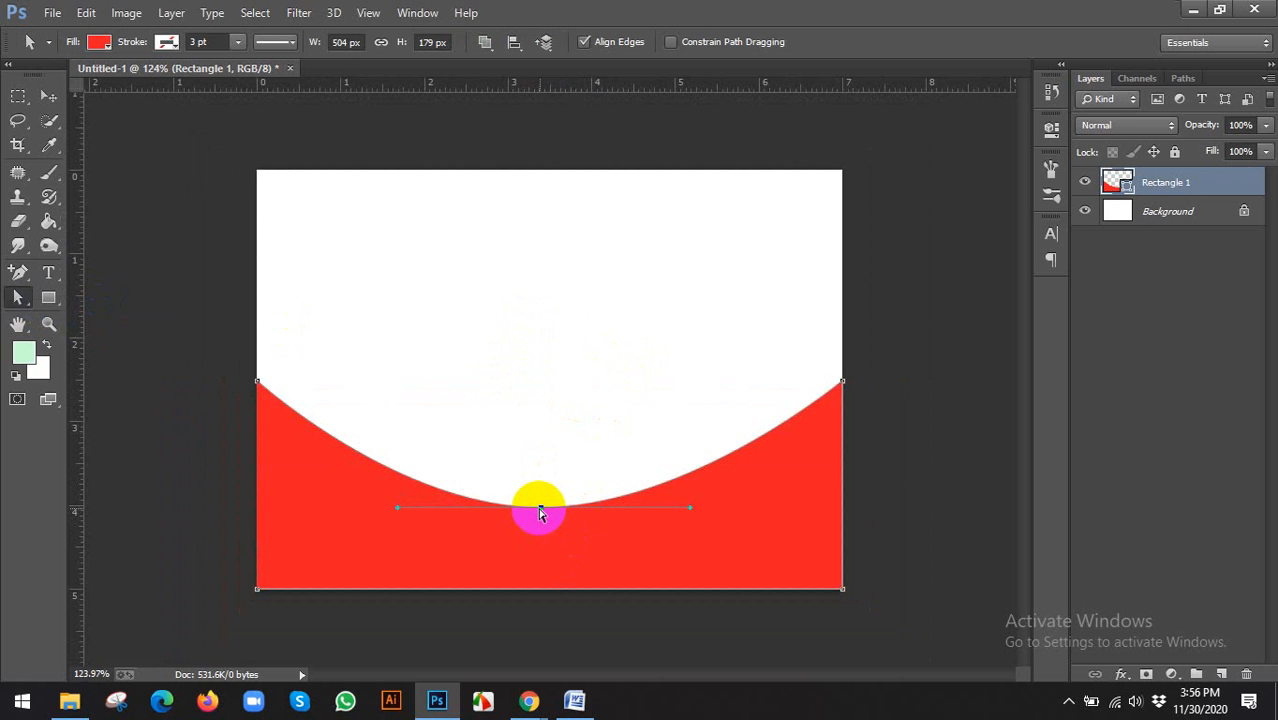
left_click_drag(540, 512, 535, 276)
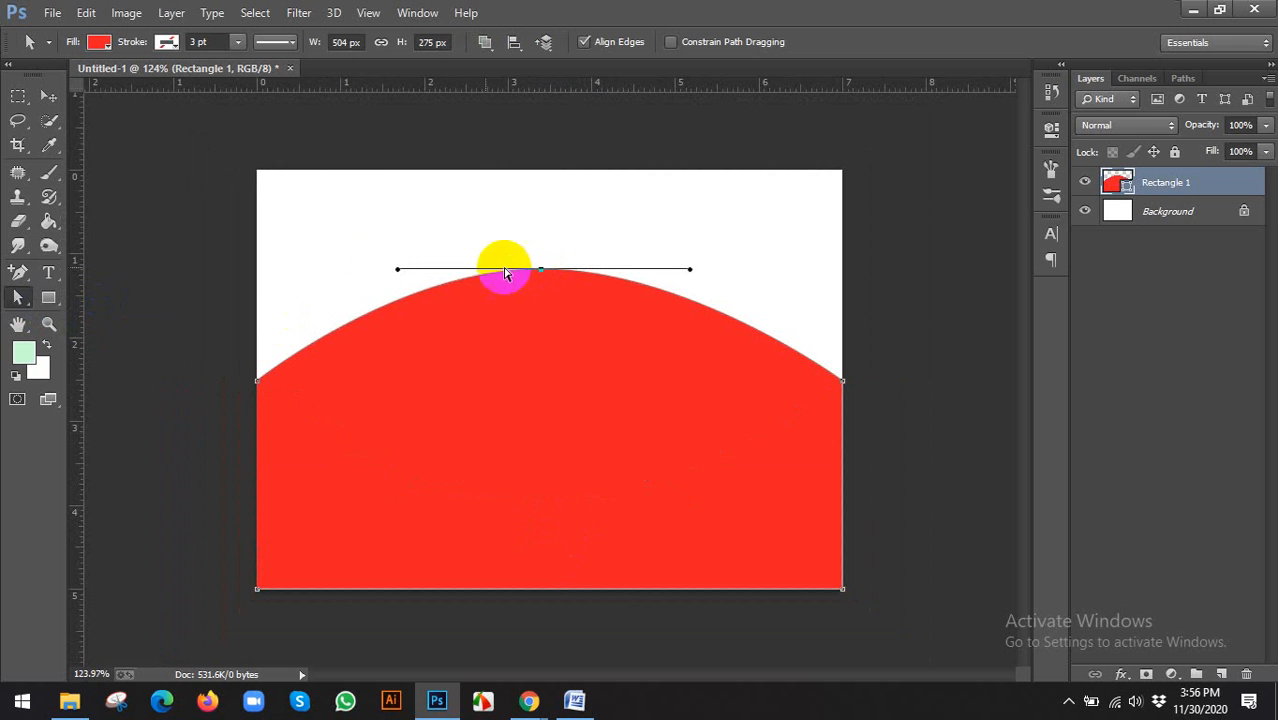
right_click(10, 300)
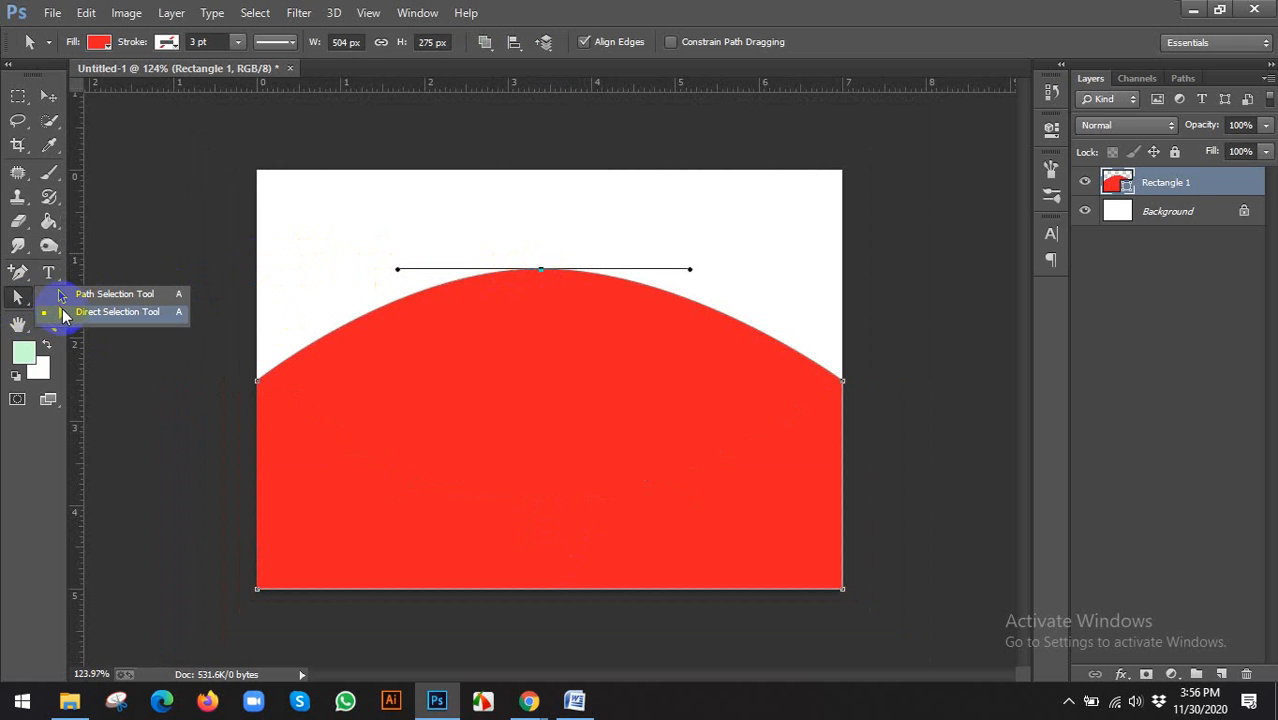
left_click(543, 274)
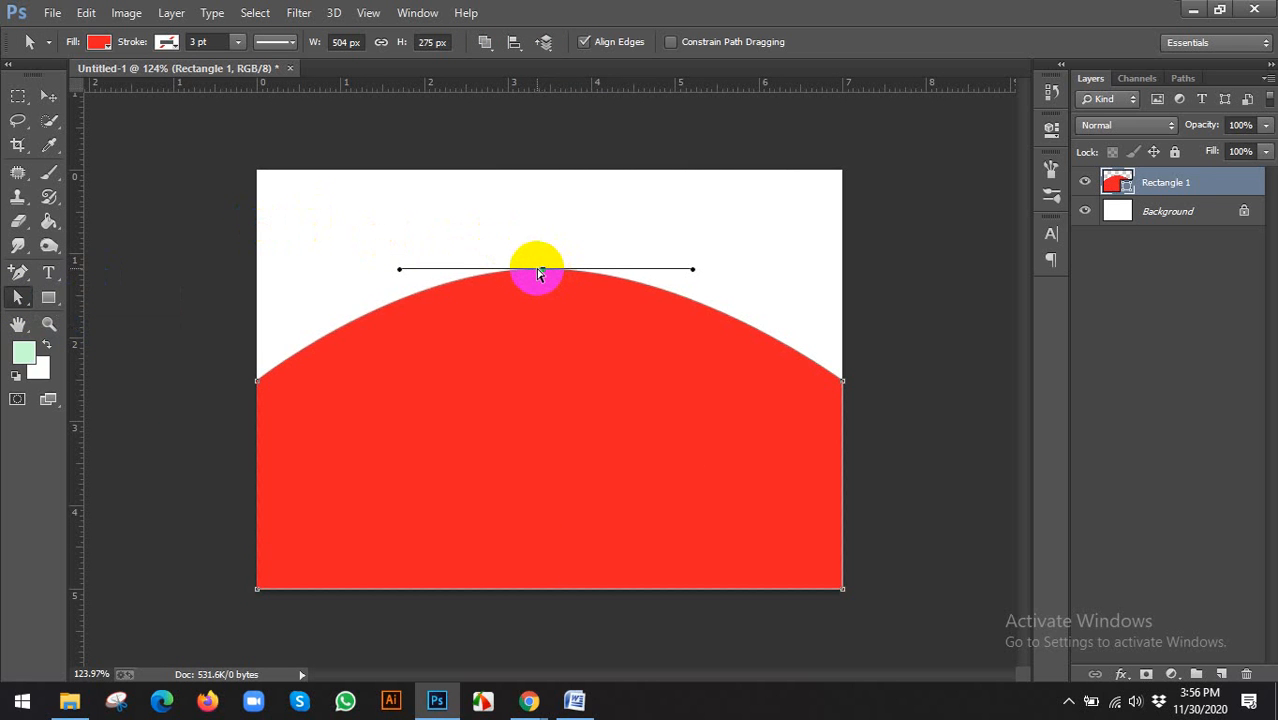
left_click(300, 263)
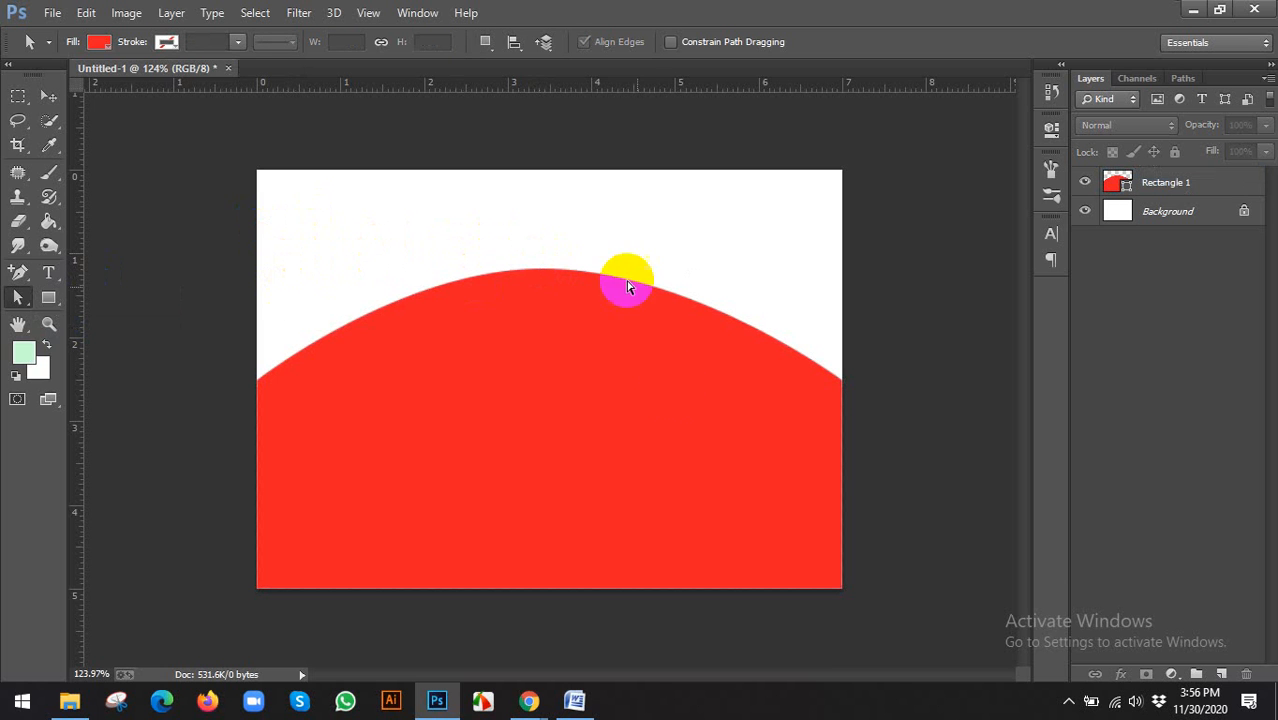
left_click(629, 414)
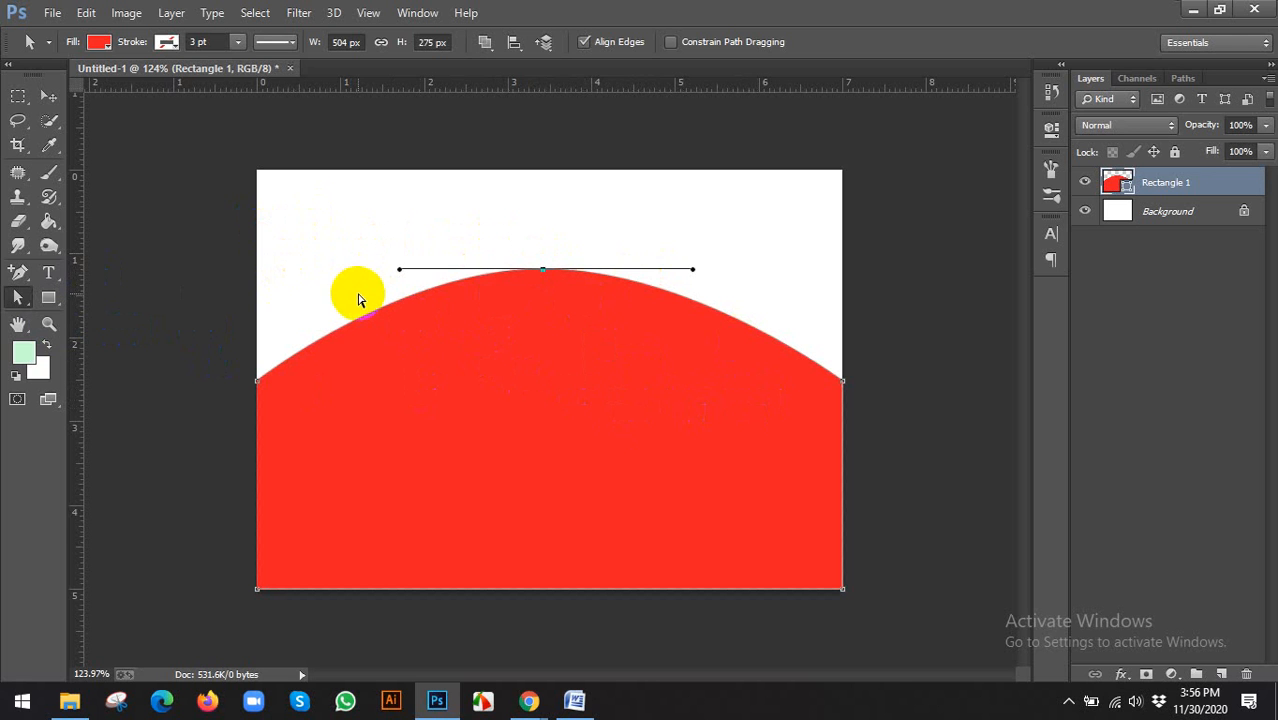
Try removing the dome's peak anchor point with the Delete Anchor Point tool, and undo the removal
left_click(18, 274)
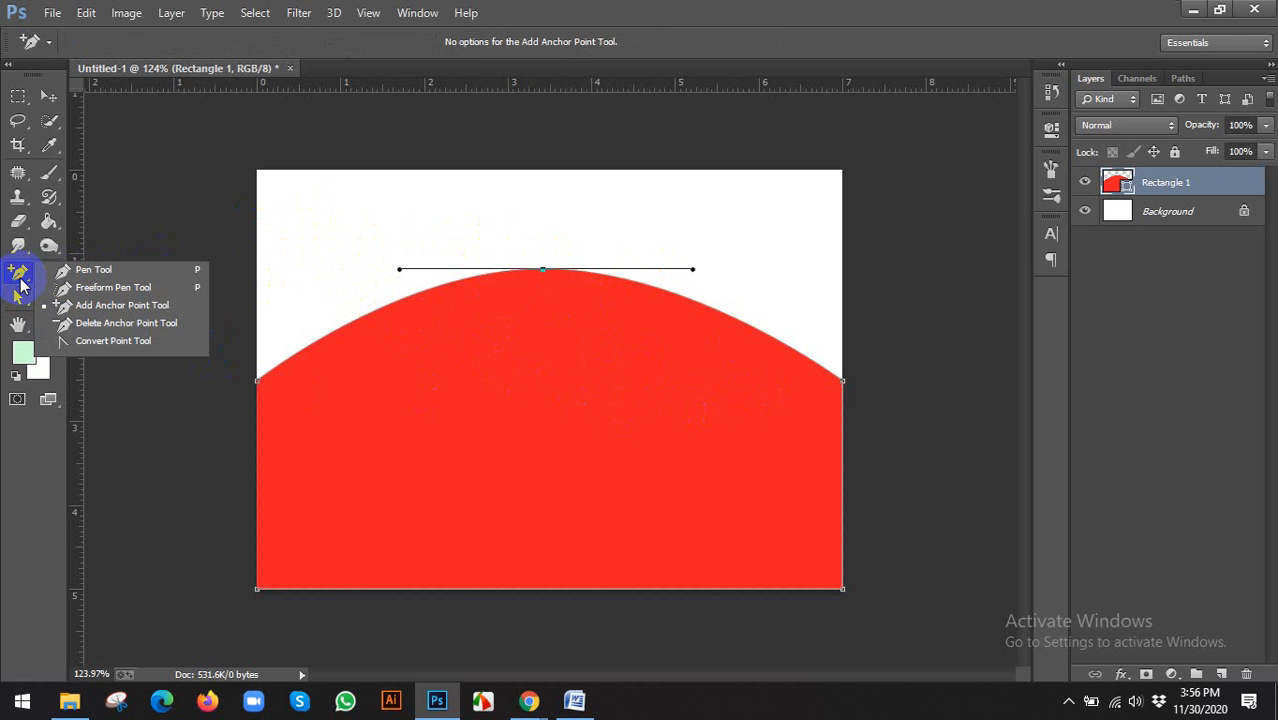
left_click(97, 327)
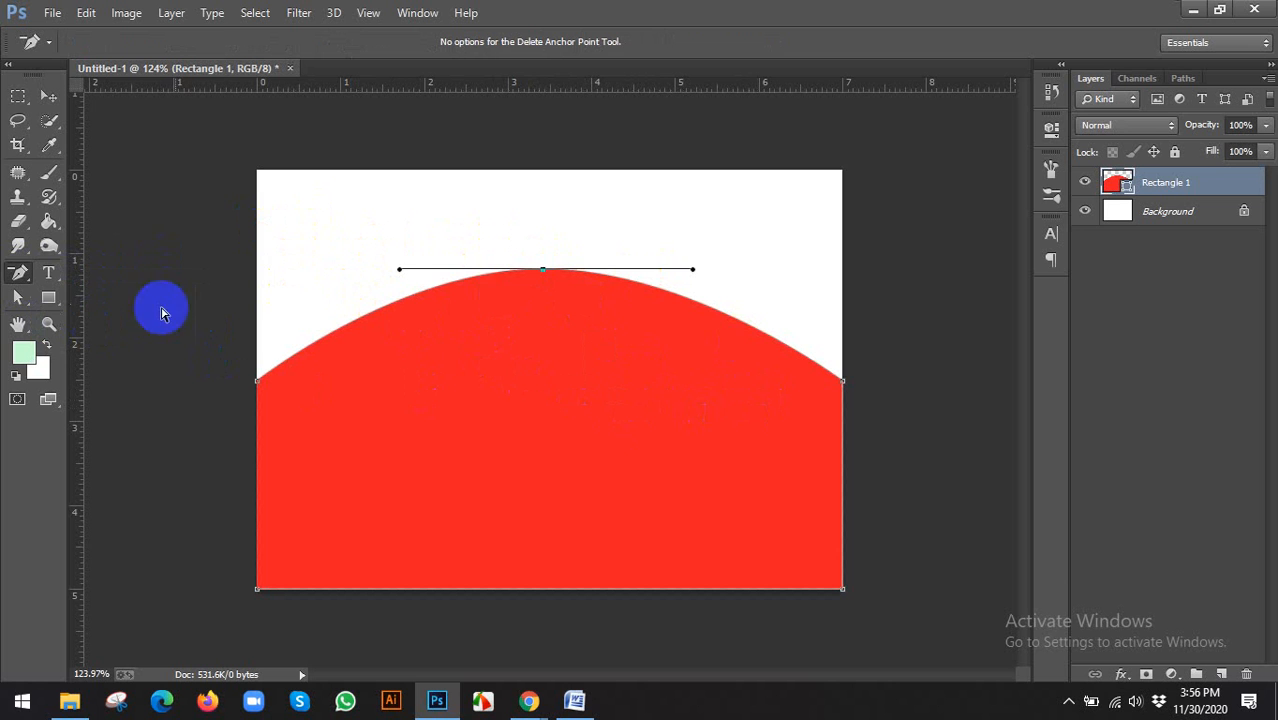
left_click(542, 269)
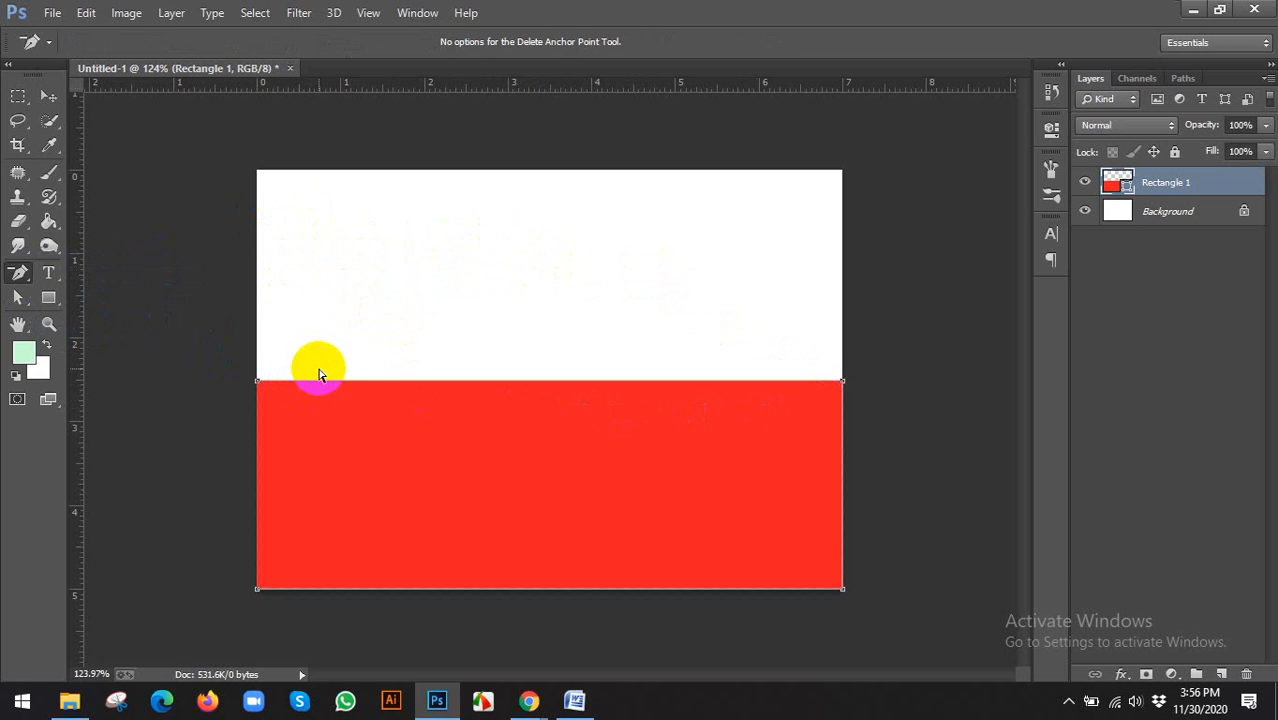
key("ctrl+z")
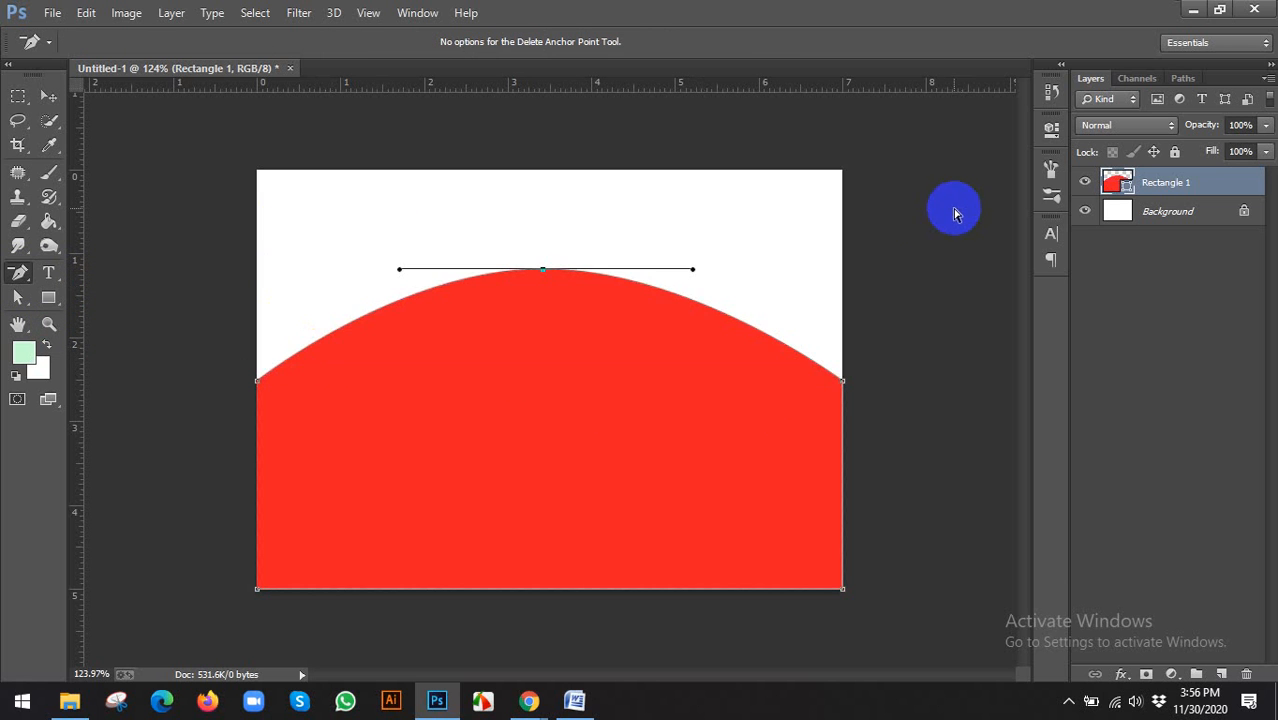
left_click(556, 306)
Convert the dome's peak anchor point to a sharp corner with the Convert Point tool
left_click_drag(29, 280, 104, 342)
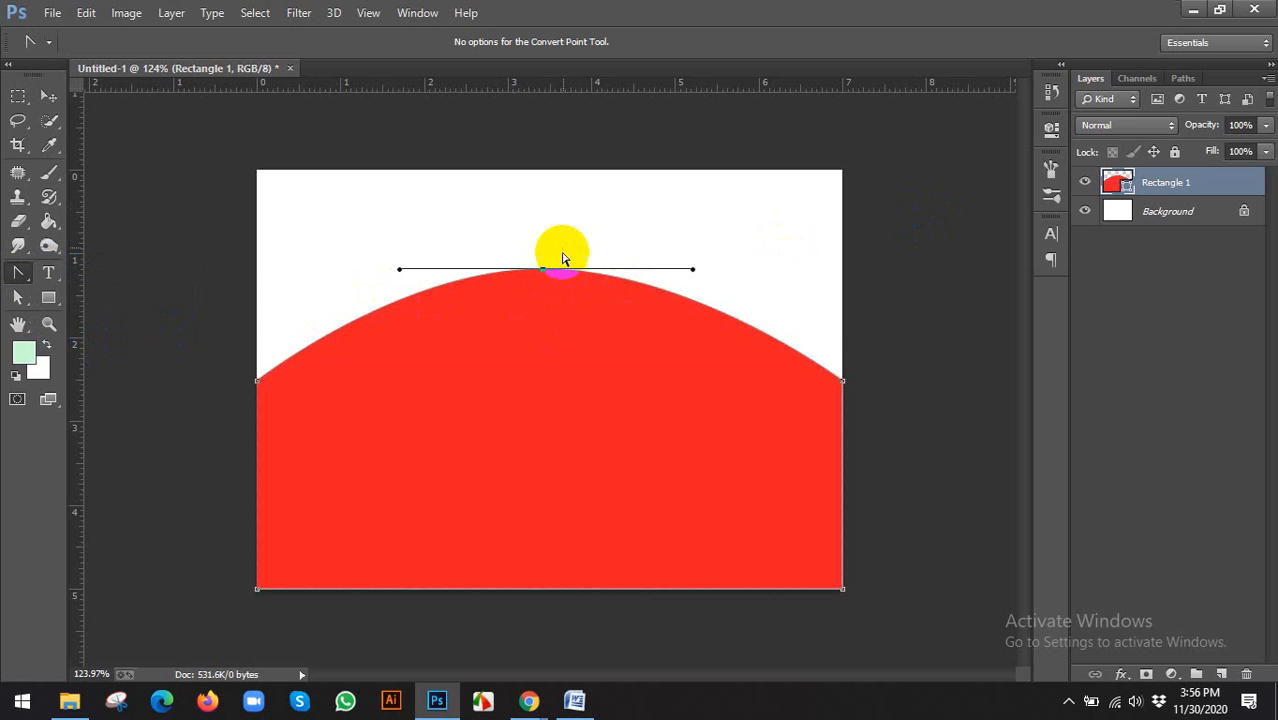
left_click(542, 272)
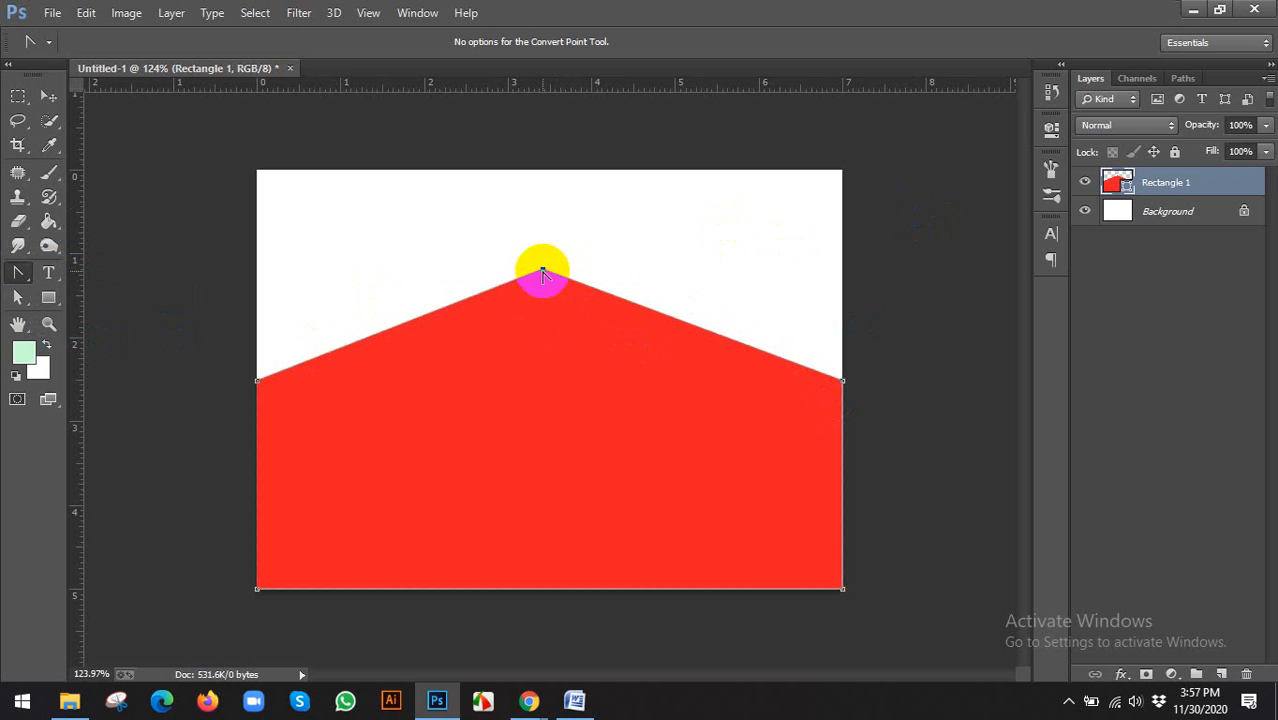
Delete the Rectangle 1 layer with the peaked red shape
left_click(50, 99)
left_click(160, 228)
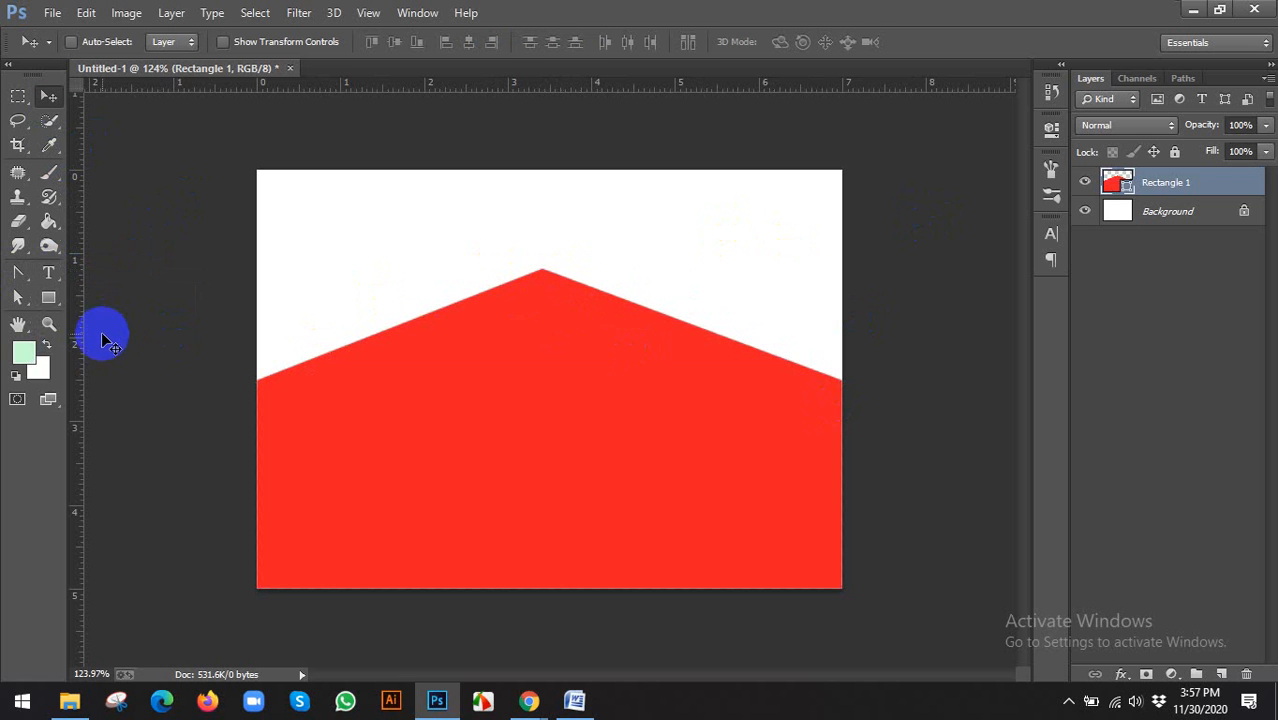
left_click_drag(511, 327, 545, 446)
key("Delete")
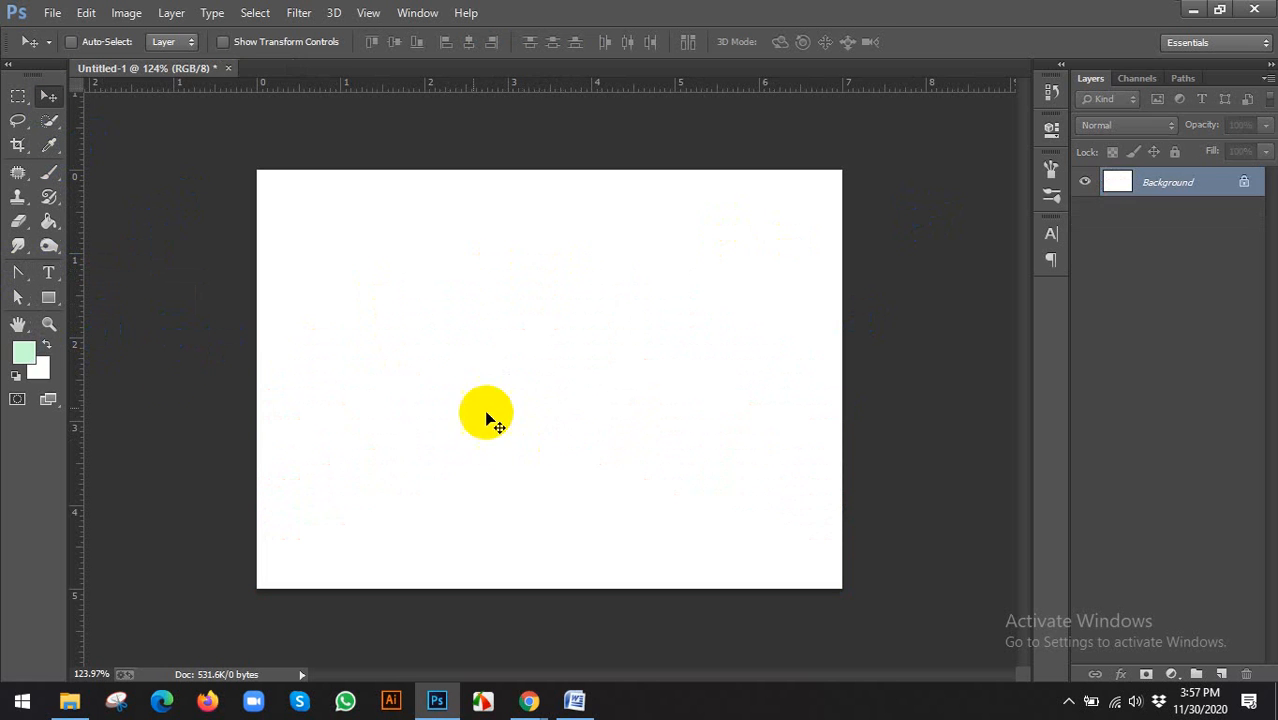
Draw a red rectangle about 504 px by 129 px across the full width of the canvas bottom
left_click_drag(48, 297, 106, 294)
left_click_drag(256, 438, 837, 586)
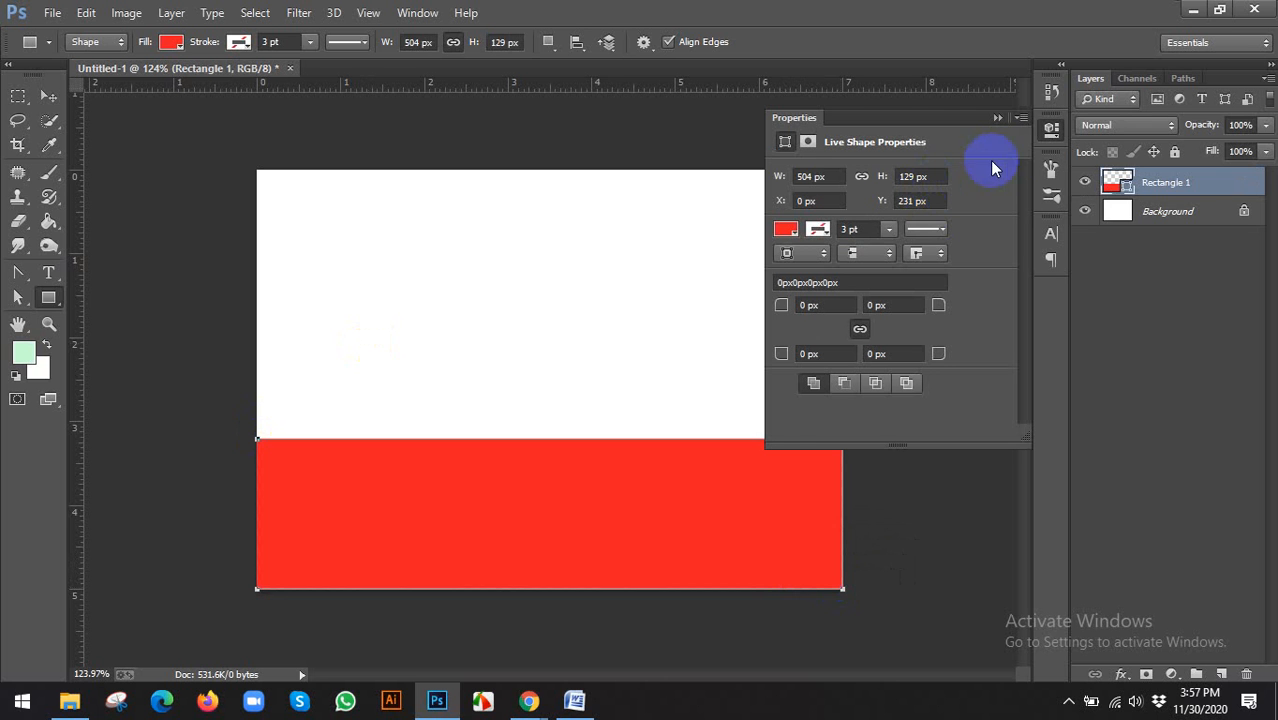
Close the shape properties and add an anchor point near the middle of the new rectangle's upper edge
left_click_drag(20, 270, 93, 307)
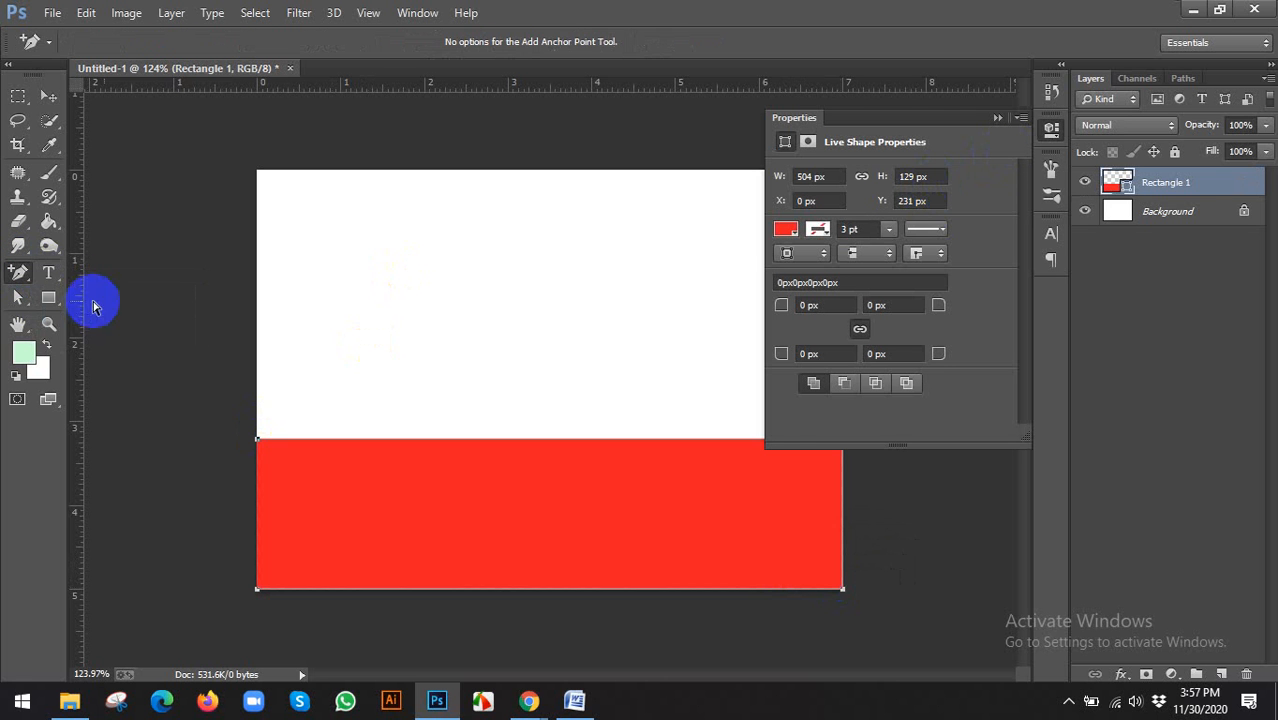
left_click(1049, 133)
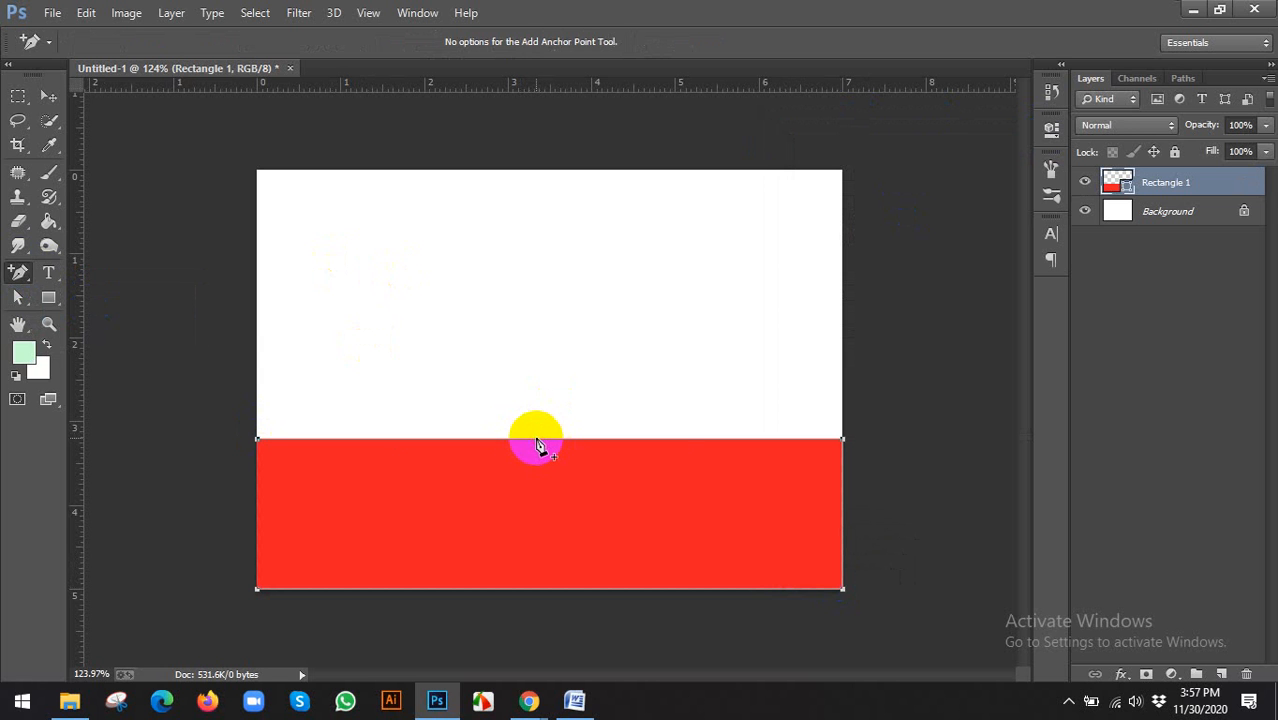
left_click(537, 439)
scroll(540, 450, "up", 3)
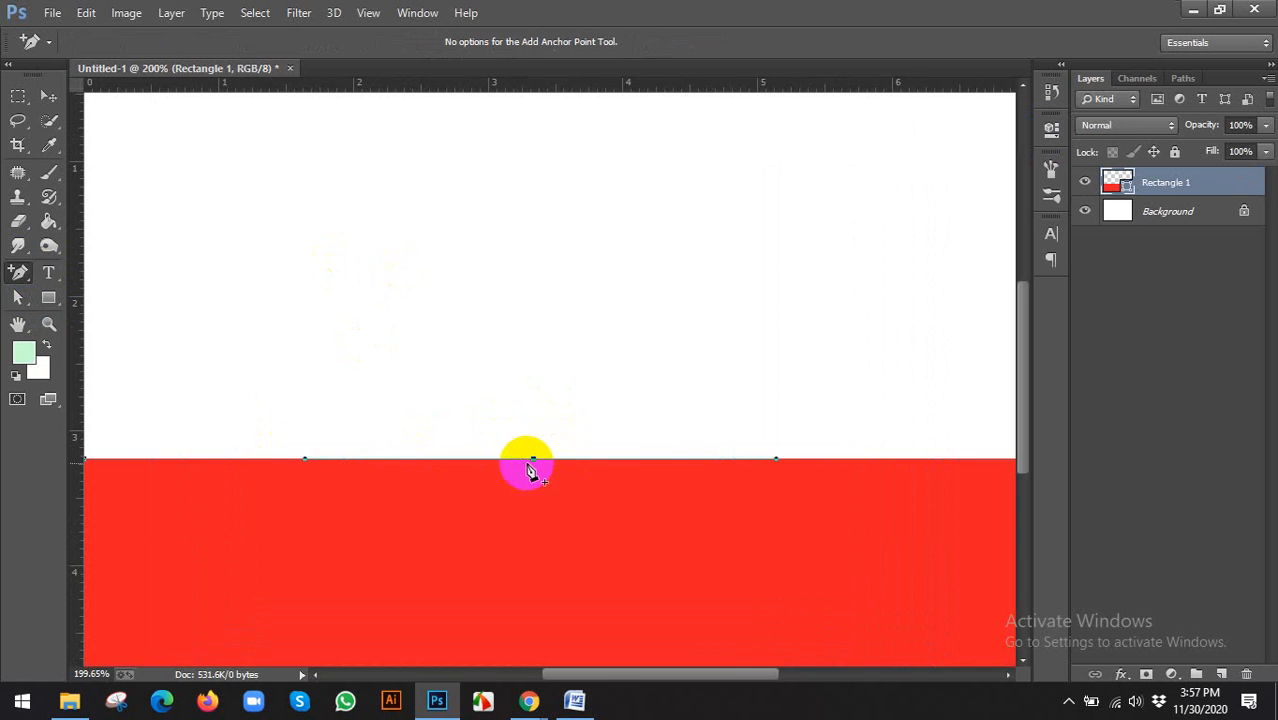
scroll(547, 468, "down", 2)
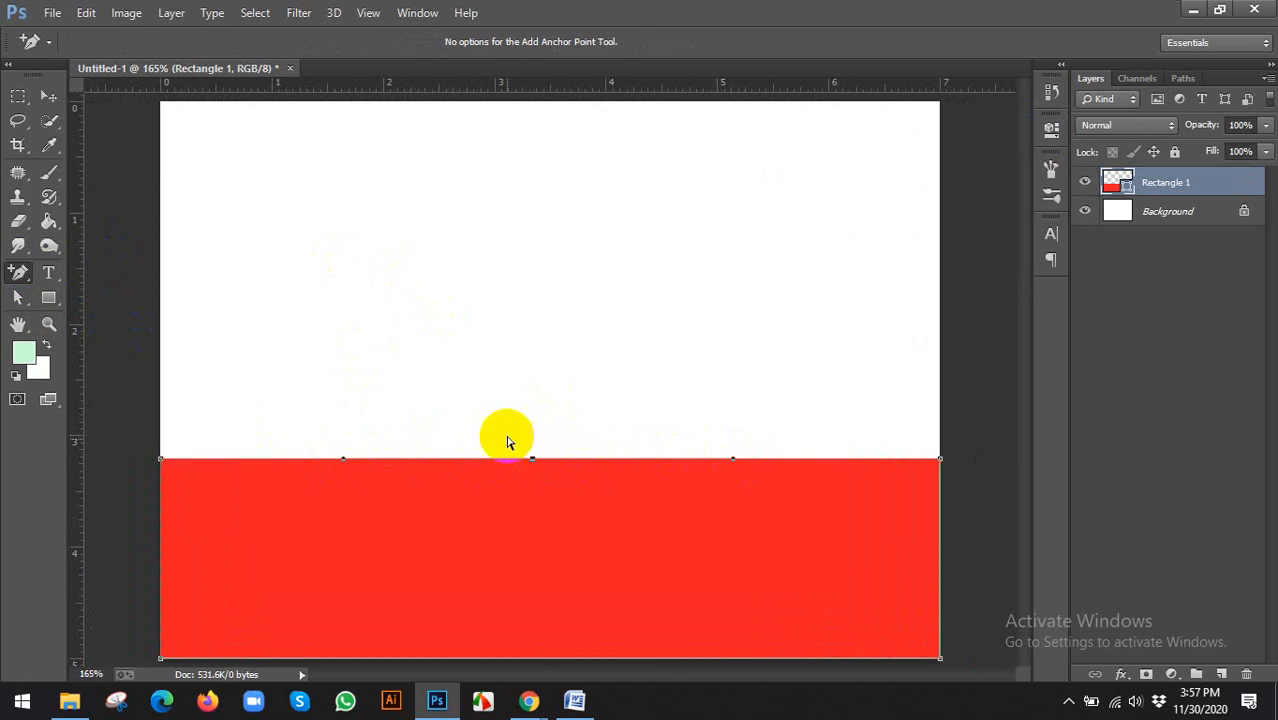
Pull the new anchor point up with the Direct Selection tool to form a dome about 238 px tall overall
left_click(18, 296)
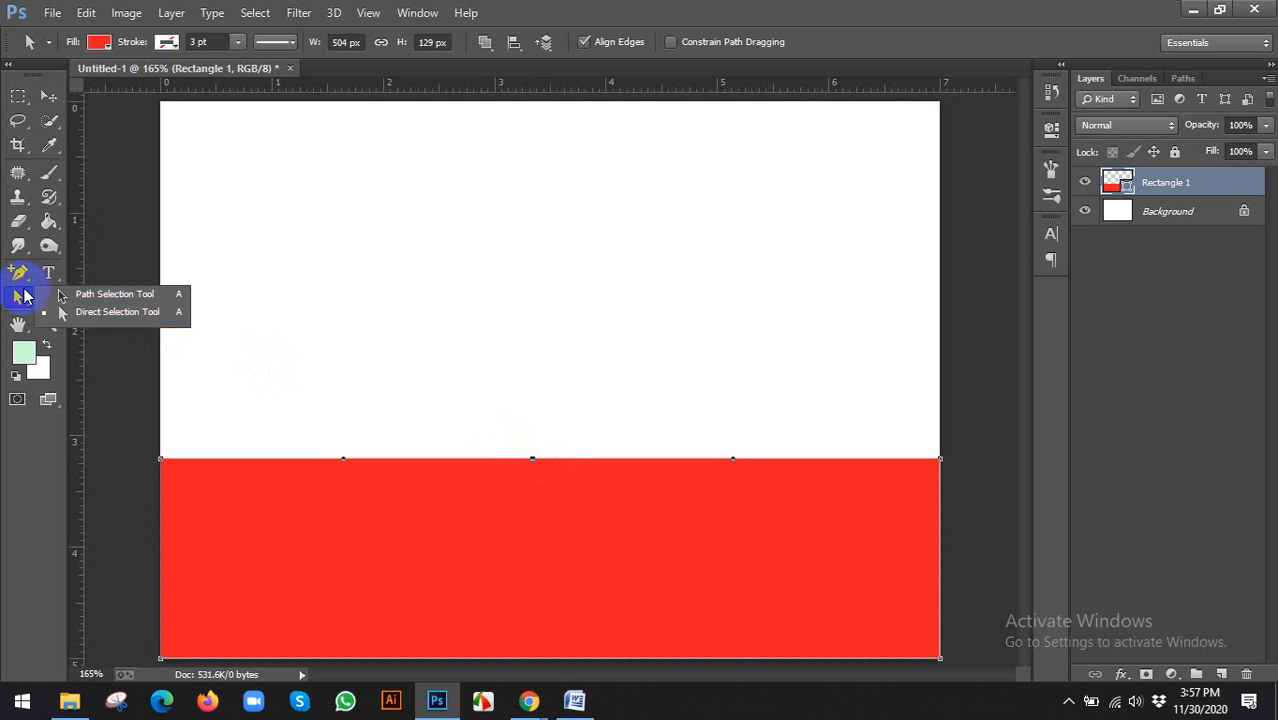
left_click(100, 314)
scroll(531, 435, "down", 2)
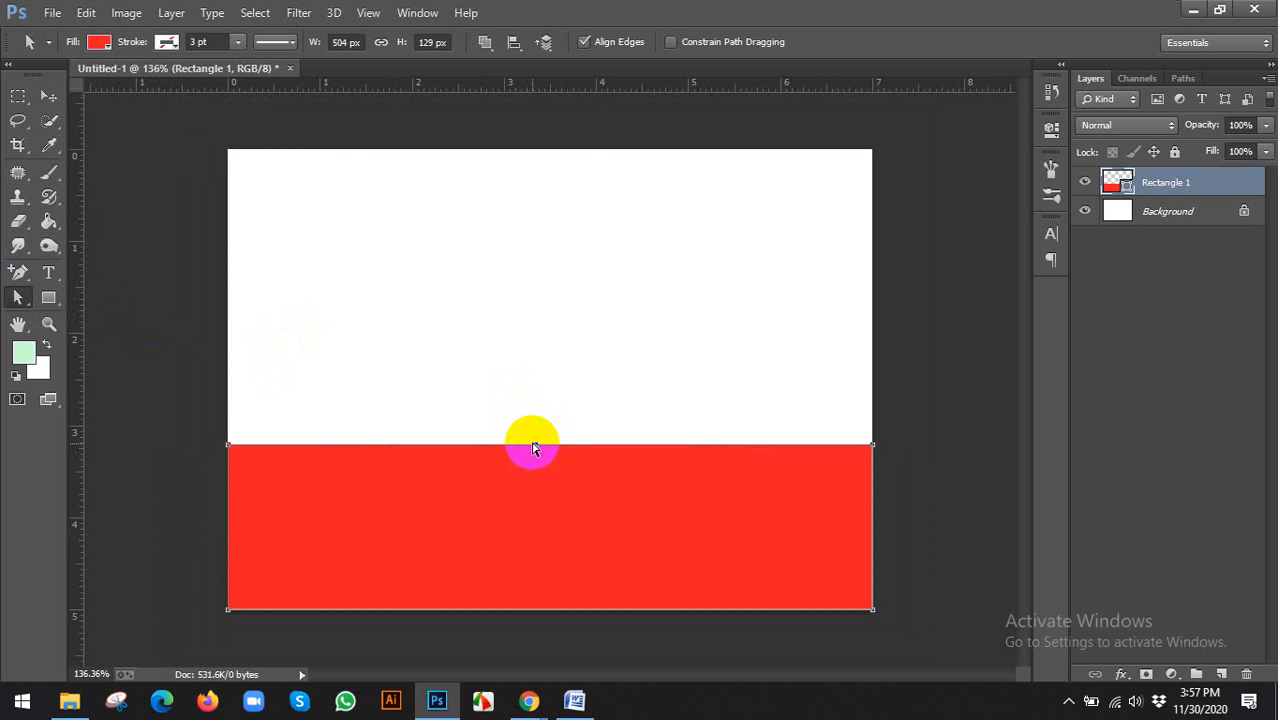
left_click_drag(535, 447, 523, 305)
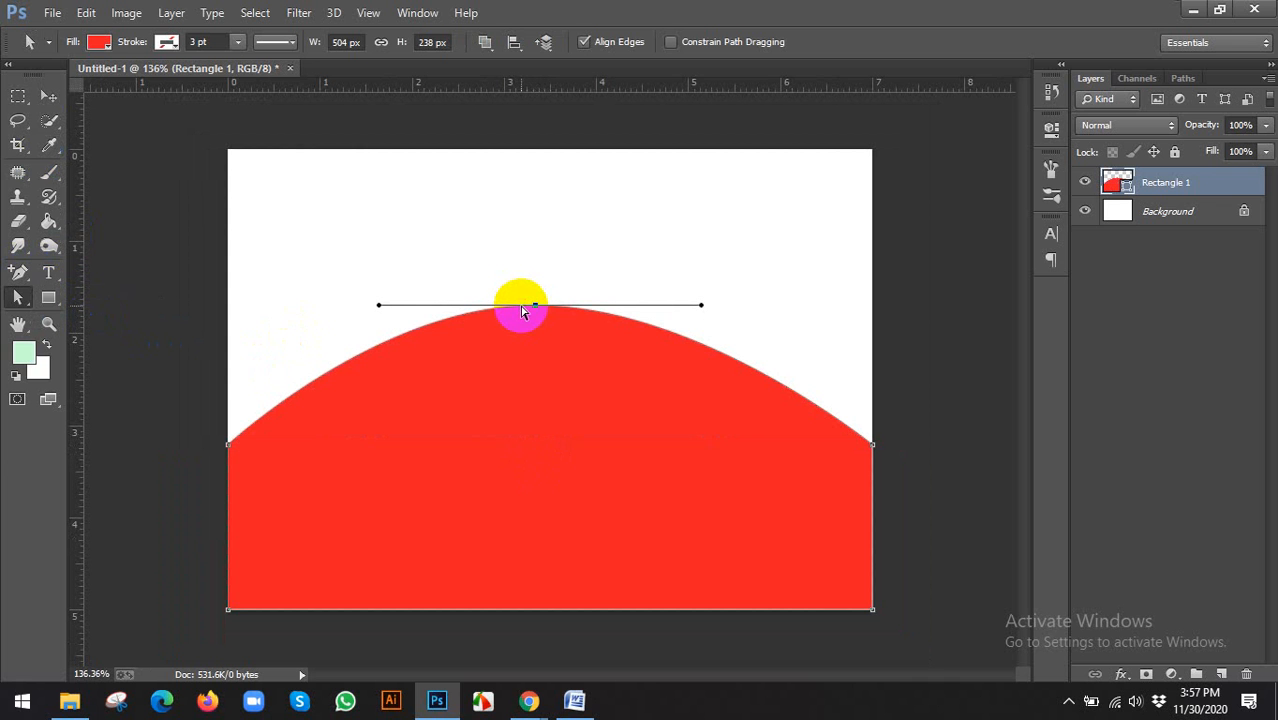
left_click(53, 92)
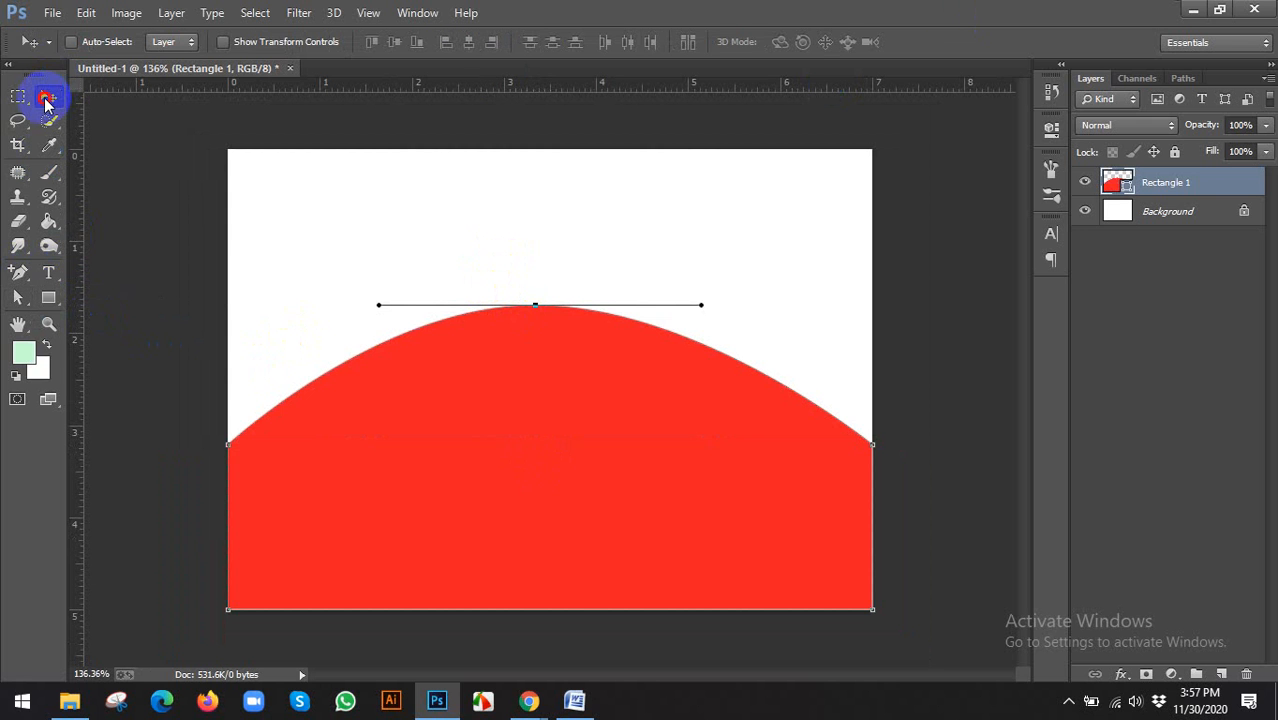
Convert the smooth anchor point at the top of the red dome to a corner point with the Convert Point tool
left_click(605, 344)
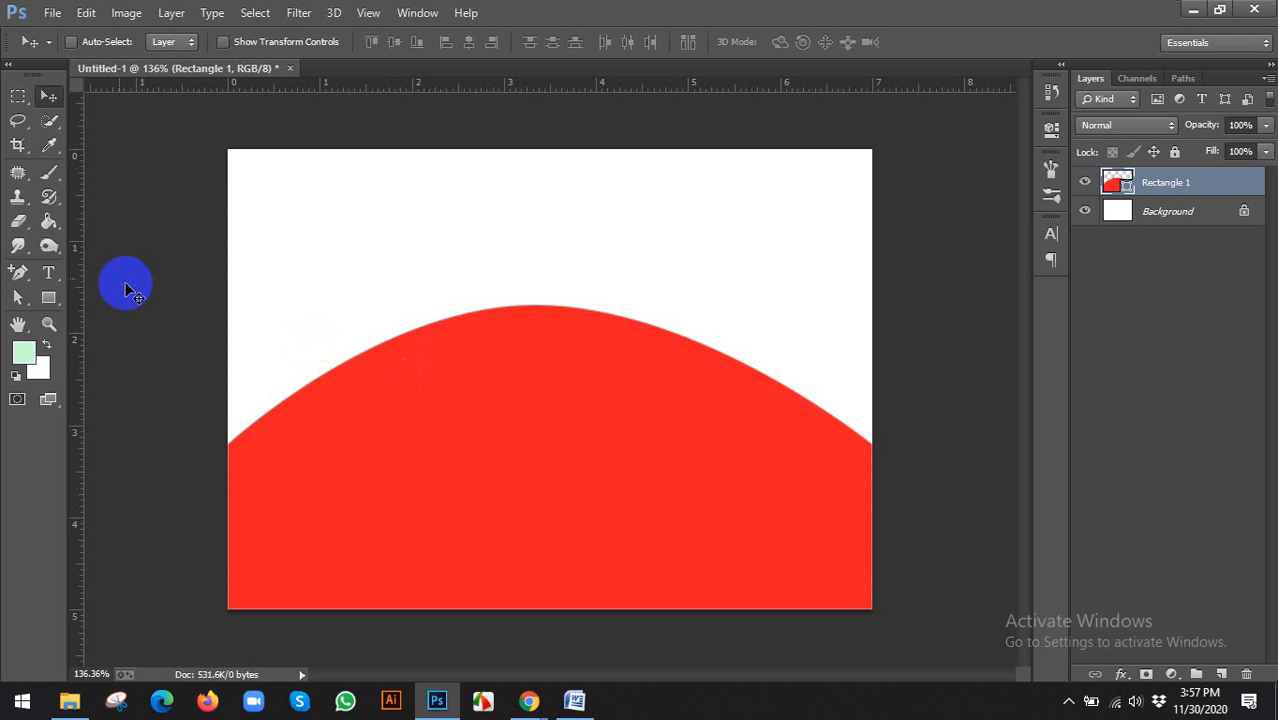
left_click(27, 277)
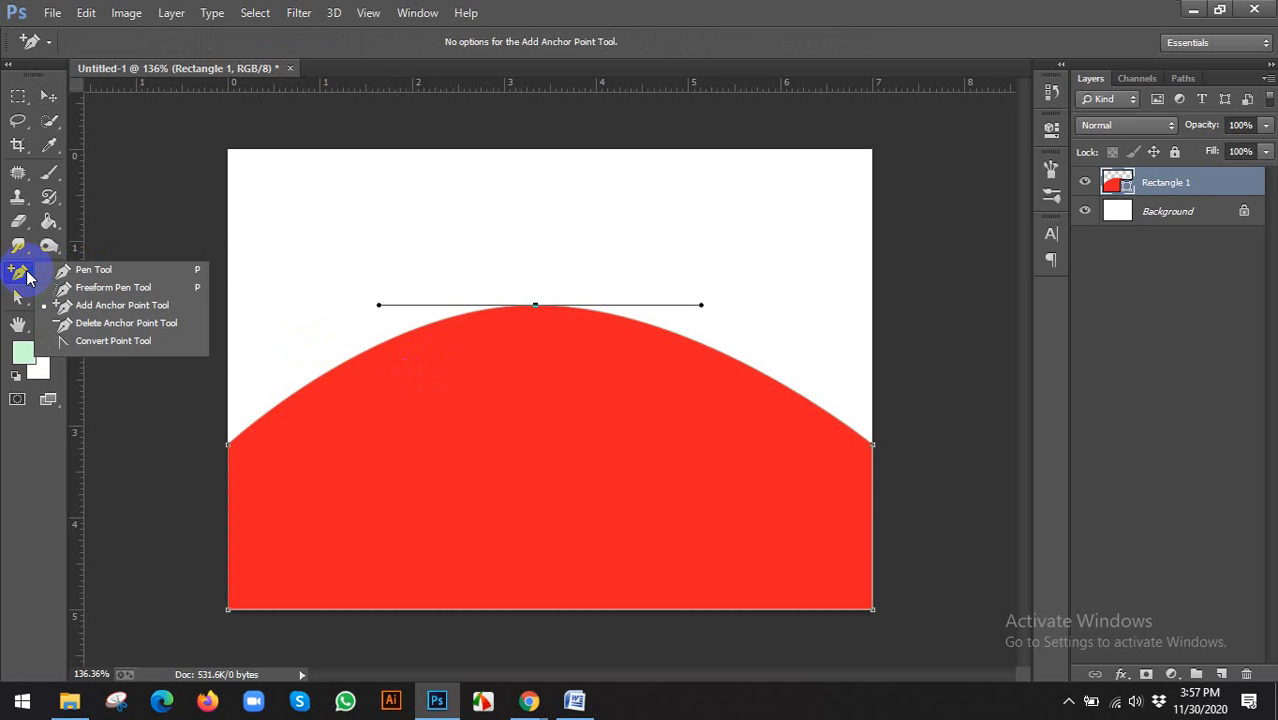
left_click(101, 342)
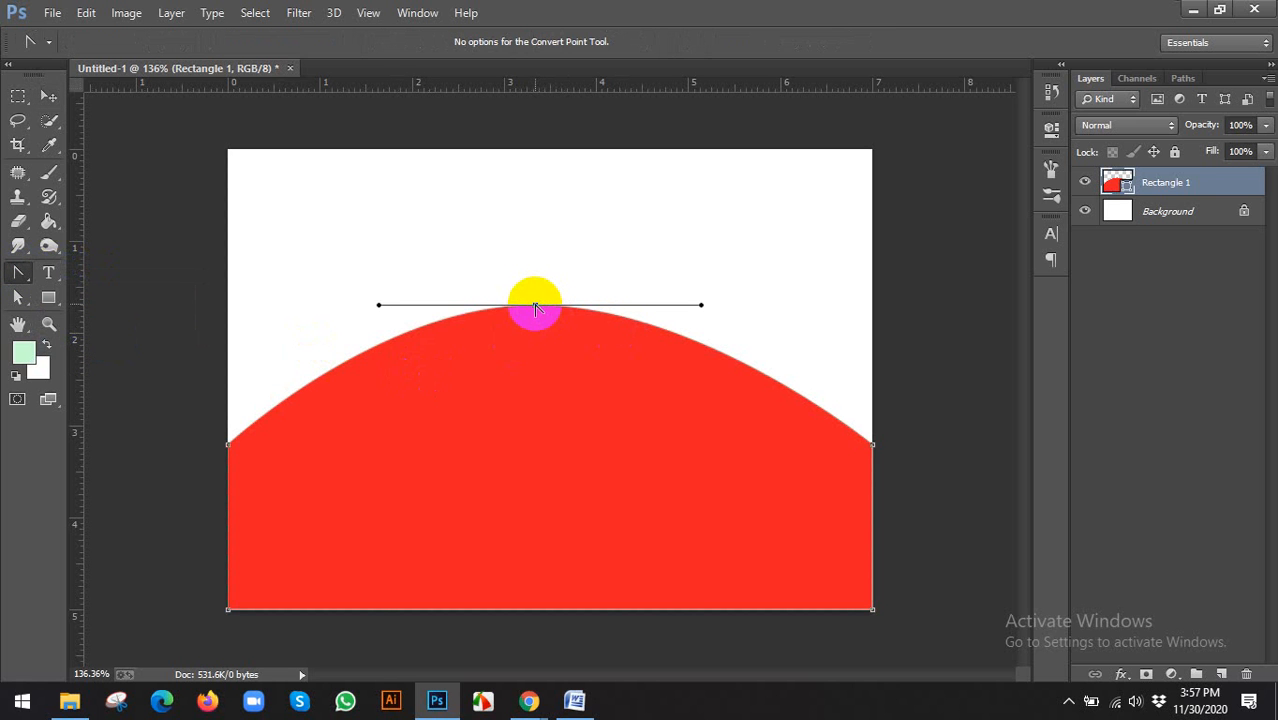
left_click(535, 306)
left_click(48, 95)
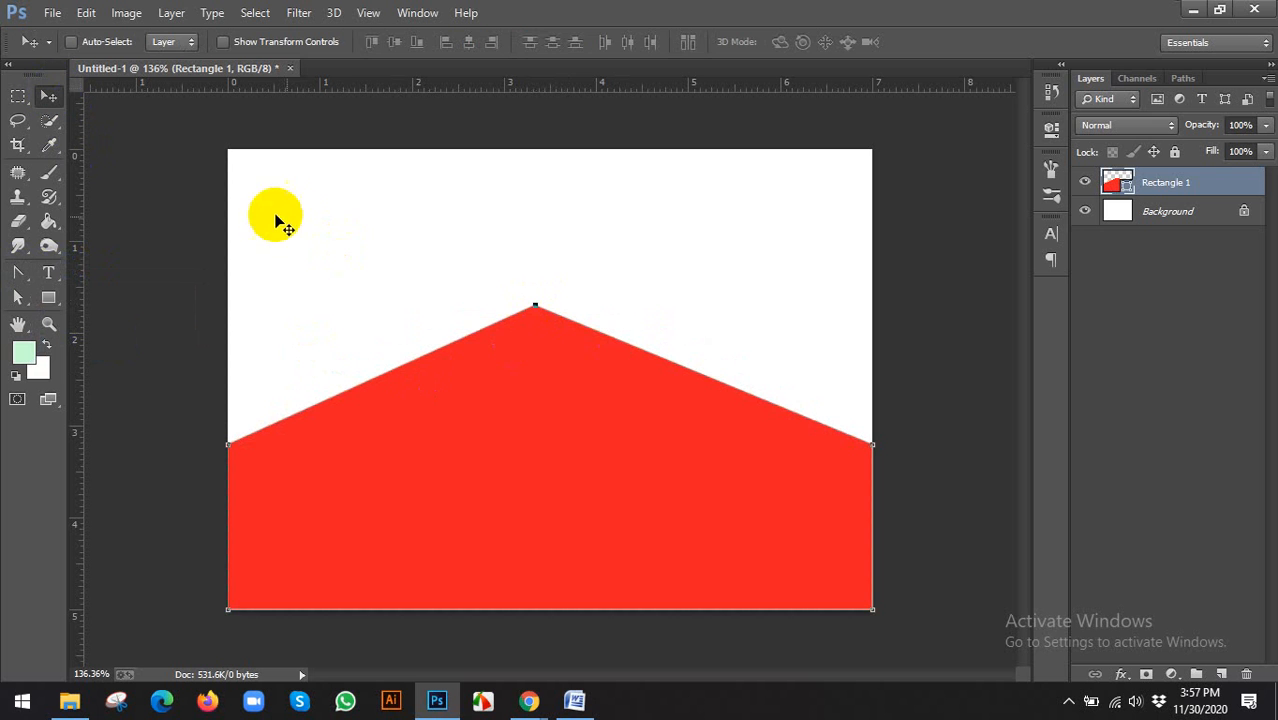
Move the peaked red shape down so its lower part runs off the canvas, and duplicate its layer
left_click(478, 366)
left_click_drag(560, 399, 535, 450)
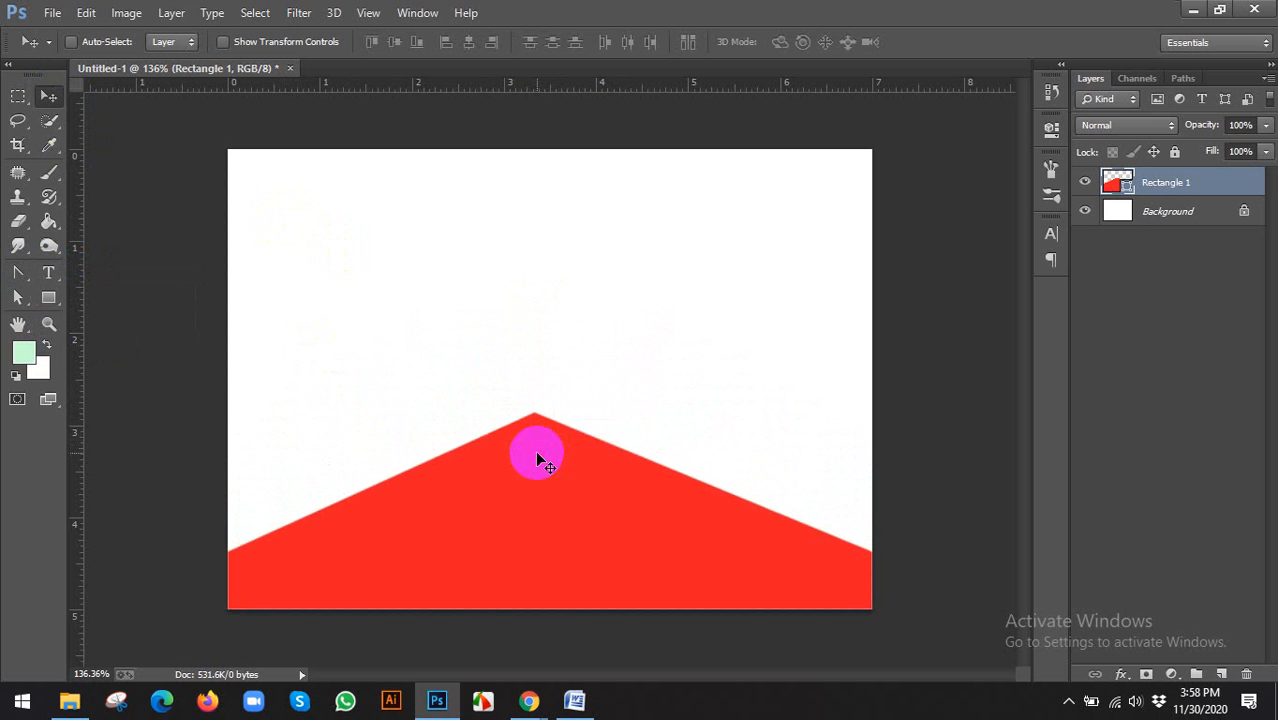
right_click(1172, 186)
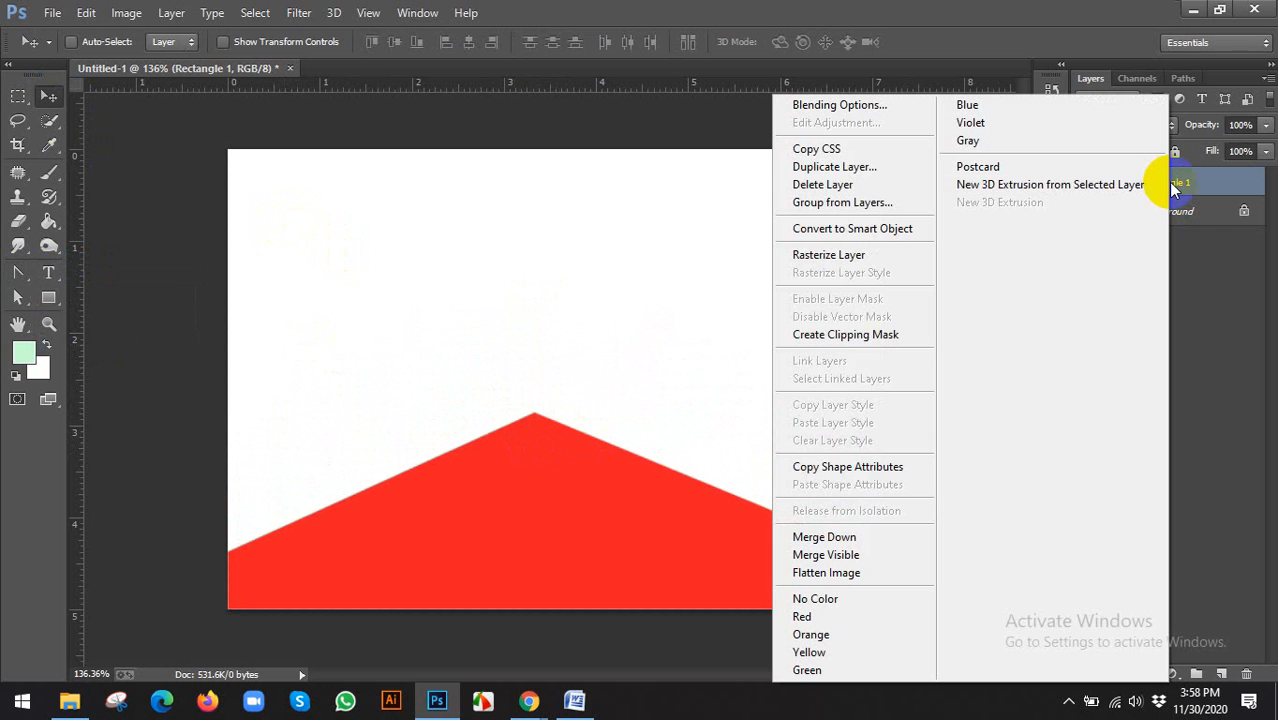
left_click(828, 167)
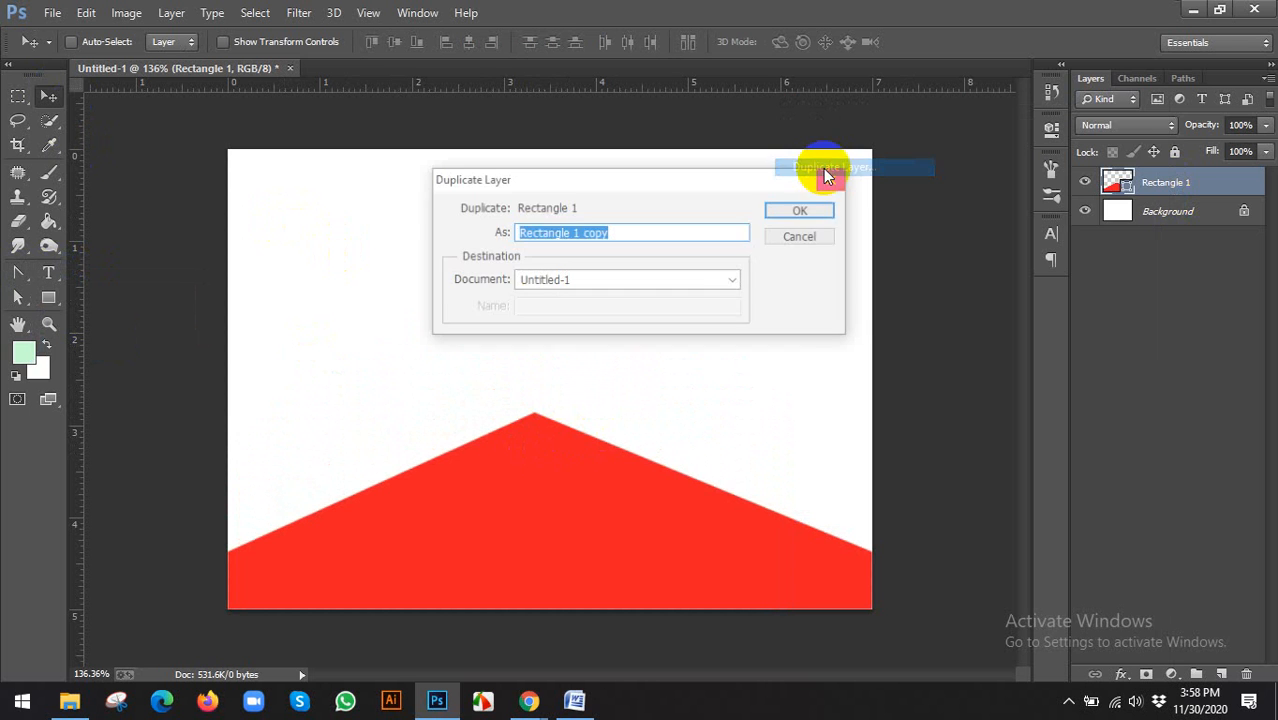
left_click(807, 212)
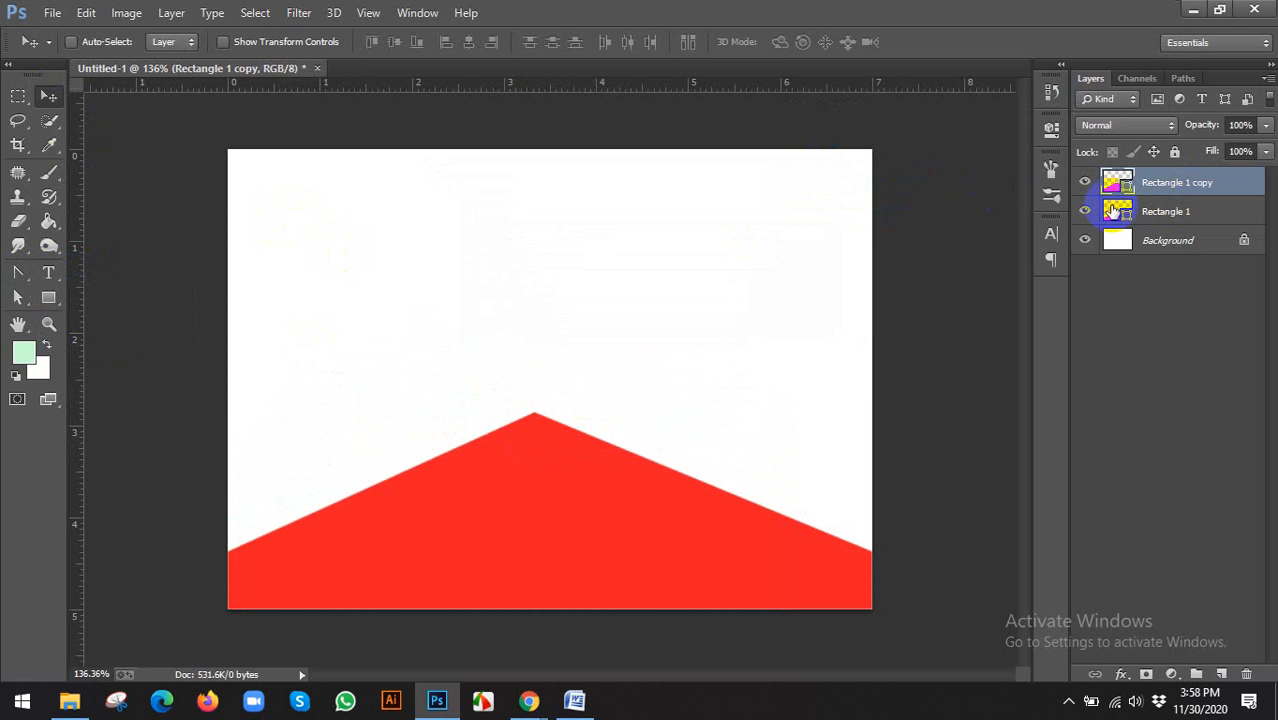
Recolor the Rectangle 1 shape to yellow ffcc01 and shift it up slightly as a thin band above the red peak
double_click(1116, 211)
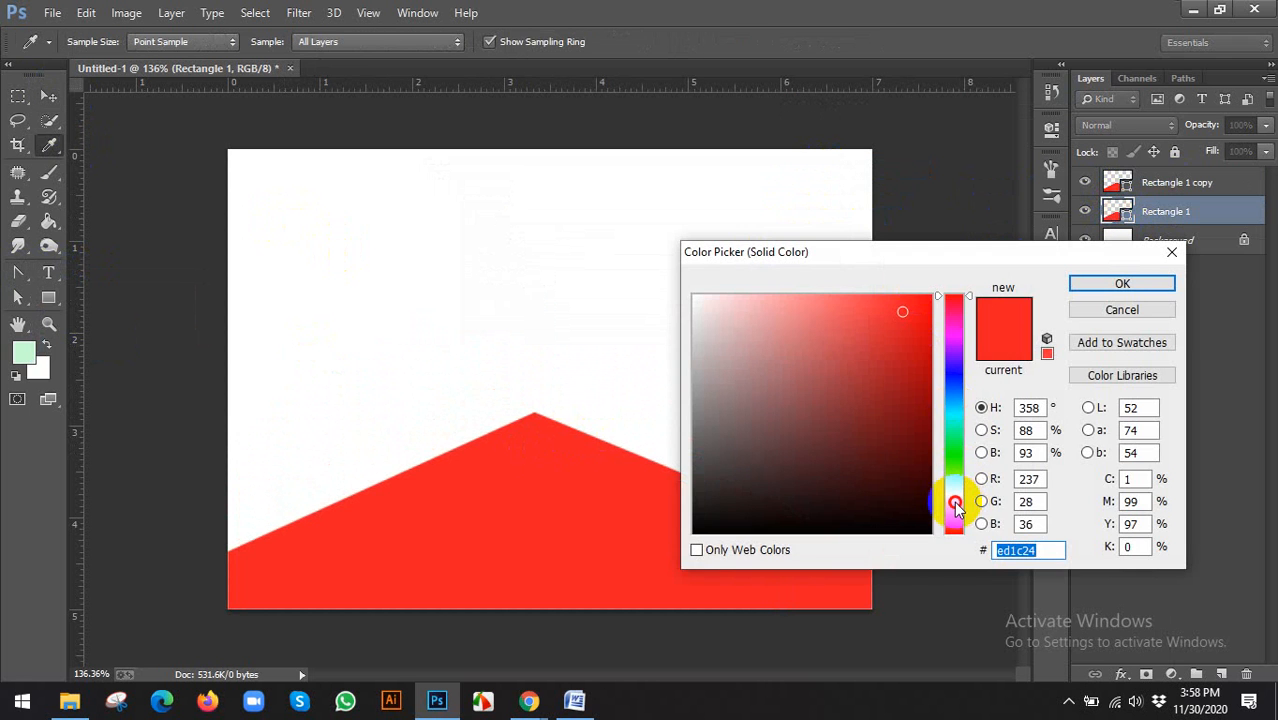
left_click(953, 502)
left_click(930, 297)
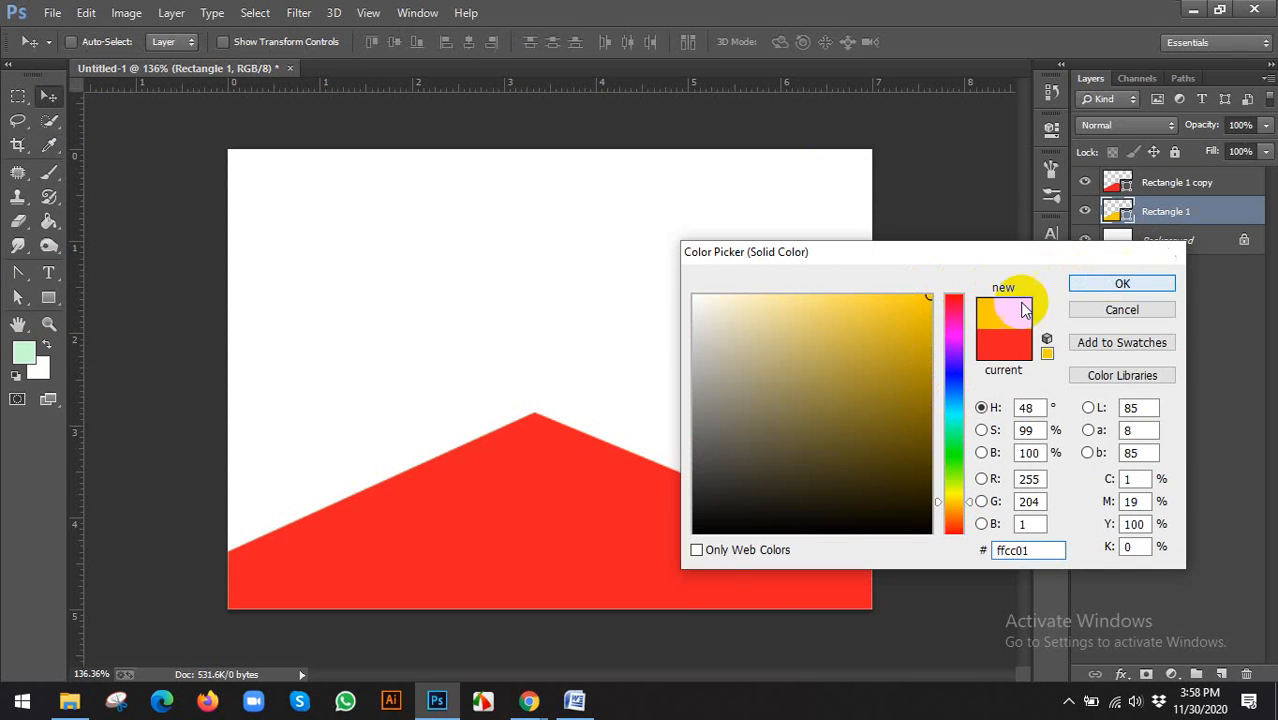
key("Return")
left_click_drag(566, 478, 565, 471)
scroll(647, 418, "up", 2)
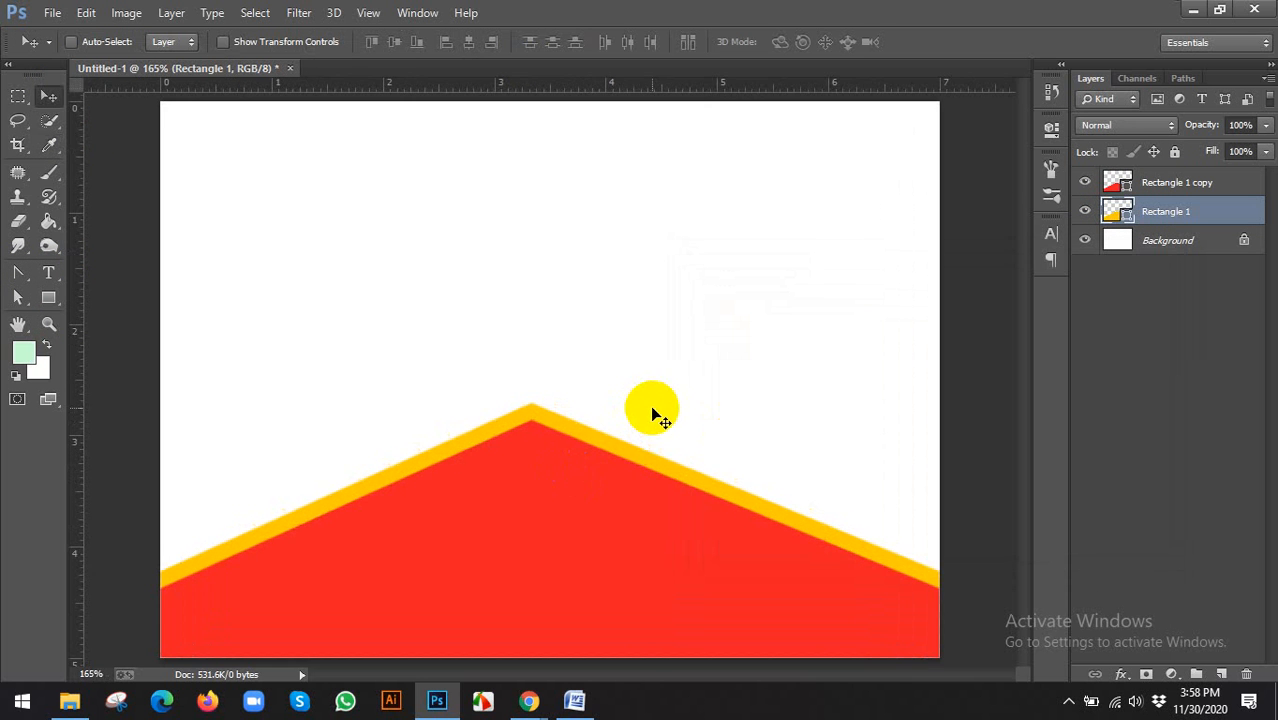
Duplicate the yellow Rectangle 1 layer
right_click(1154, 211)
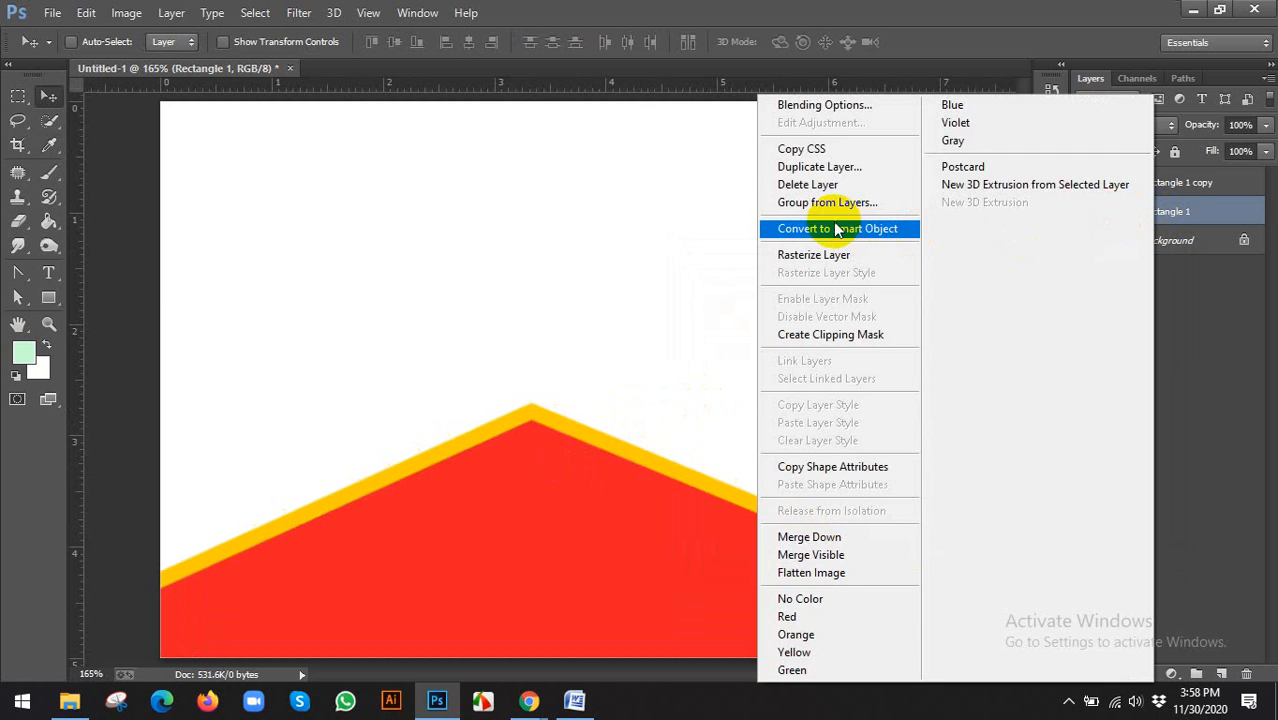
left_click(818, 167)
left_click(805, 213)
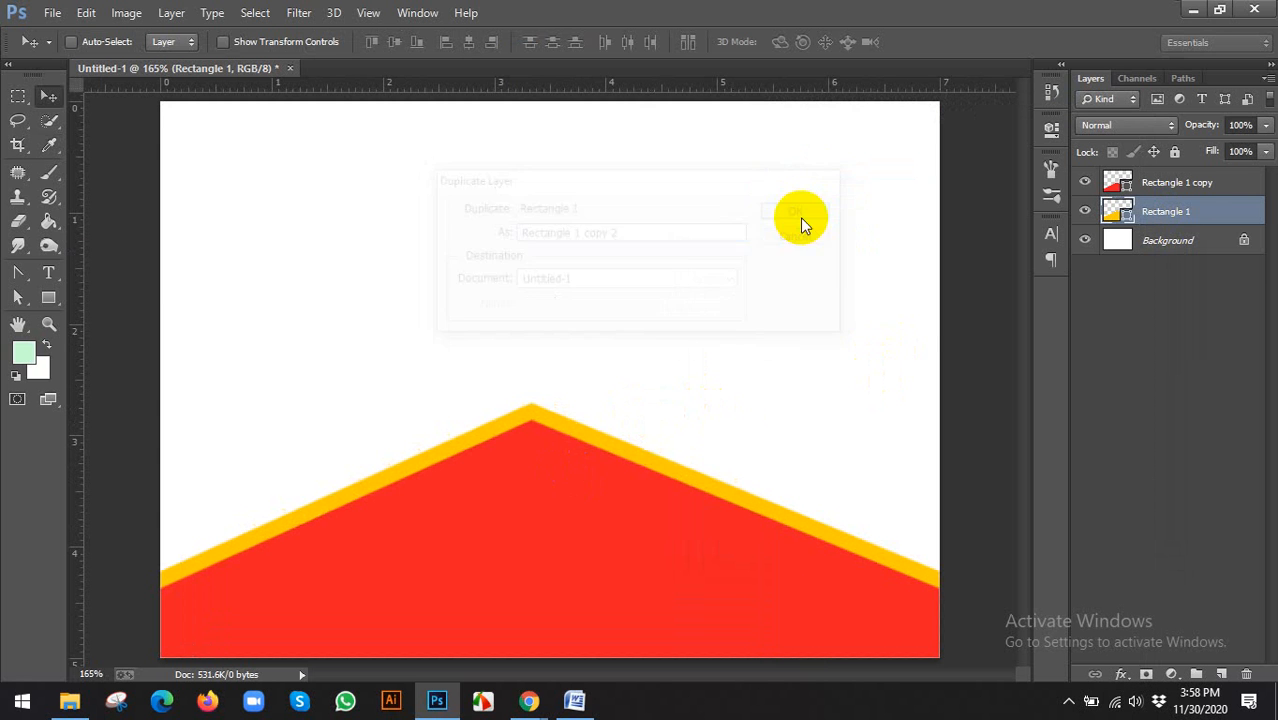
Recolor the Rectangle 1 shape to orange ff6d01 and shift it up as a band above the yellow one
left_click(1126, 248)
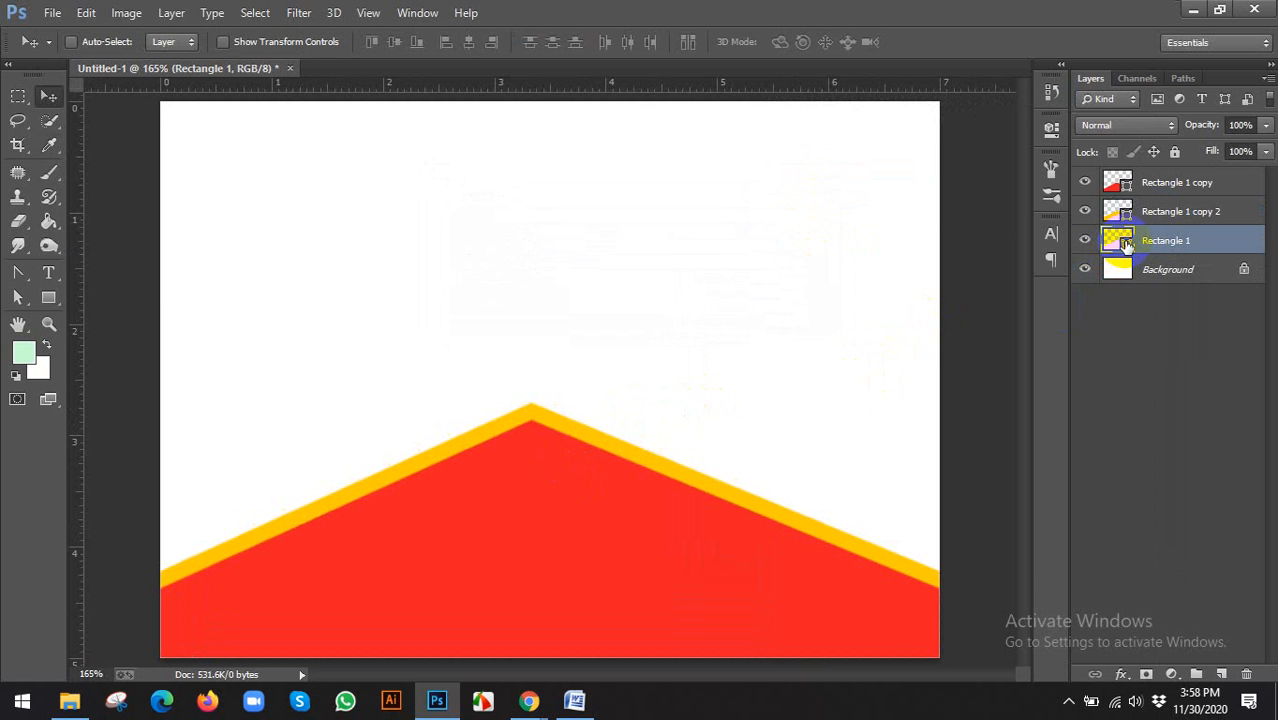
double_click(1123, 243)
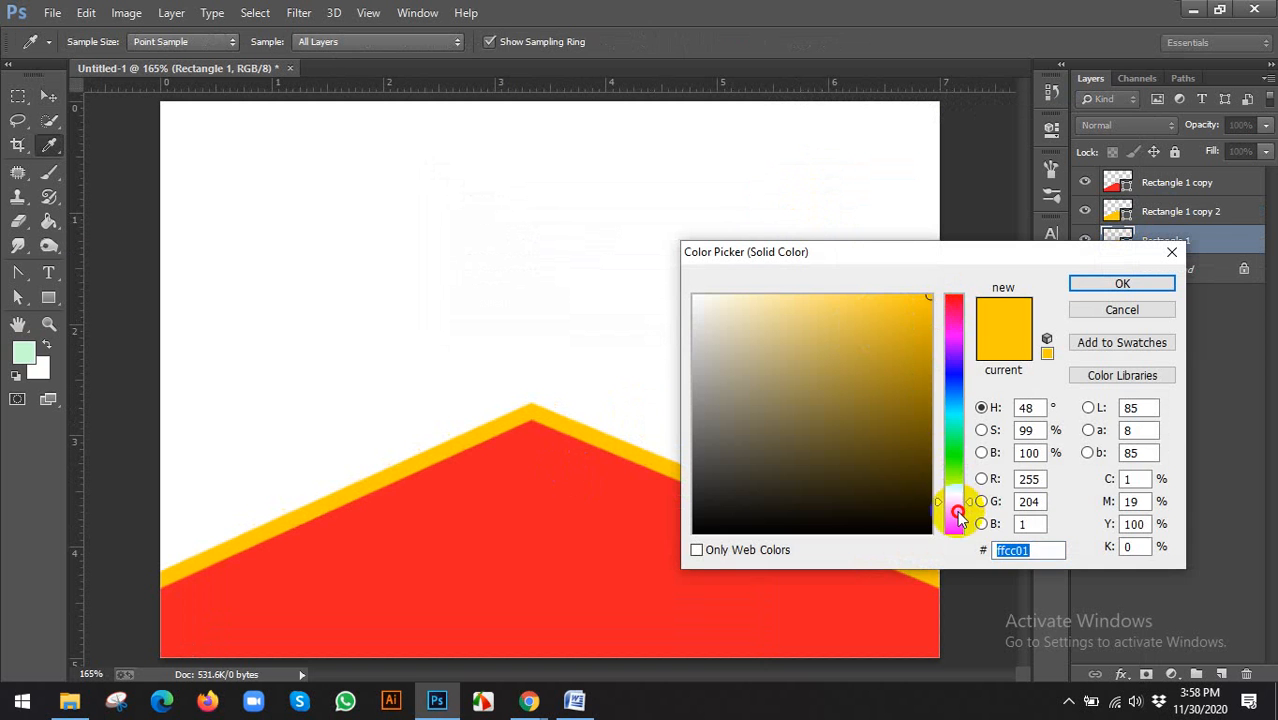
left_click(955, 513)
left_click(1109, 289)
key("v")
left_click(586, 500)
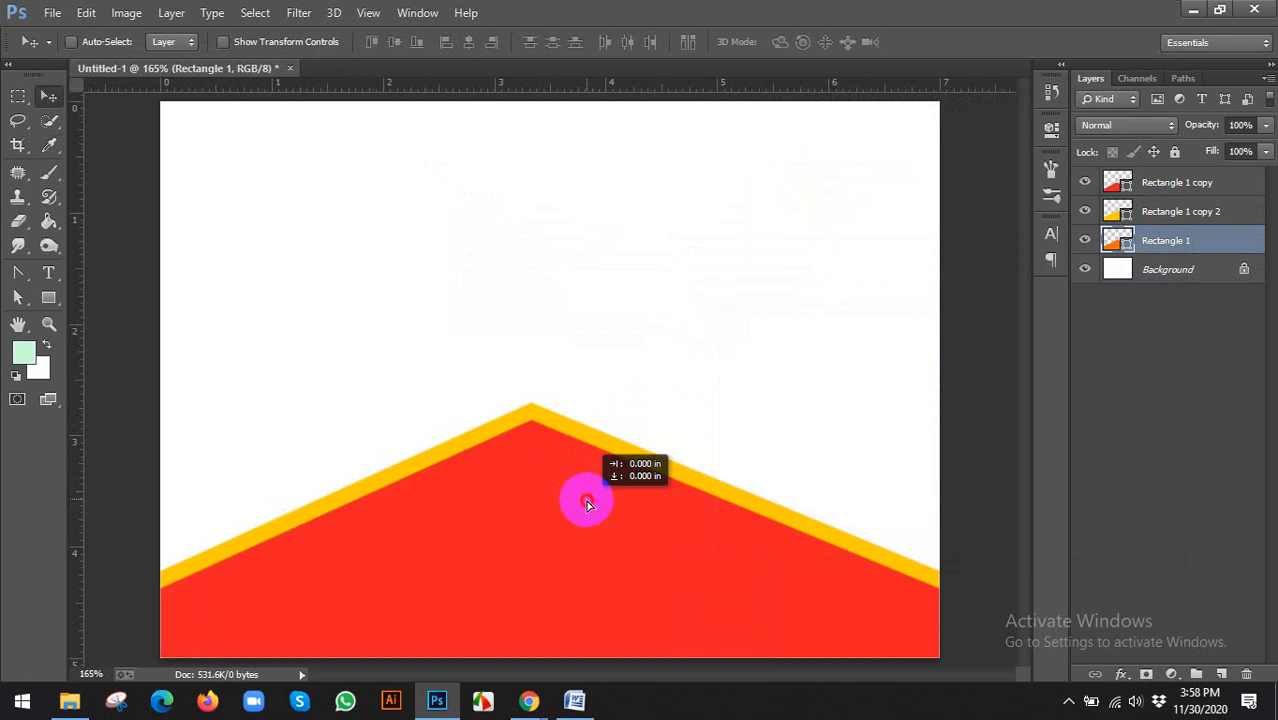
left_click_drag(586, 500, 585, 480)
scroll(633, 436, "down", 3)
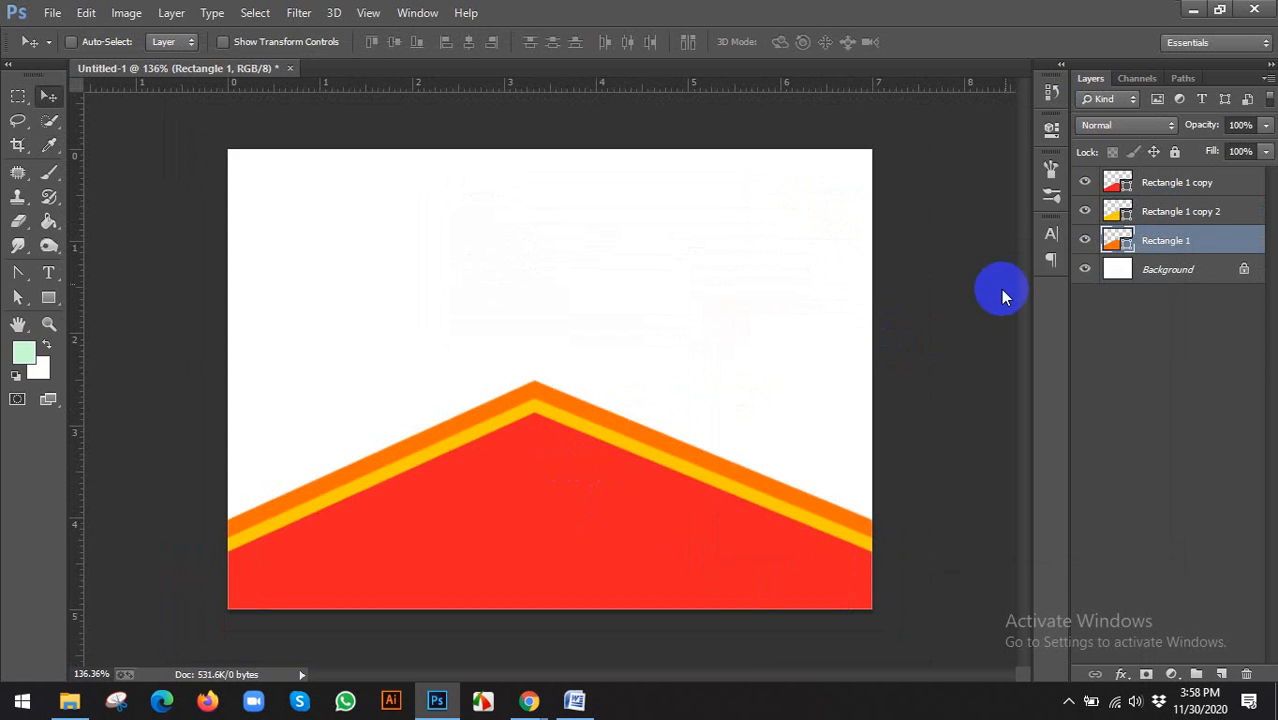
Duplicate the orange Rectangle 1 layer
right_click(1147, 253)
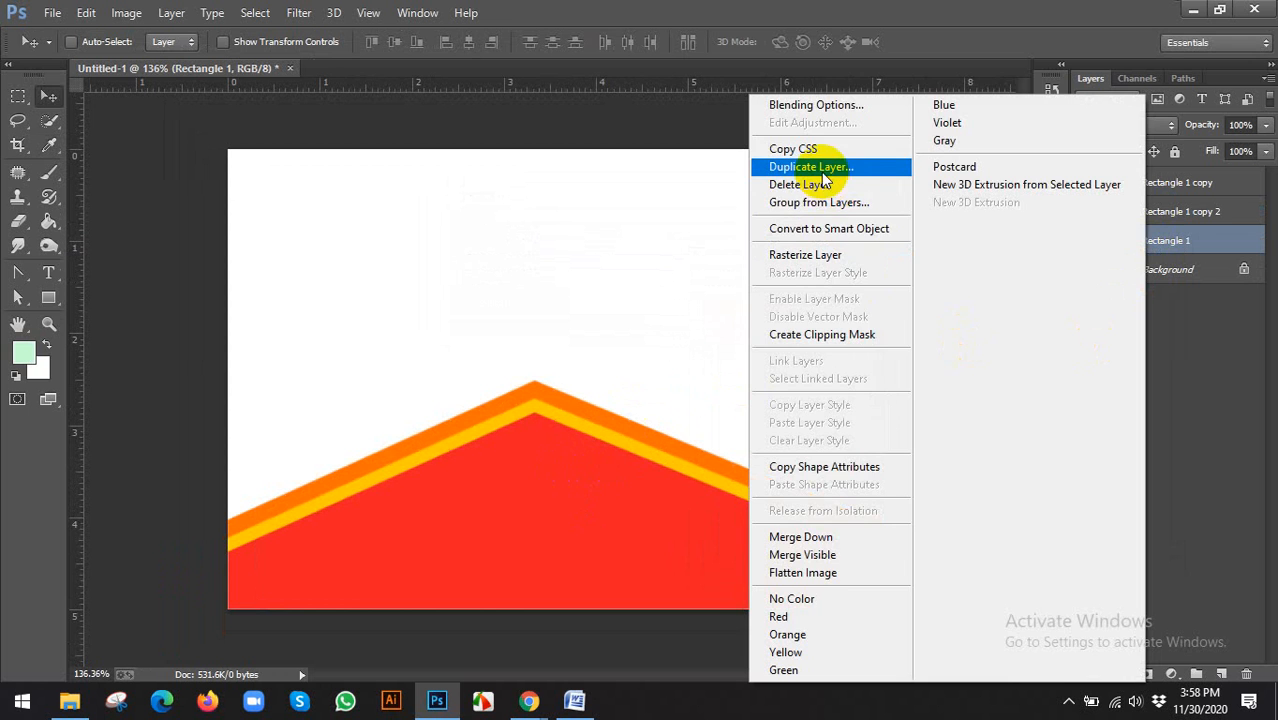
left_click(821, 165)
left_click(812, 208)
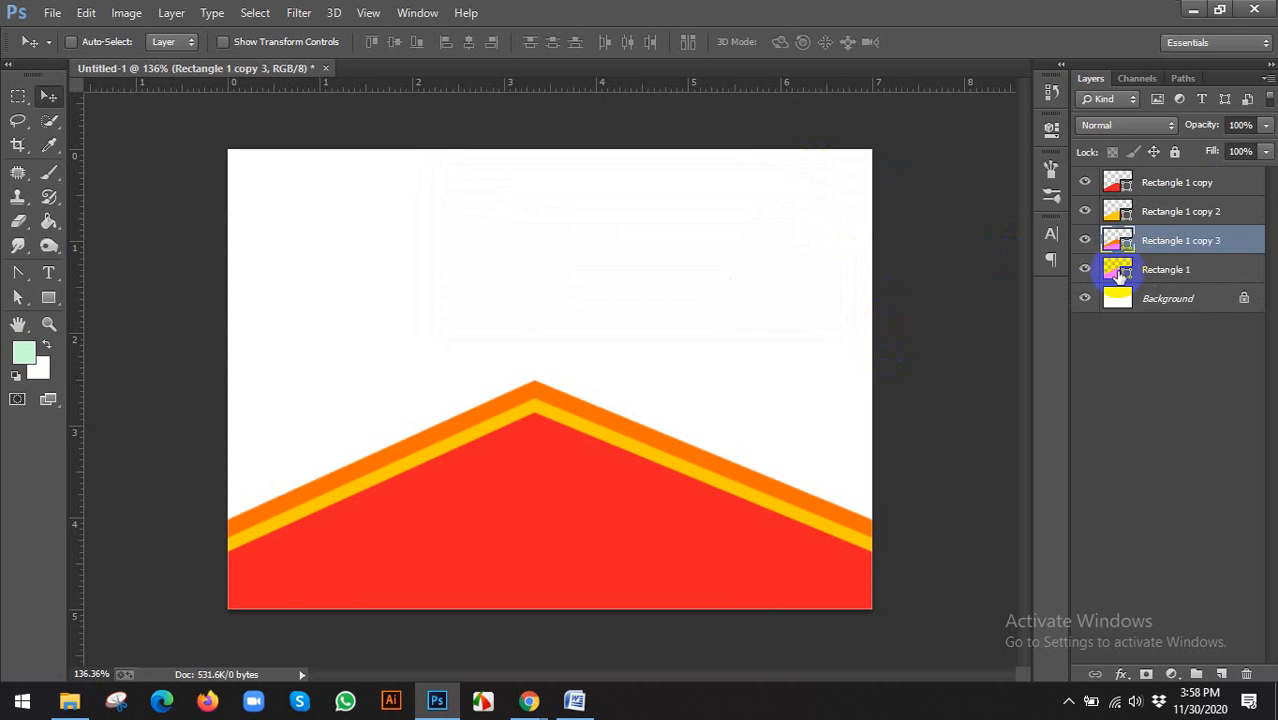
Recolor the Rectangle 1 shape to red ff0101 and shift it up as a band above the orange one
left_click(1124, 272)
double_click(1120, 272)
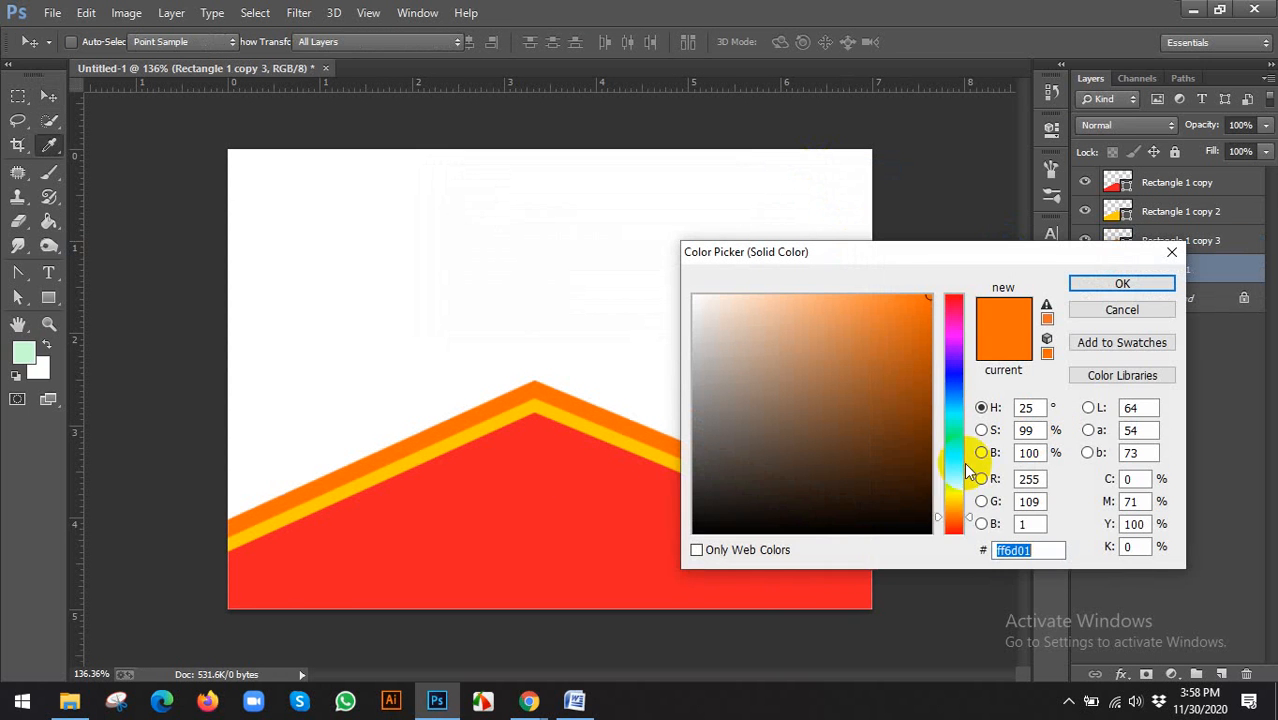
left_click(952, 530)
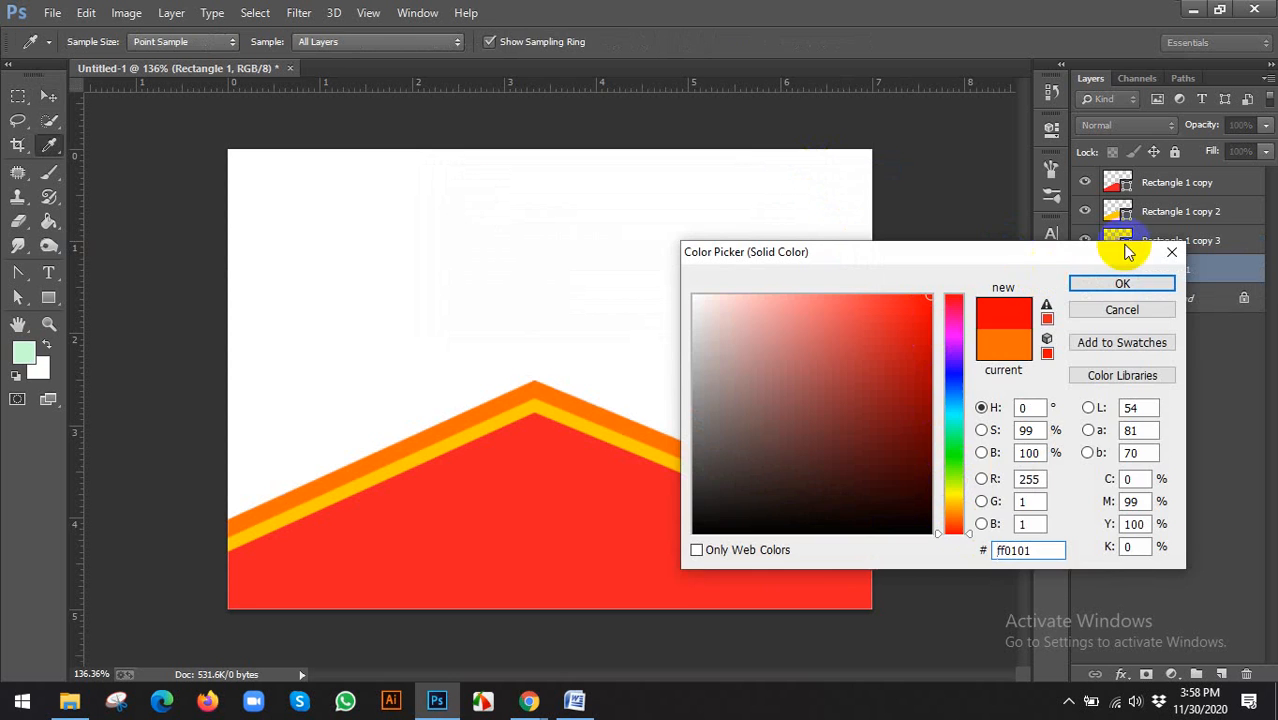
left_click(1118, 285)
left_click_drag(650, 484, 650, 463)
scroll(650, 463, "down", 4)
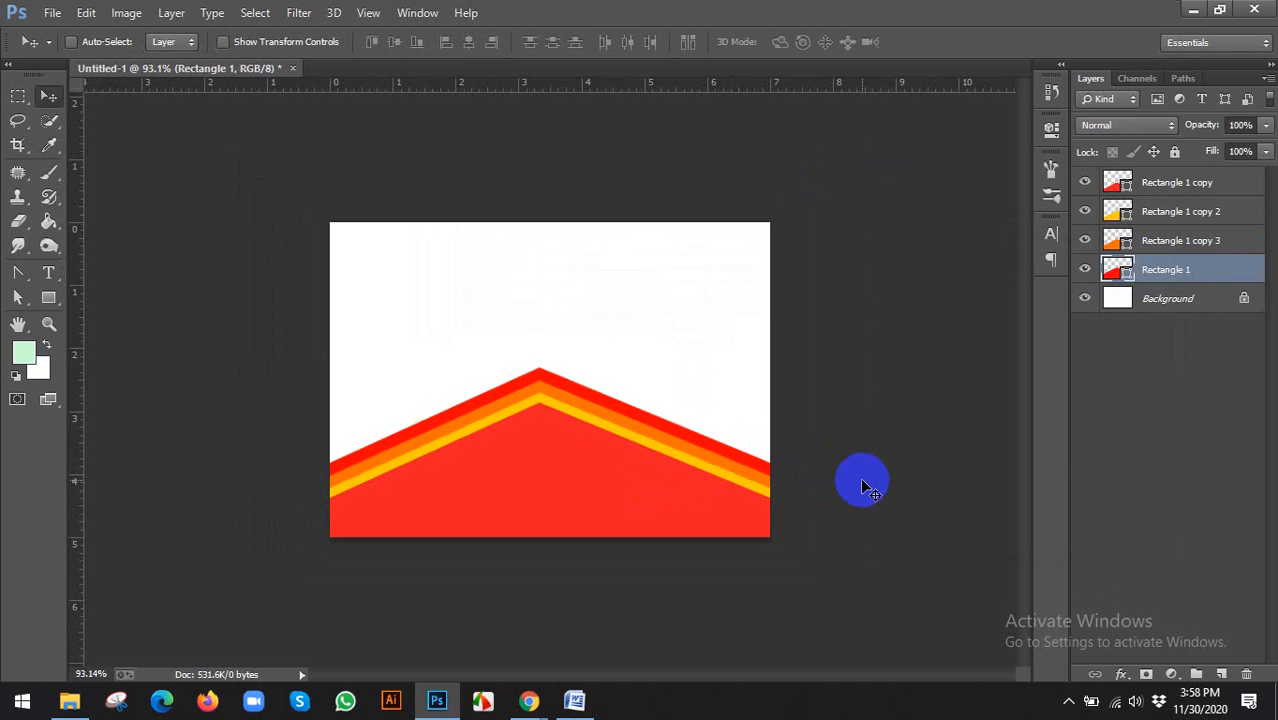
Delete all four rectangle shape layers, leaving only the white background
scroll(862, 482, "up", 3)
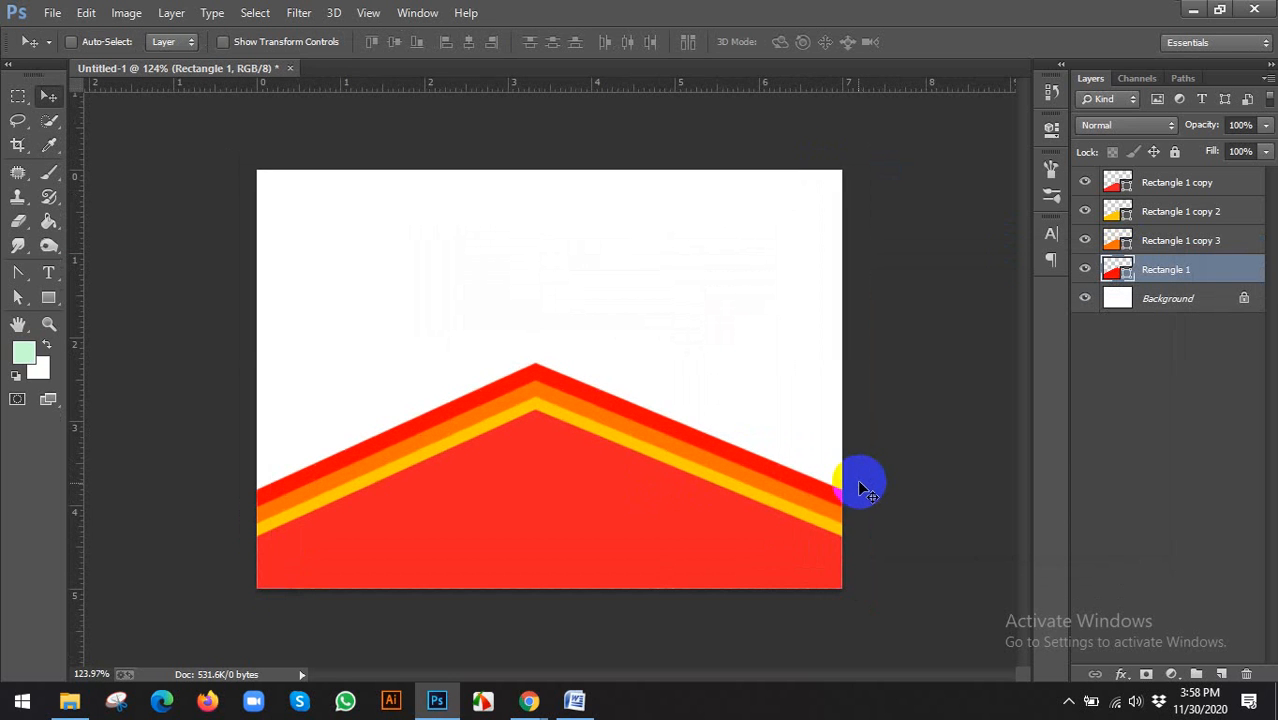
scroll(858, 490, "up", 2)
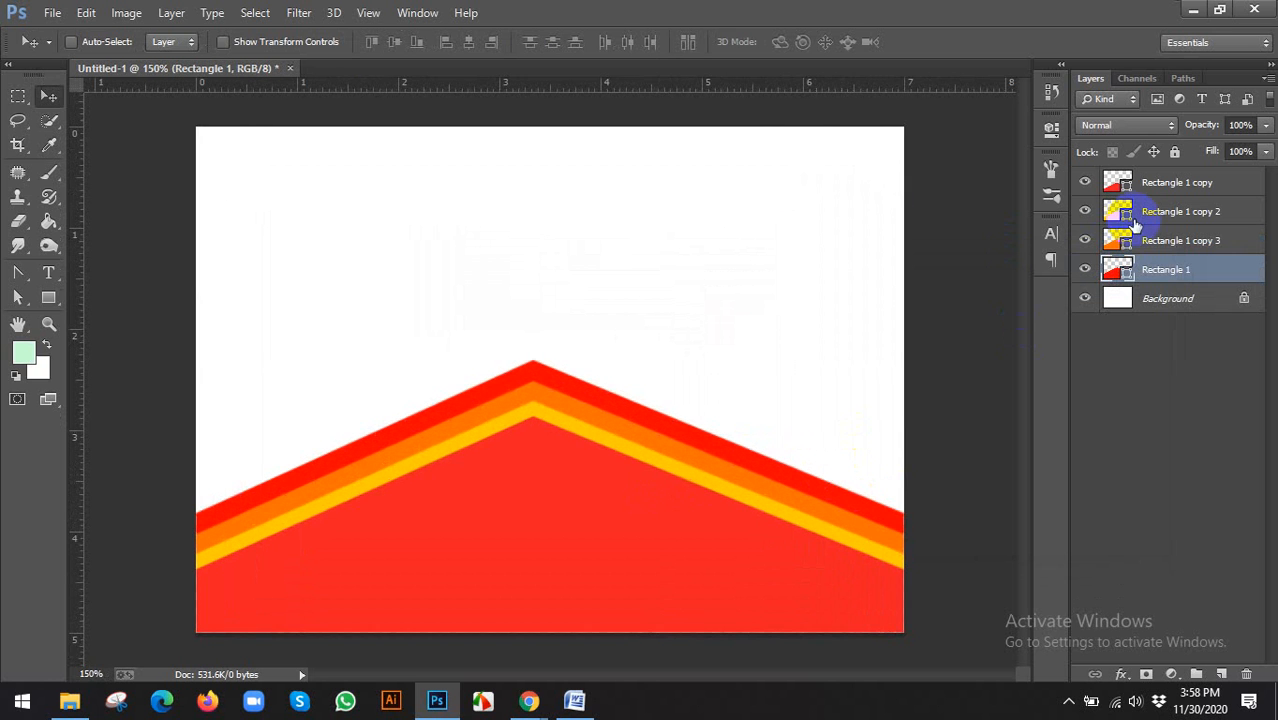
scroll(745, 345, "down", 2)
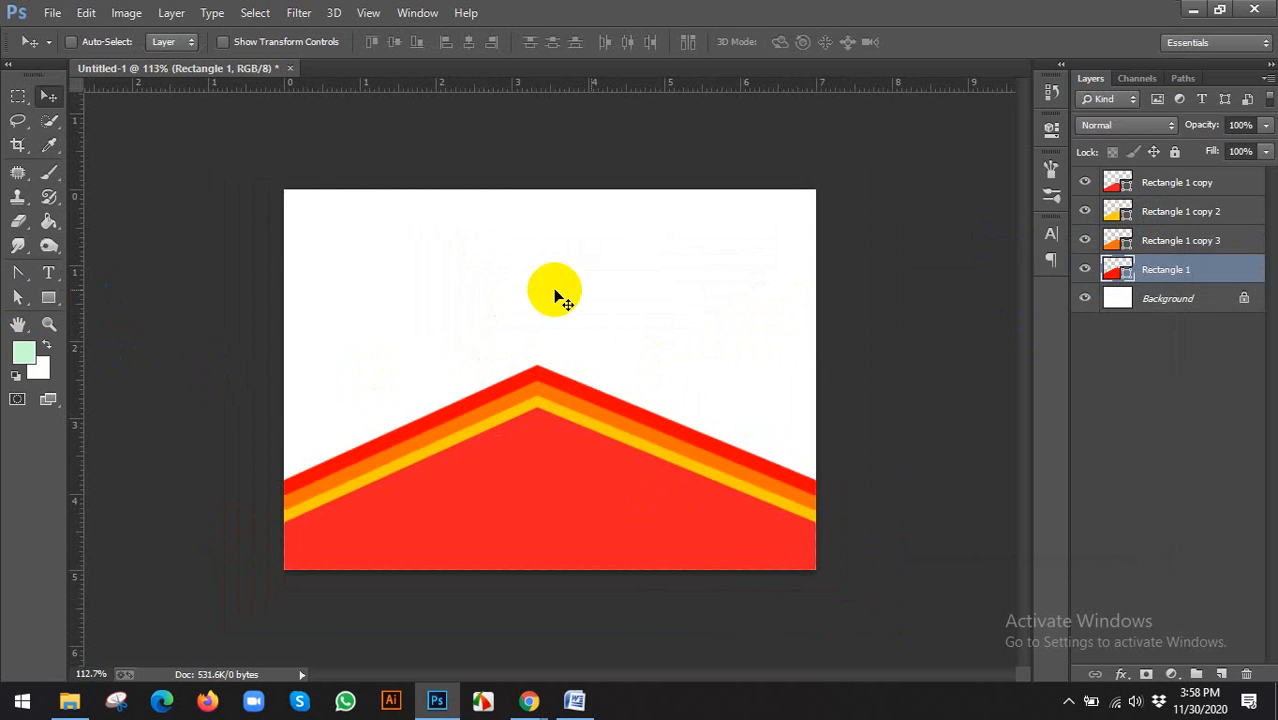
left_click(1183, 182)
key("Delete")
key("Delete")
key("Delete")
key("Delete")
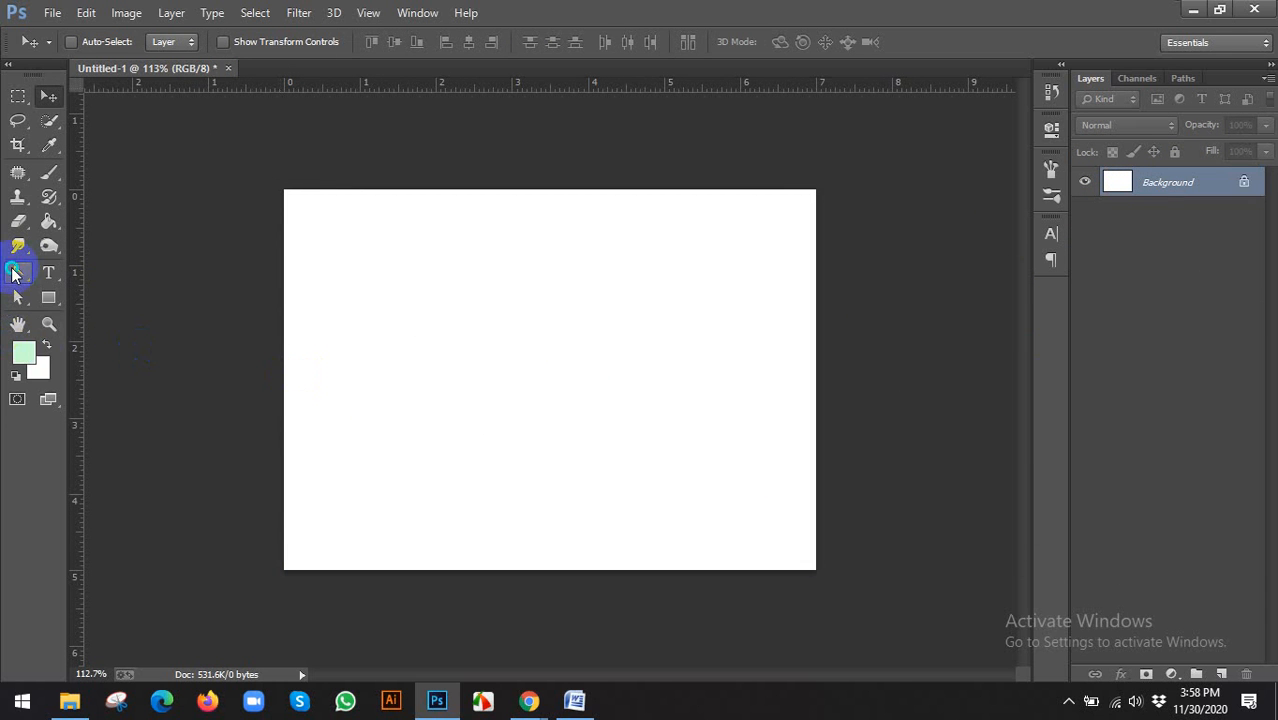
Switch to the Pen tool for drawing a freehand shape
left_click_drag(14, 272, 111, 289)
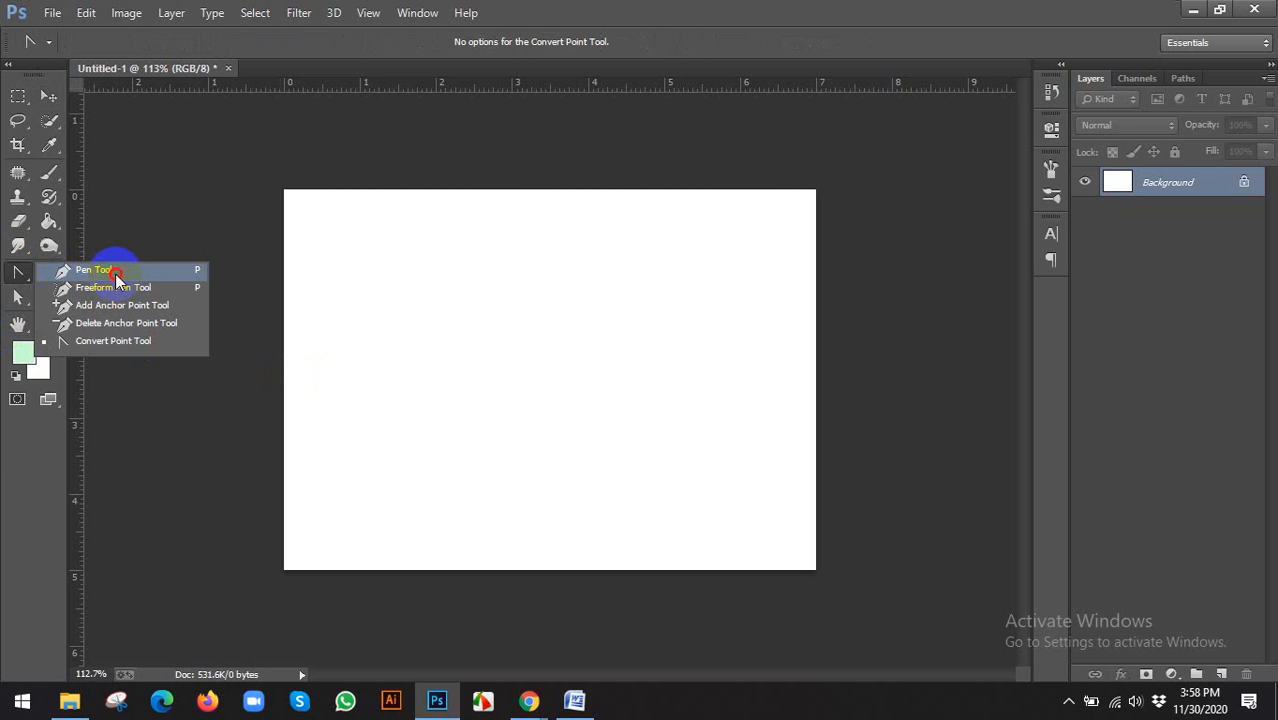
left_click(115, 274)
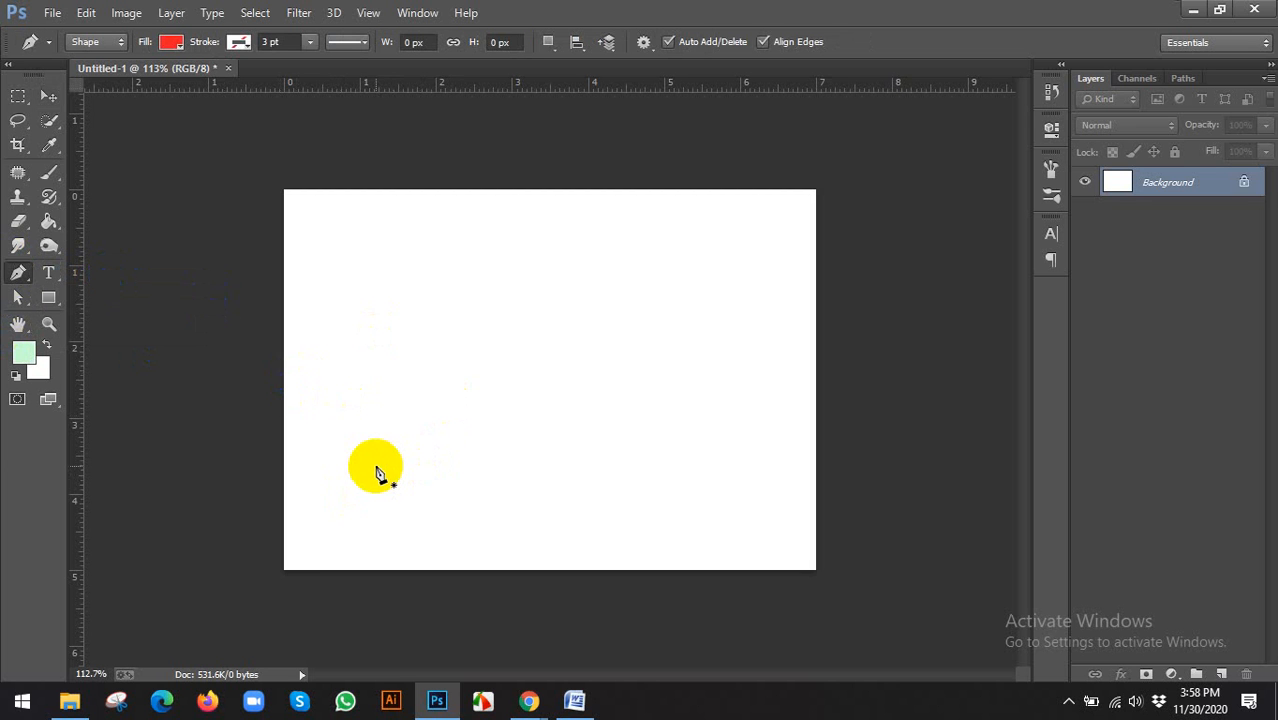
left_click_drag(274, 572, 288, 528)
left_click_drag(350, 388, 600, 448)
left_click_drag(712, 401, 763, 366)
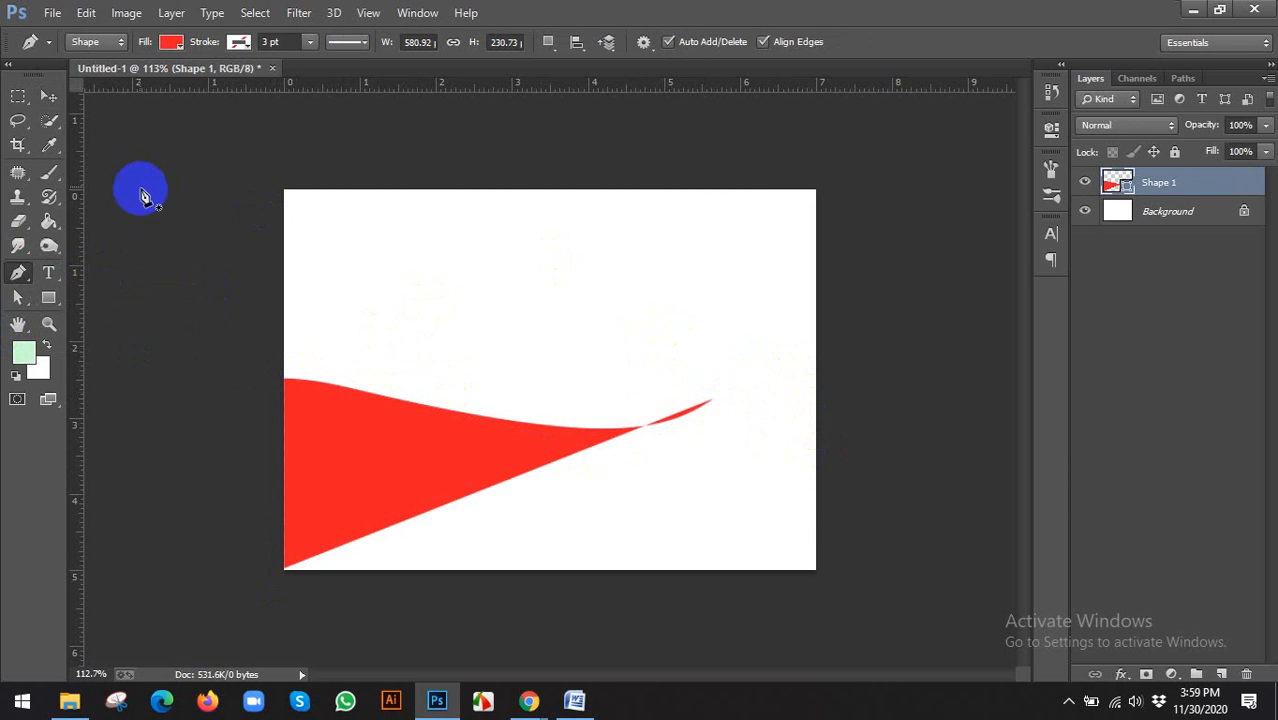
key("Delete")
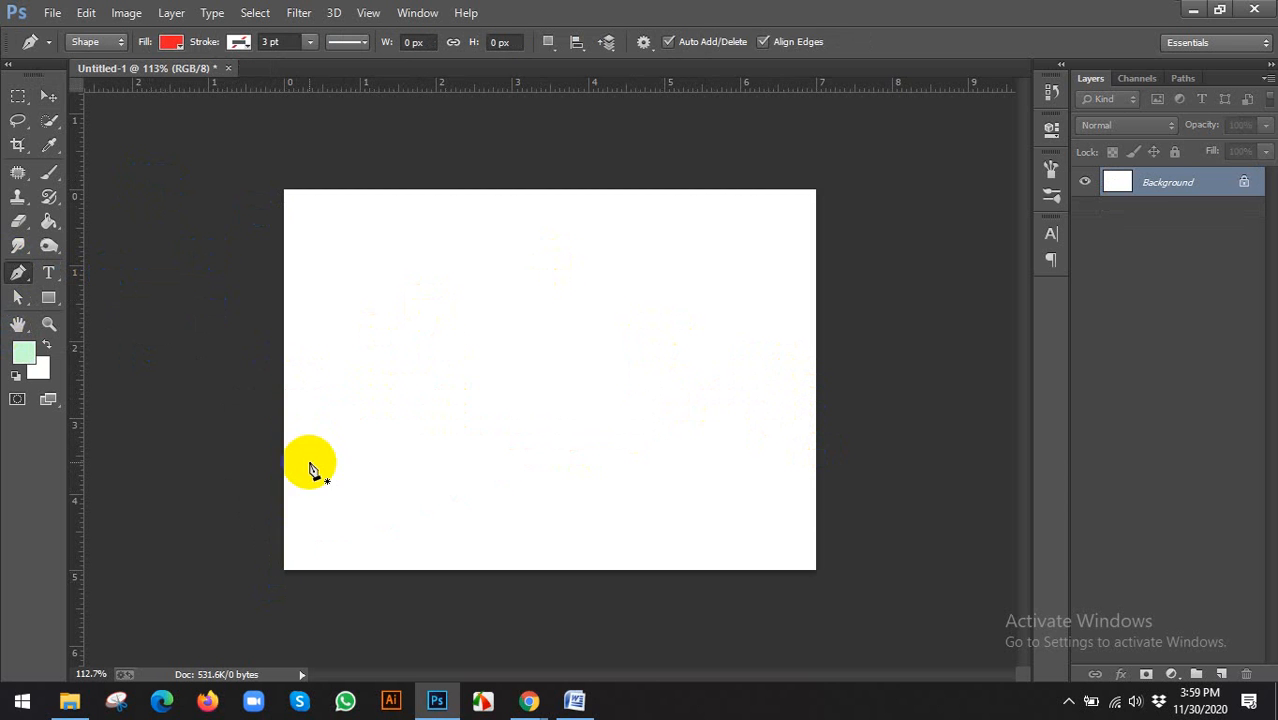
Draw a closed red shape about 584 px by 210 px with a wavy upper edge across the canvas bottom, and leave the Pen tool
left_click(279, 569)
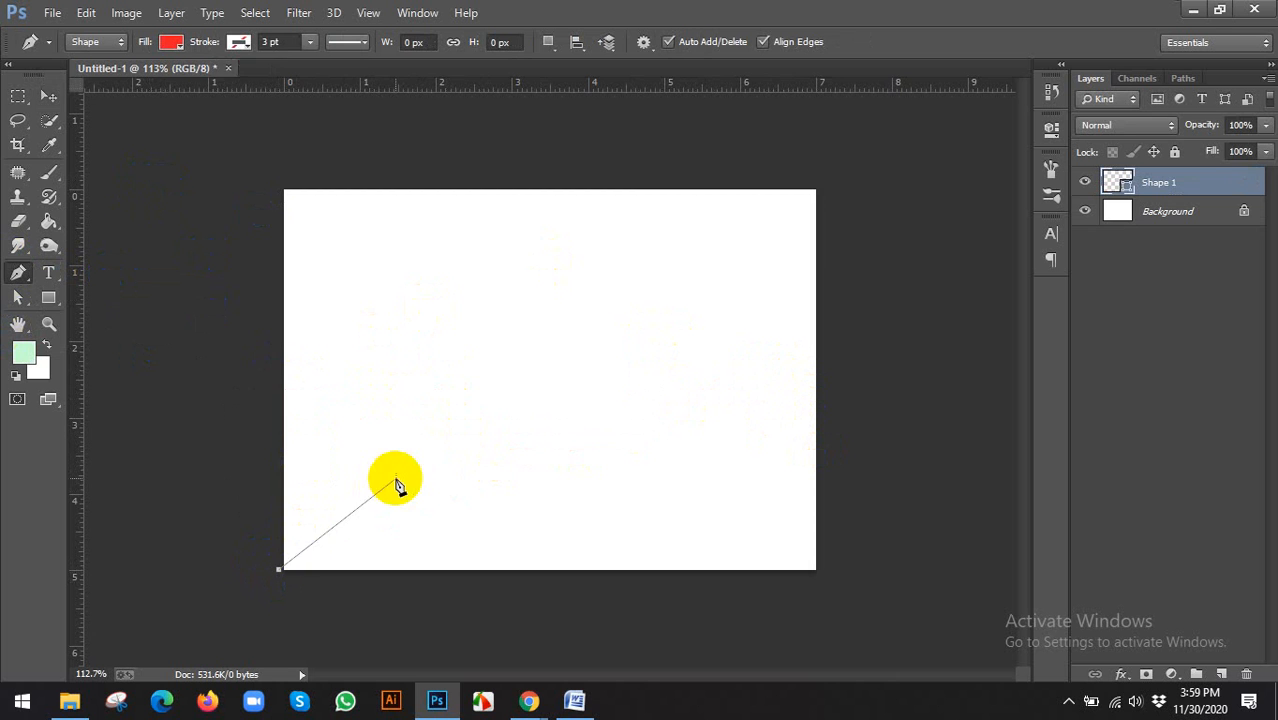
left_click_drag(404, 479, 659, 424)
left_click_drag(722, 463, 830, 485)
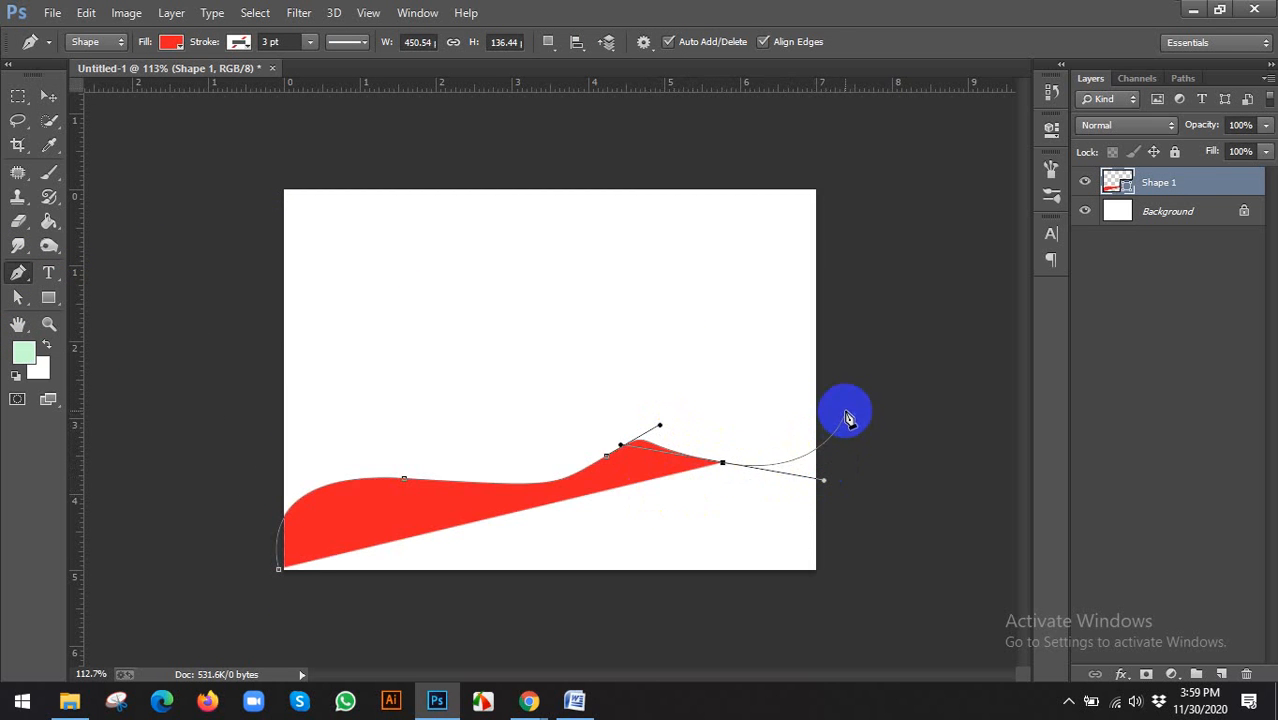
left_click(829, 407)
left_click(863, 601)
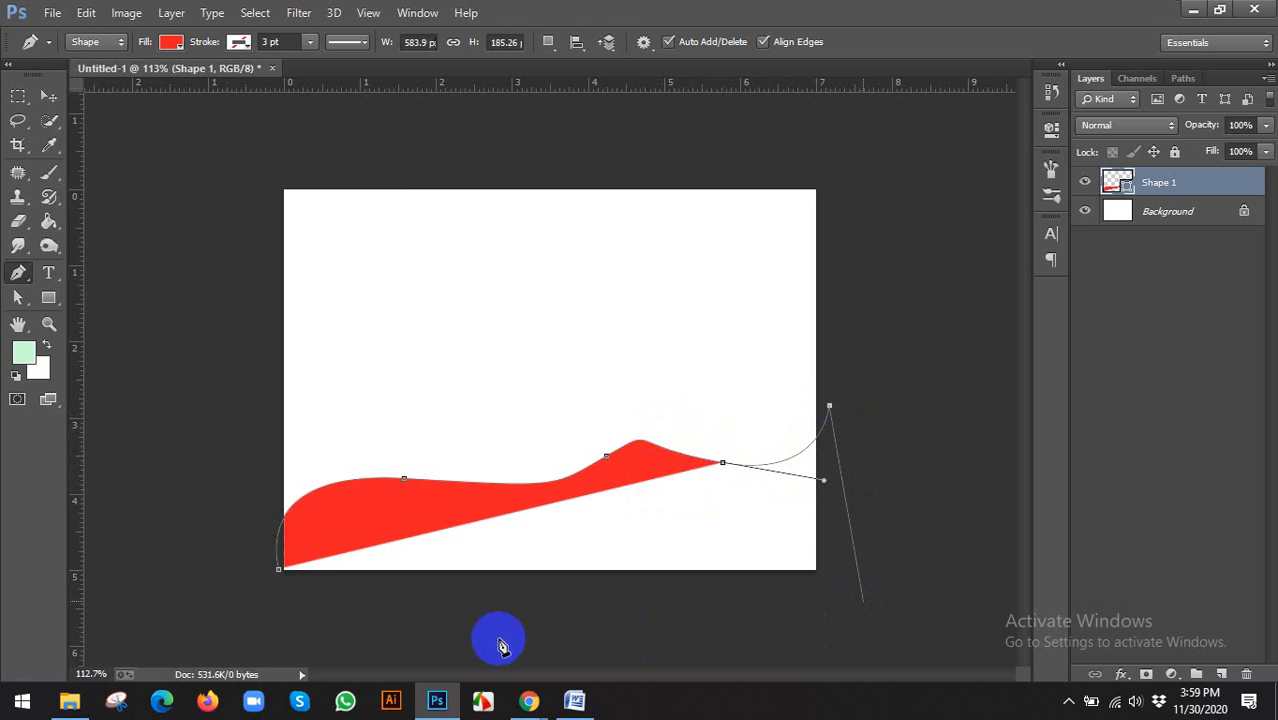
left_click(316, 627)
left_click(277, 571)
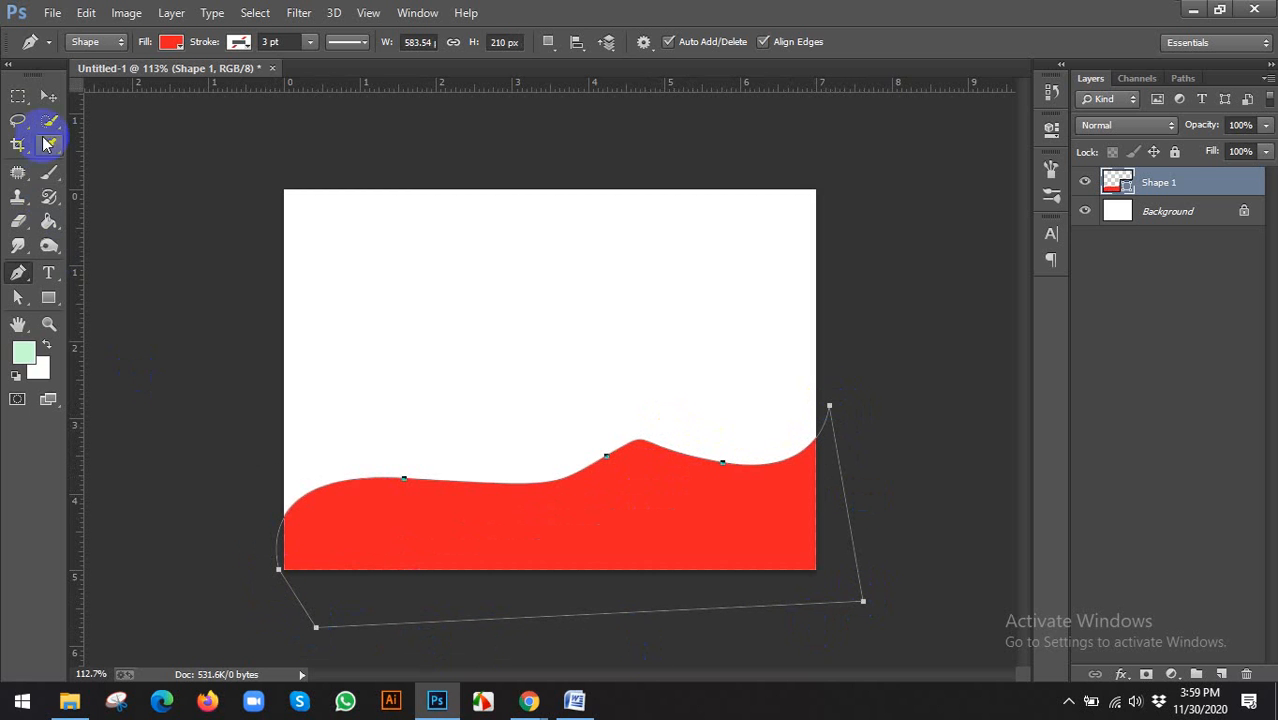
left_click(48, 98)
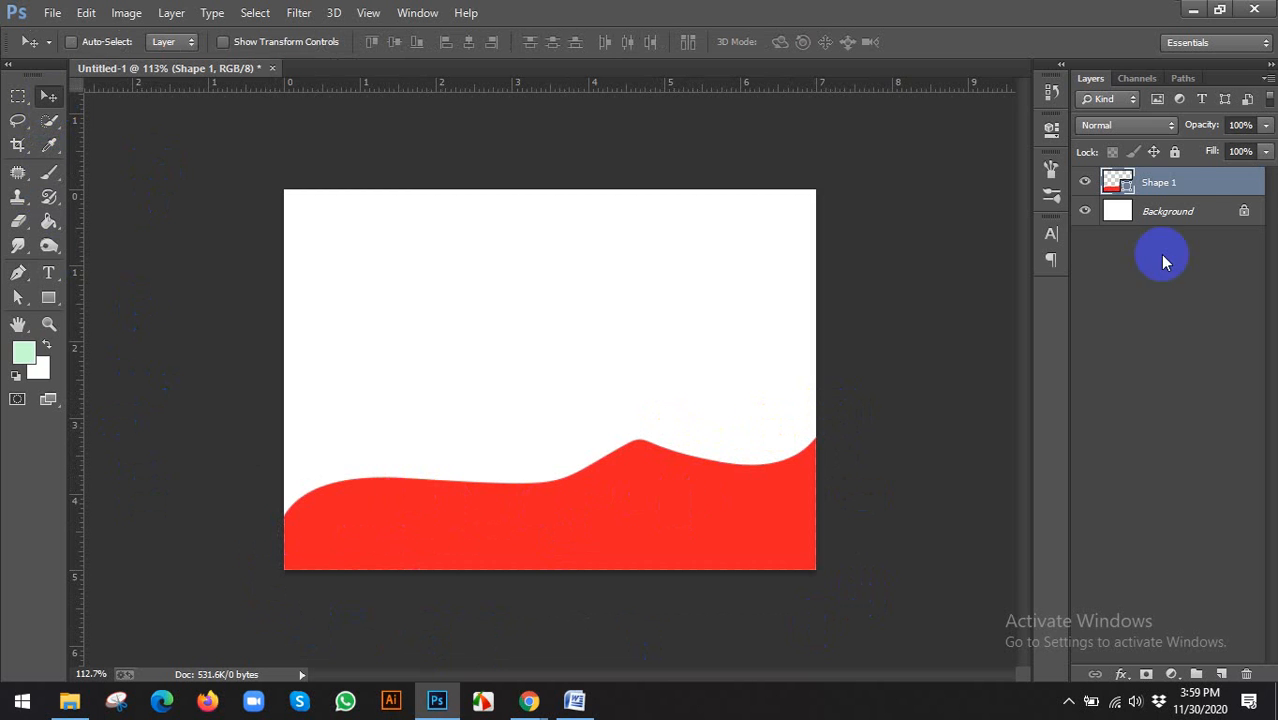
Recolor the wavy Shape 1 fill from red to a near-black dark gray
double_click(1124, 188)
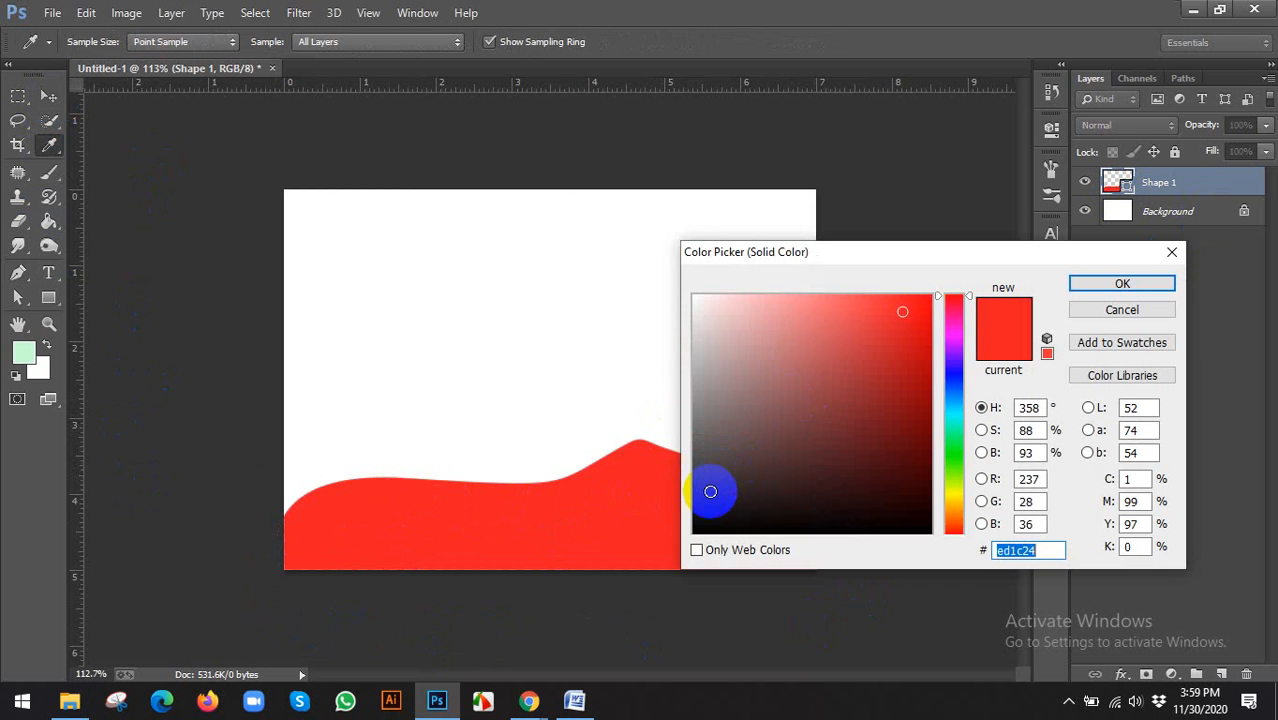
left_click(710, 491)
left_click(1092, 286)
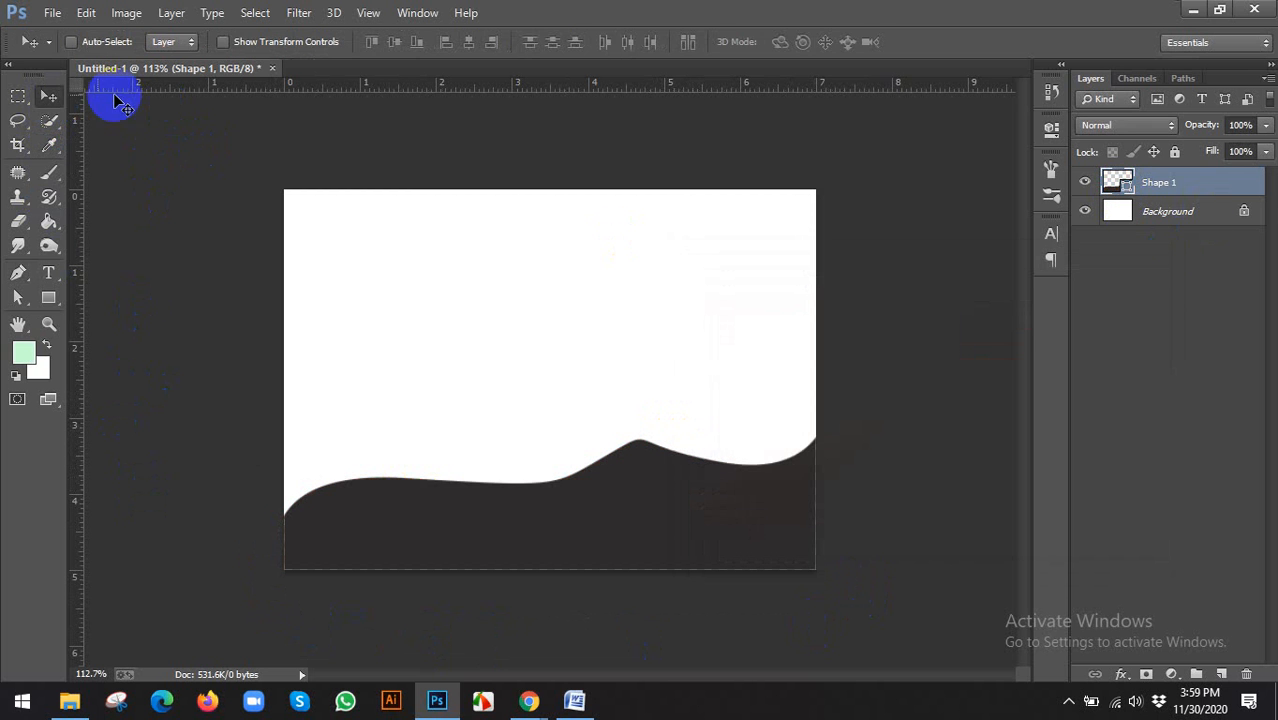
left_click(18, 96)
left_click(49, 96)
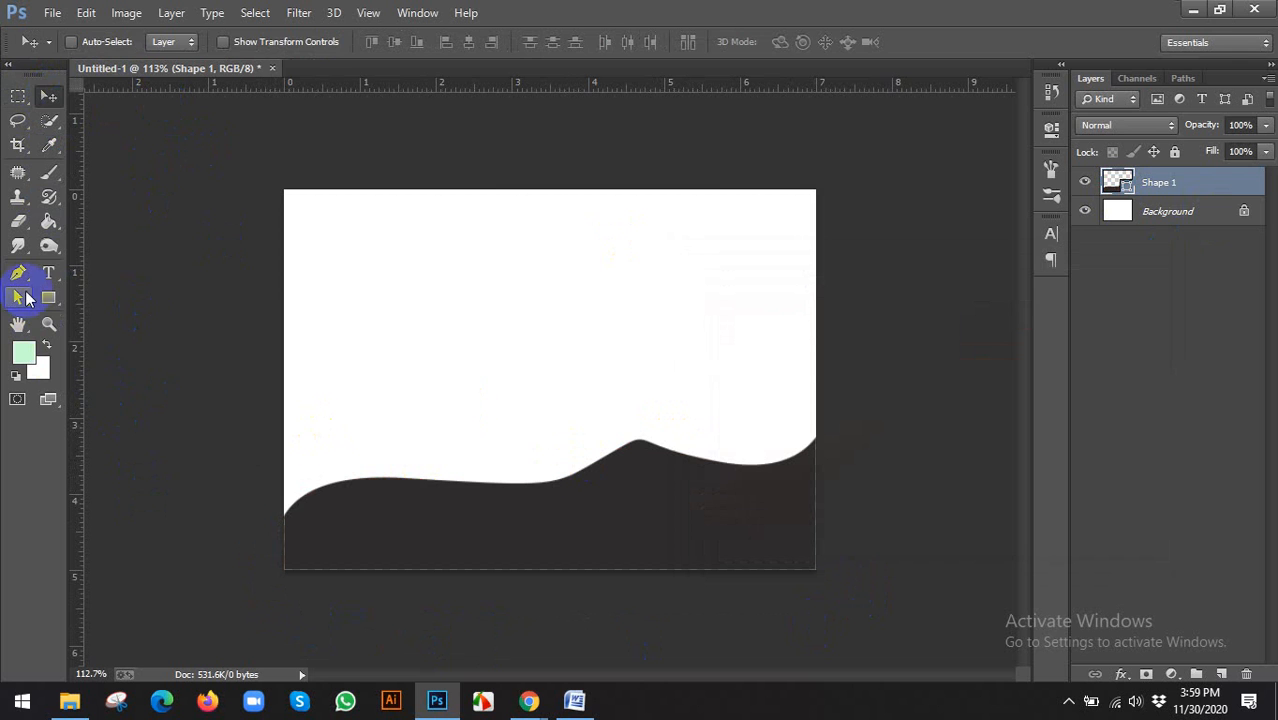
left_click_drag(18, 272, 100, 271)
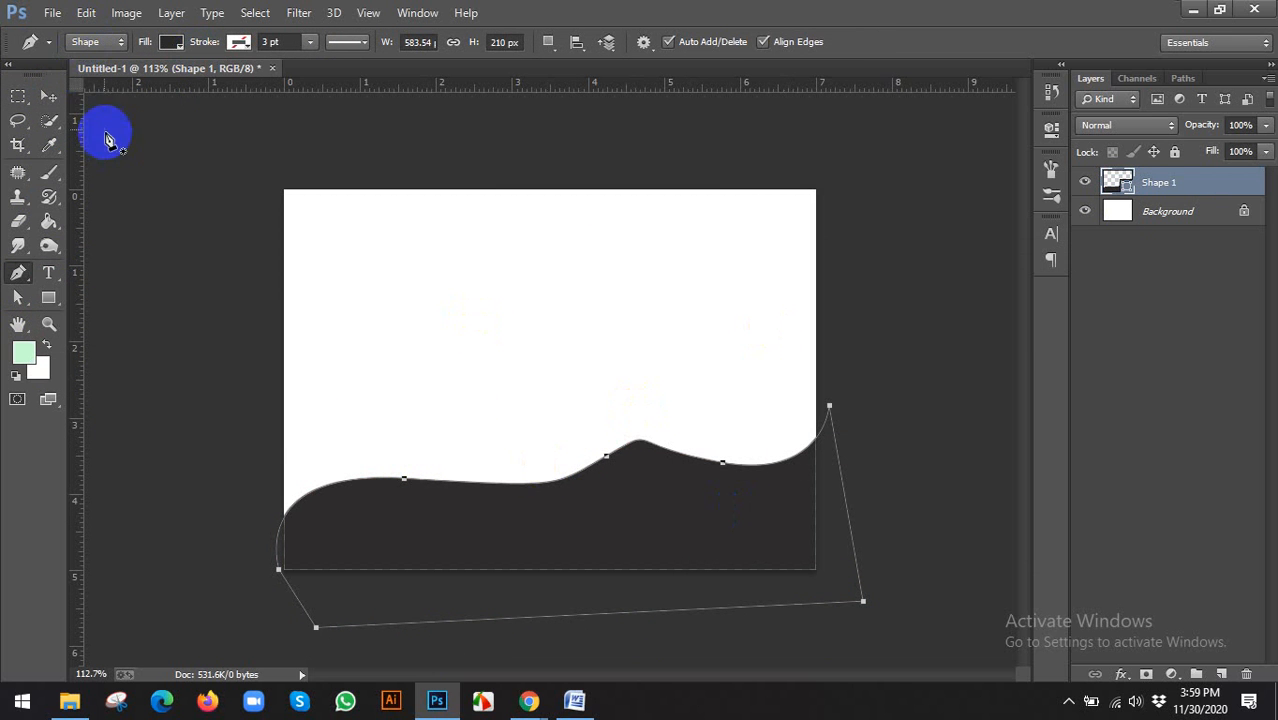
left_click(49, 96)
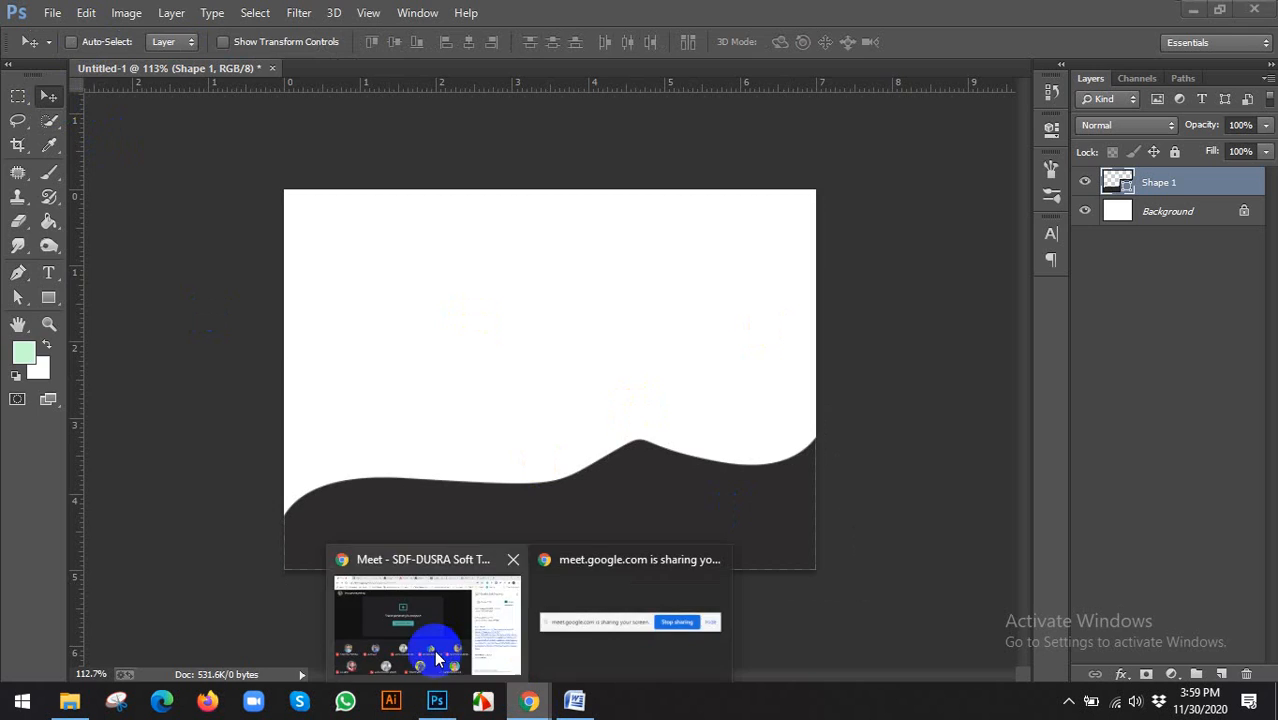
Switch to Chrome and replace the gym facebook banner image search with a Google Images search for "banner design"
left_click(434, 650)
left_click(290, 14)
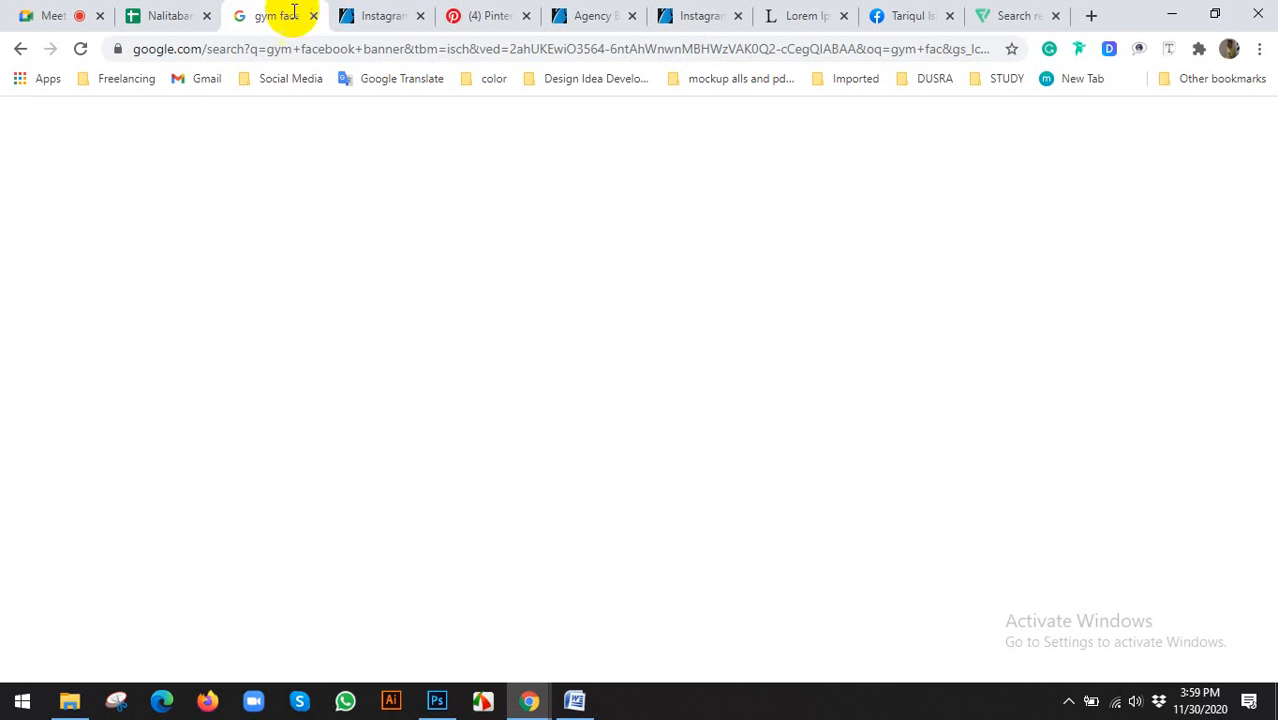
scroll(286, 309, "up", 3)
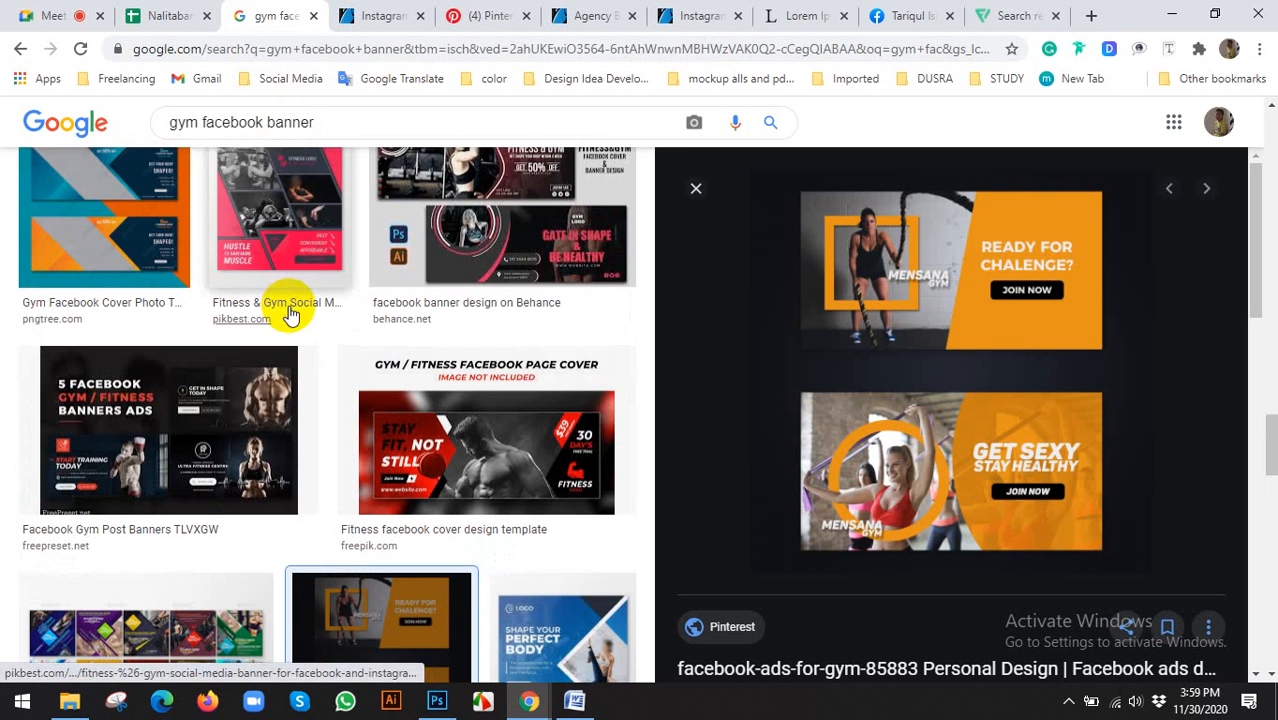
scroll(288, 312, "up", 8)
scroll(290, 336, "up", 10)
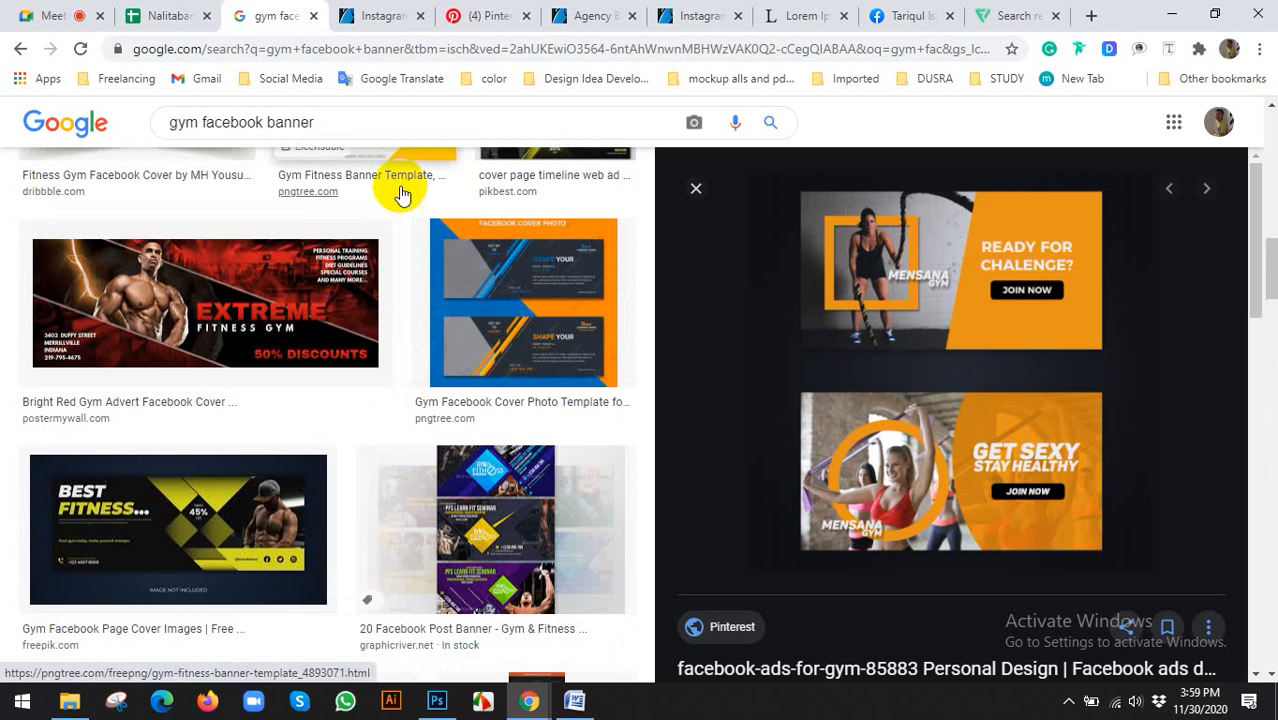
left_click_drag(391, 123, 60, 118)
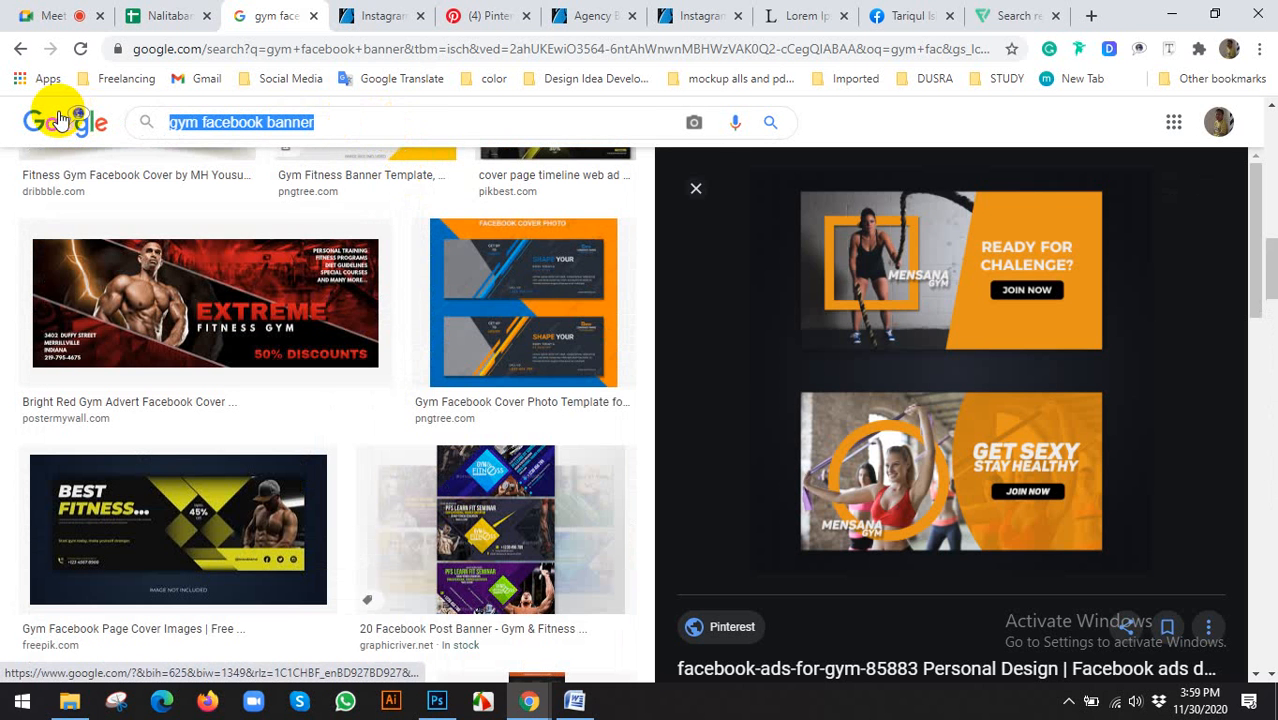
type("ban")
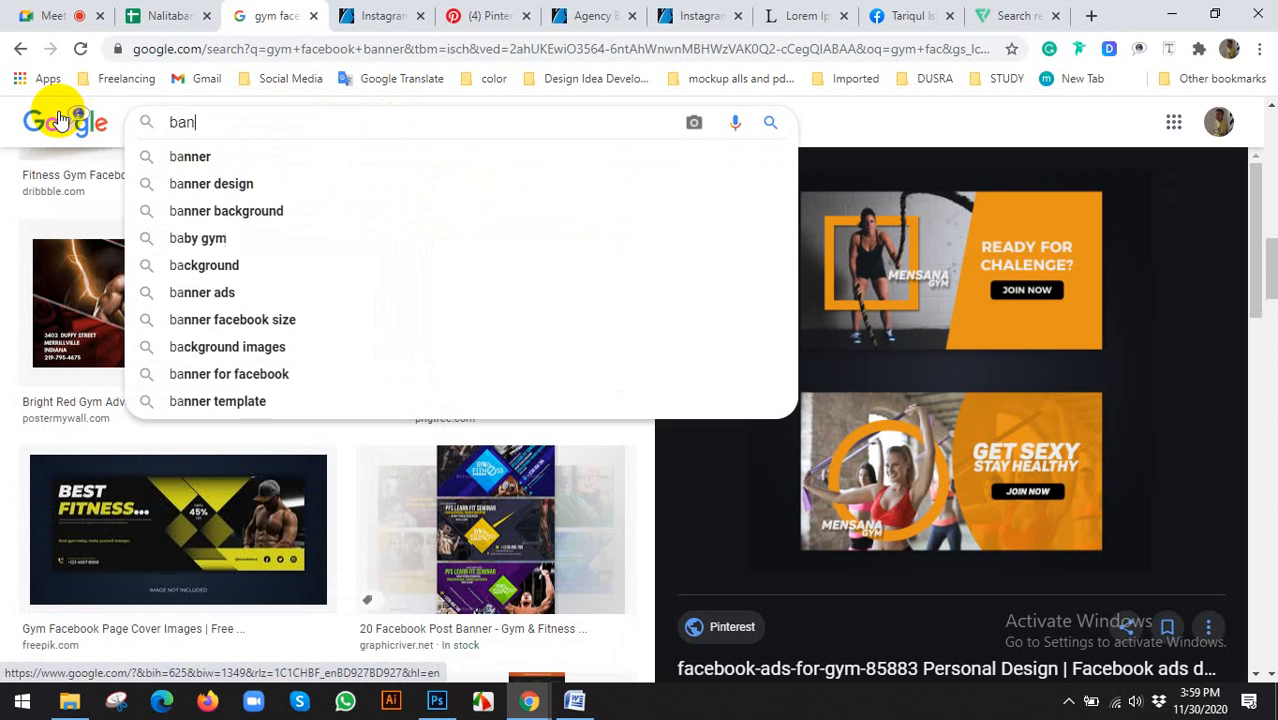
type("ner design")
key("Return")
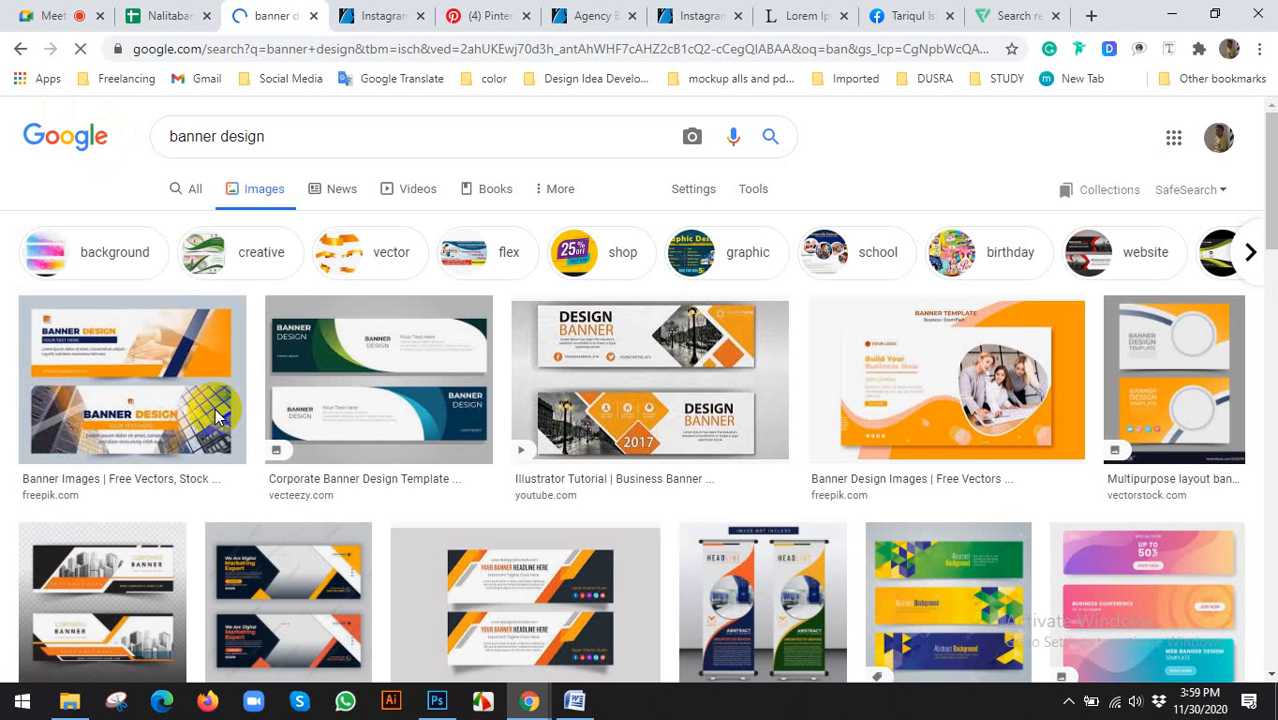
Examine the shapes in the orange business banner template and in the related Event 2020 and Business Event banners
left_click(214, 409)
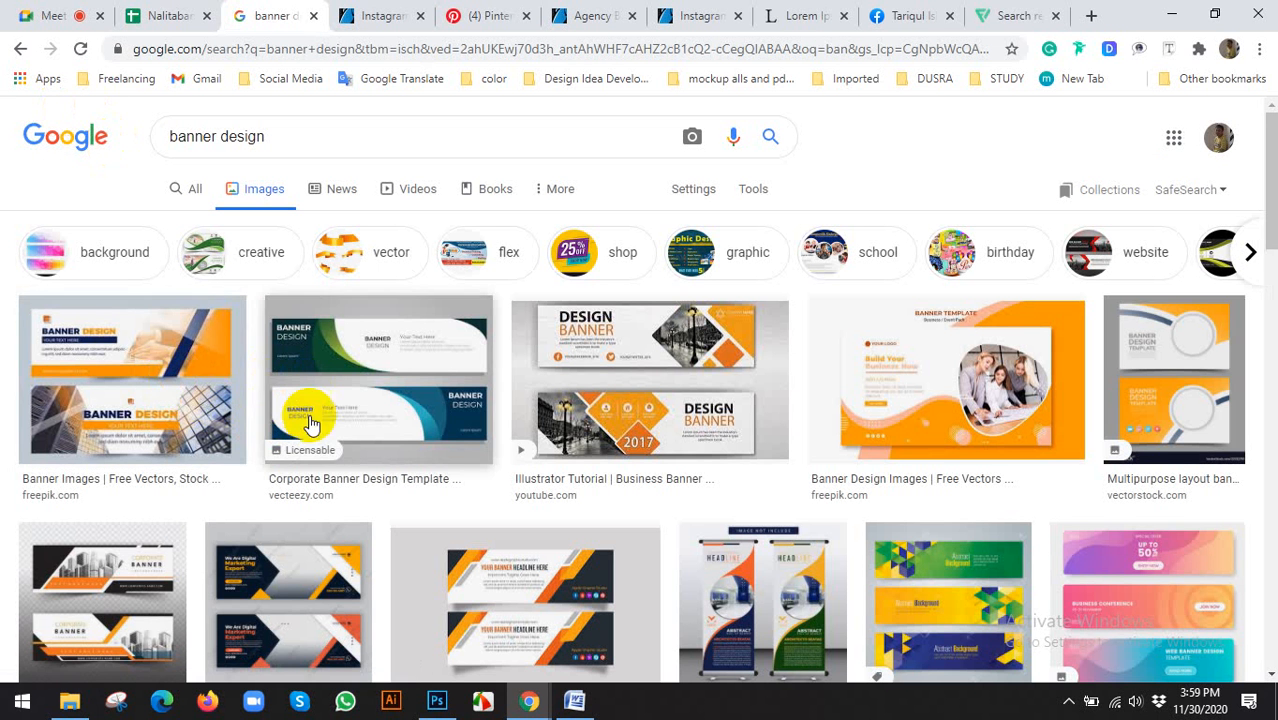
left_click(830, 400)
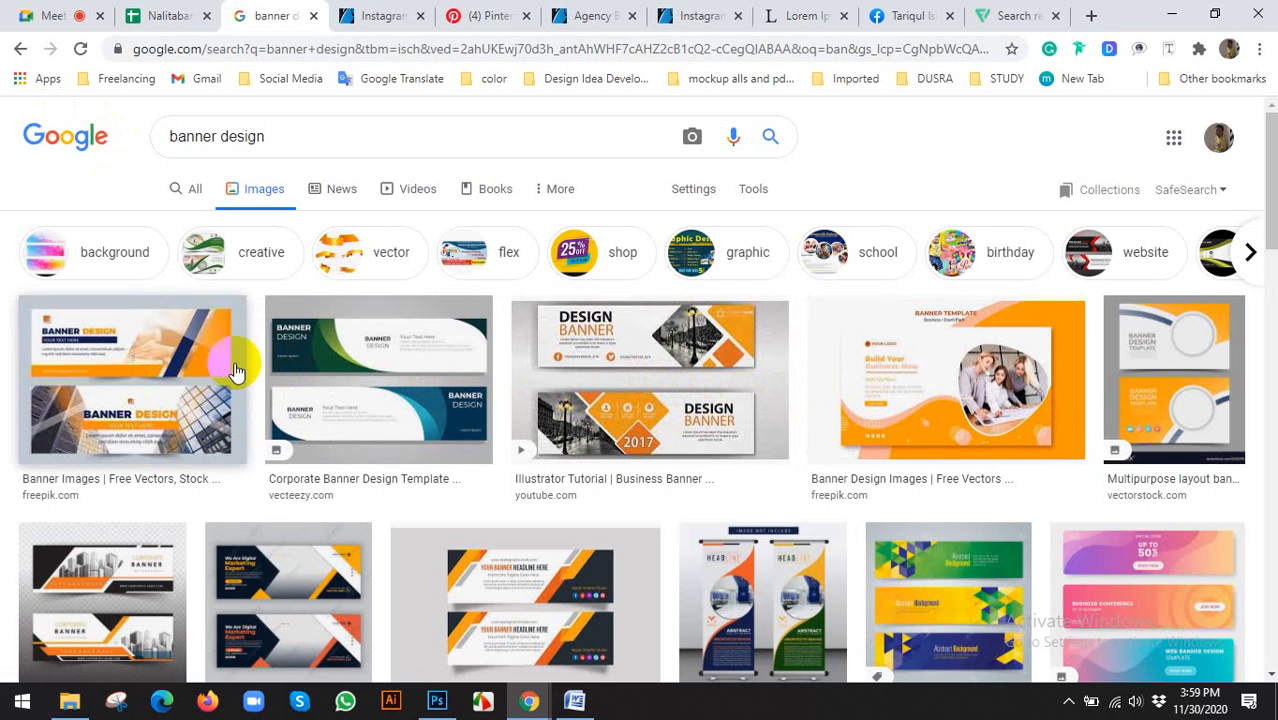
left_click(980, 406)
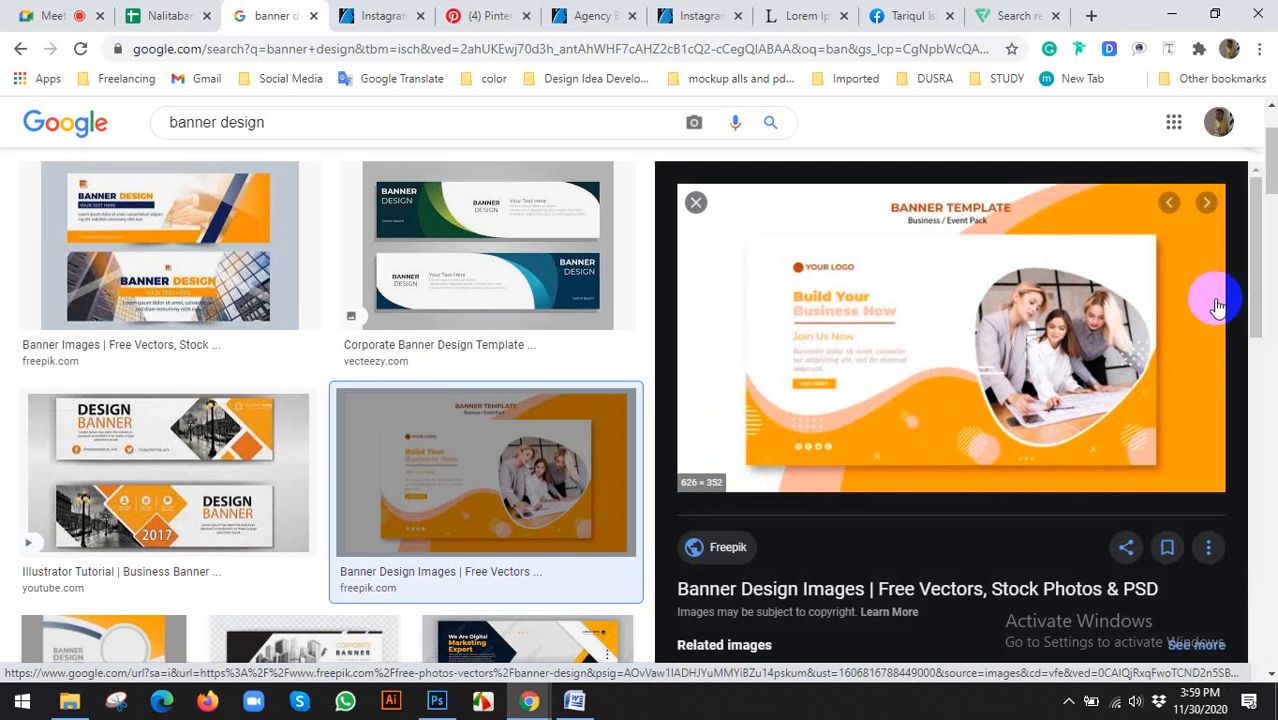
scroll(1118, 378, "down", 3)
scroll(833, 543, "down", 1)
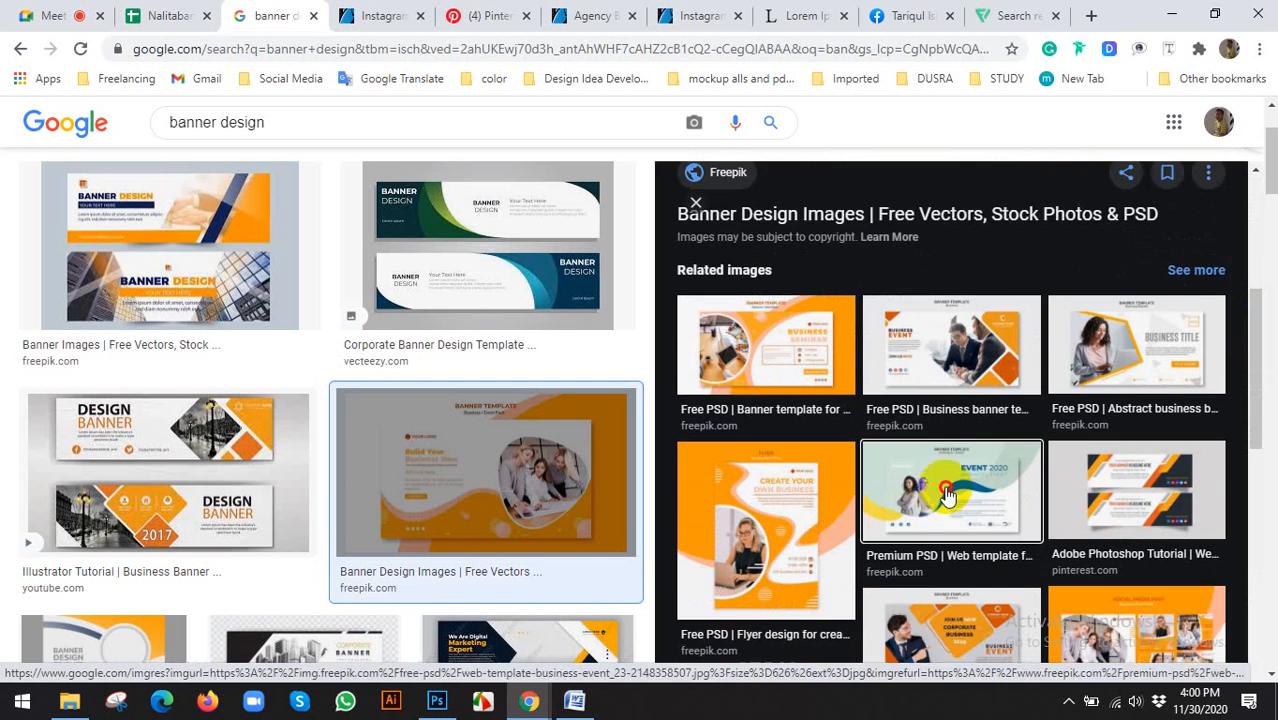
left_click(945, 515)
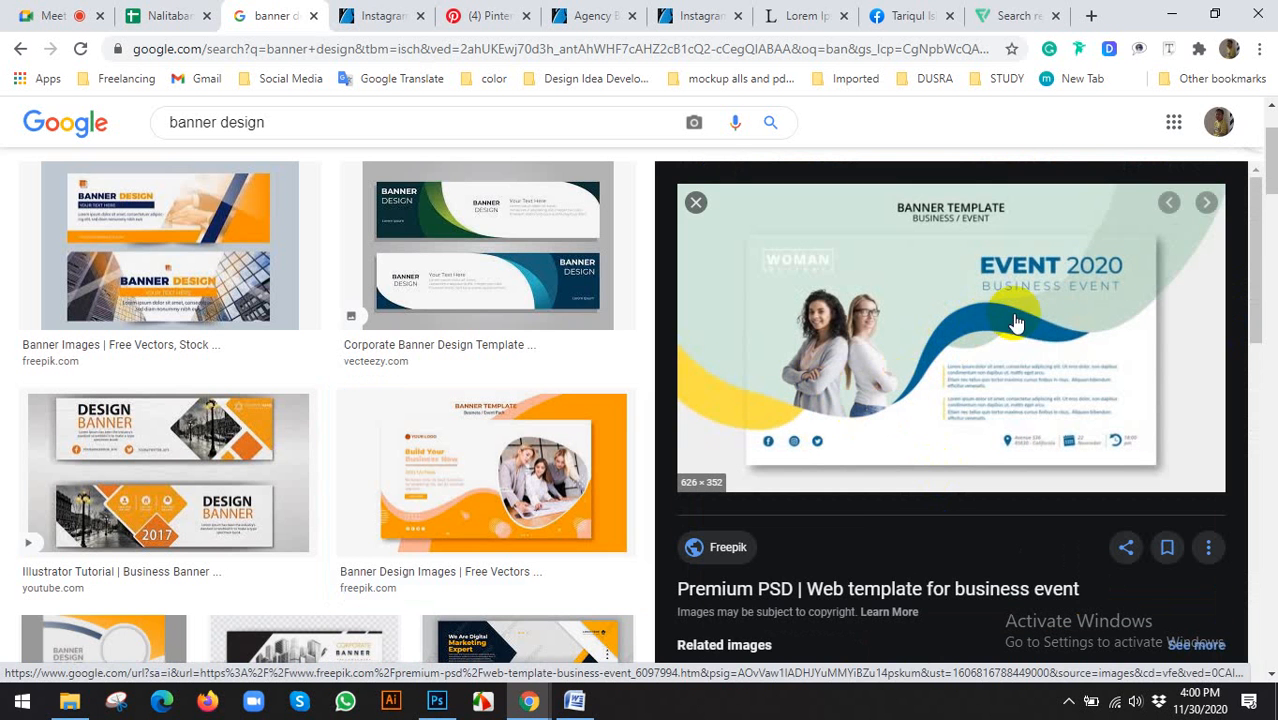
scroll(1101, 345, "down", 3)
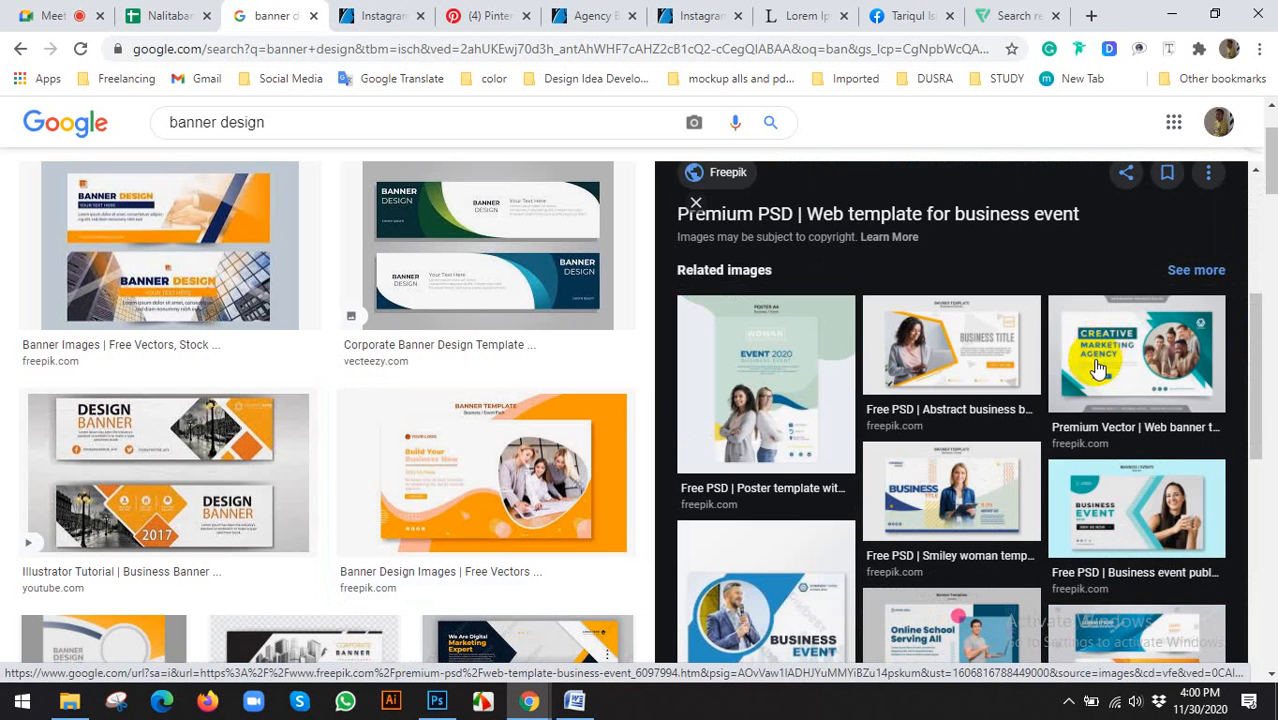
left_click(1116, 497)
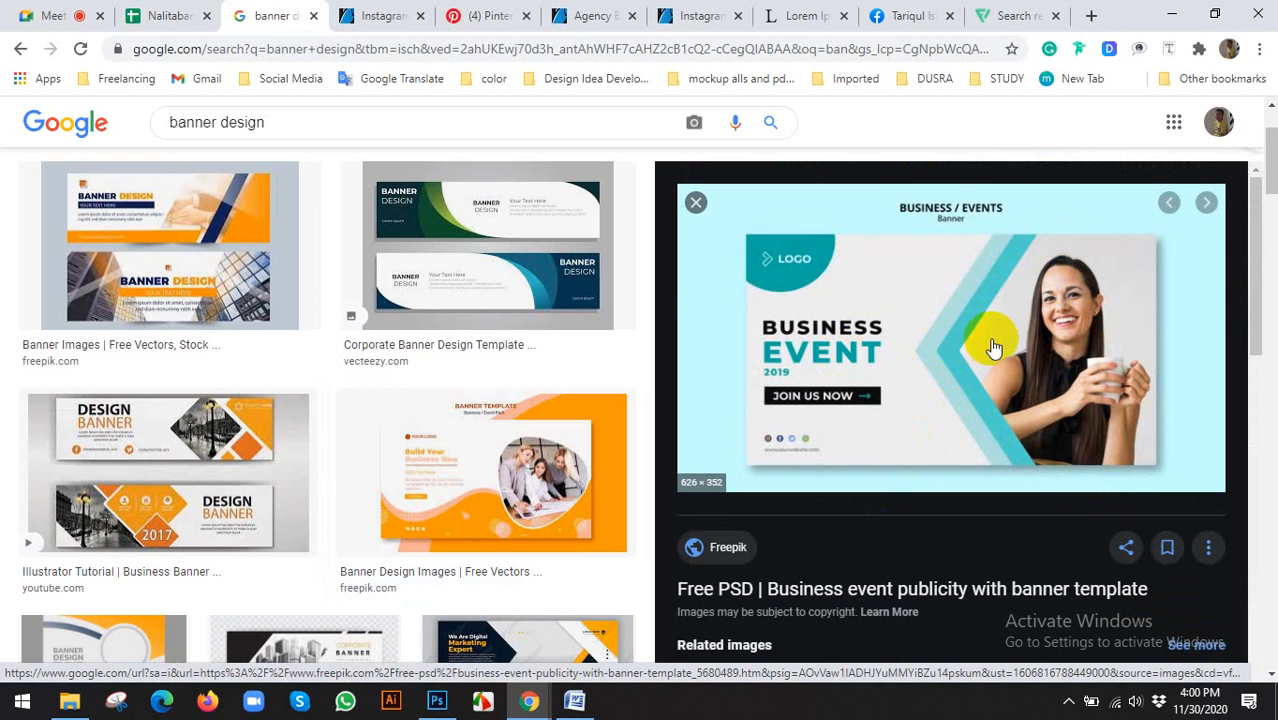
Examine the curved and angular shapes in the related business poster and flyer templates, opening several designs one after another
scroll(993, 347, "down", 3)
left_click(773, 497)
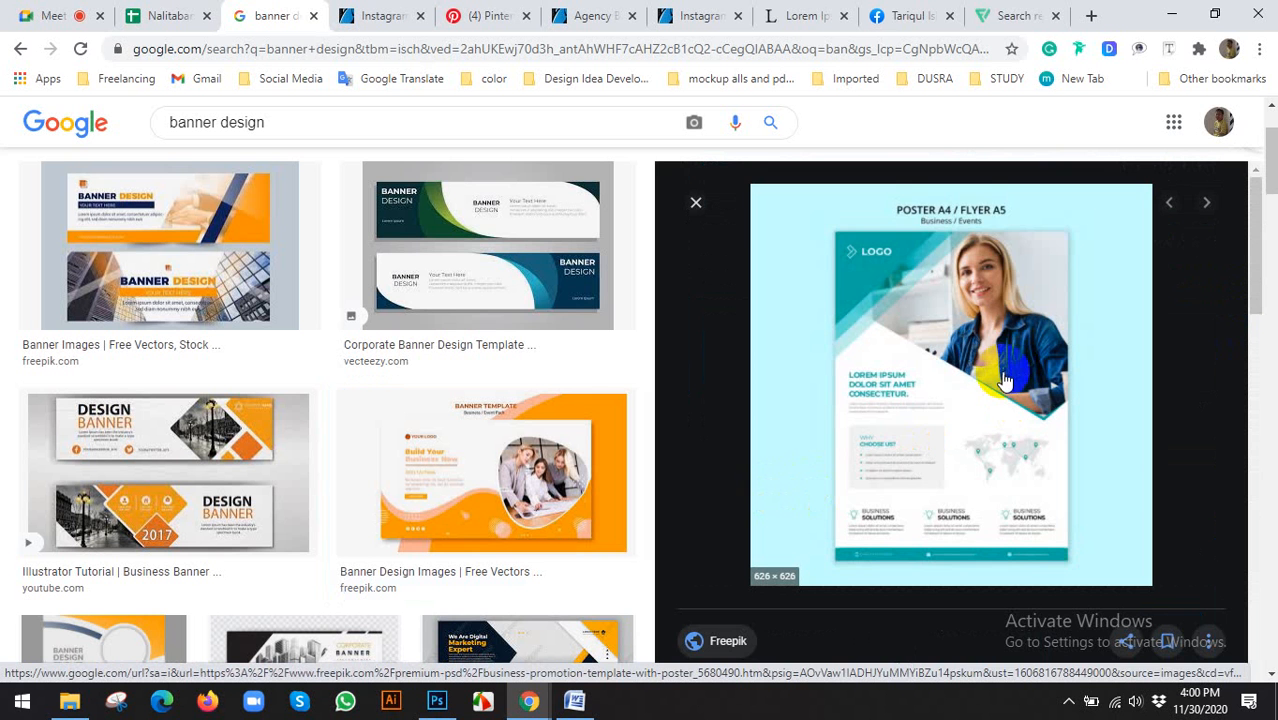
scroll(1036, 446, "down", 3)
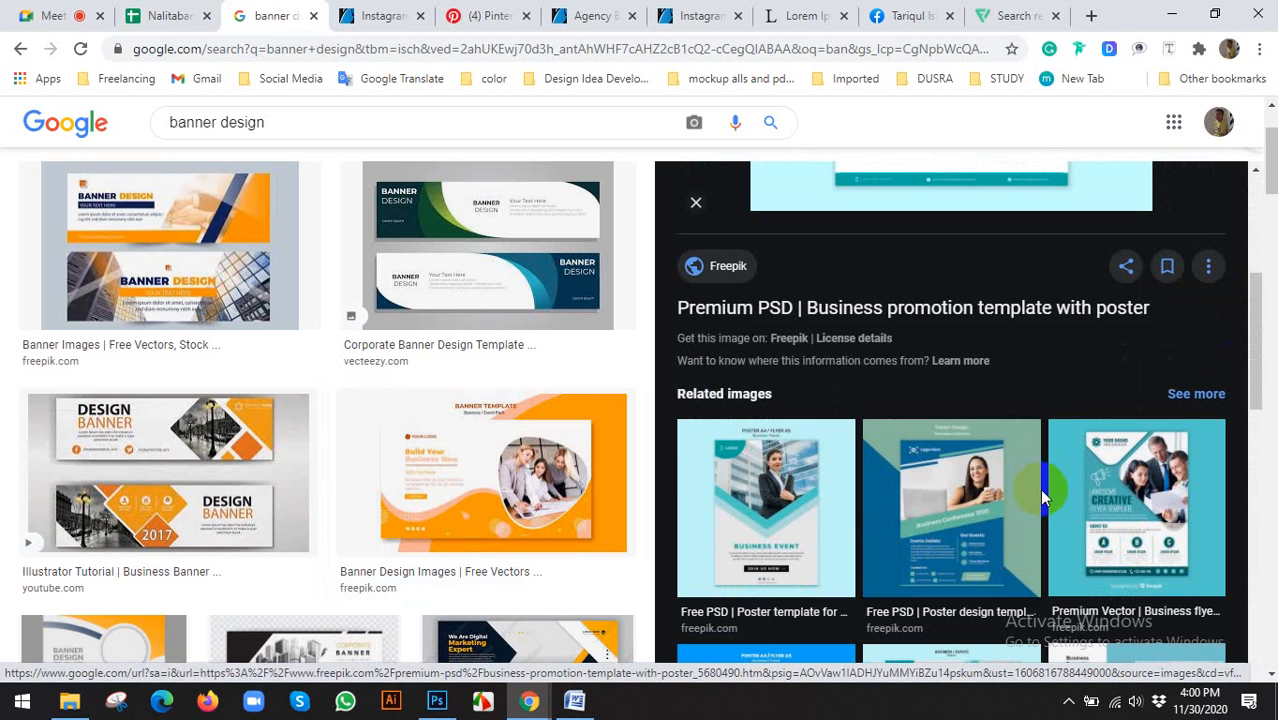
left_click(1075, 535)
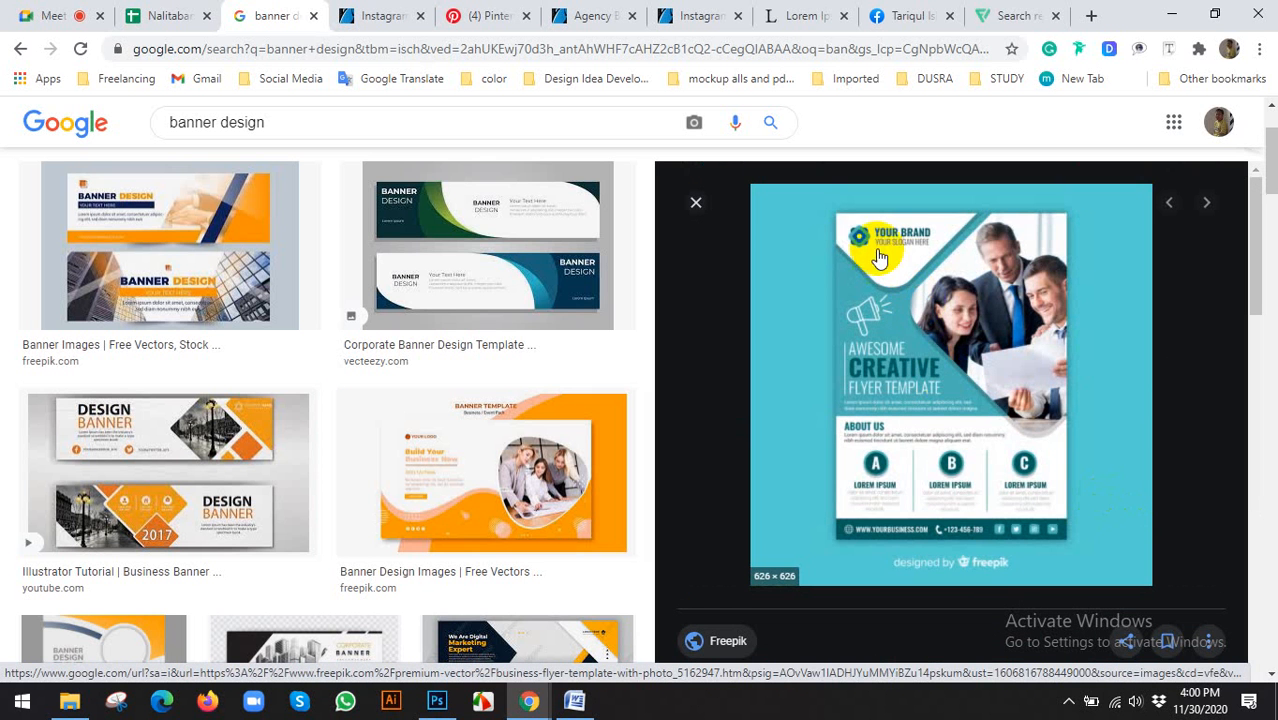
scroll(1068, 370, "down", 5)
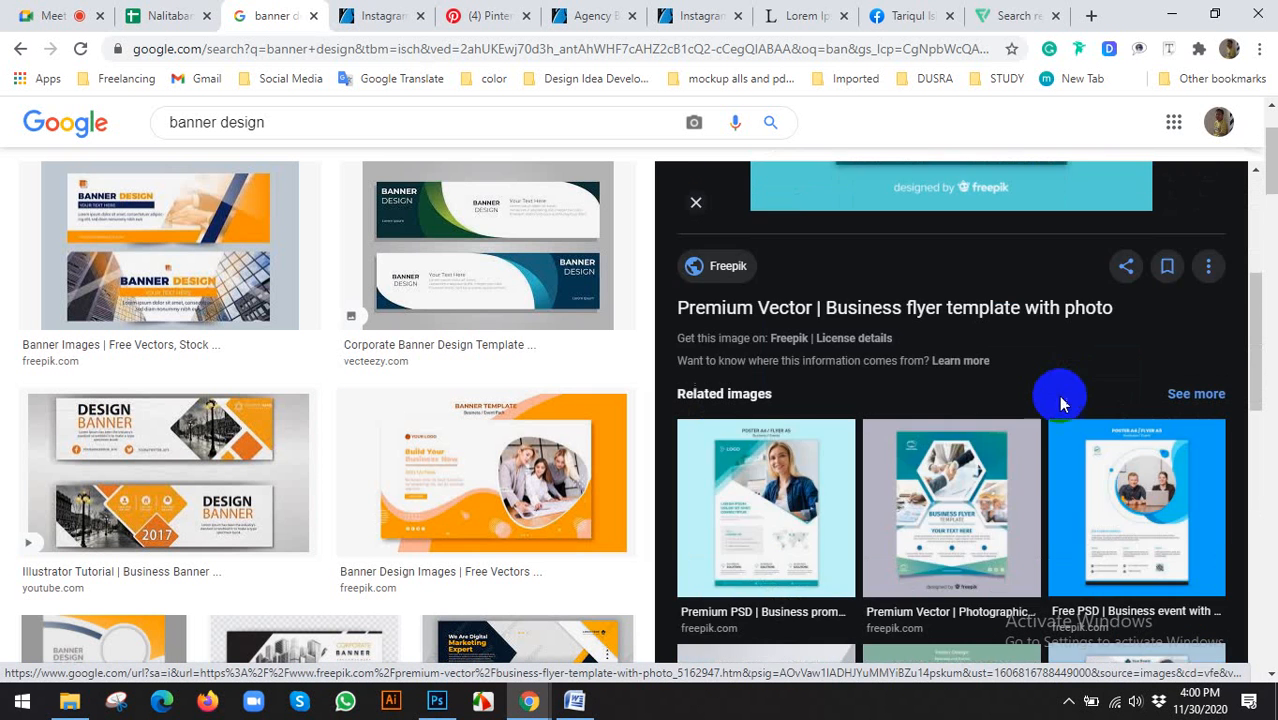
left_click(928, 225)
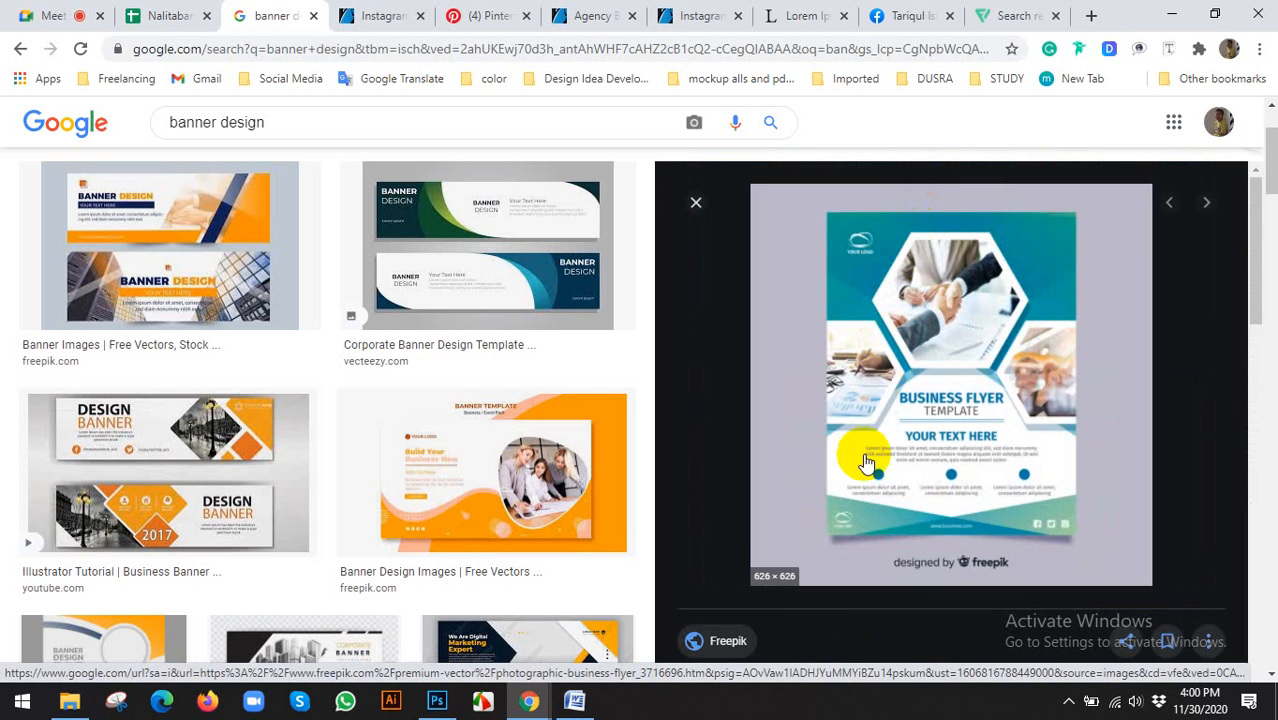
scroll(893, 429, "down", 5)
left_click(946, 437)
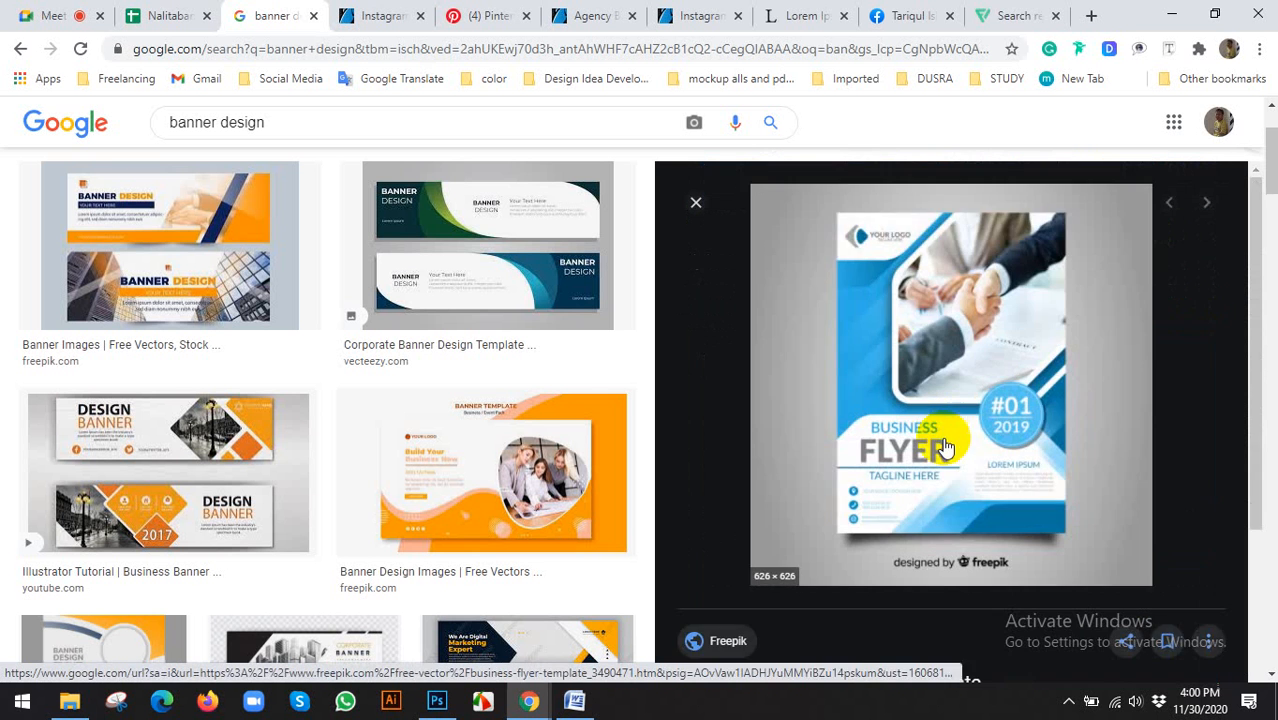
scroll(960, 425, "down", 3)
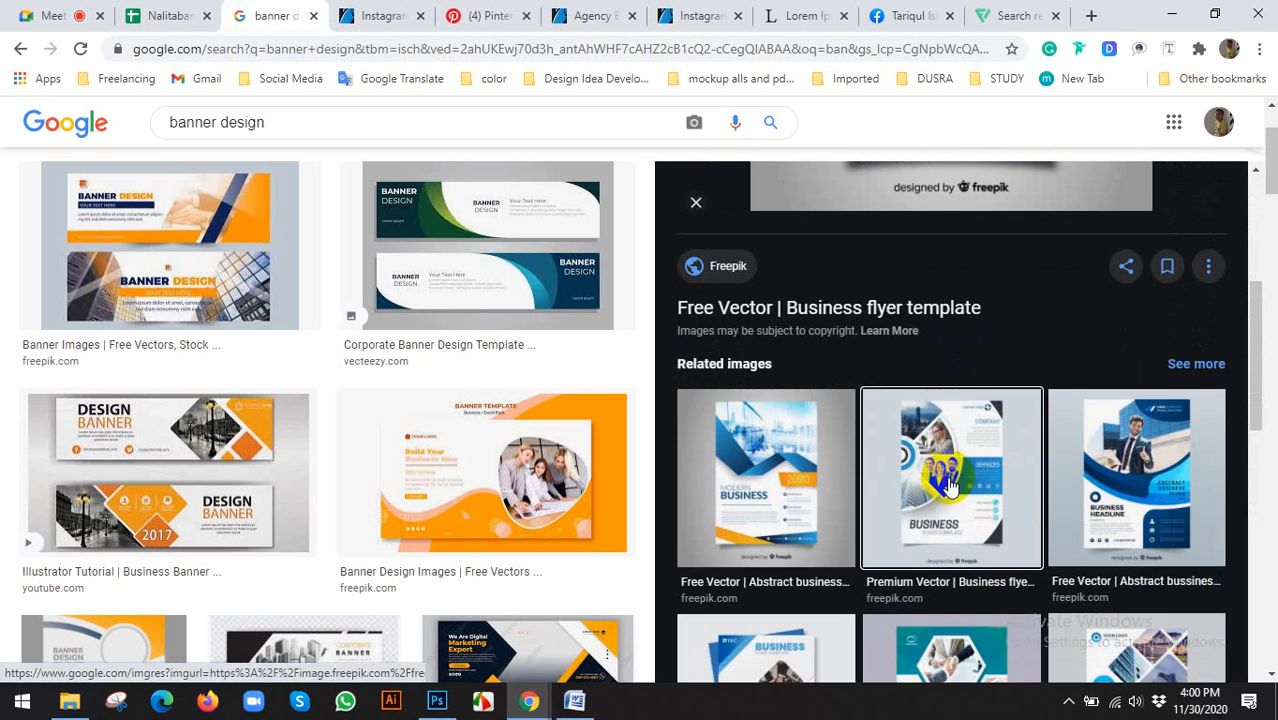
left_click(962, 427)
scroll(930, 510, "down", 10)
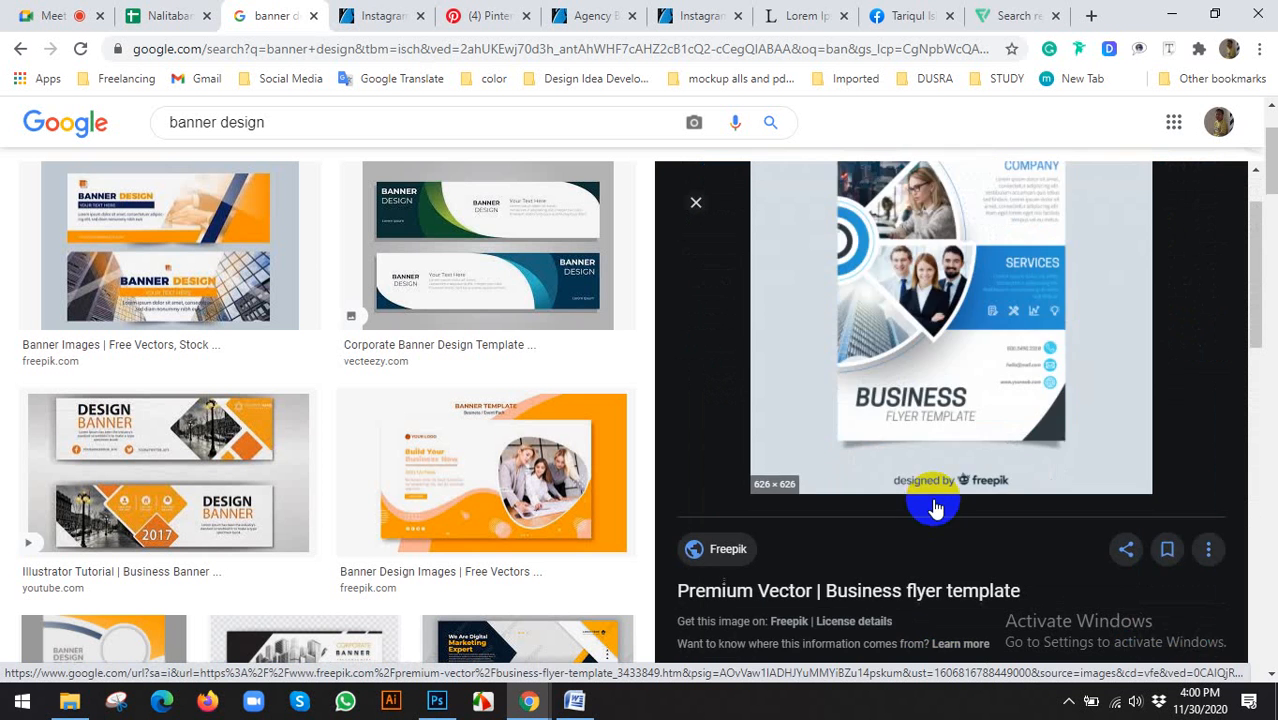
scroll(499, 399, "down", 4)
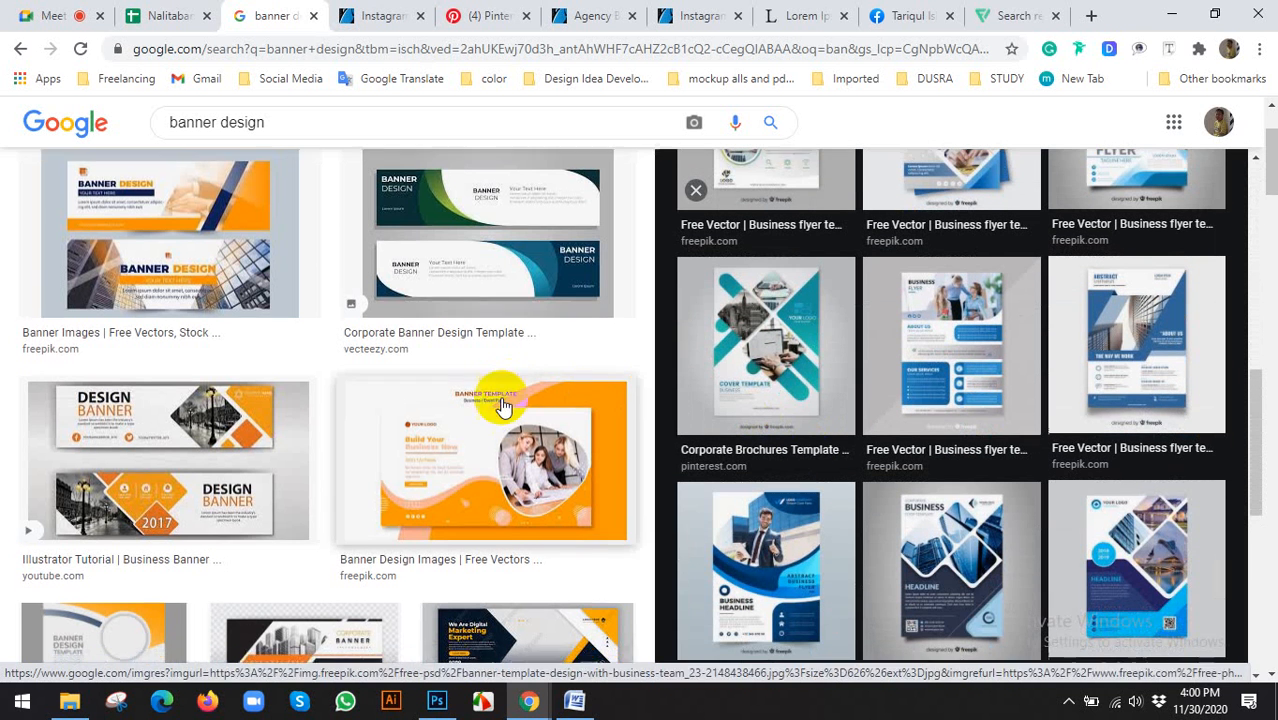
View the vertical roll-up banner design with rounded image cutouts and browse further banner results
scroll(248, 388, "down", 2)
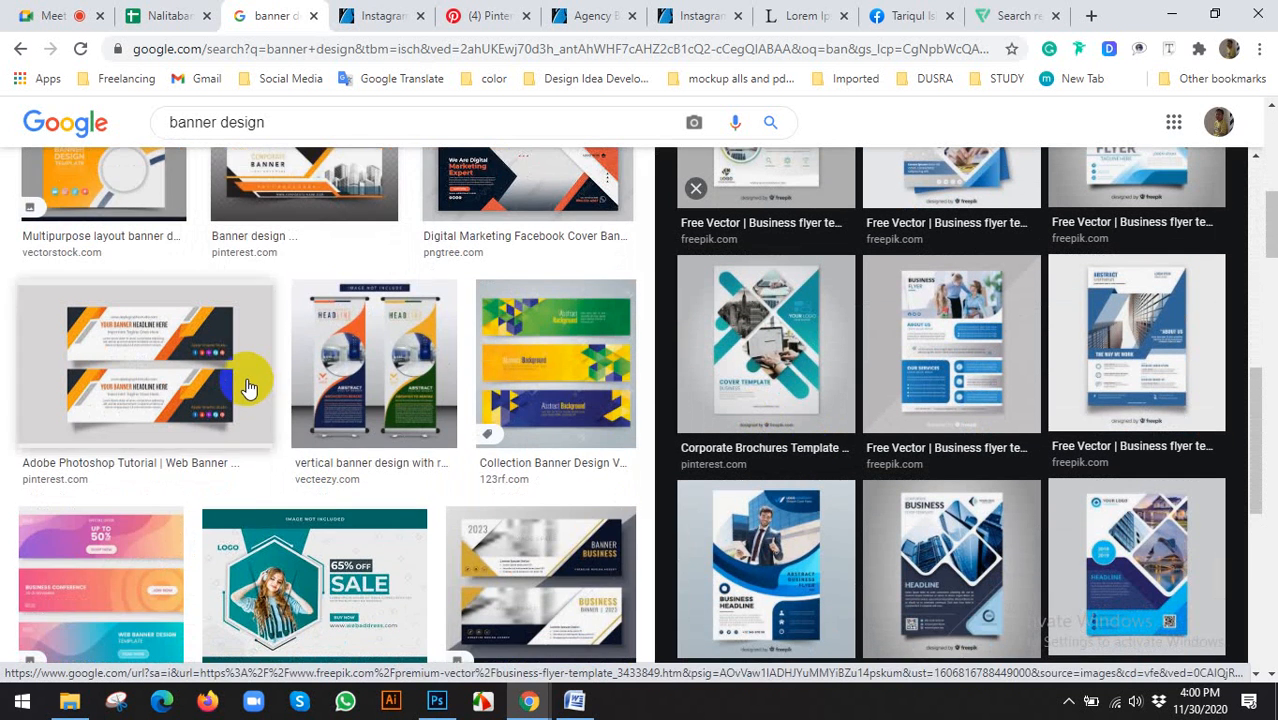
left_click(363, 345)
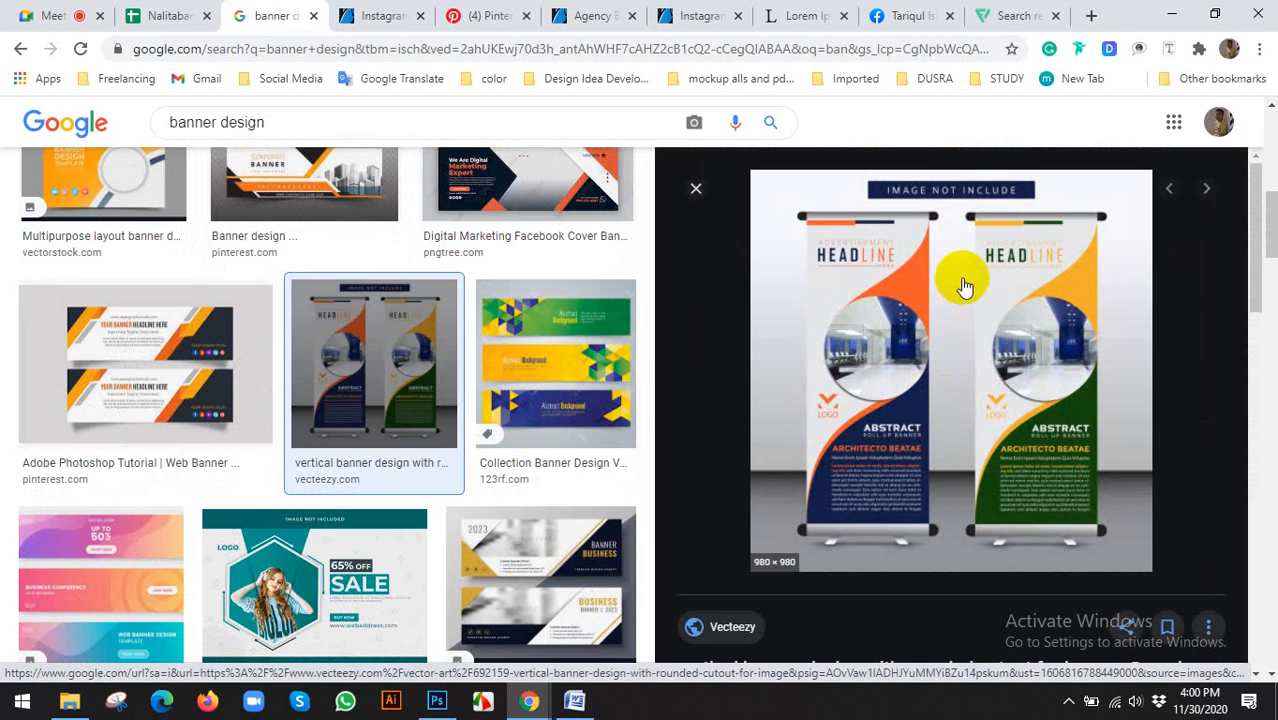
scroll(340, 500, "down", 3)
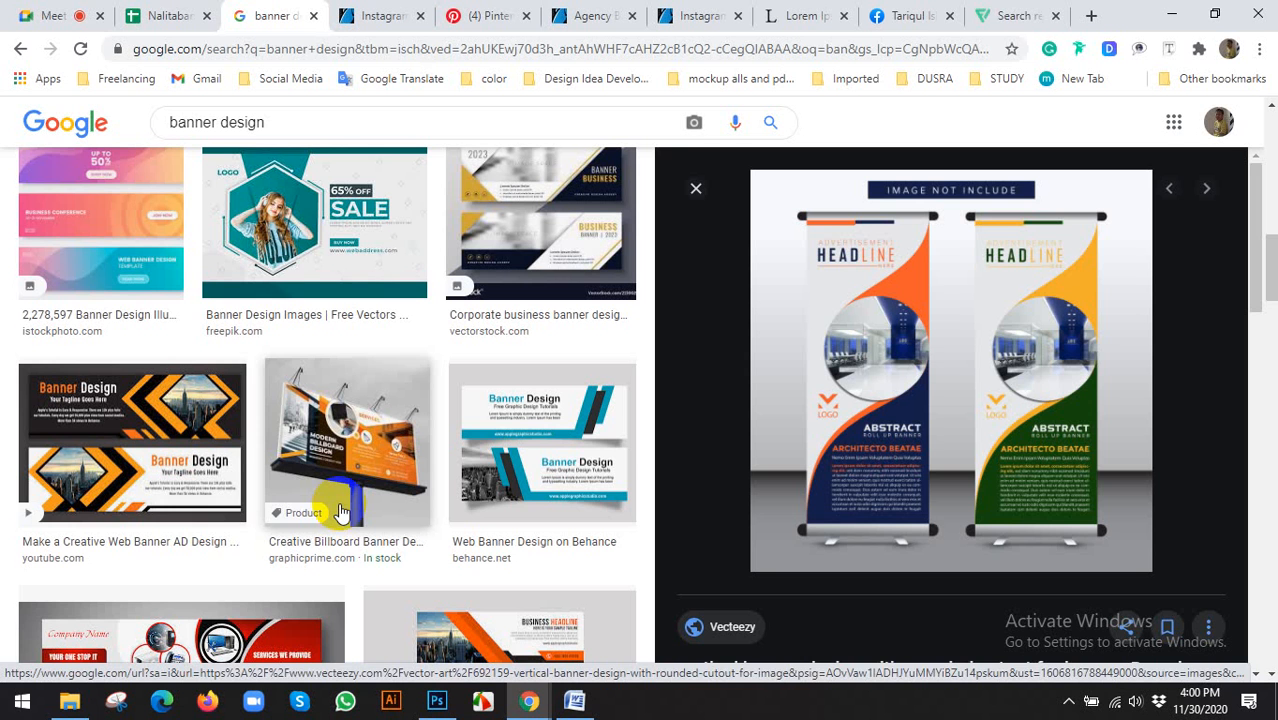
Return to Photoshop, delete the Shape 1 layer, and close the Untitled-1 document without saving
left_click(58, 14)
left_click(437, 700)
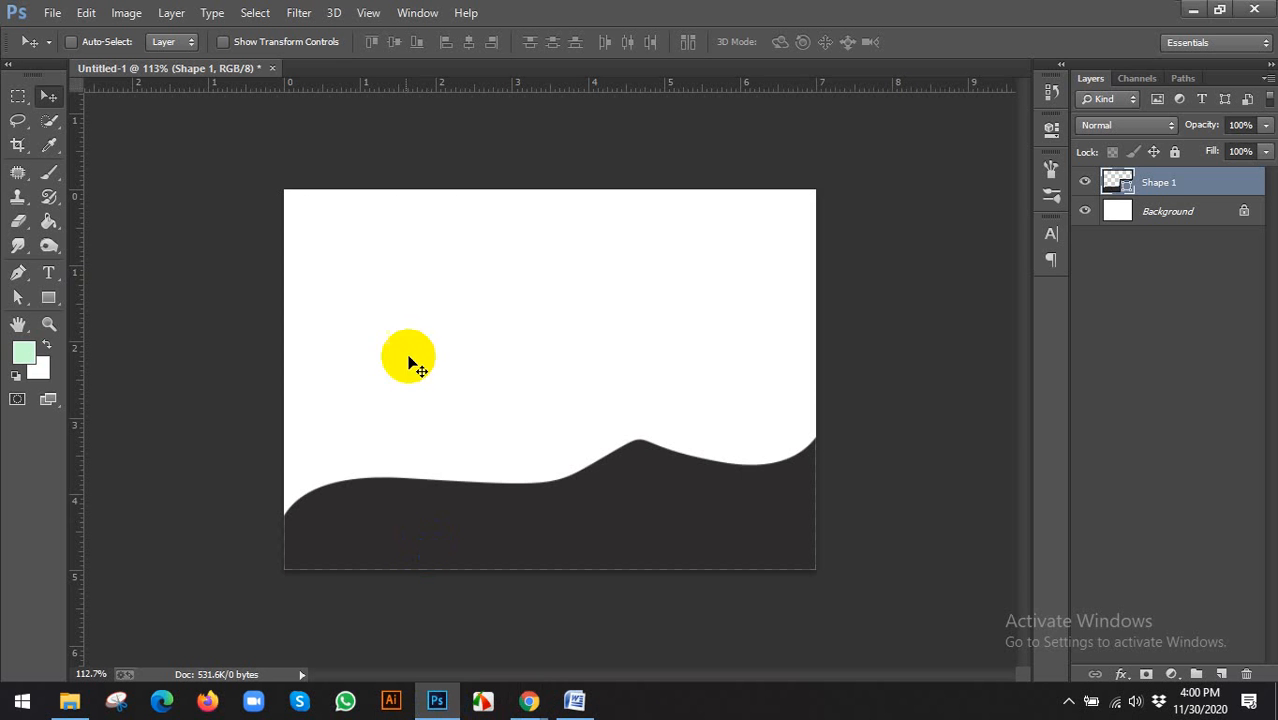
key("Delete")
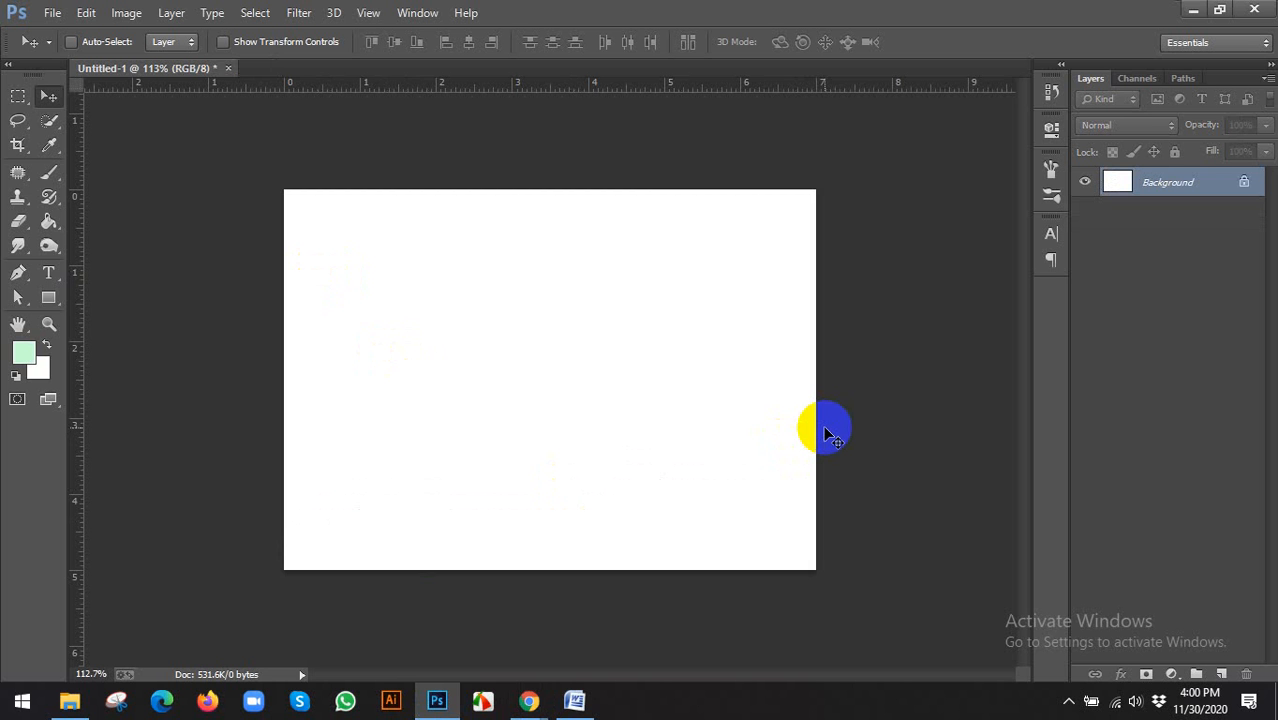
left_click(228, 68)
left_click(643, 278)
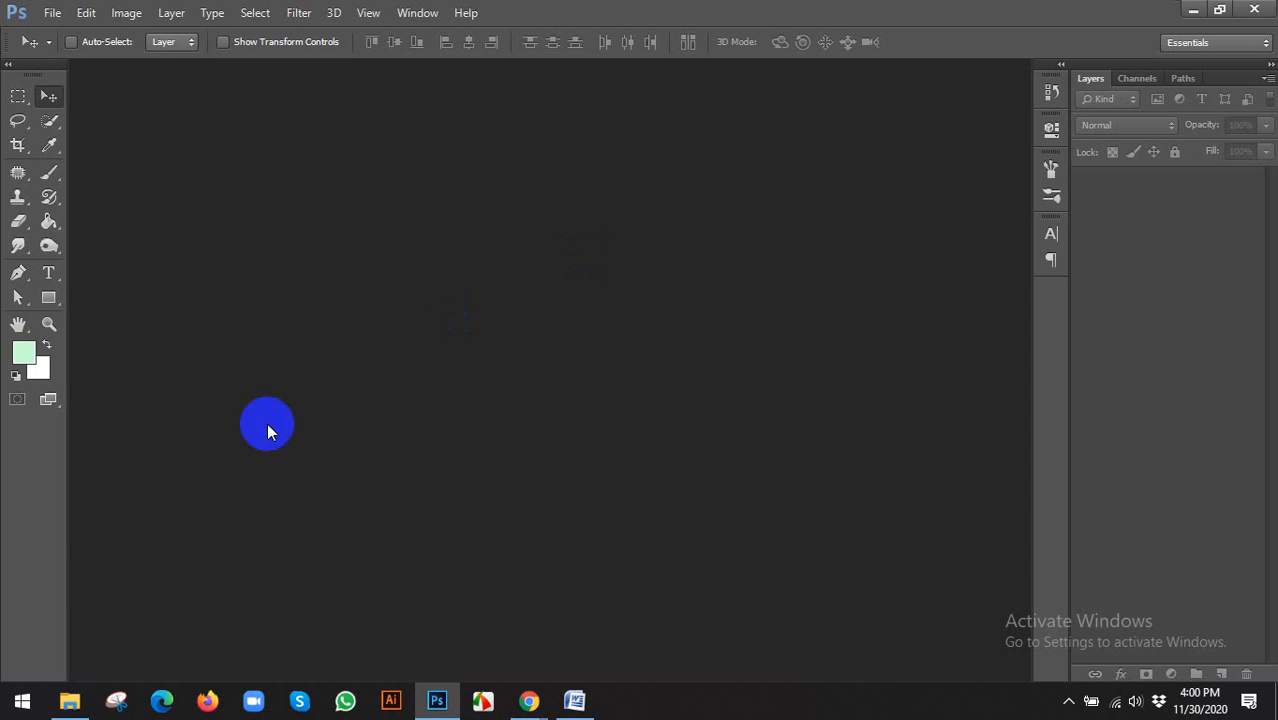
Open DSC07811.JPG in Photoshop from the D: drive folder SKYPE CLIENT PHOTO EDIT, 2020, 11-11, DONE
left_click(72, 700)
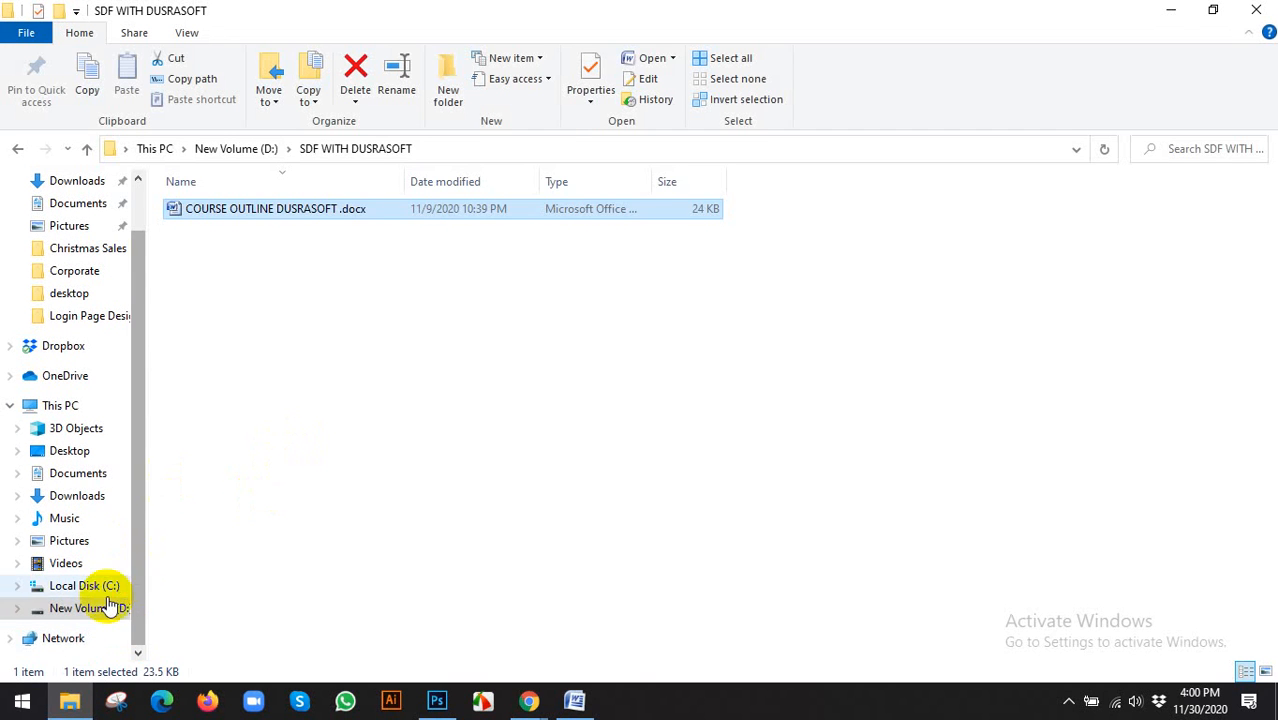
left_click(100, 607)
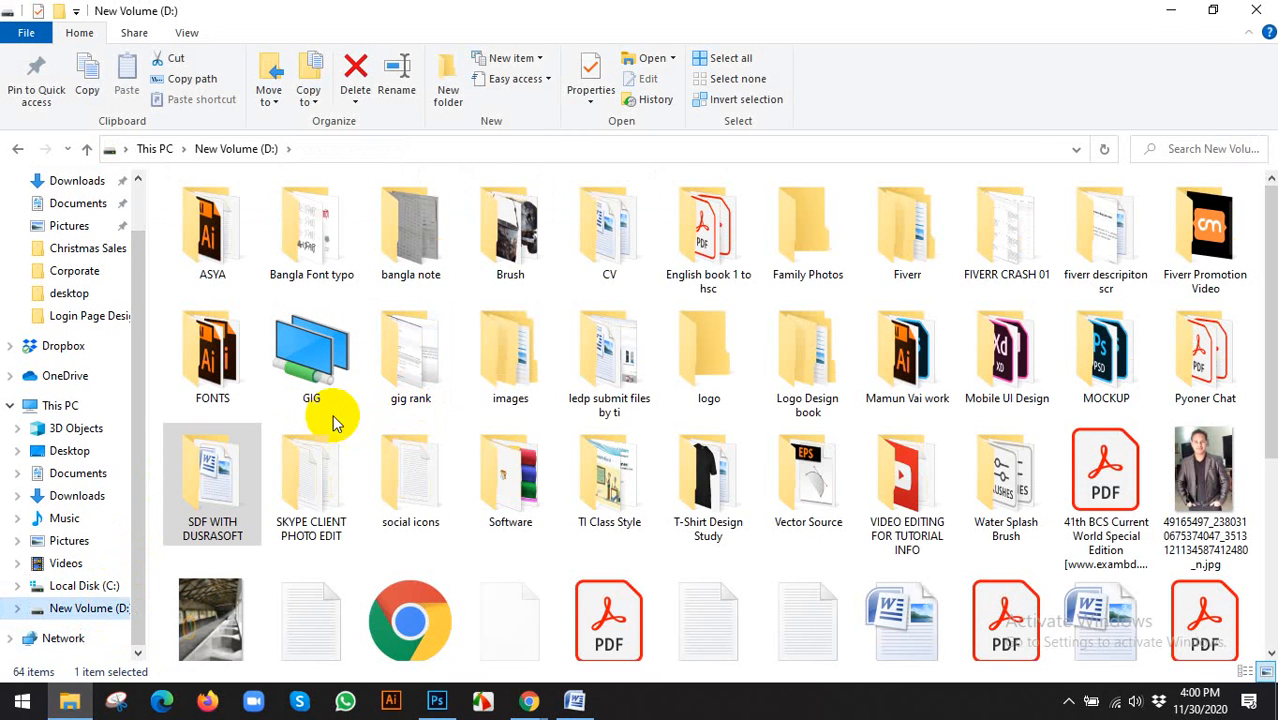
left_click(312, 484)
double_click(312, 484)
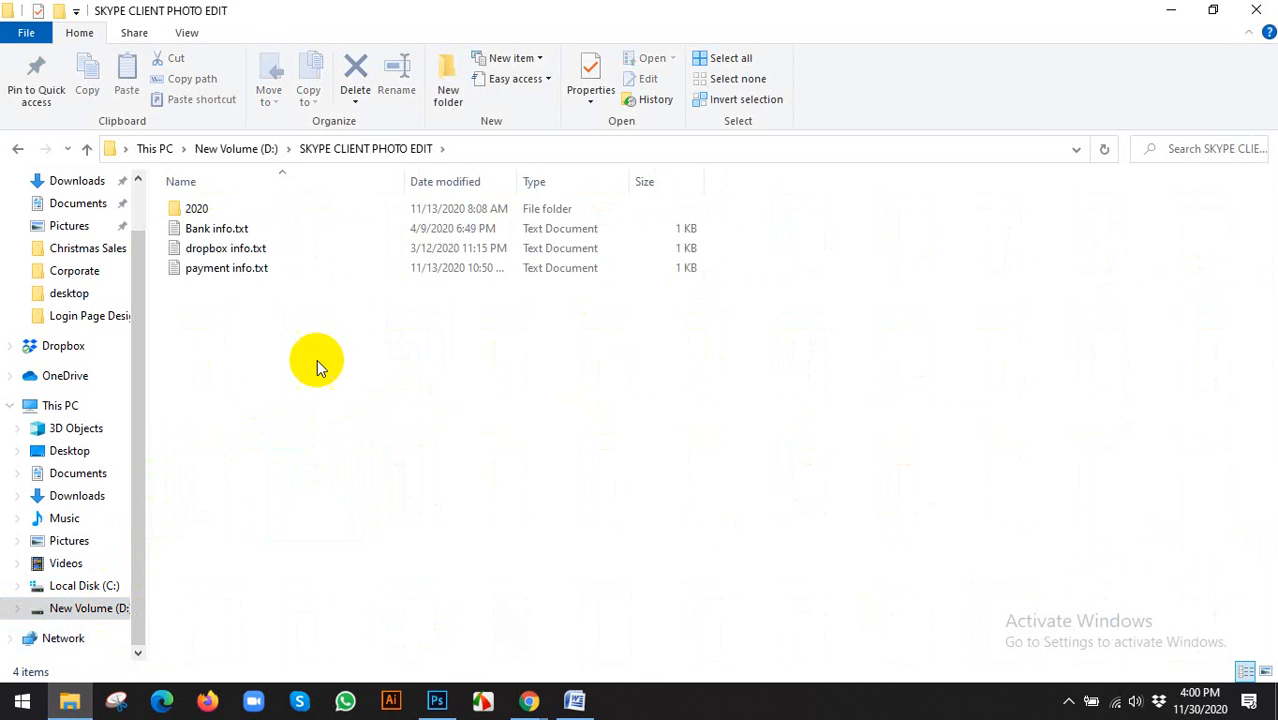
double_click(227, 208)
double_click(212, 190)
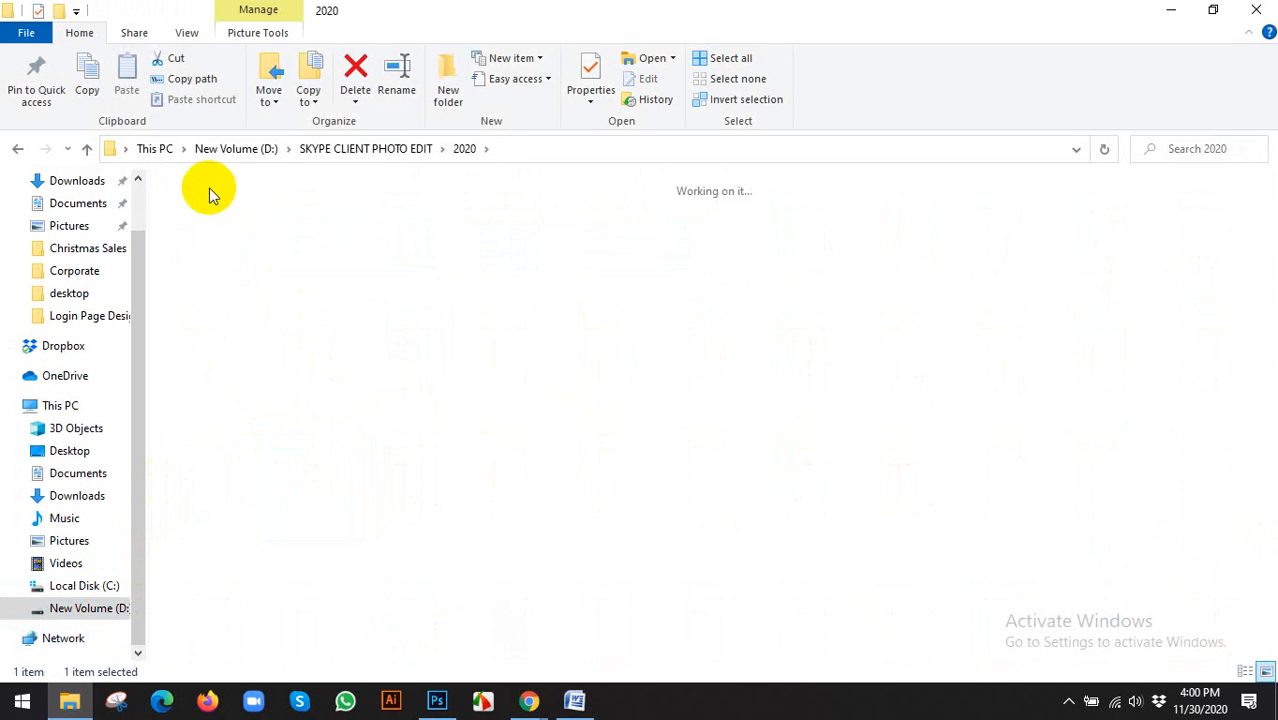
double_click(225, 228)
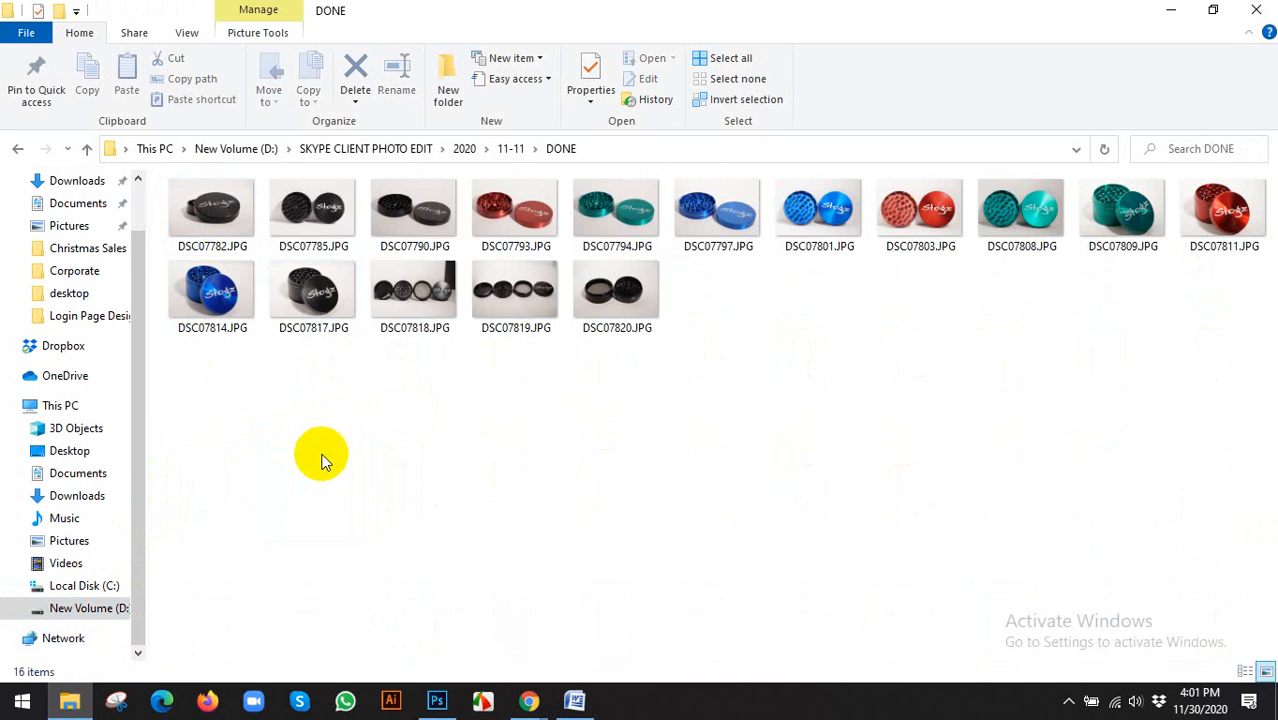
left_click_drag(1226, 240, 454, 380)
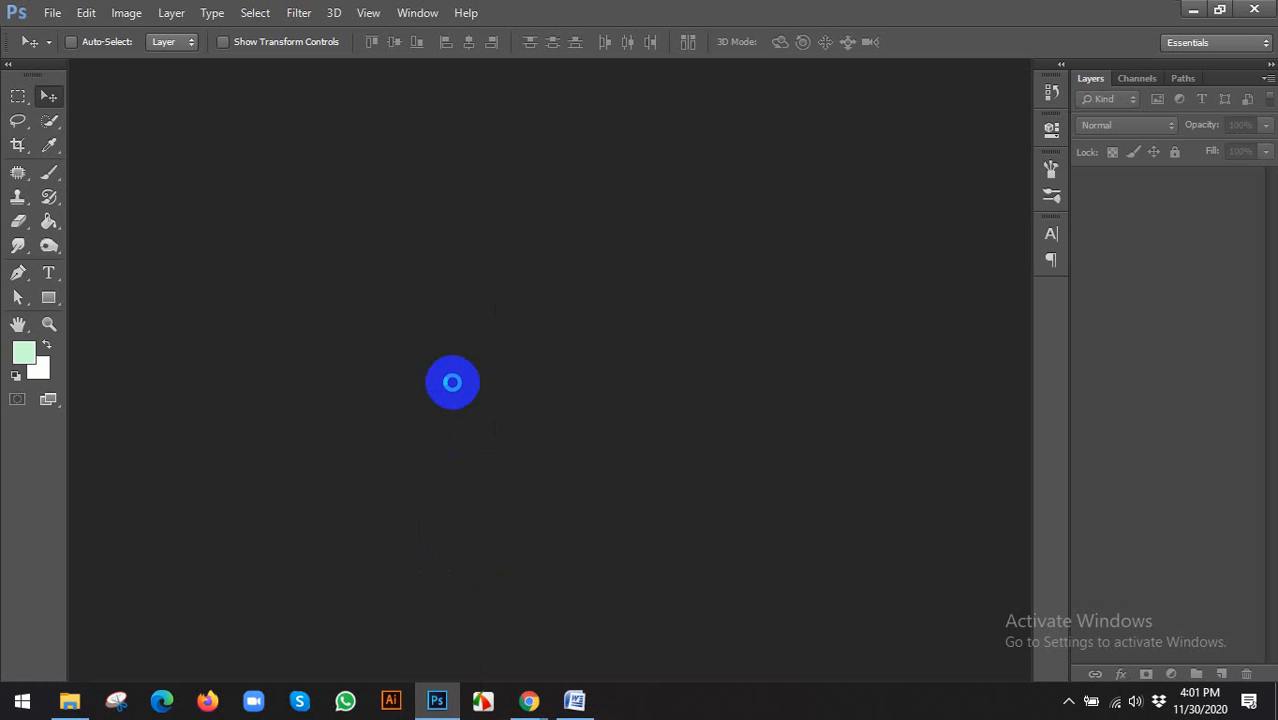
left_click_drag(452, 382, 452, 383)
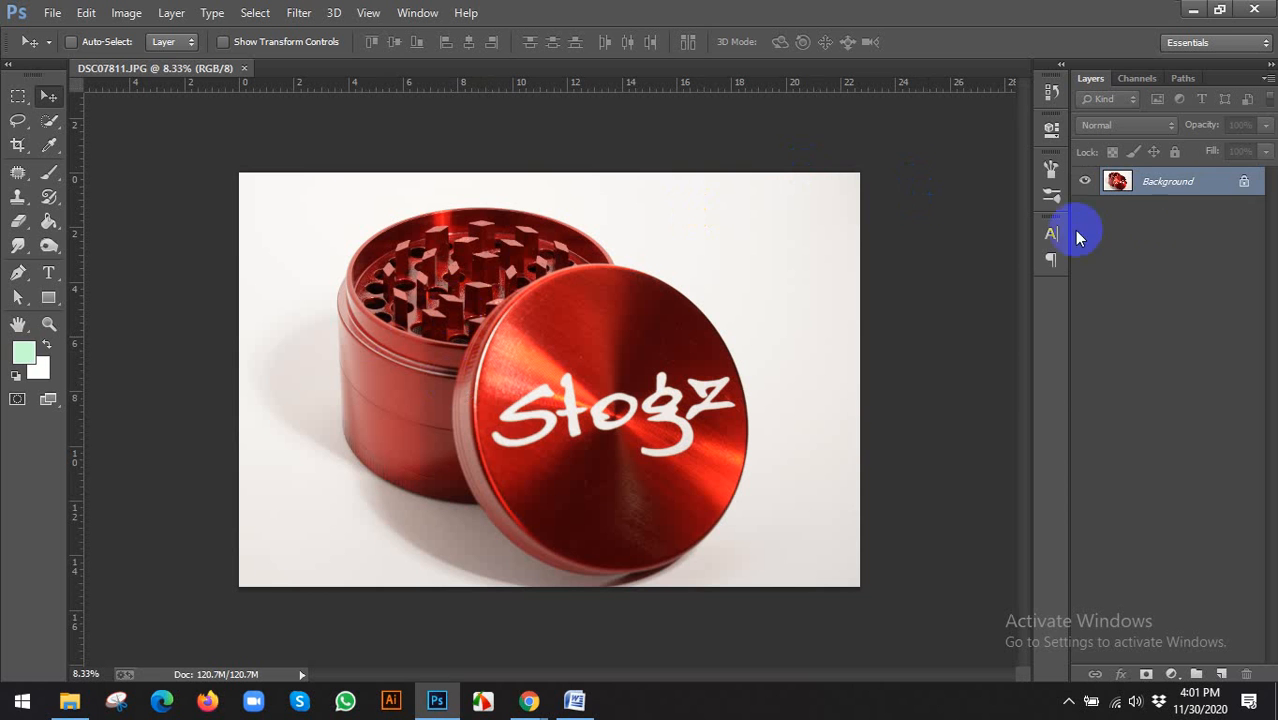
Convert the locked Background of the red grinder photo into a regular layer named Layer 0
right_click(1199, 182)
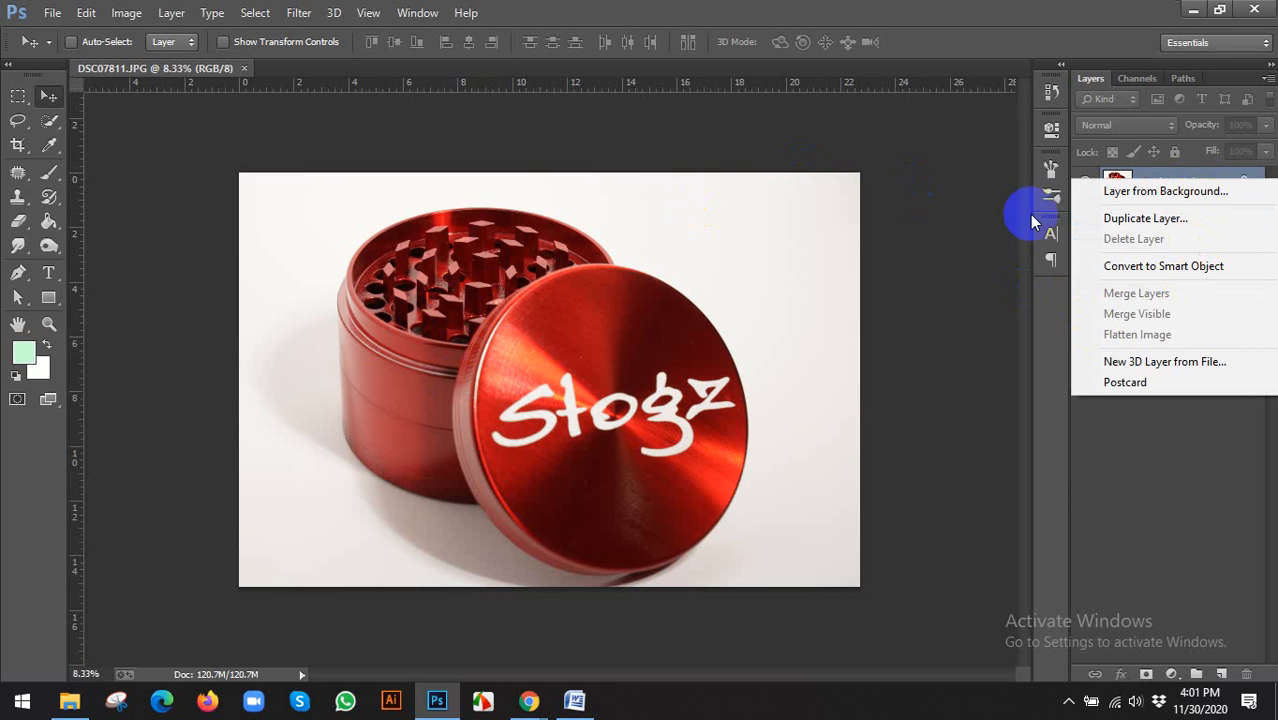
left_click(989, 198)
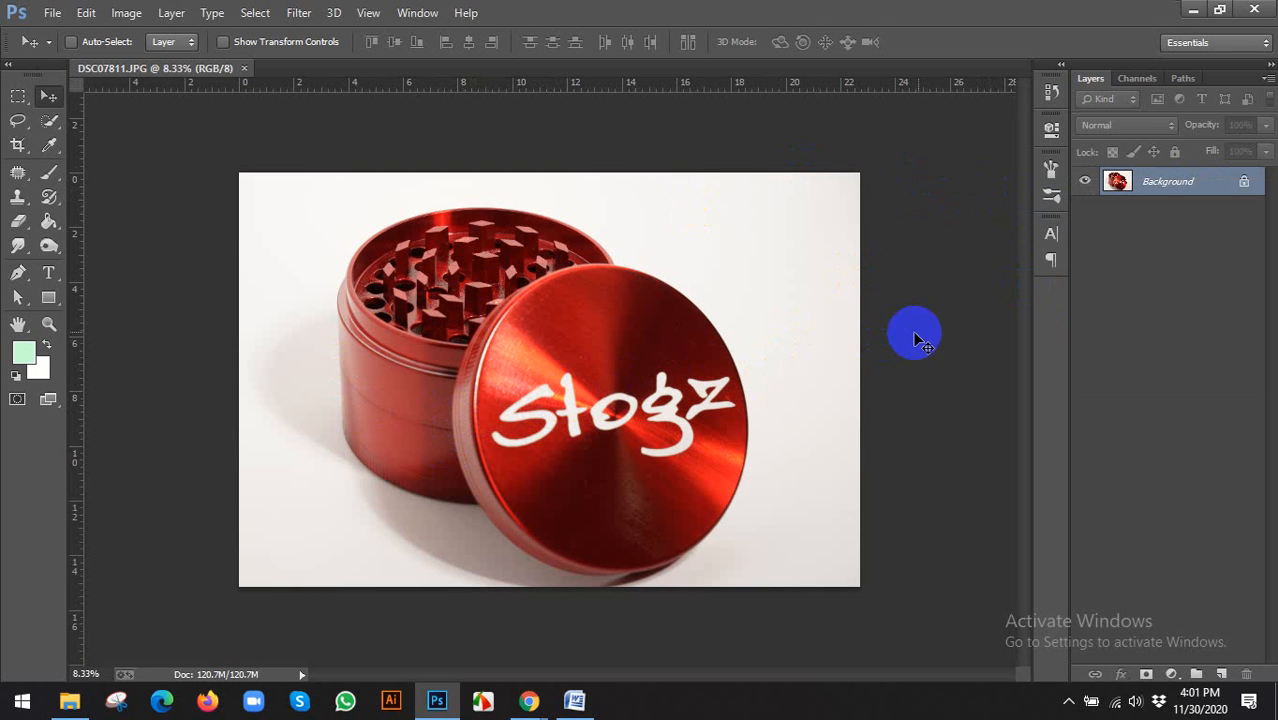
double_click(1168, 184)
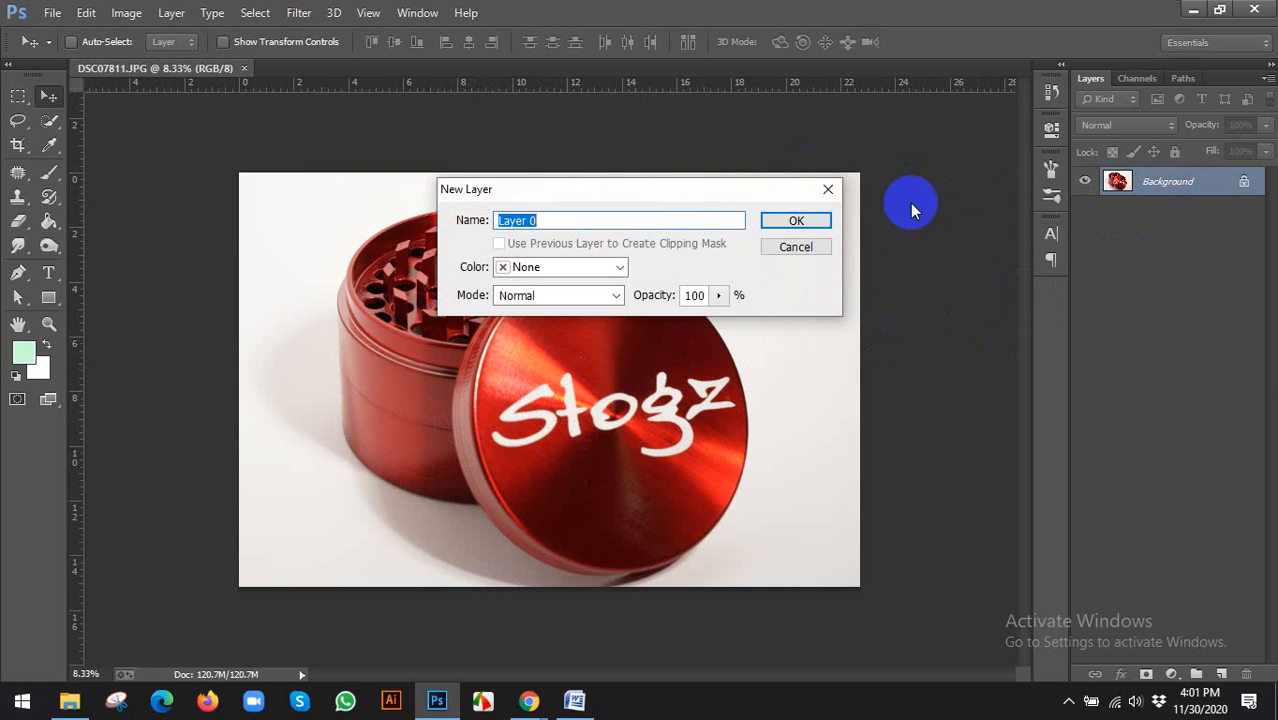
left_click(797, 222)
Set the Pen tool to Path mode and place the first anchor where the grinder body's bottom edge meets the lid
left_click(18, 272)
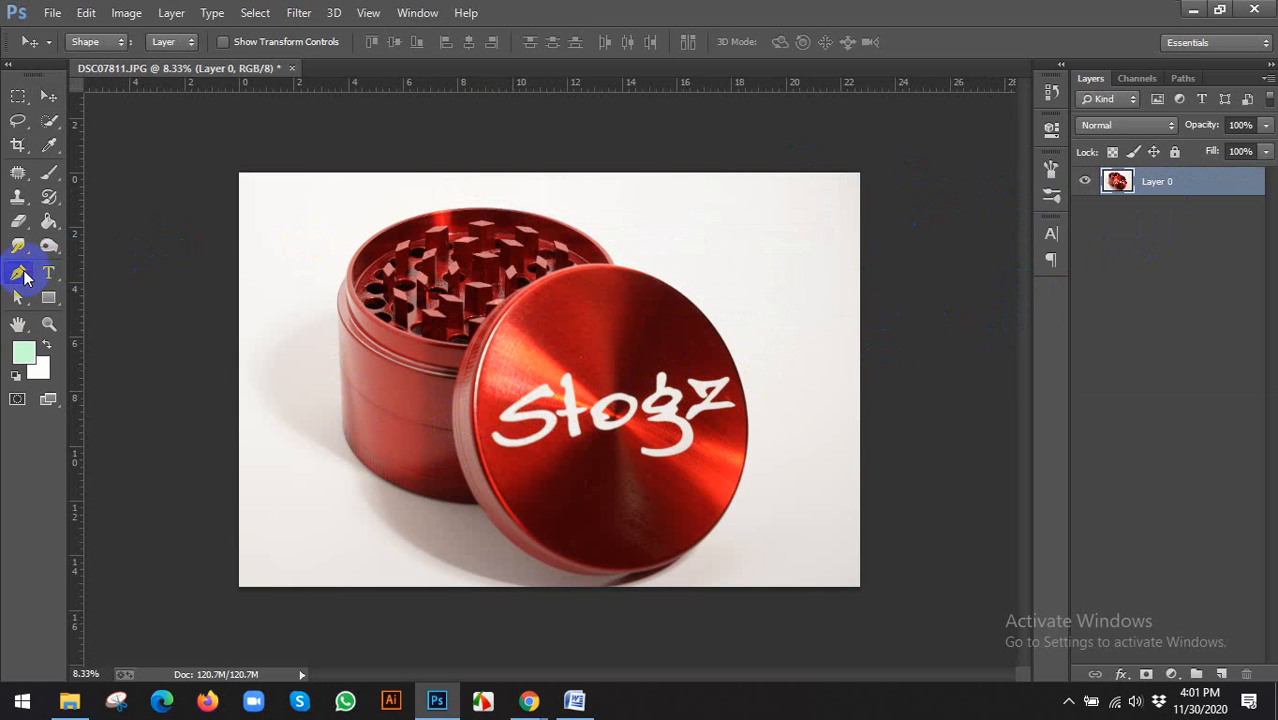
left_click(96, 42)
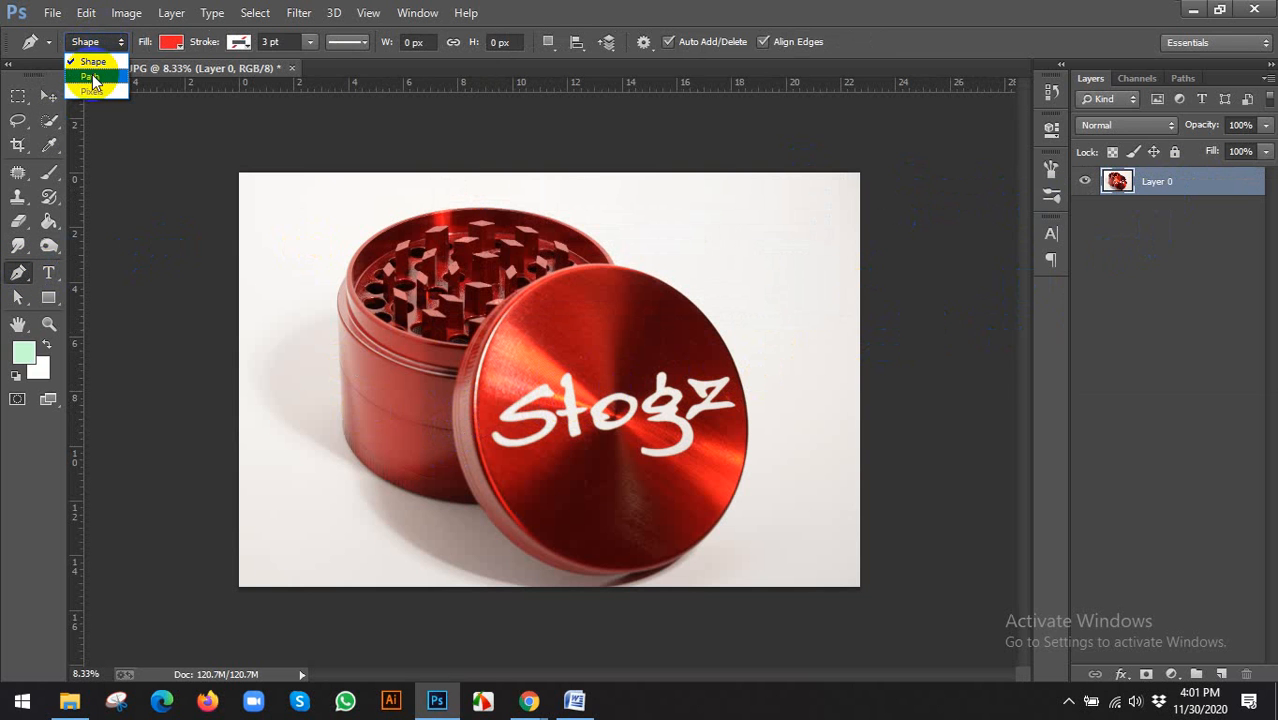
left_click(90, 77)
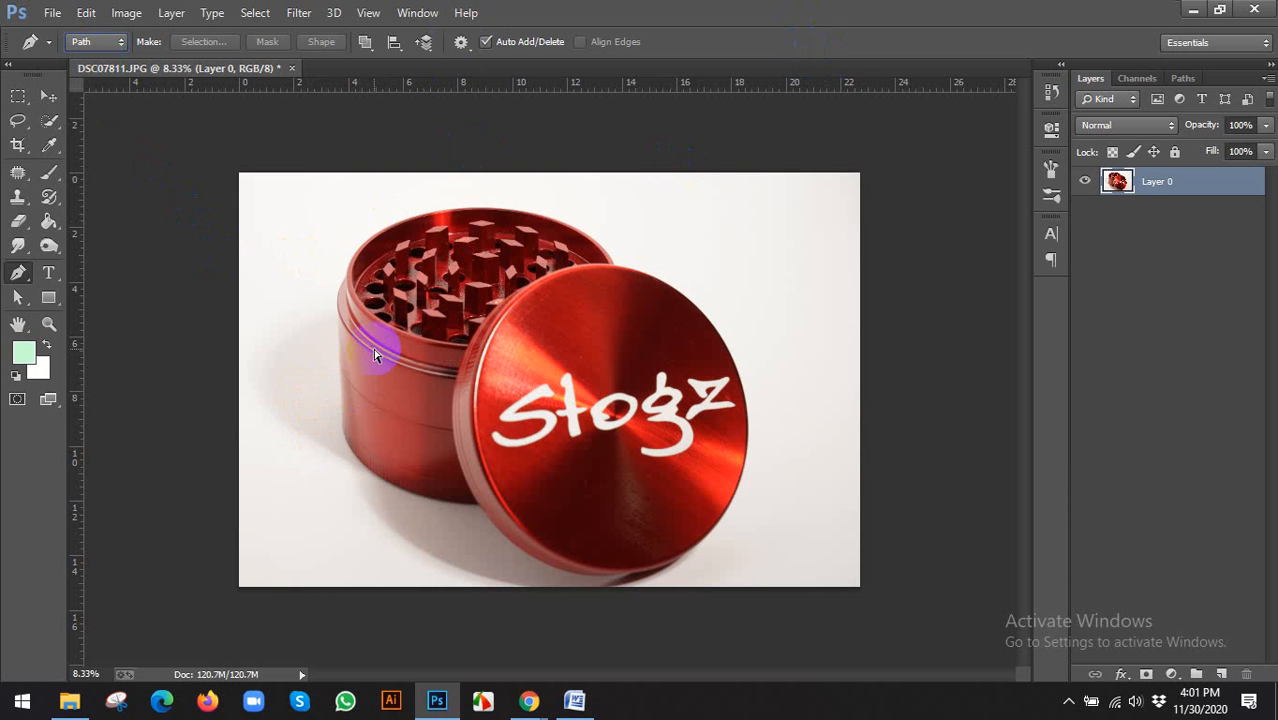
key("i")
key("ctrl+k")
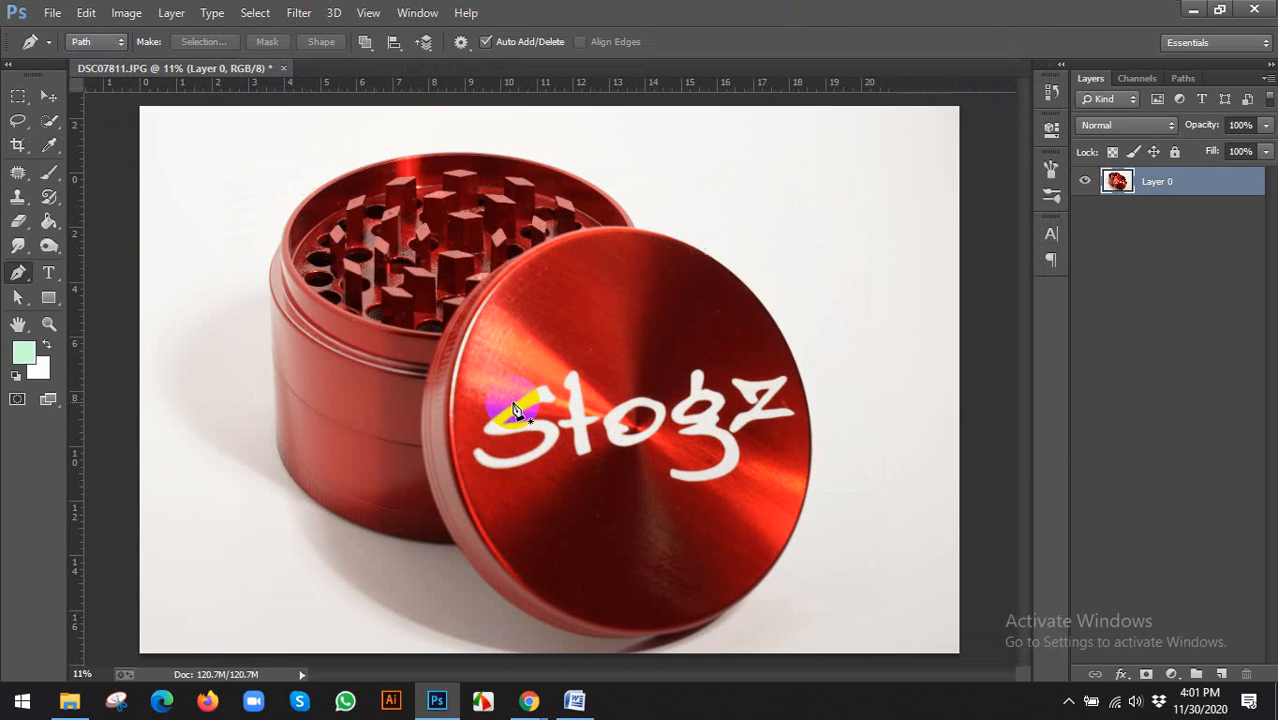
scroll(343, 497, "up", 1)
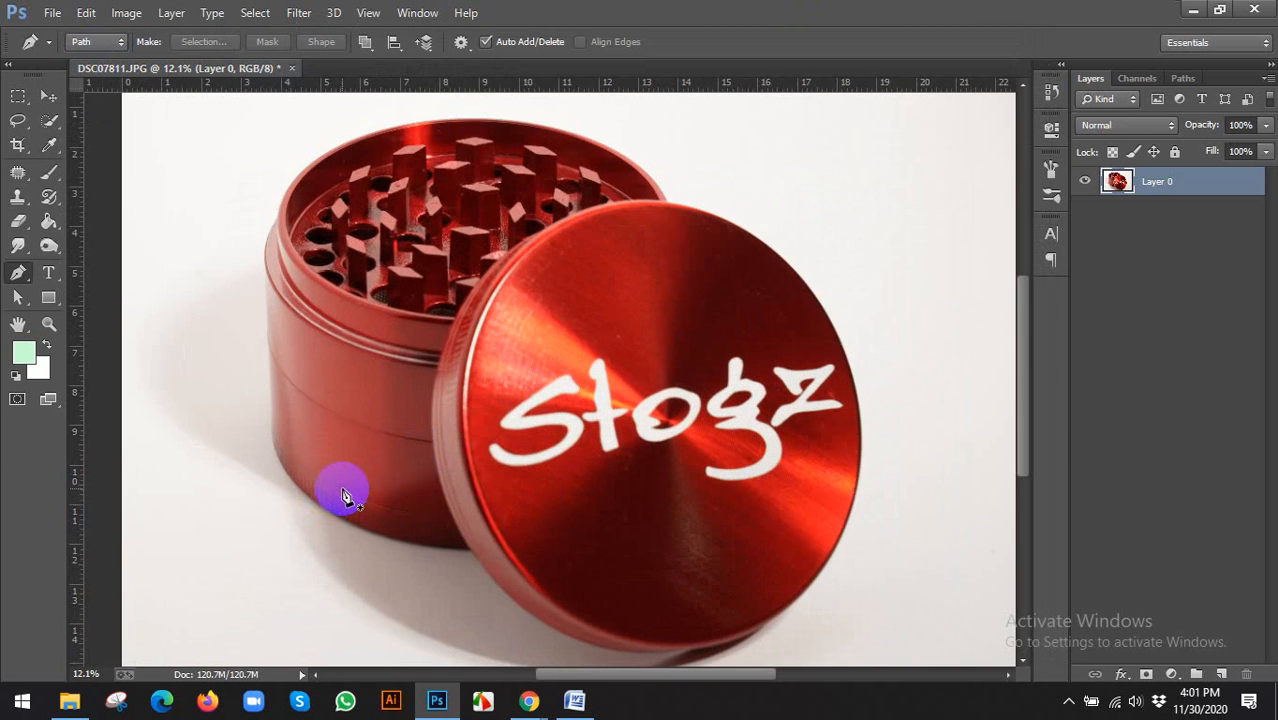
scroll(268, 475, "up", 4)
scroll(280, 475, "down", 3)
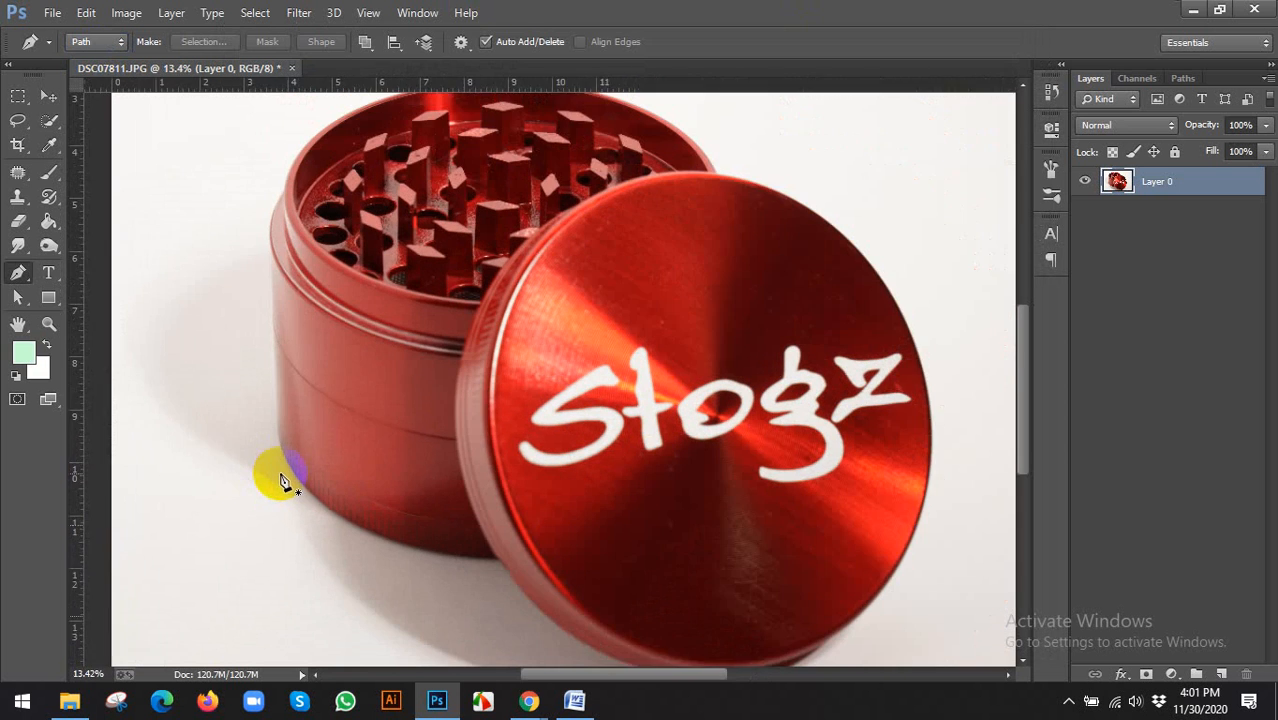
scroll(281, 481, "down", 1)
scroll(470, 560, "up", 5)
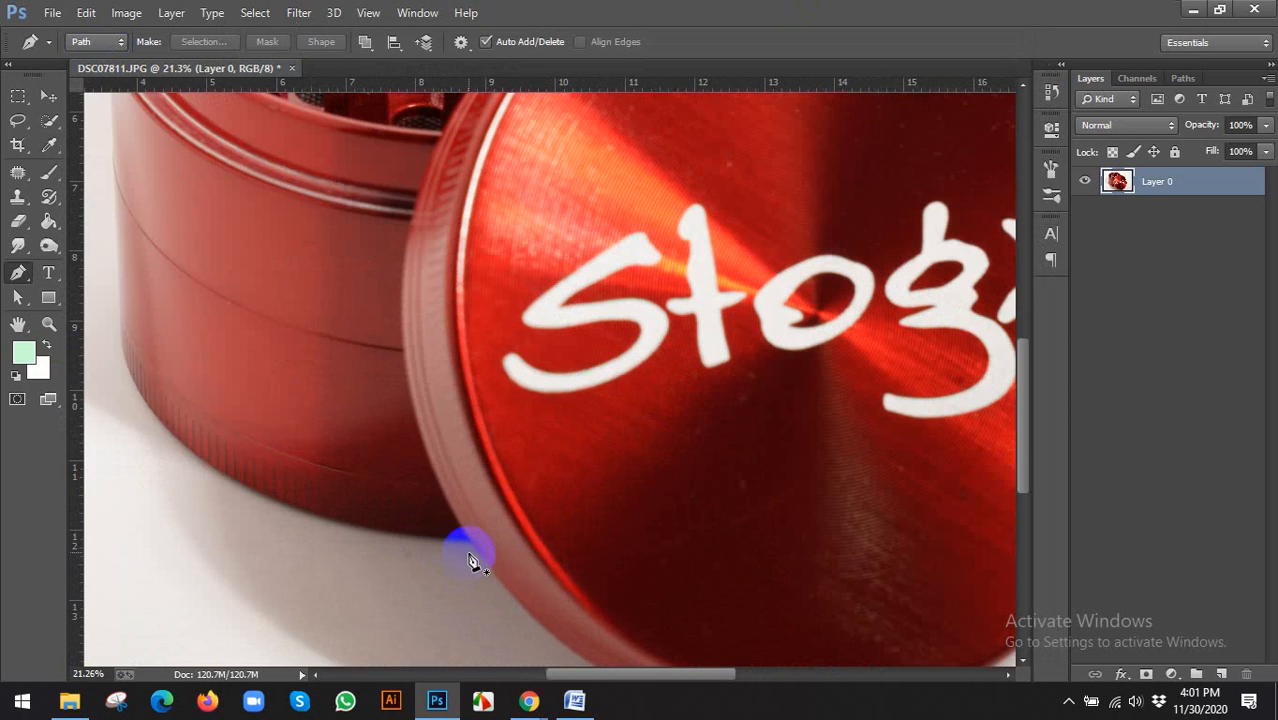
scroll(472, 547, "up", 2)
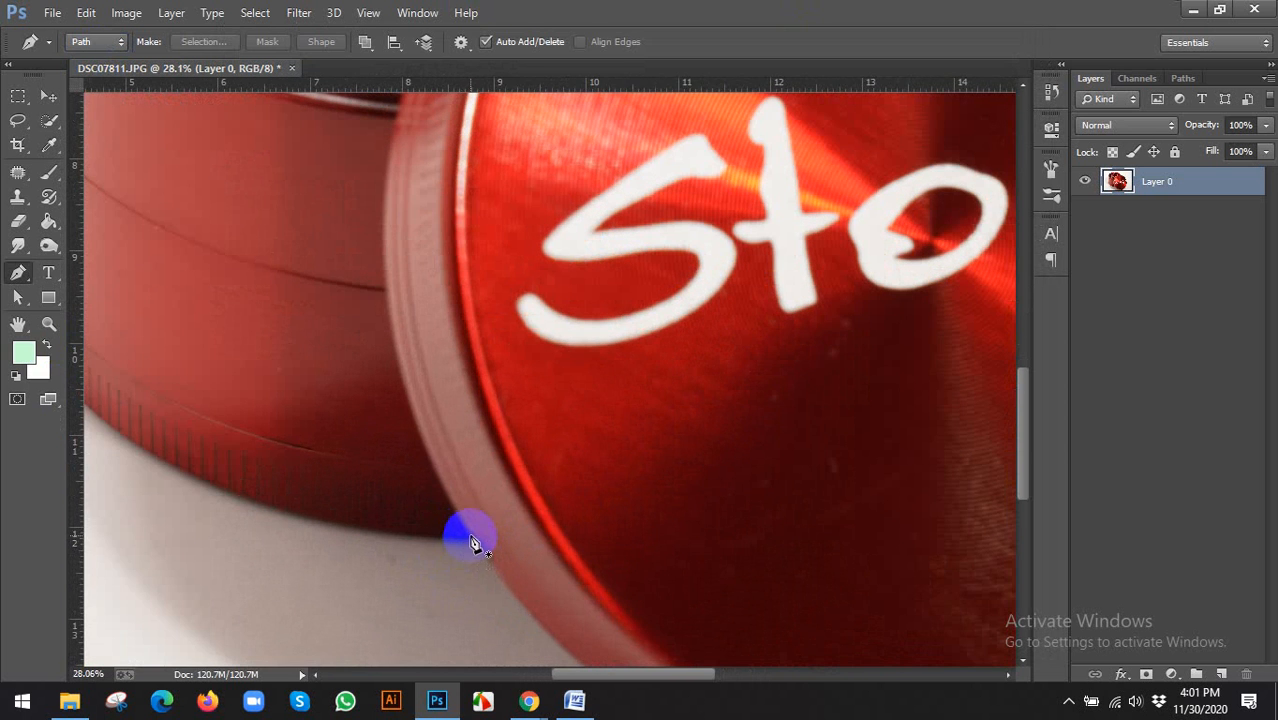
scroll(466, 545, "up", 2)
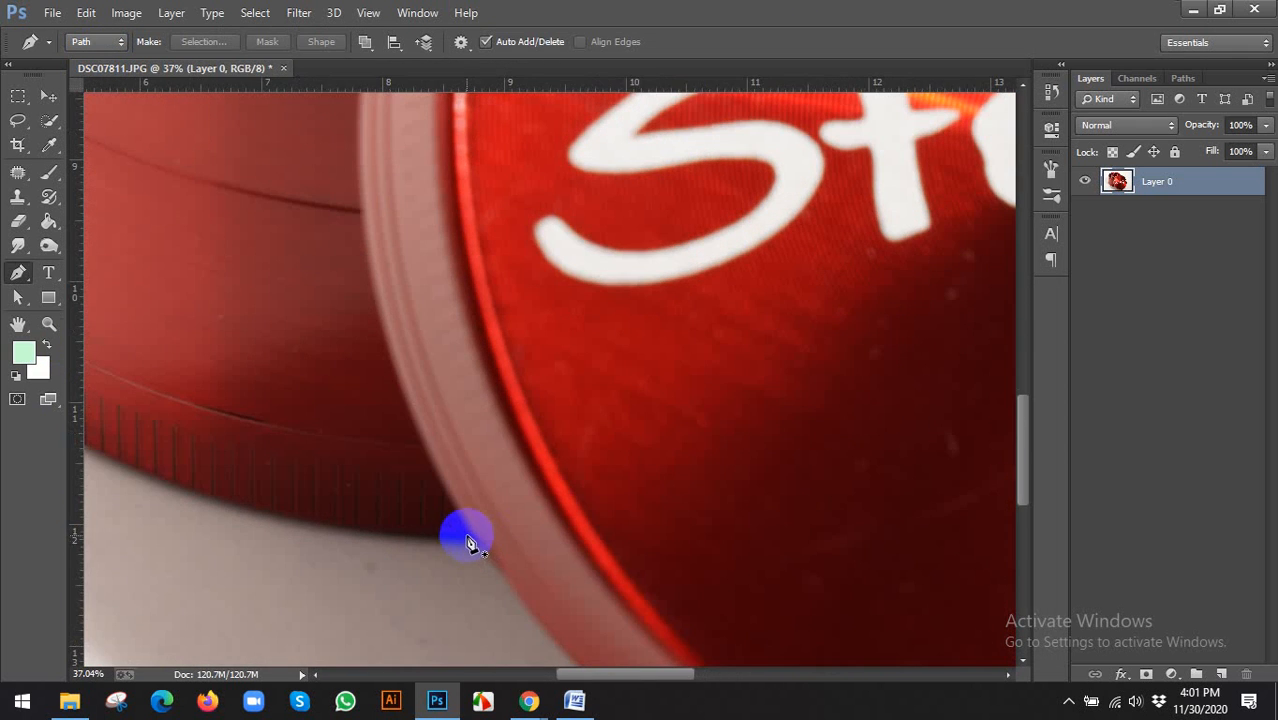
left_click(468, 536)
Trace the bottom edge of the grinder body with a curved segment and adjust its handle to fit the edge
scroll(497, 553, "down", 3)
left_click_drag(391, 531, 442, 458)
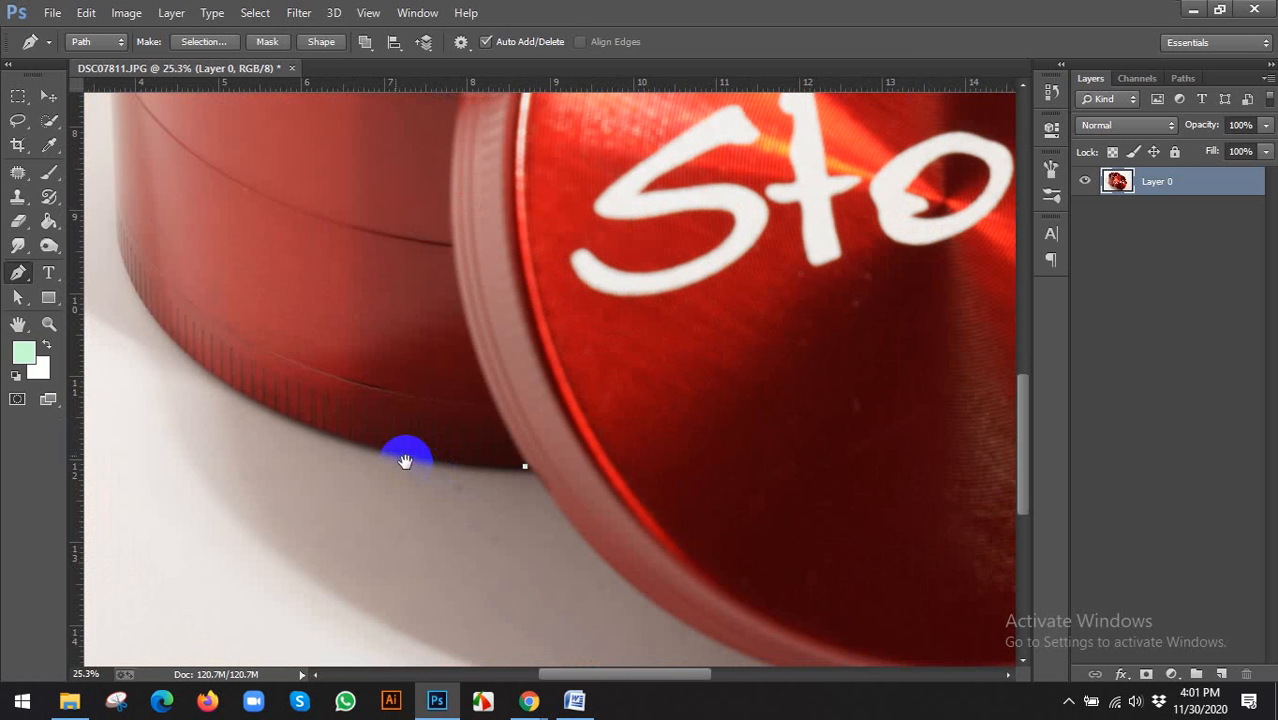
left_click_drag(259, 402, 211, 367)
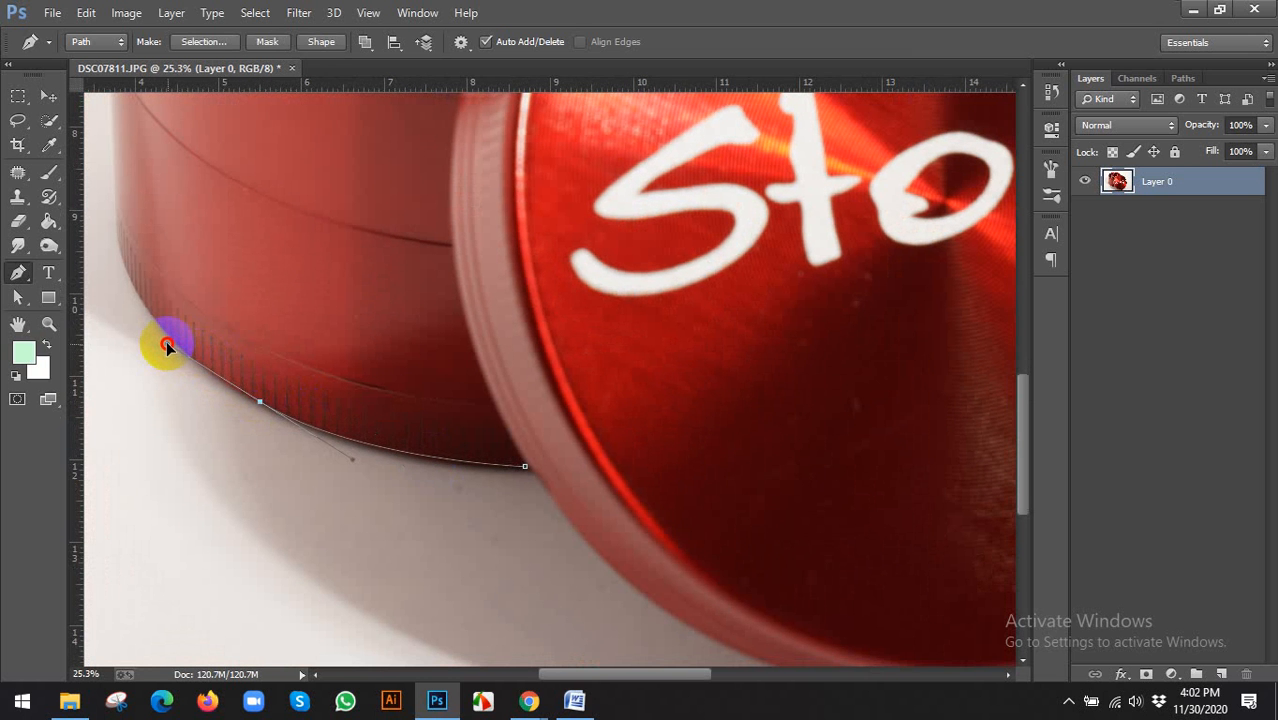
left_click(166, 343)
left_click_drag(214, 398, 324, 493)
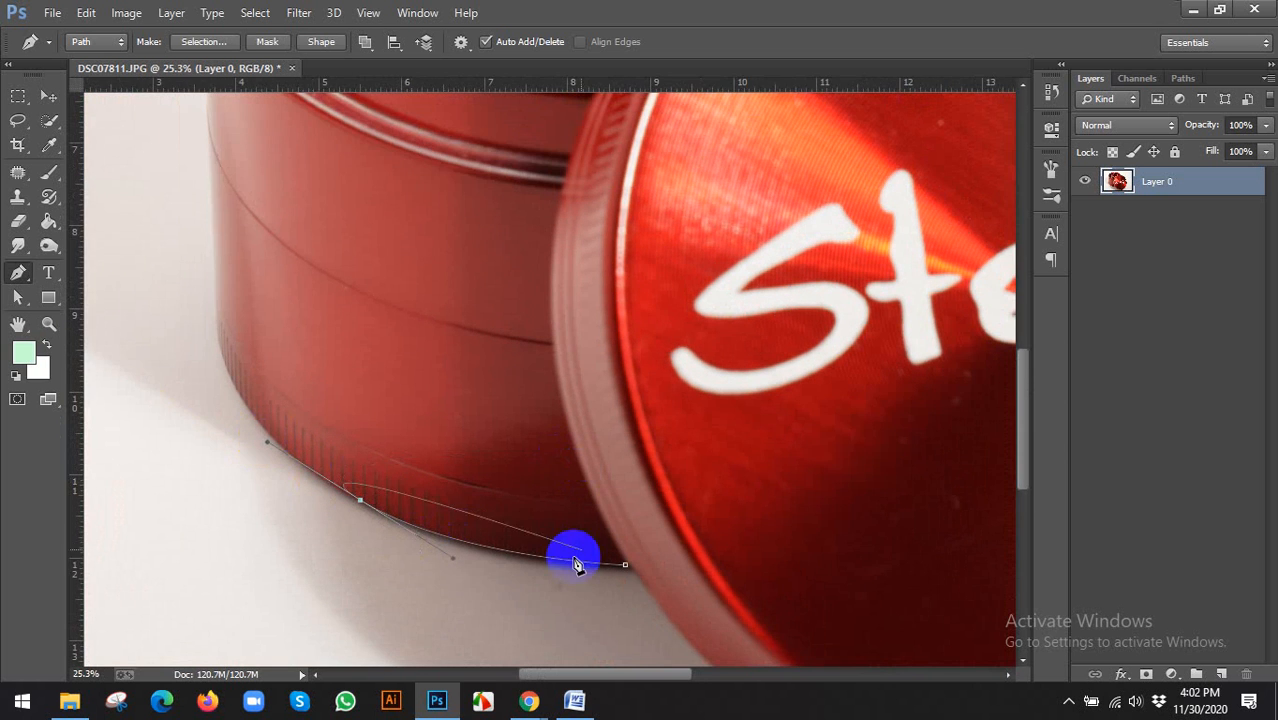
scroll(485, 645, "up", 2)
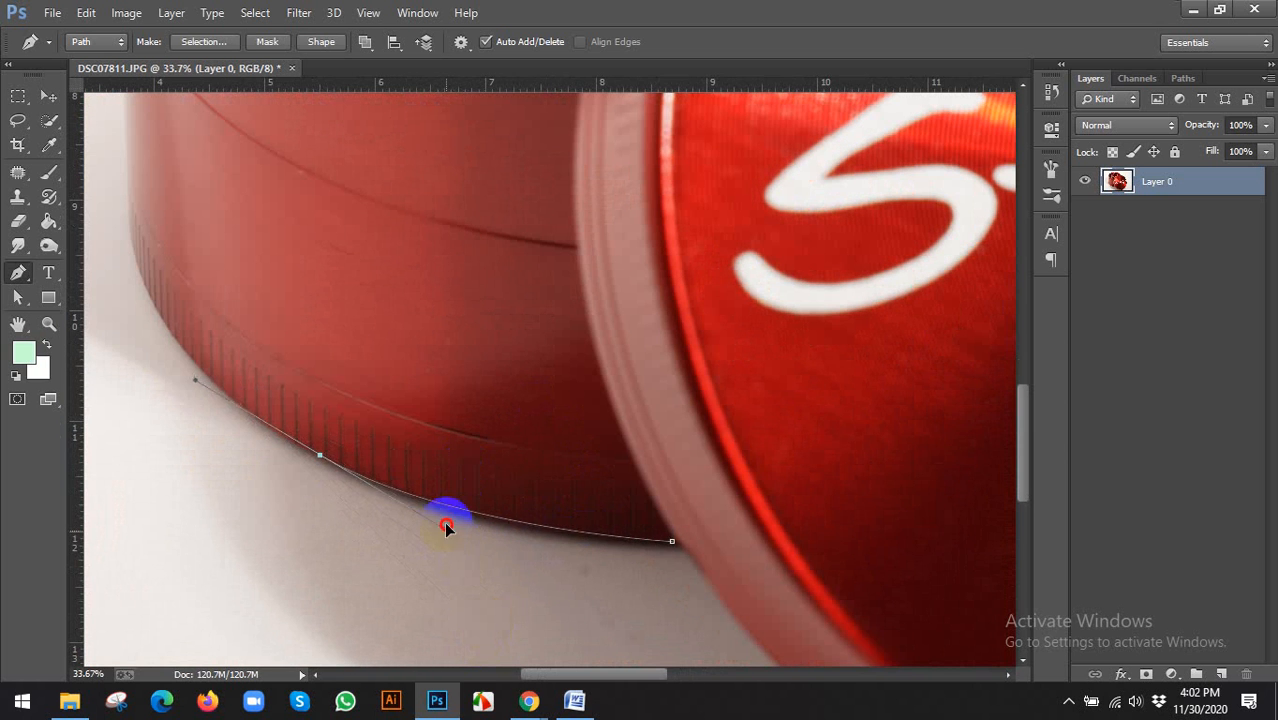
mouse_move(446, 525)
left_mouse_down()
mouse_move(449, 499)
mouse_move(452, 537)
left_mouse_up()
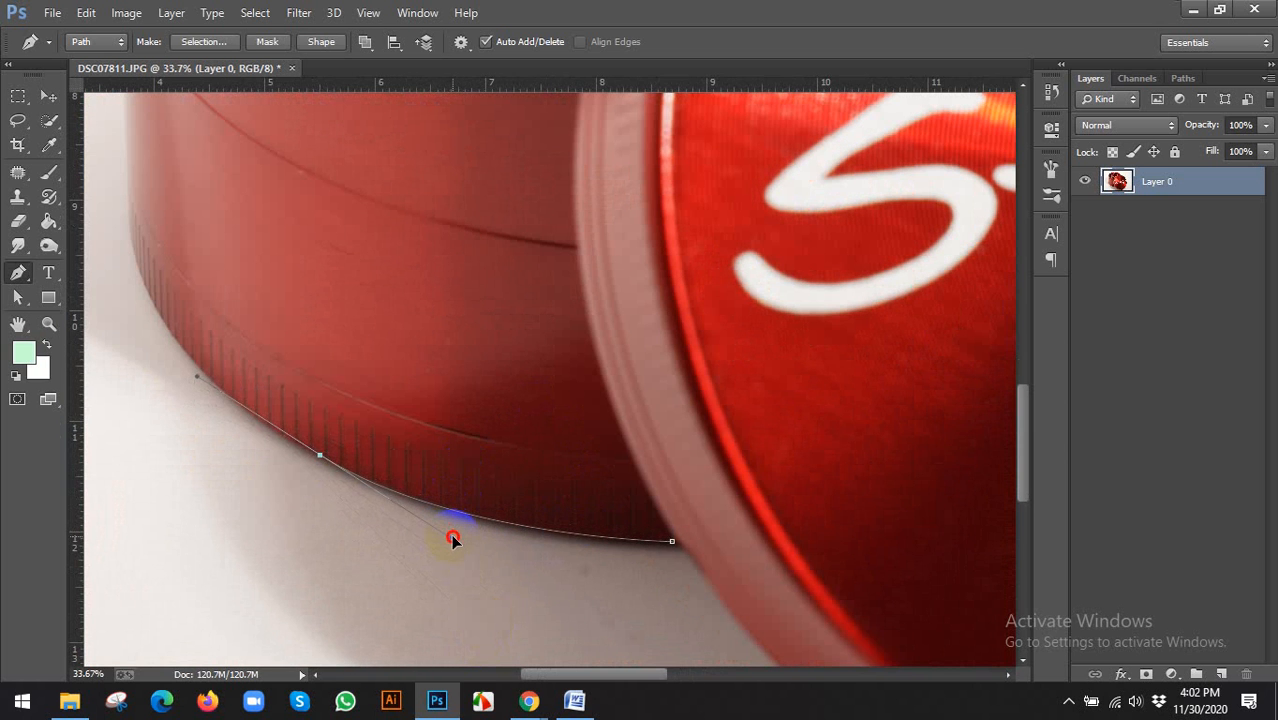
left_click_drag(337, 440, 382, 502)
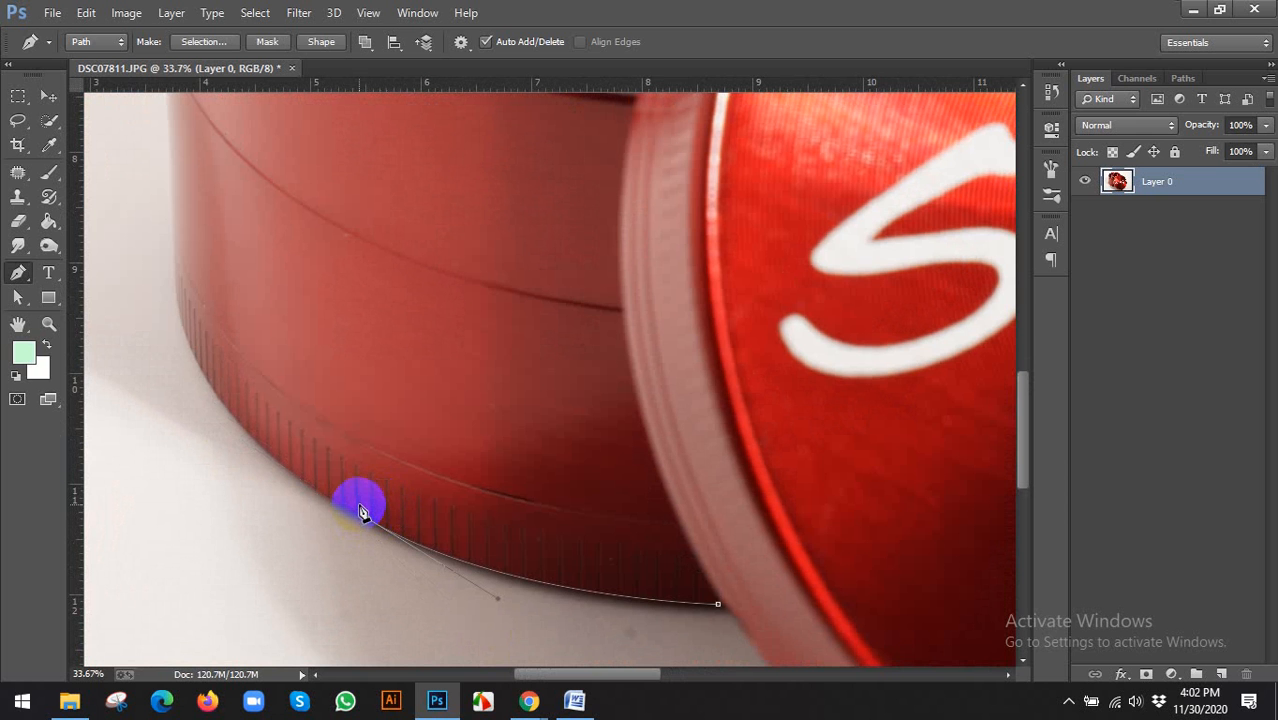
Continue the path around the body's lower-left curve and straight up its left side to the upper collar
scroll(362, 512, "down", 1)
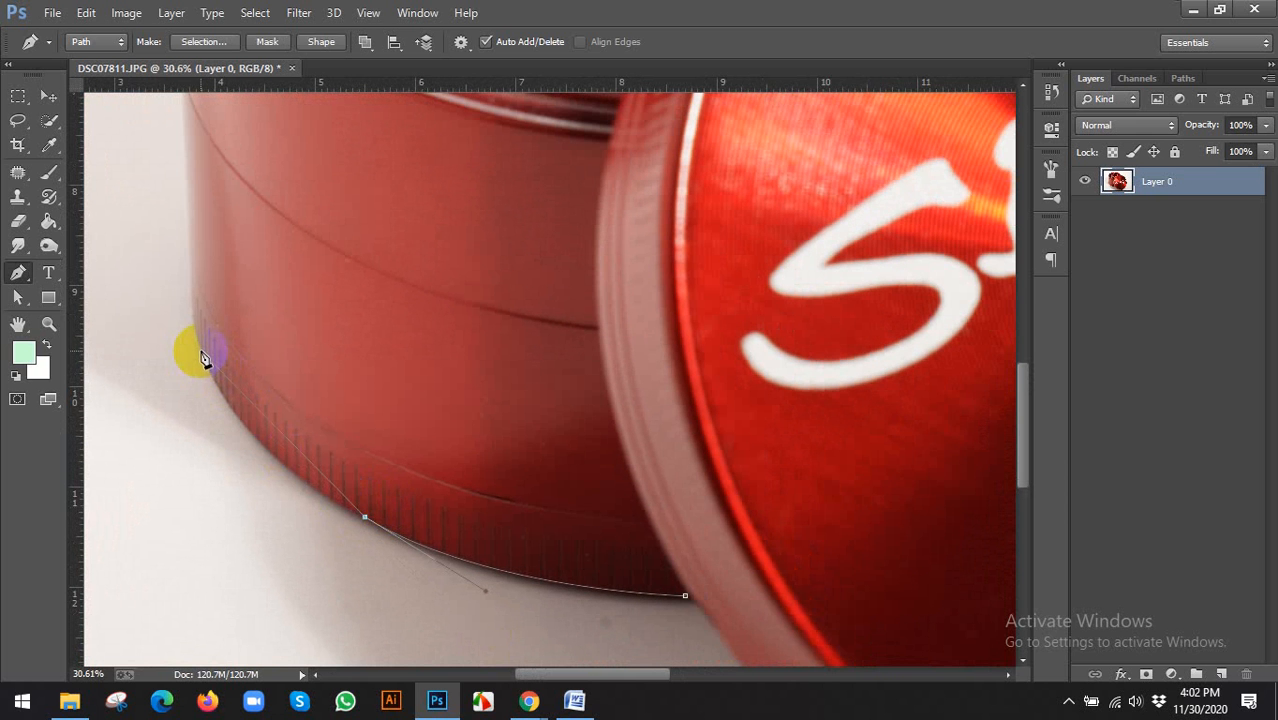
left_click_drag(201, 346, 242, 464)
scroll(205, 320, "up", 3)
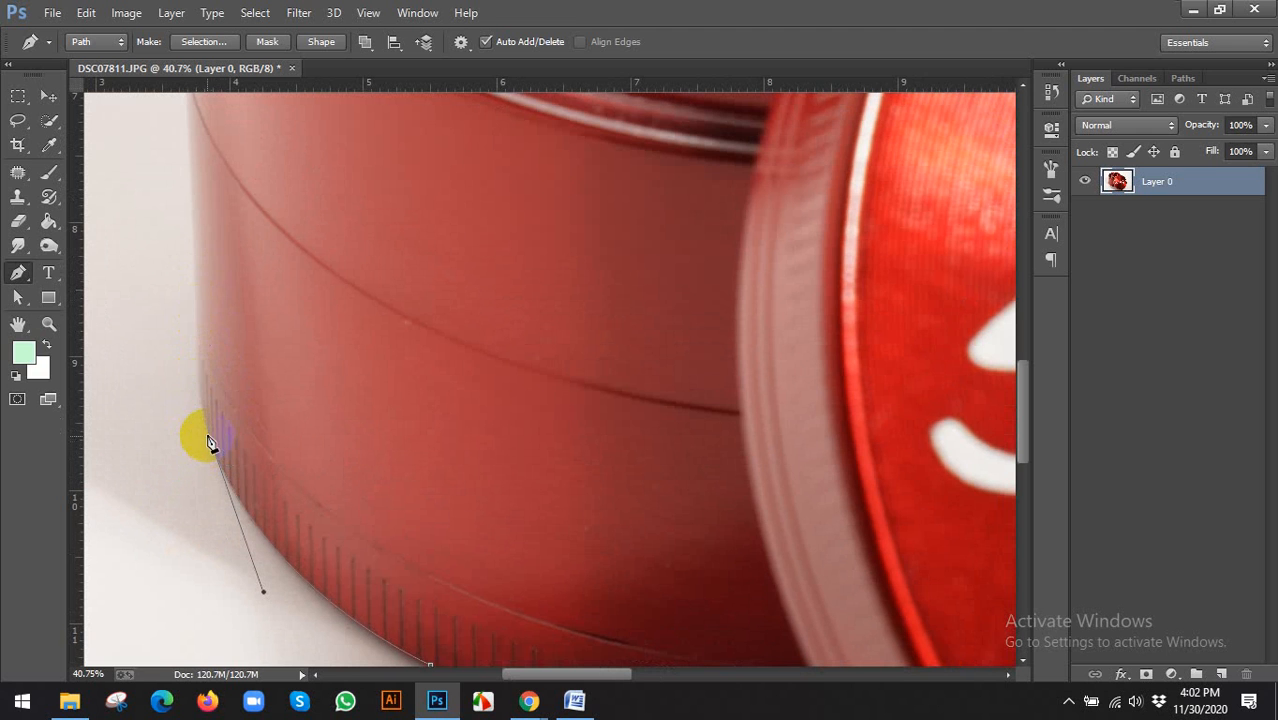
left_click(198, 372)
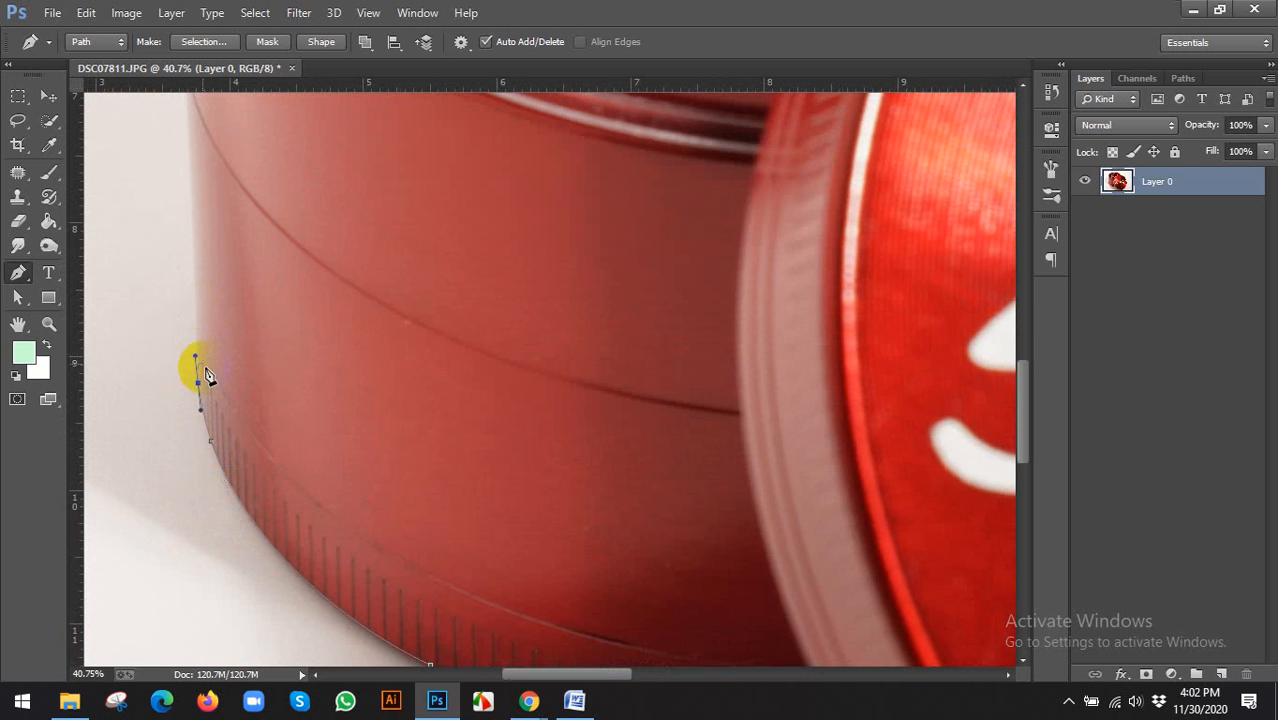
scroll(205, 375, "down", 5)
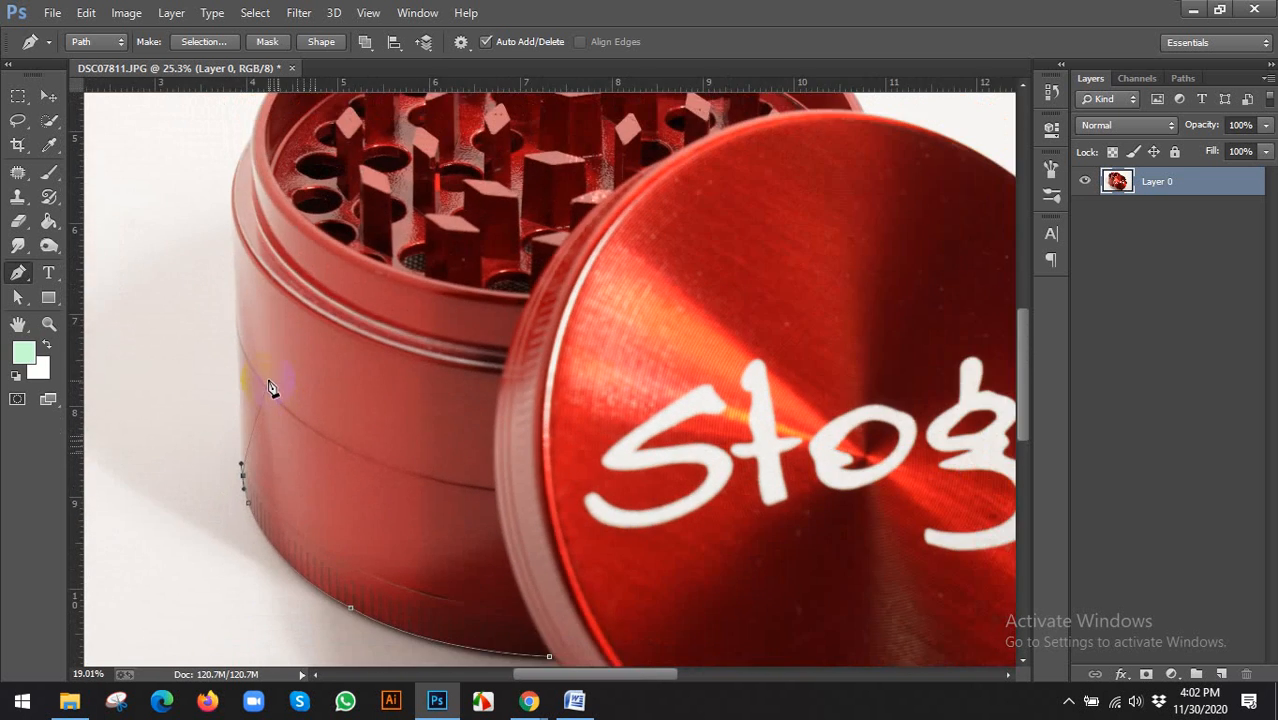
scroll(250, 350, "down", 2)
scroll(240, 274, "up", 5)
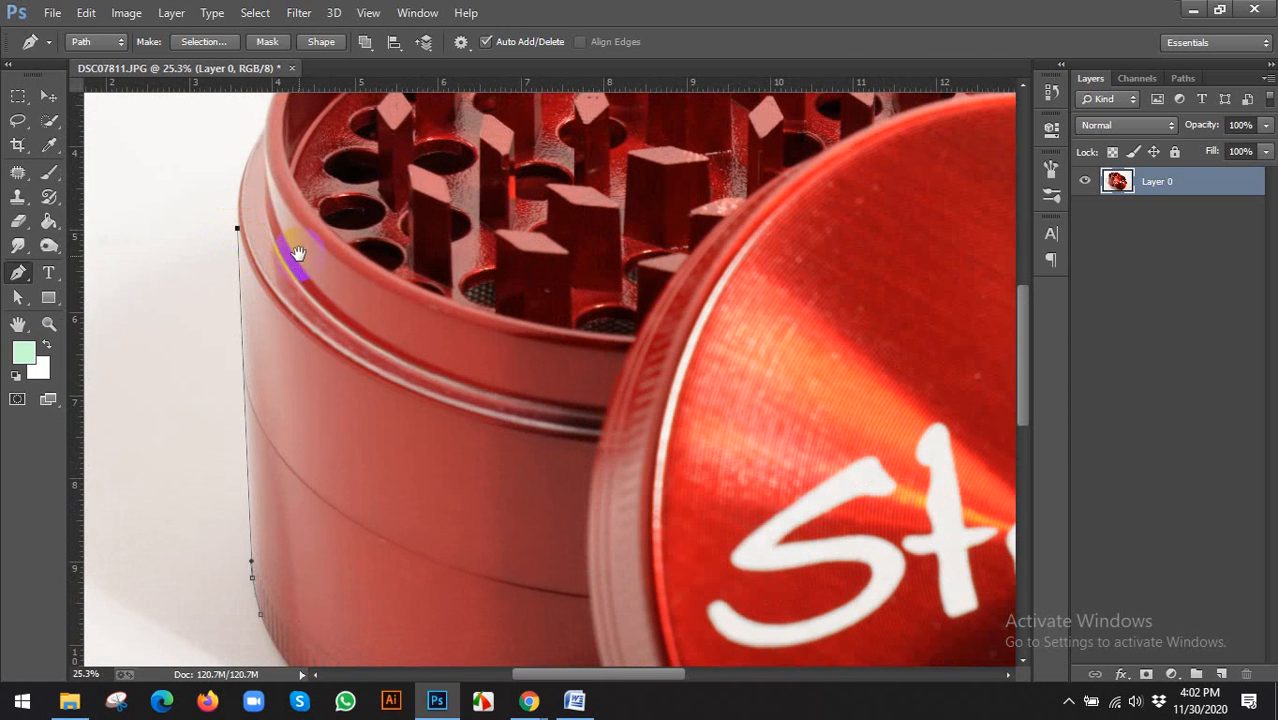
Curve the path along the collar's left edge to its junction with the rim and remove that anchor's outgoing handle
left_click_drag(290, 257, 277, 357)
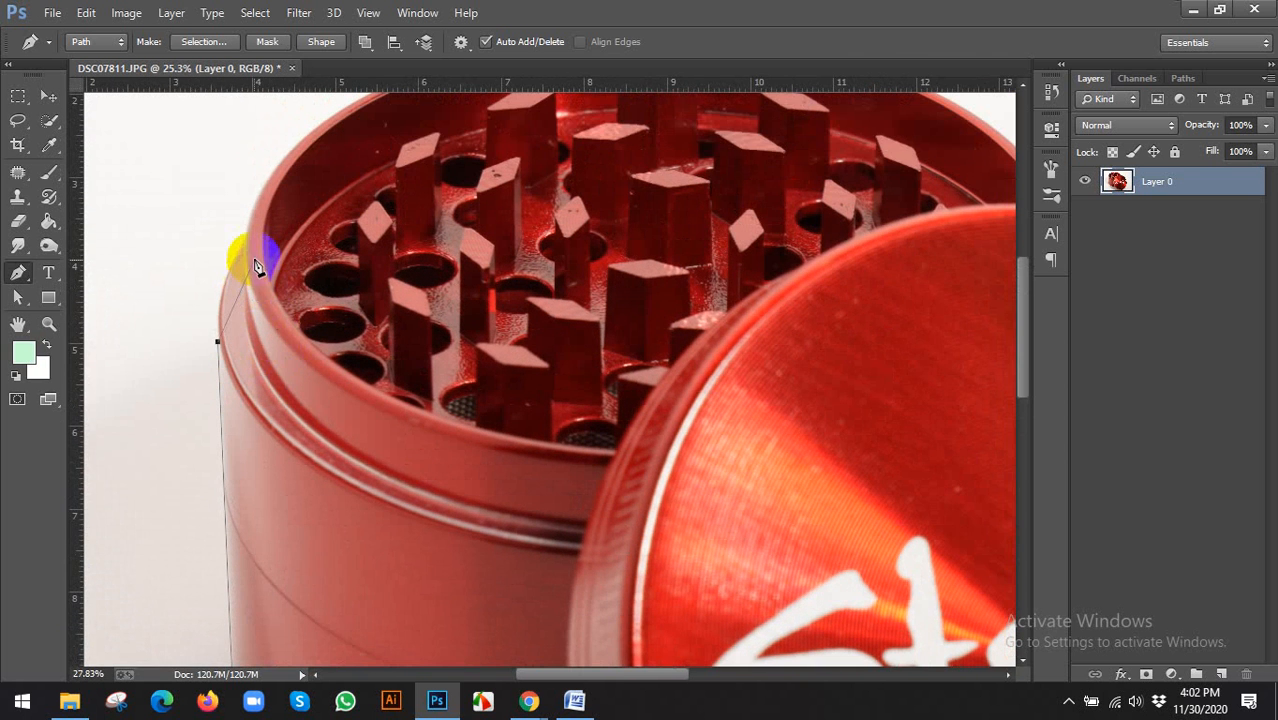
scroll(252, 252, "up", 4)
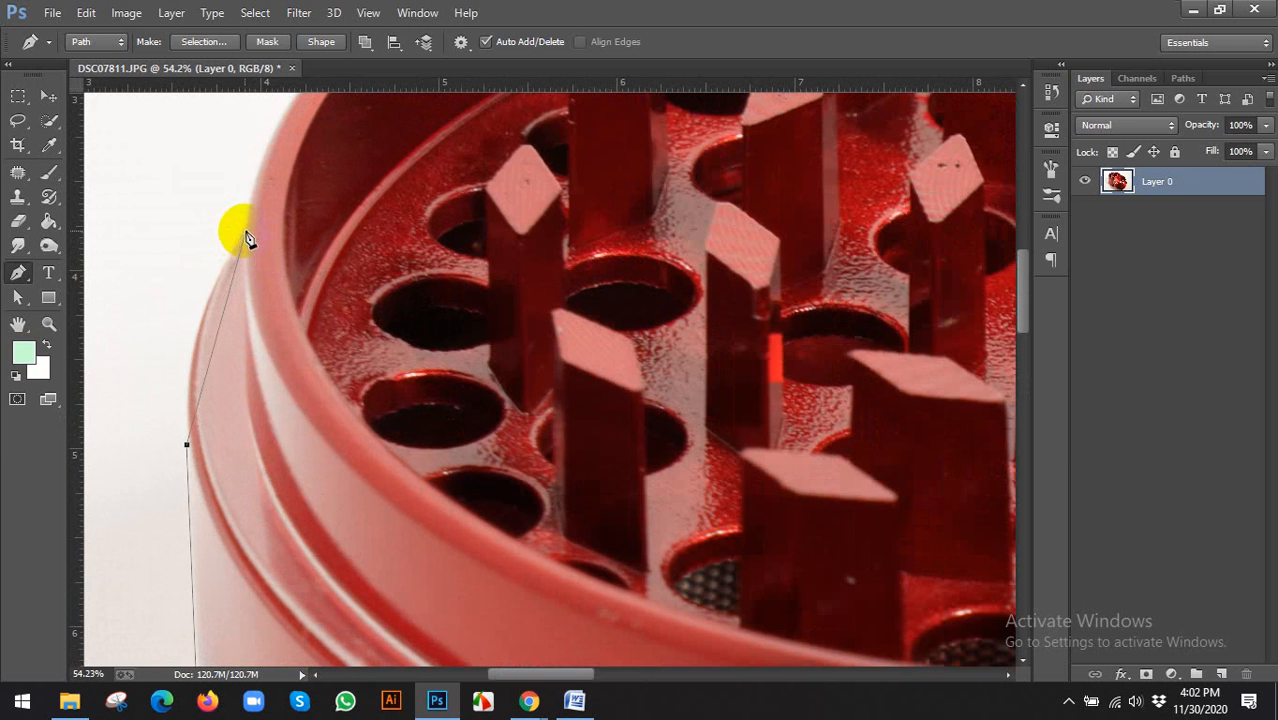
left_click_drag(244, 234, 221, 263)
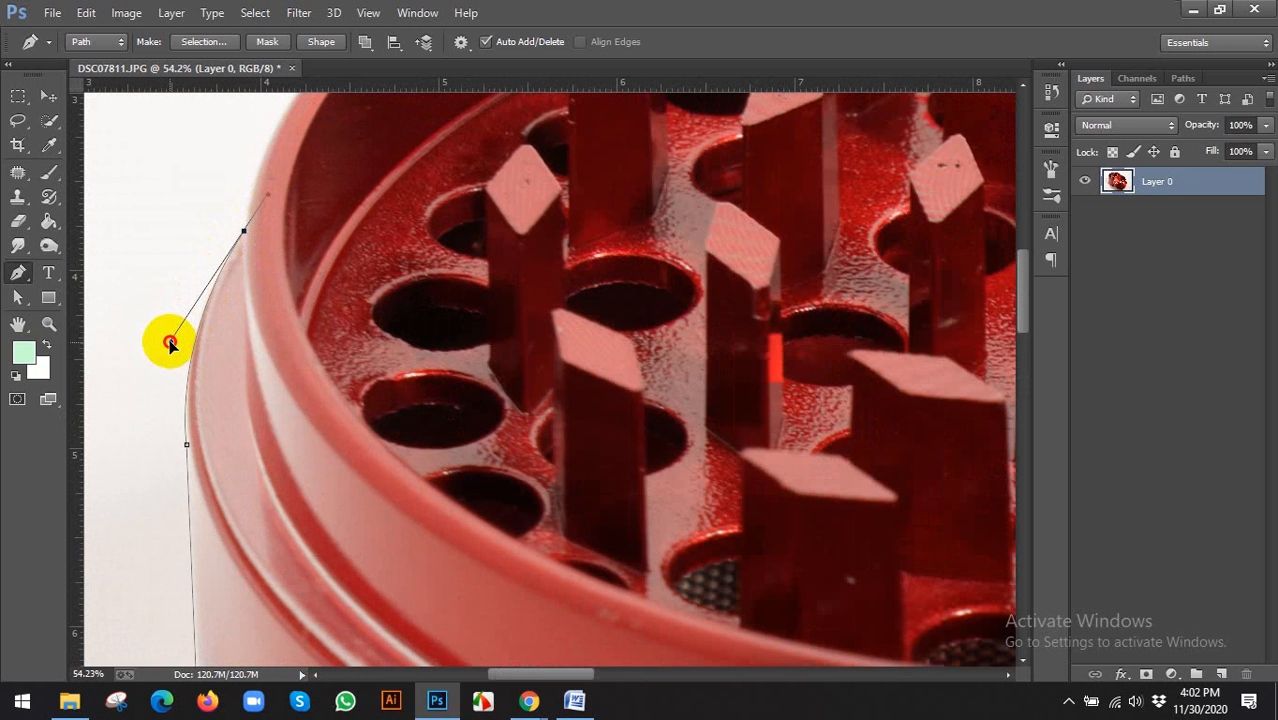
left_click(243, 232, "alt")
scroll(280, 254, "down", 3)
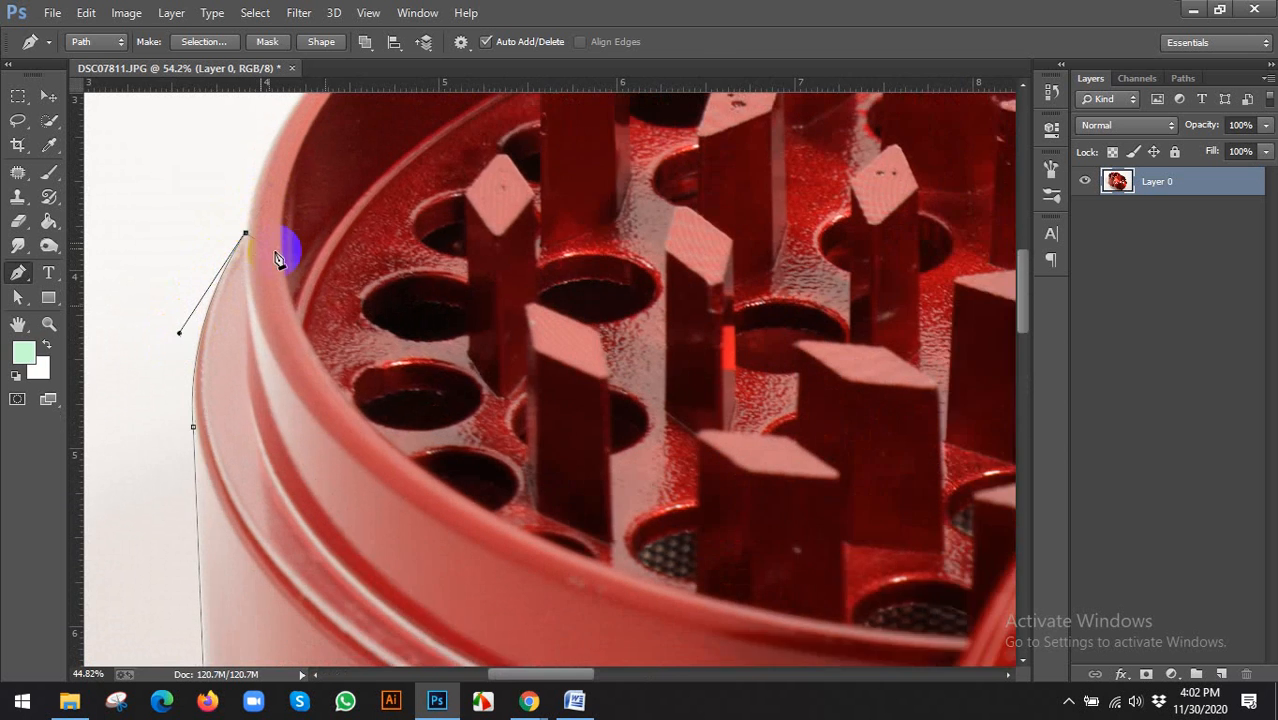
left_click_drag(322, 242, 294, 333)
scroll(296, 325, "down", 3)
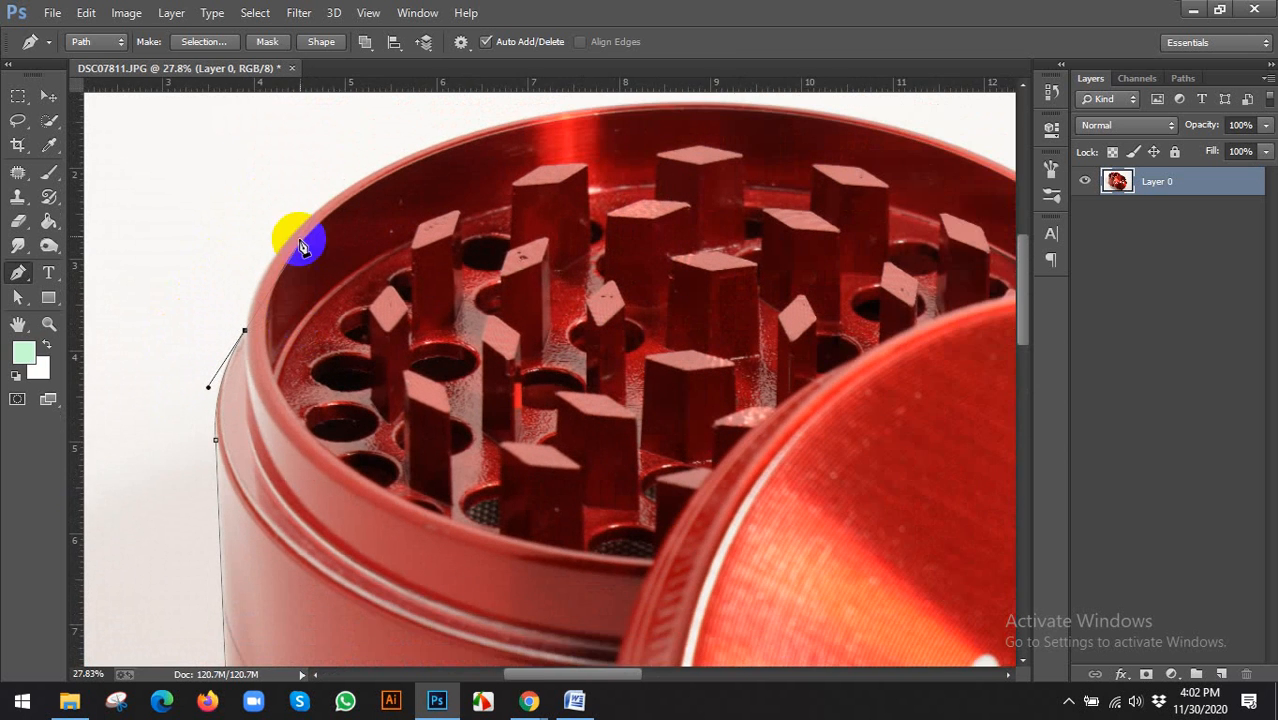
Curve the path along the rim's upper-left edge, adjust the handle to fit, and remove the new anchor's outgoing handle
scroll(340, 205, "up", 1)
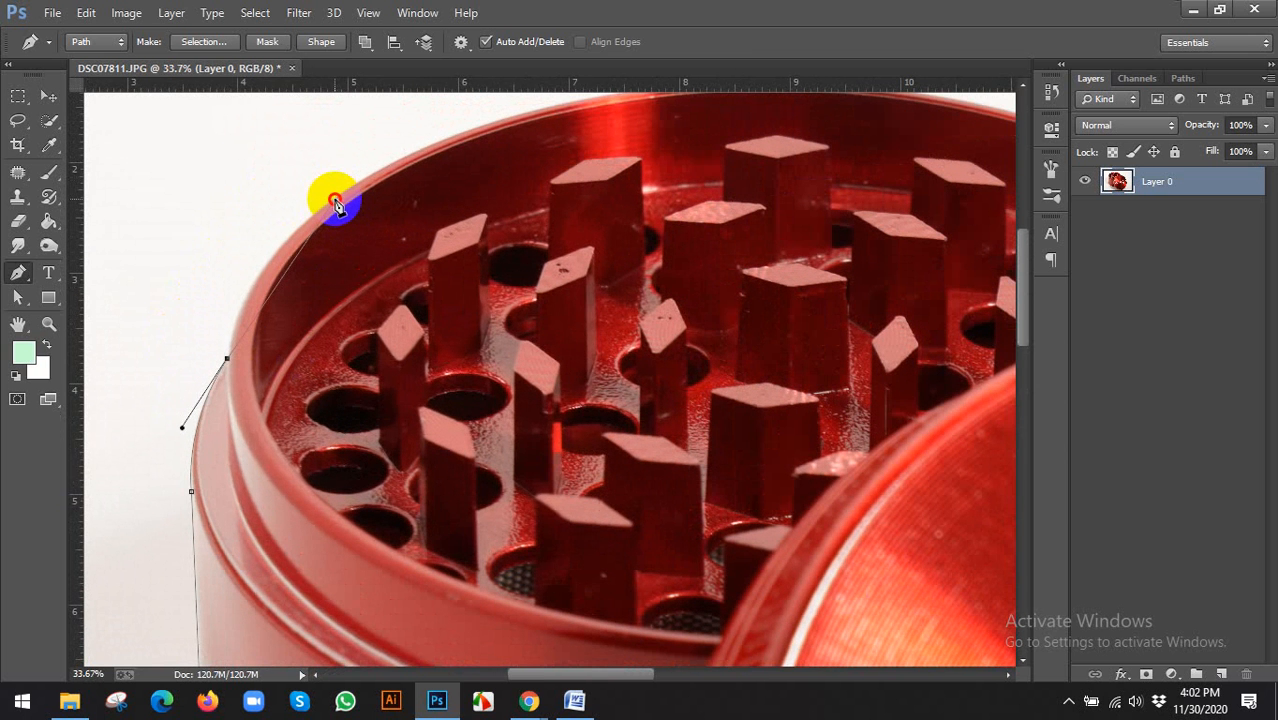
left_click_drag(335, 199, 383, 160)
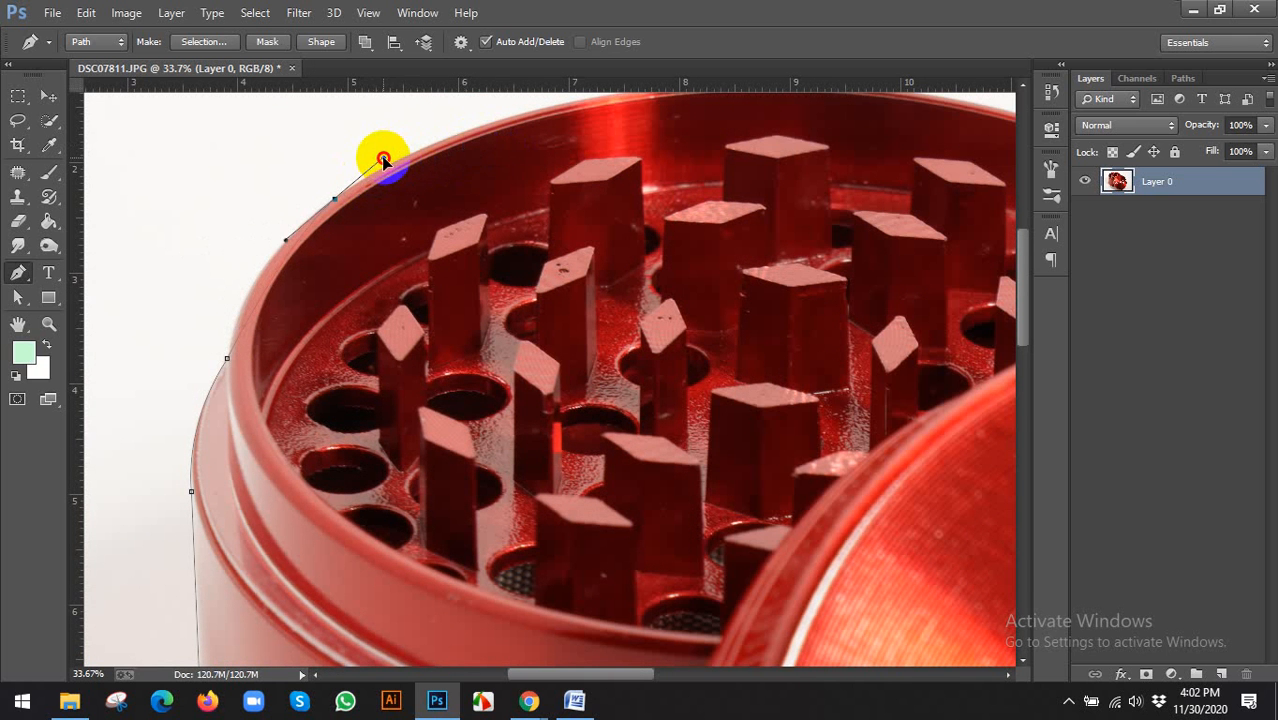
scroll(287, 244, "up", 1)
left_click(273, 247)
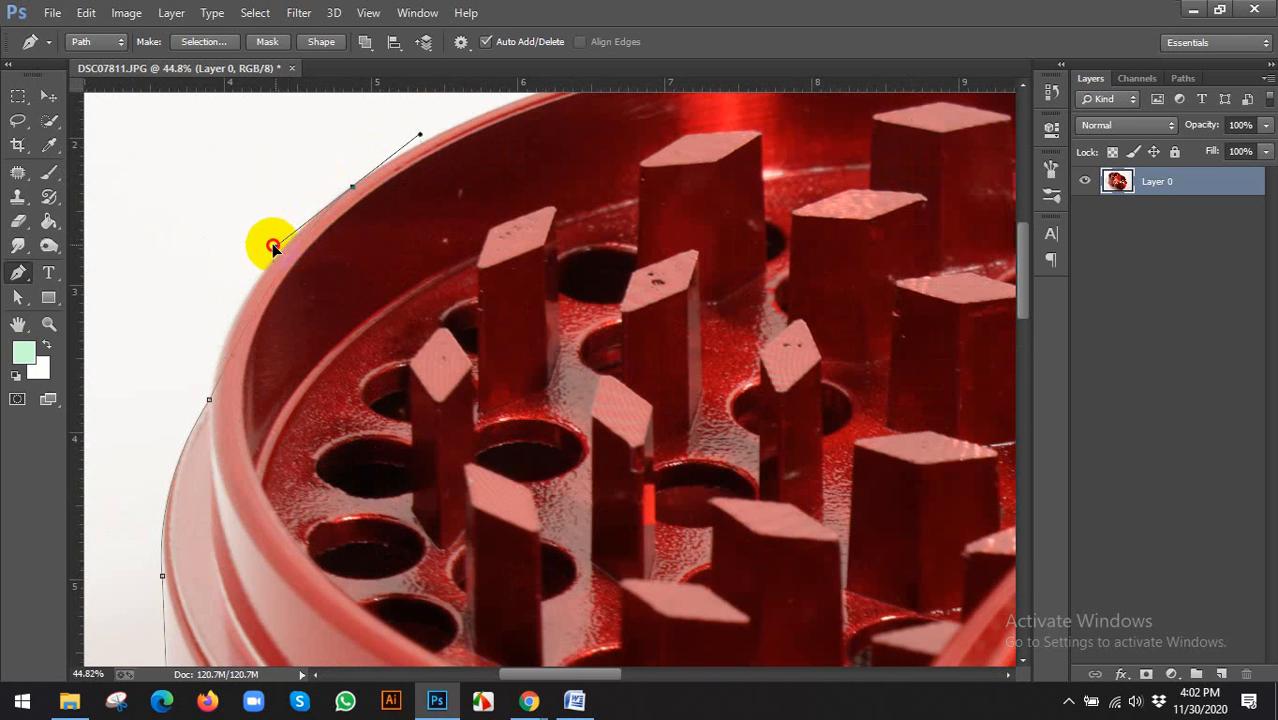
left_click_drag(223, 262, 228, 269)
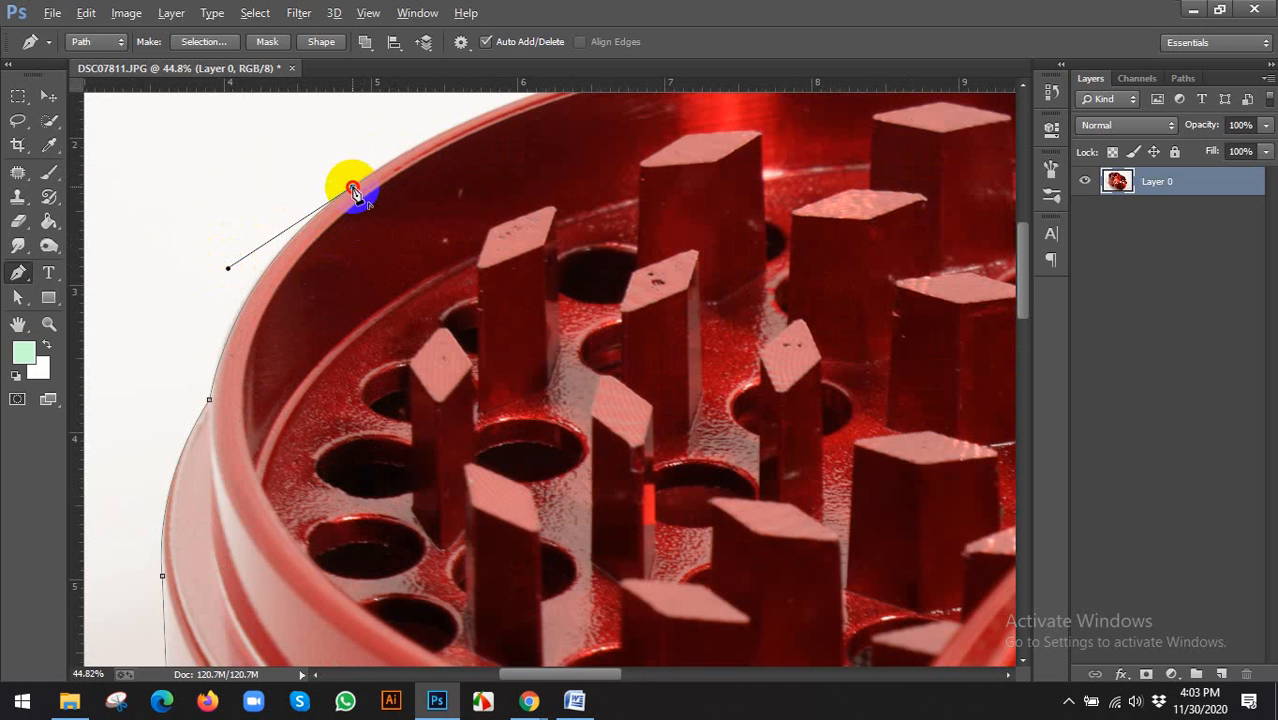
Extend the path with a curved segment from the upper-left rim to the bright highlight at the rim's top
scroll(354, 194, "down", 3)
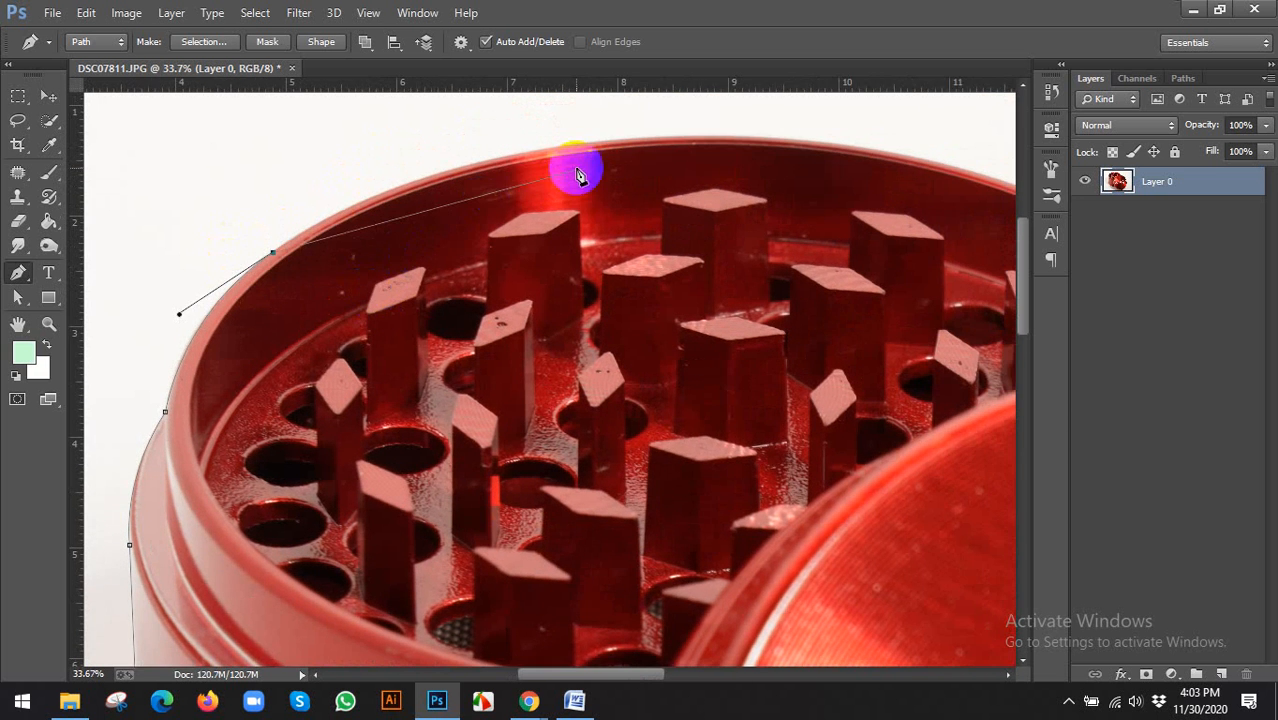
scroll(577, 175, "down", 2)
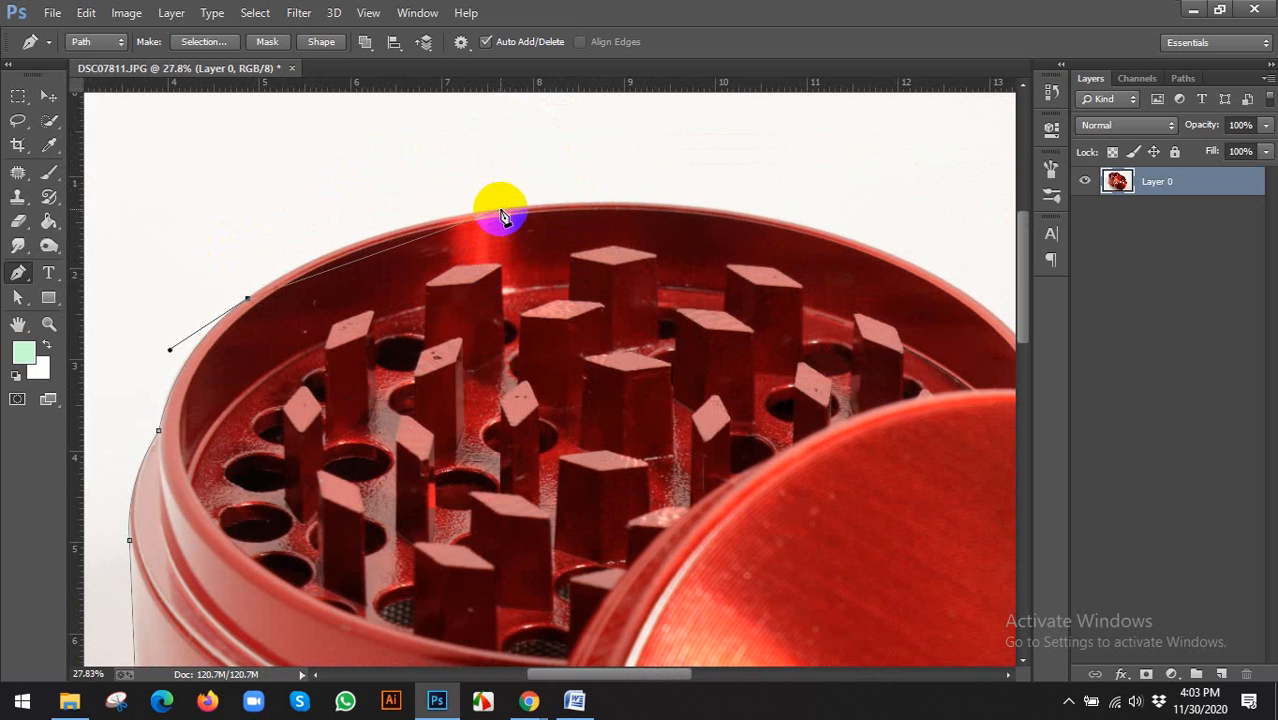
left_click_drag(501, 212, 316, 230)
scroll(491, 248, "right", 2)
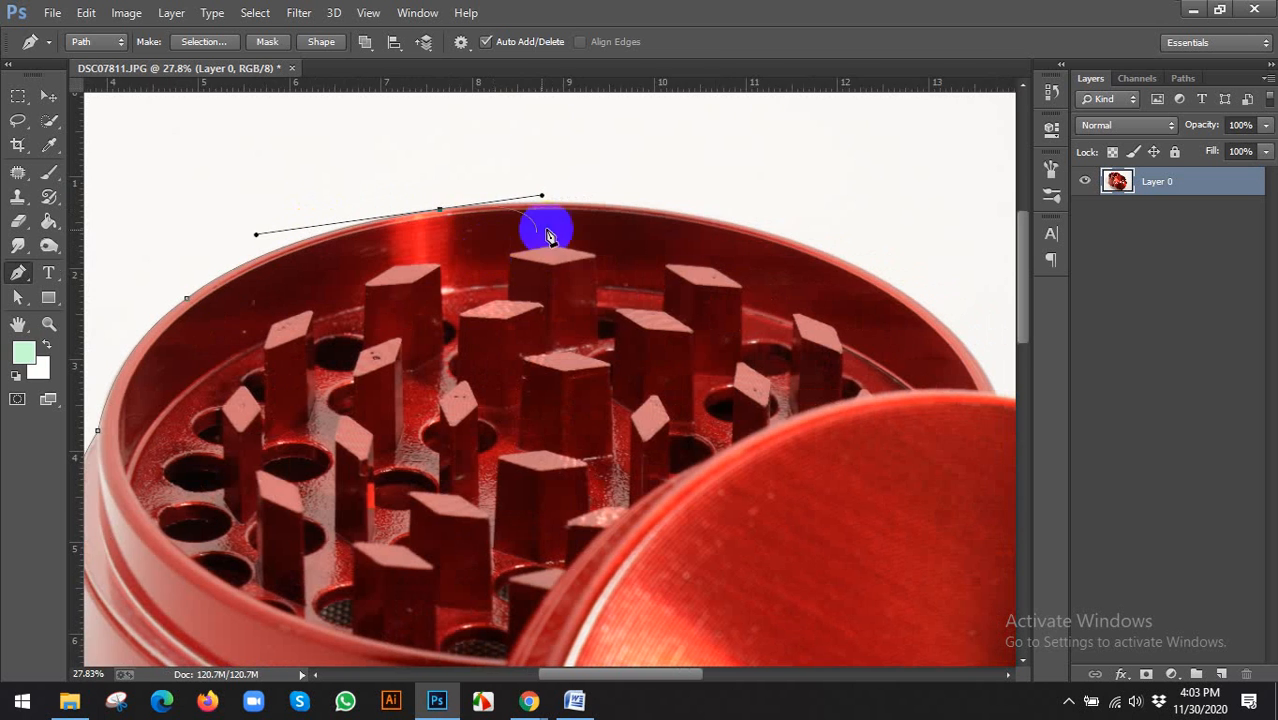
Add a curved segment over the rim's crest to its upper-right edge and adjust its incoming handle to the edge
scroll(549, 236, "down", 1)
scroll(540, 218, "right", 3)
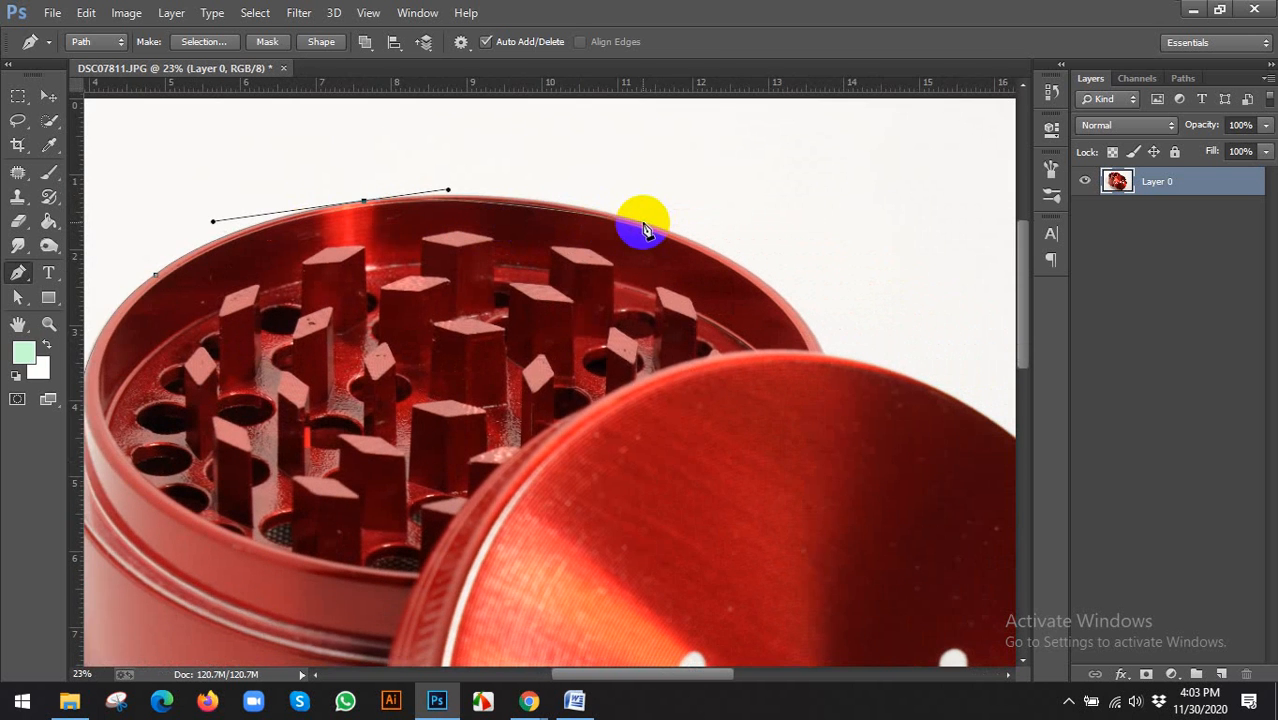
scroll(645, 230, "up", 1)
left_click_drag(604, 212, 677, 233)
scroll(566, 198, "up", 1)
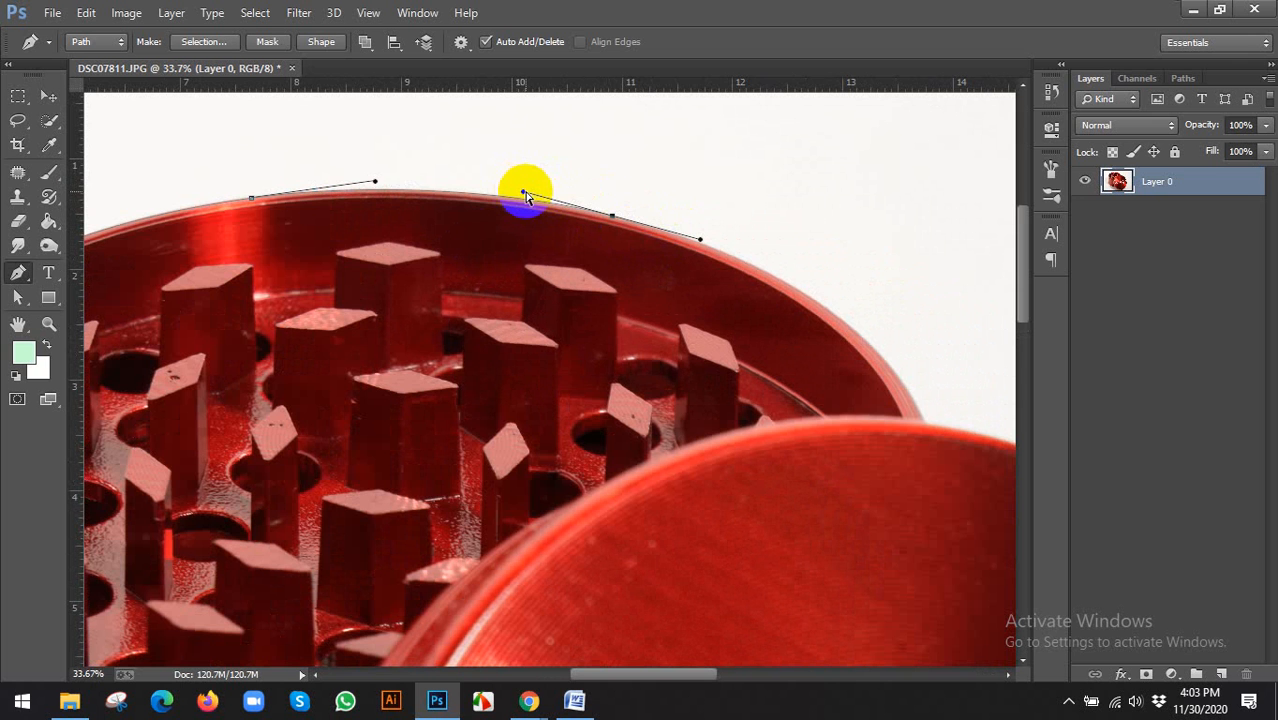
left_click_drag(525, 191, 513, 192)
Curve the path down the rim's right edge to its junction with the lid, fit the handle, and remove the outgoing handle
scroll(605, 234, "down", 1)
left_click_drag(608, 250, 496, 204)
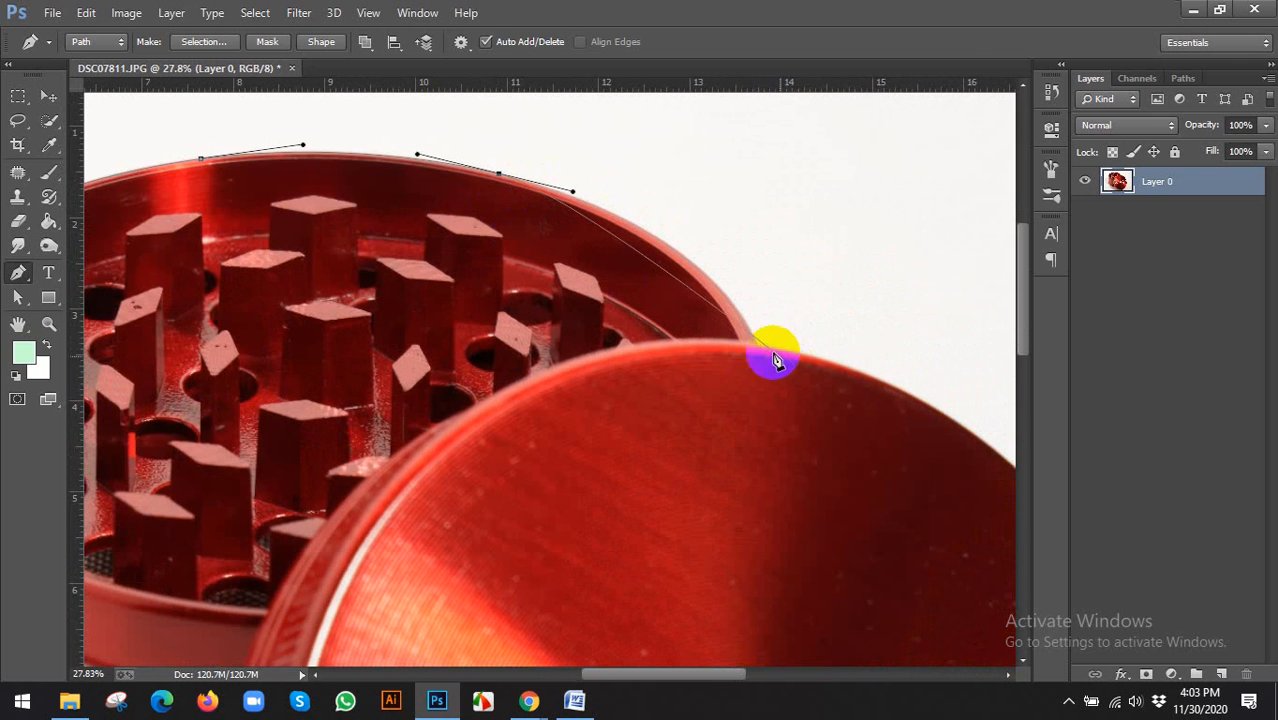
scroll(750, 345, "up", 1)
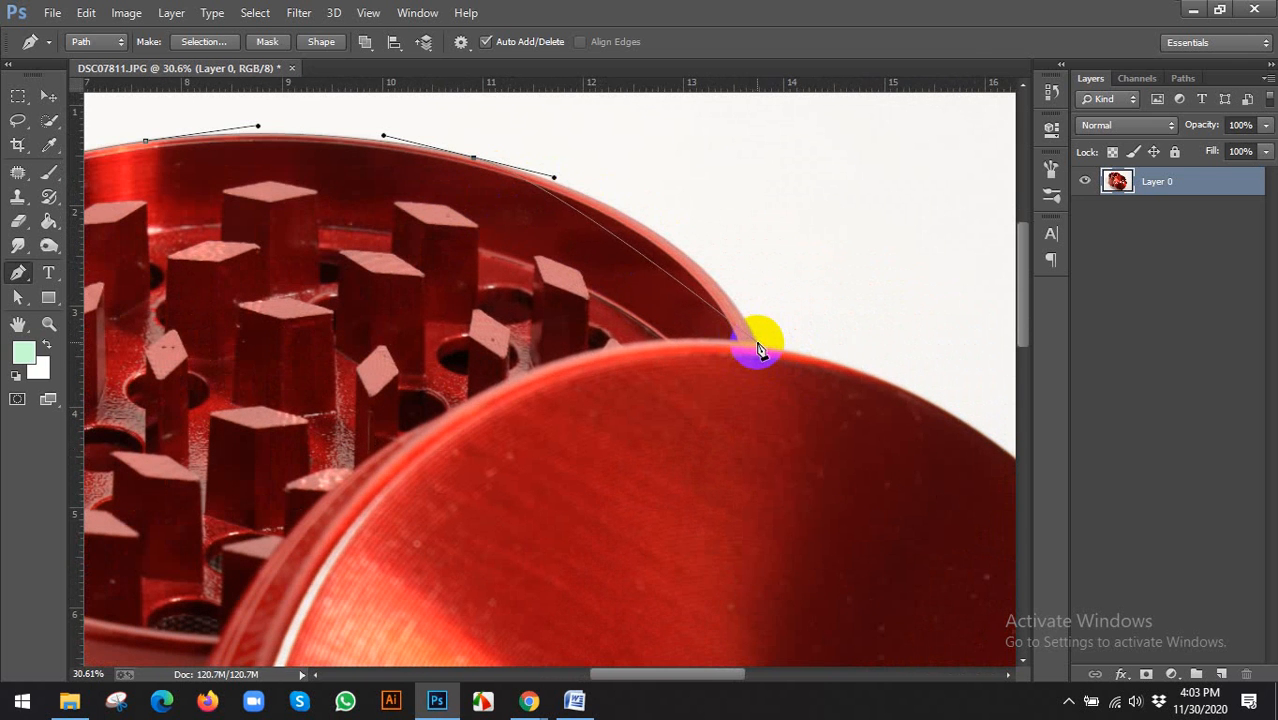
left_click_drag(756, 344, 772, 407)
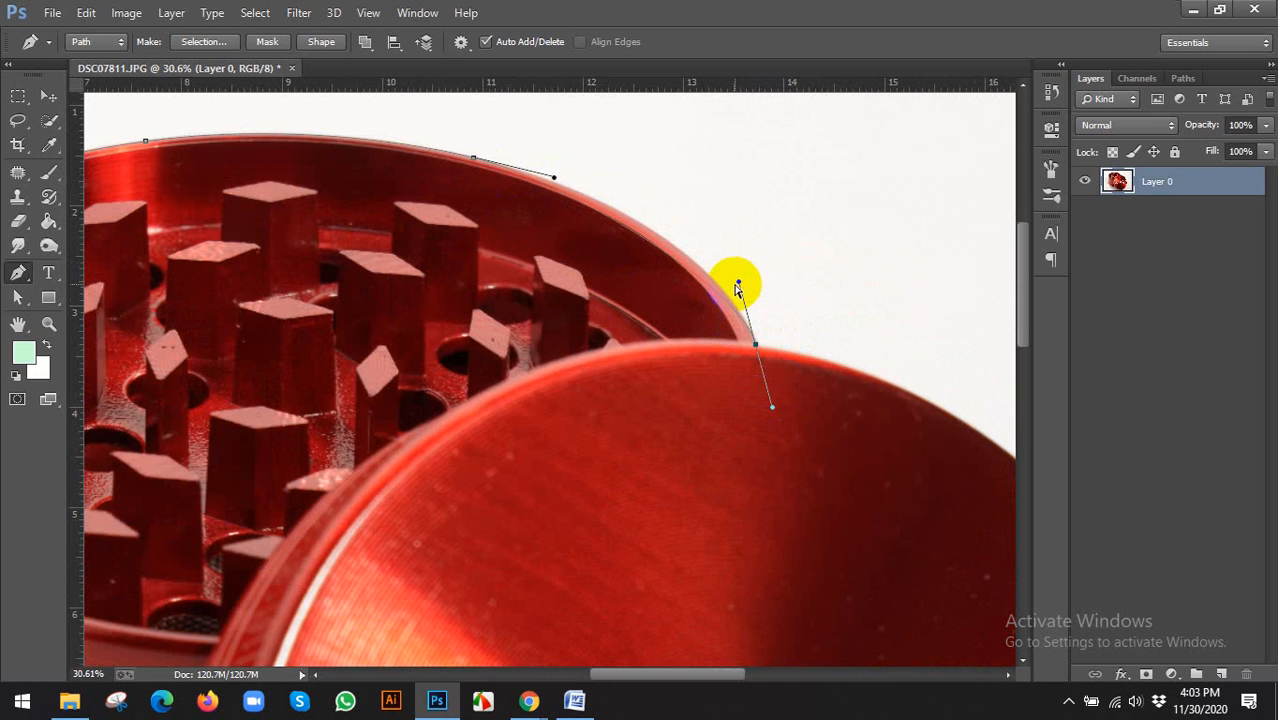
left_click_drag(739, 283, 695, 226)
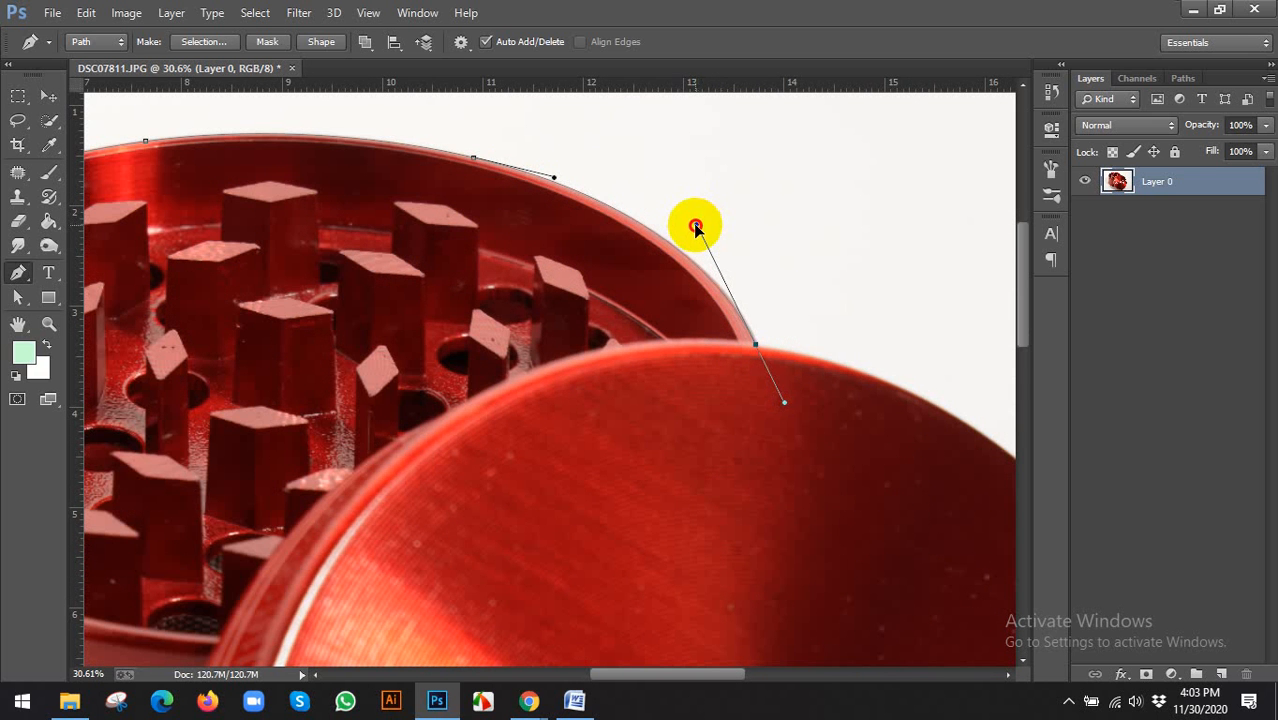
scroll(695, 226, "down", 2)
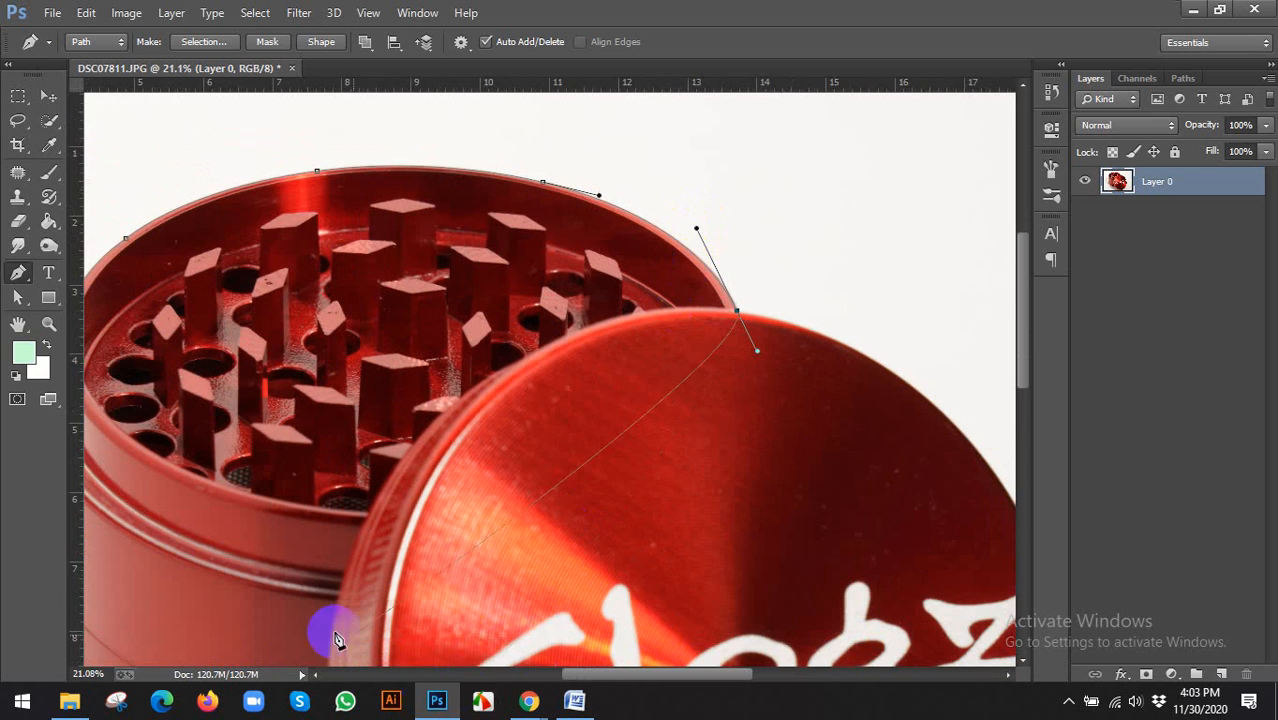
left_click(82, 712)
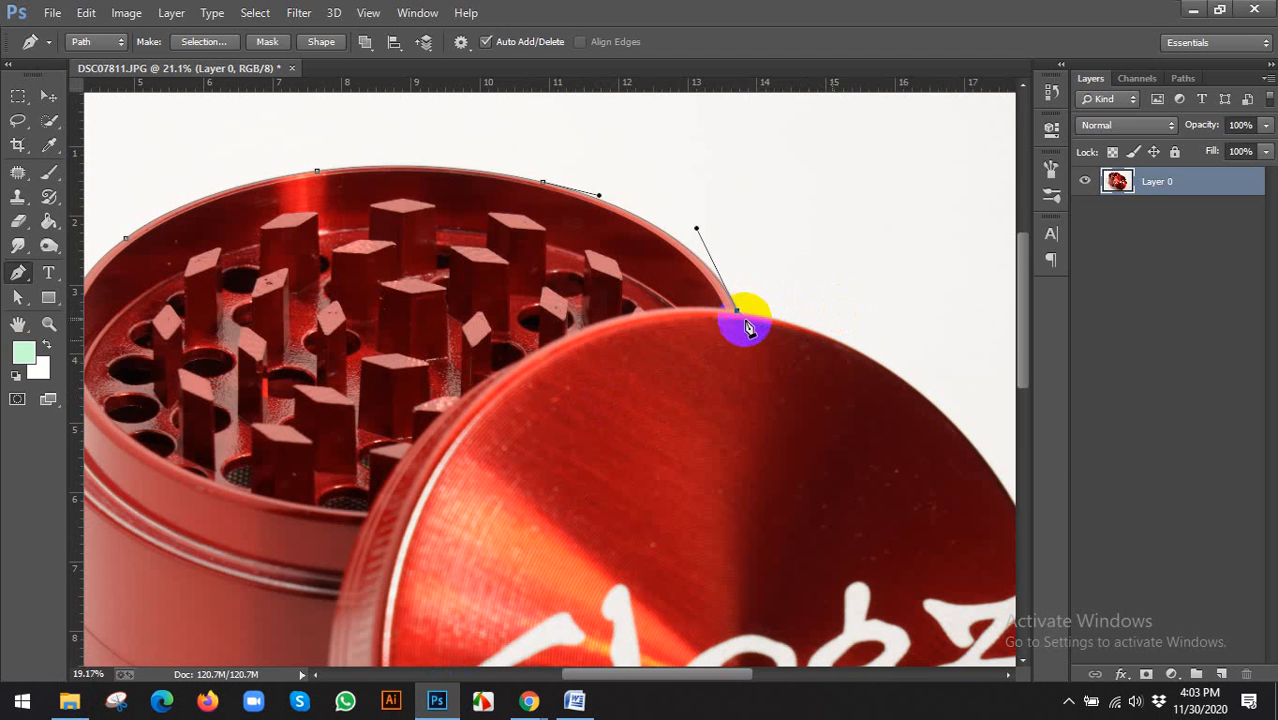
Trace the lid's right side with two curved segments, placing anchors on its upper-right and lower-right edges
scroll(746, 322, "down", 2)
left_click_drag(760, 372, 645, 294)
scroll(798, 325, "up", 1)
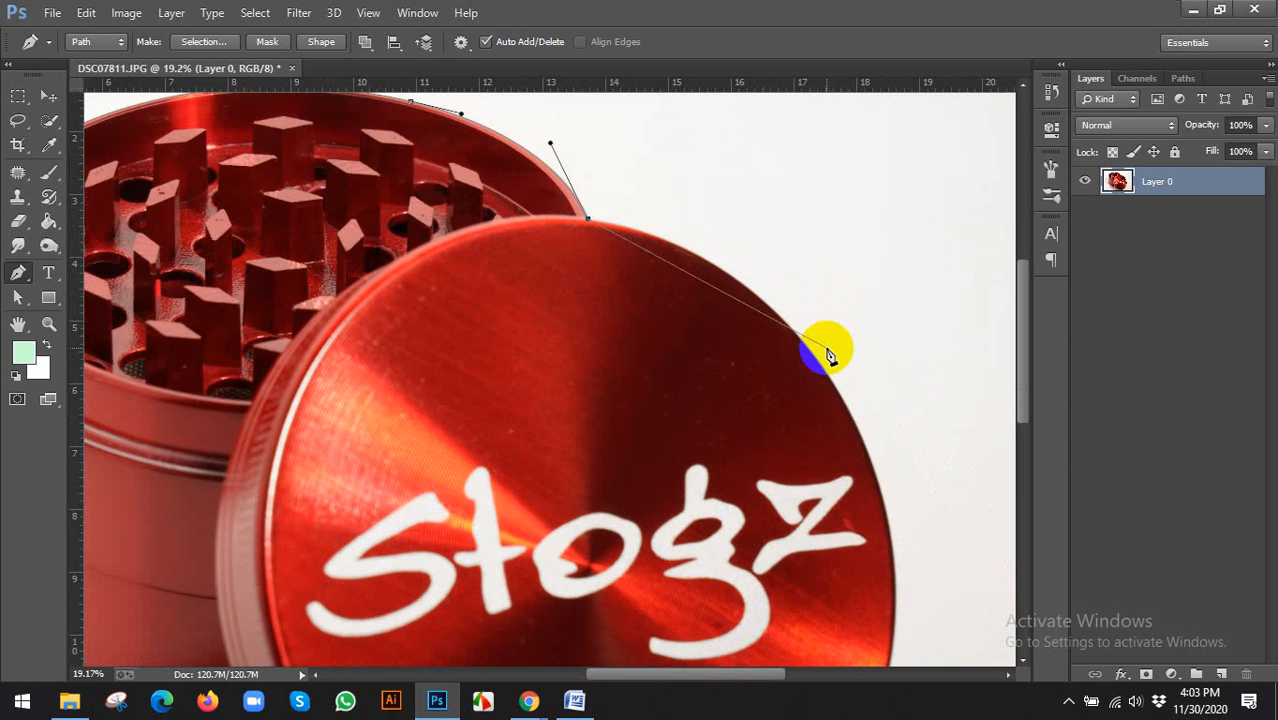
left_click_drag(796, 332, 891, 444)
scroll(760, 360, "down", 2)
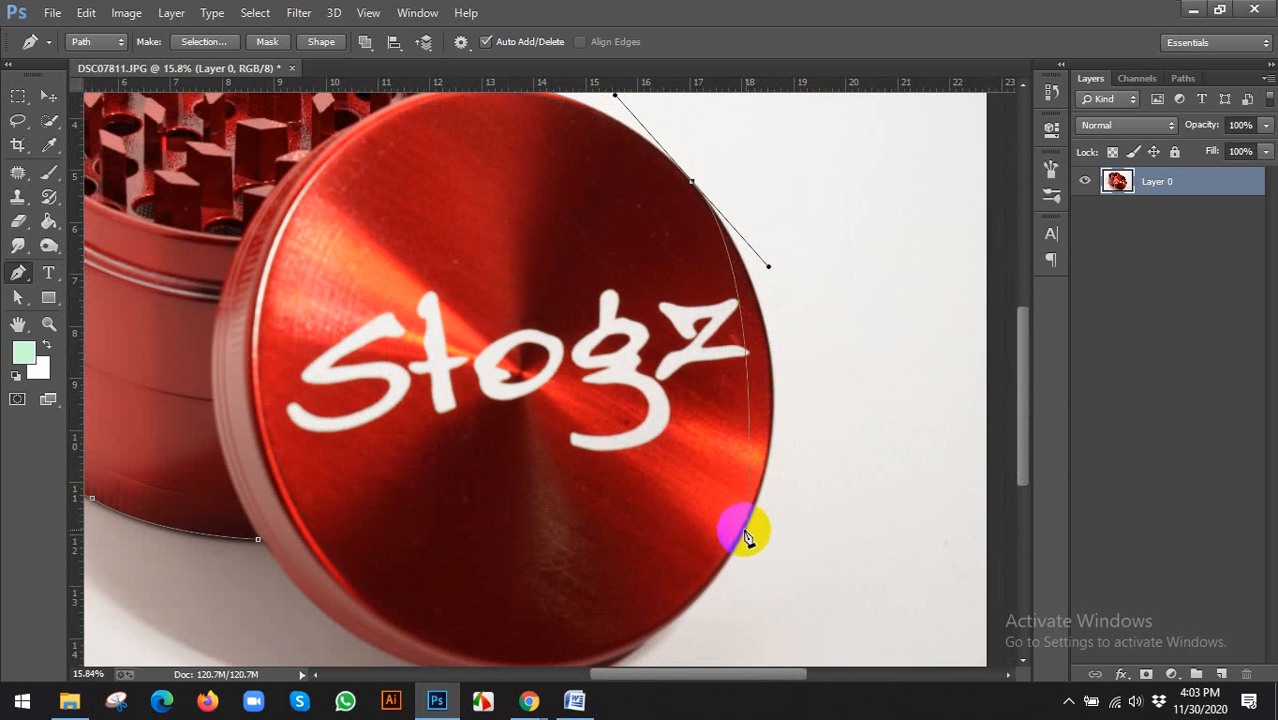
left_click_drag(743, 534, 800, 412)
Continue the path around the lid's bottom edge and up its lower-left edge with two curved segments
scroll(727, 510, "down", 3)
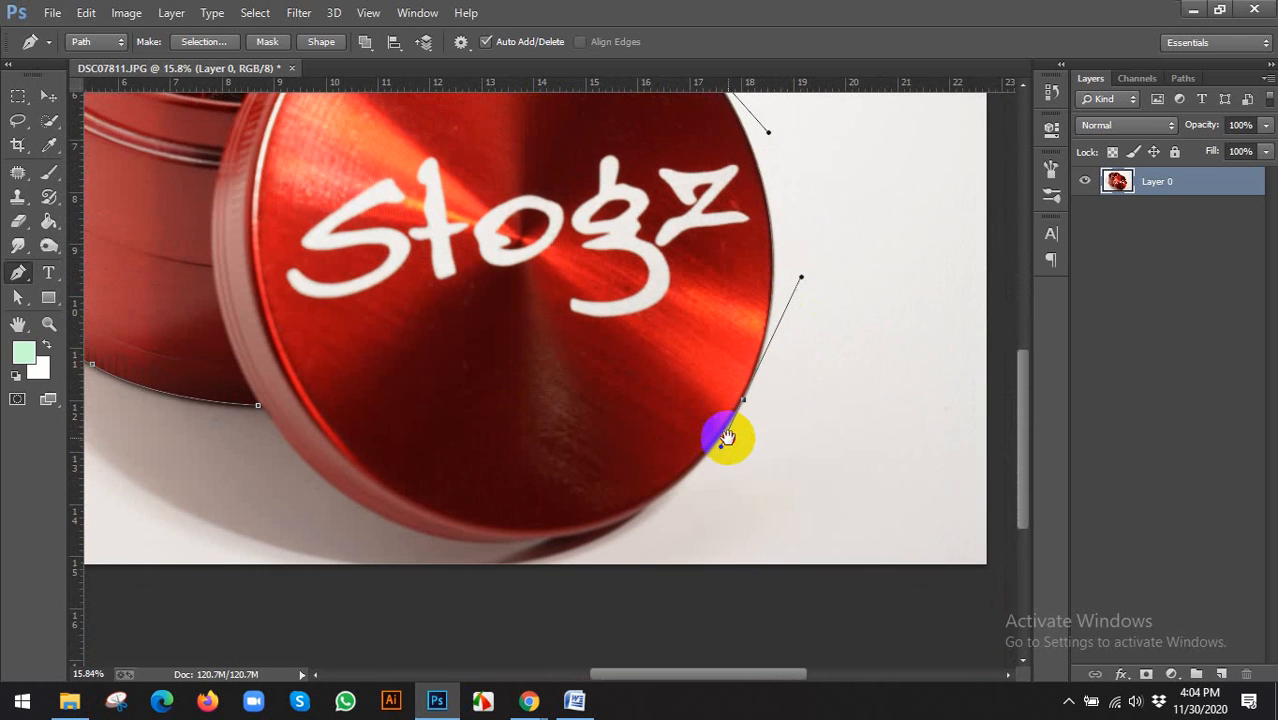
scroll(590, 575, "up", 2)
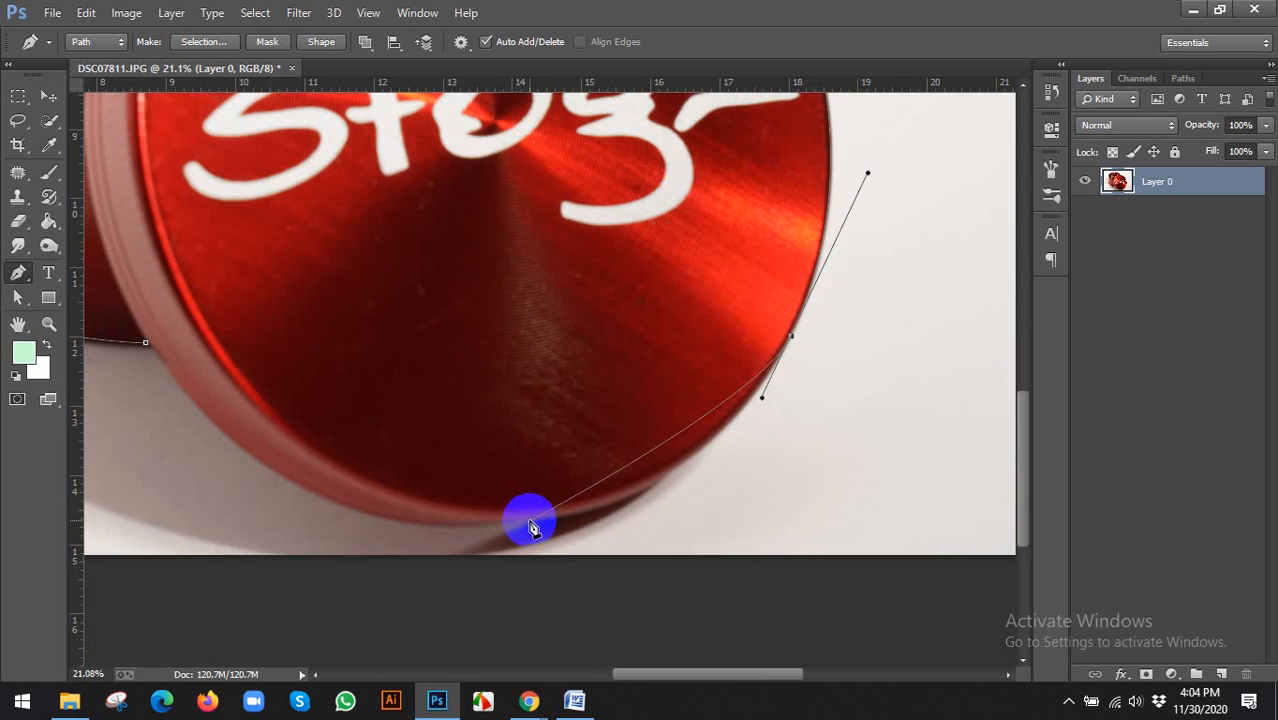
left_click_drag(529, 521, 683, 502)
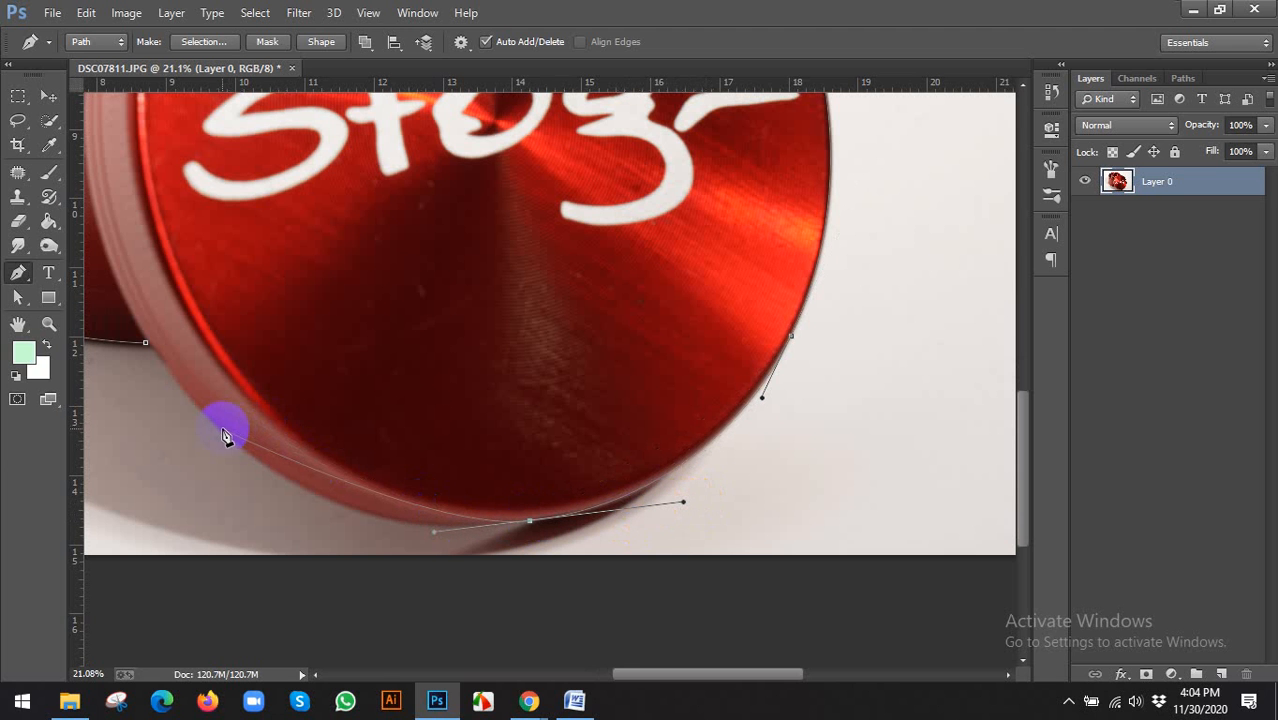
left_click_drag(222, 430, 332, 528)
Add a curved anchor beside the junction of body and lid and close the path at its starting anchor
left_click(146, 343)
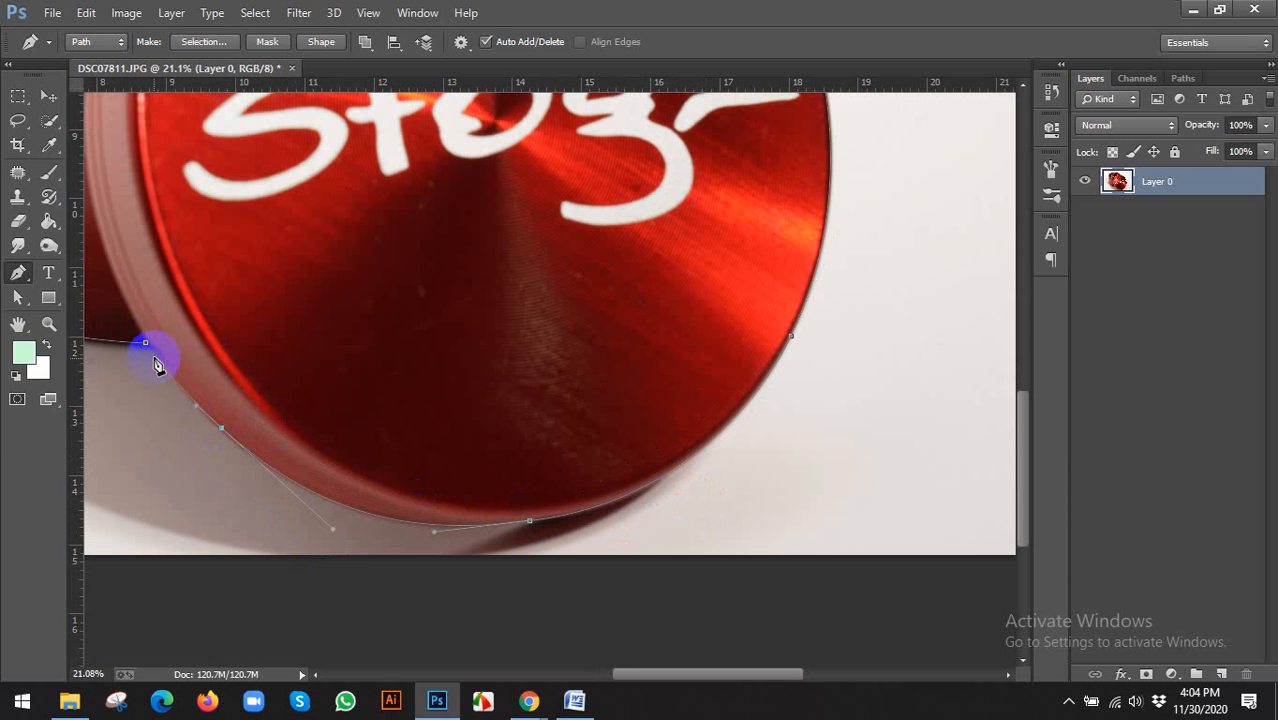
left_click_drag(146, 343, 149, 334)
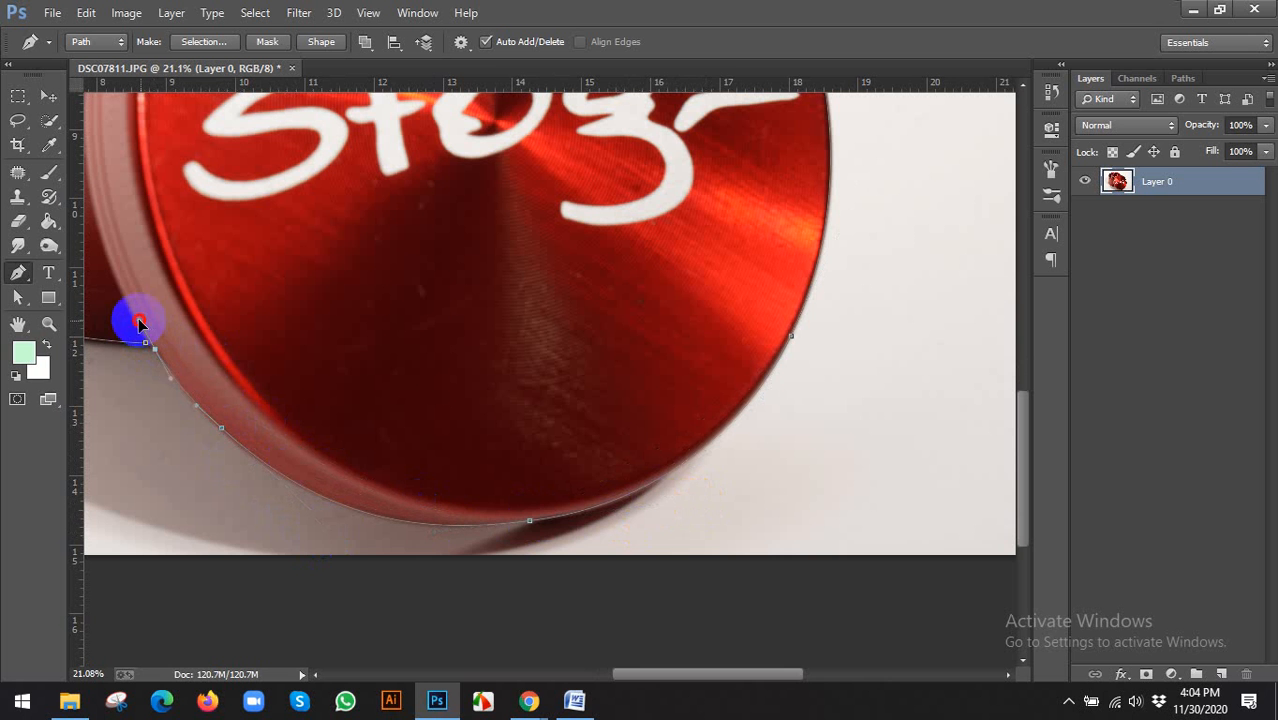
left_click_drag(194, 379, 322, 440)
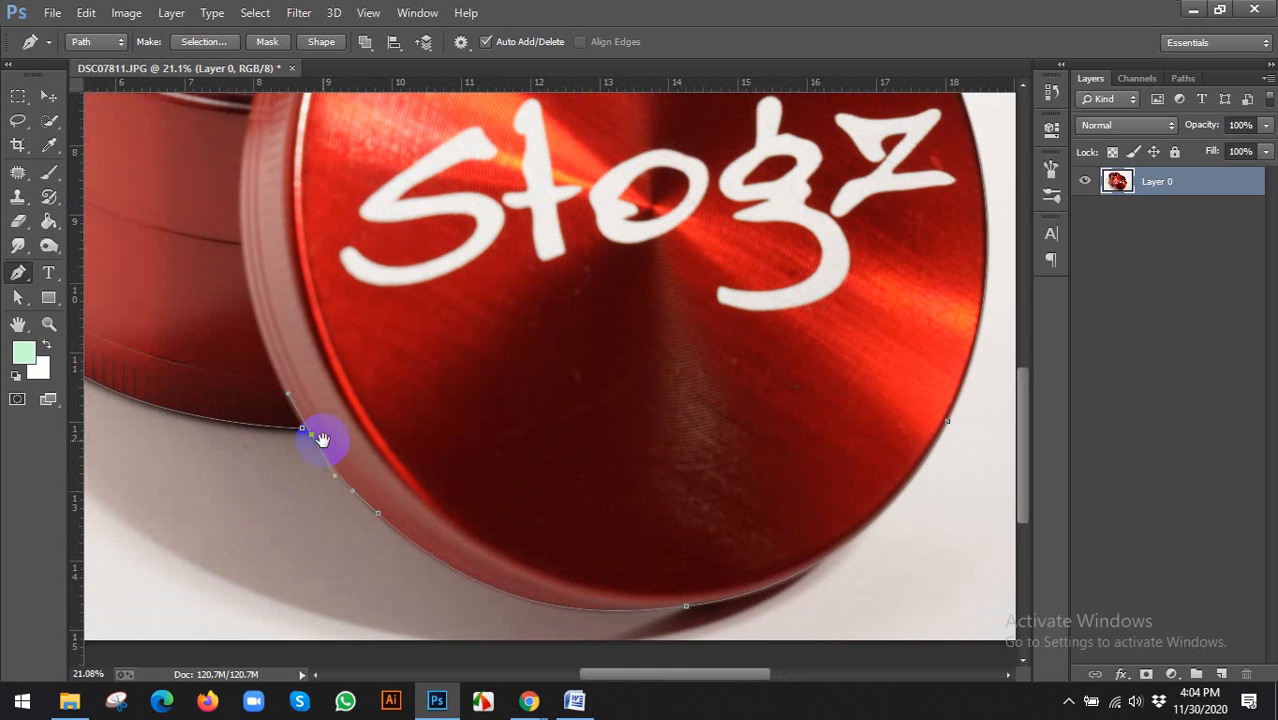
scroll(312, 440, "up", 1)
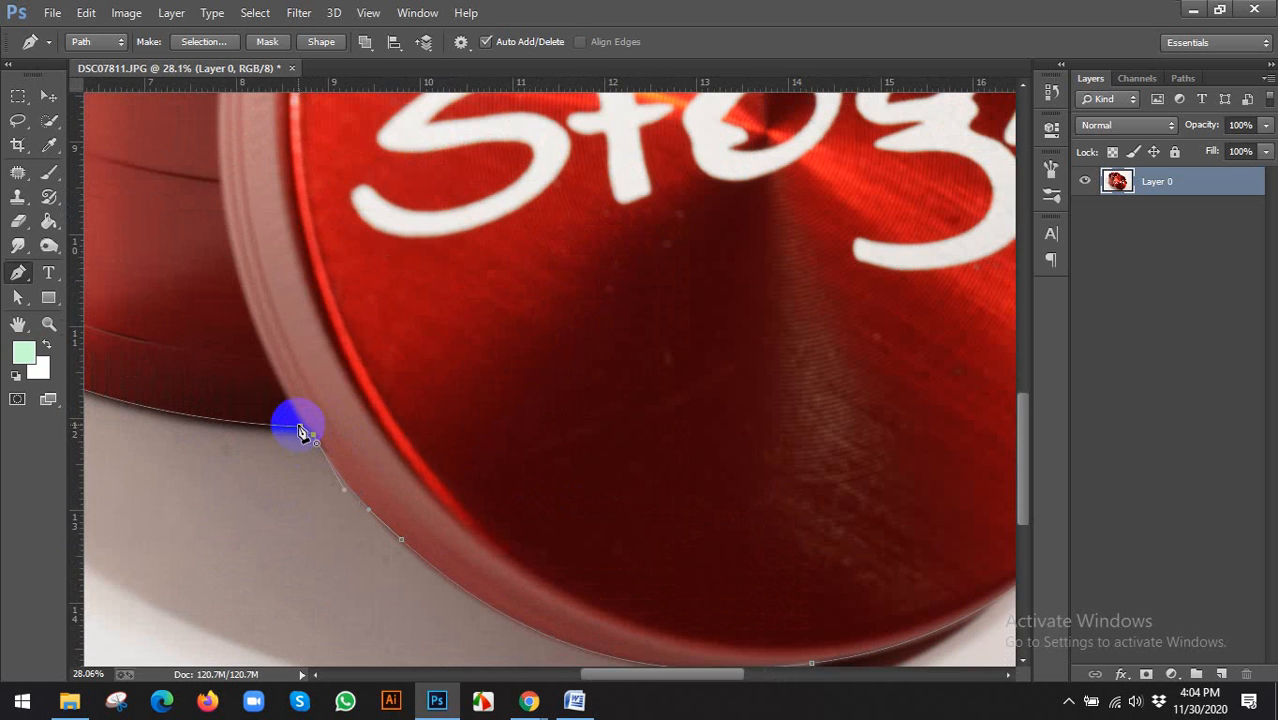
scroll(301, 430, "down", 4)
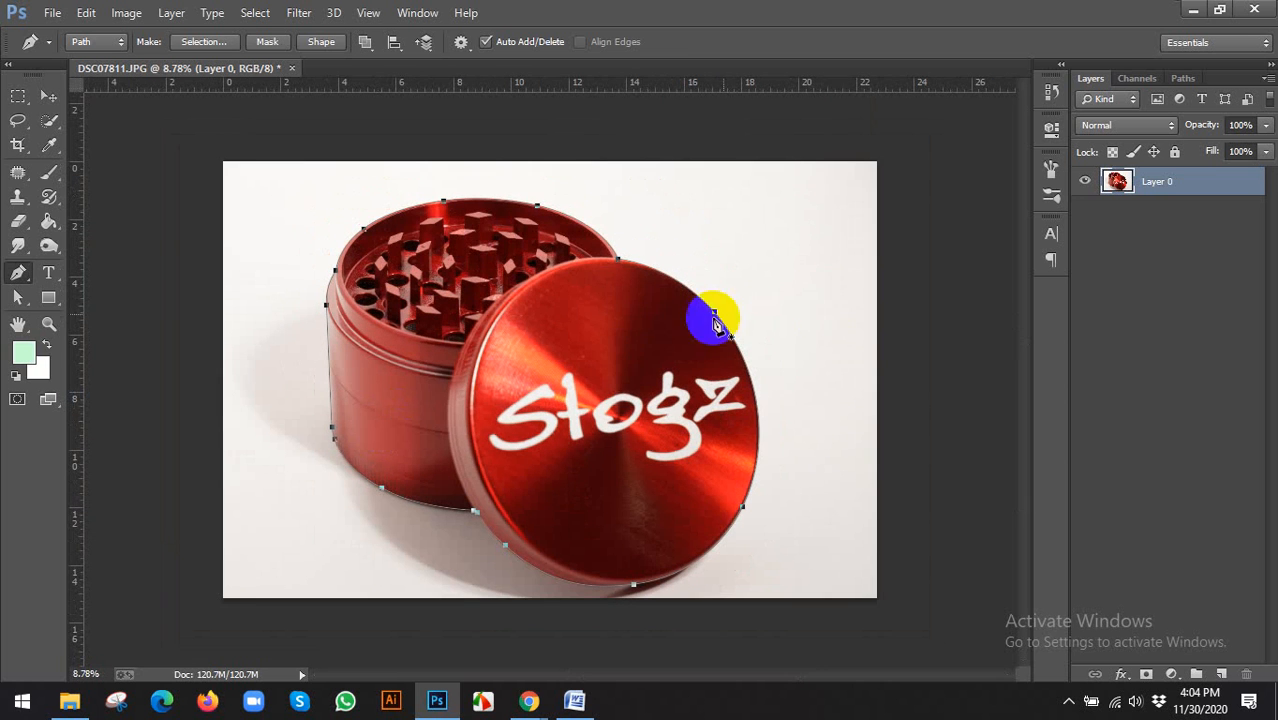
Convert the closed grinder path into a new anti-aliased selection with a feather radius of 0 pixels
left_click(714, 314)
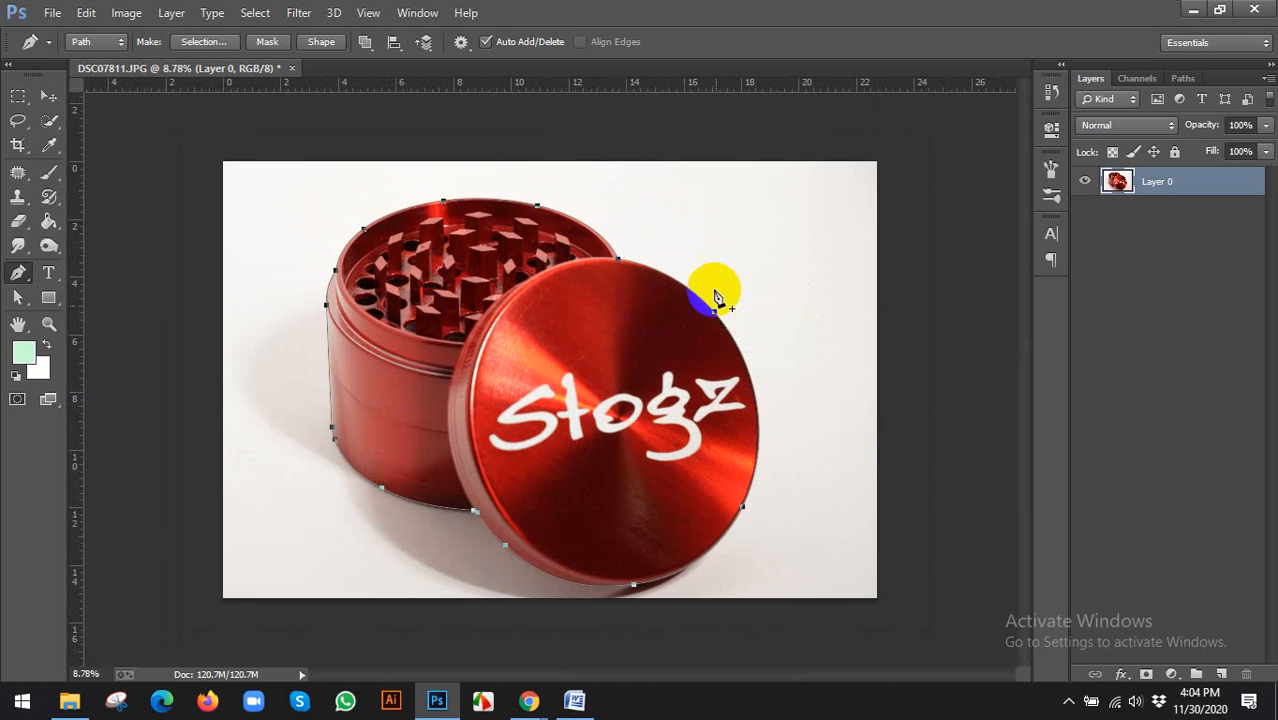
right_click(537, 303)
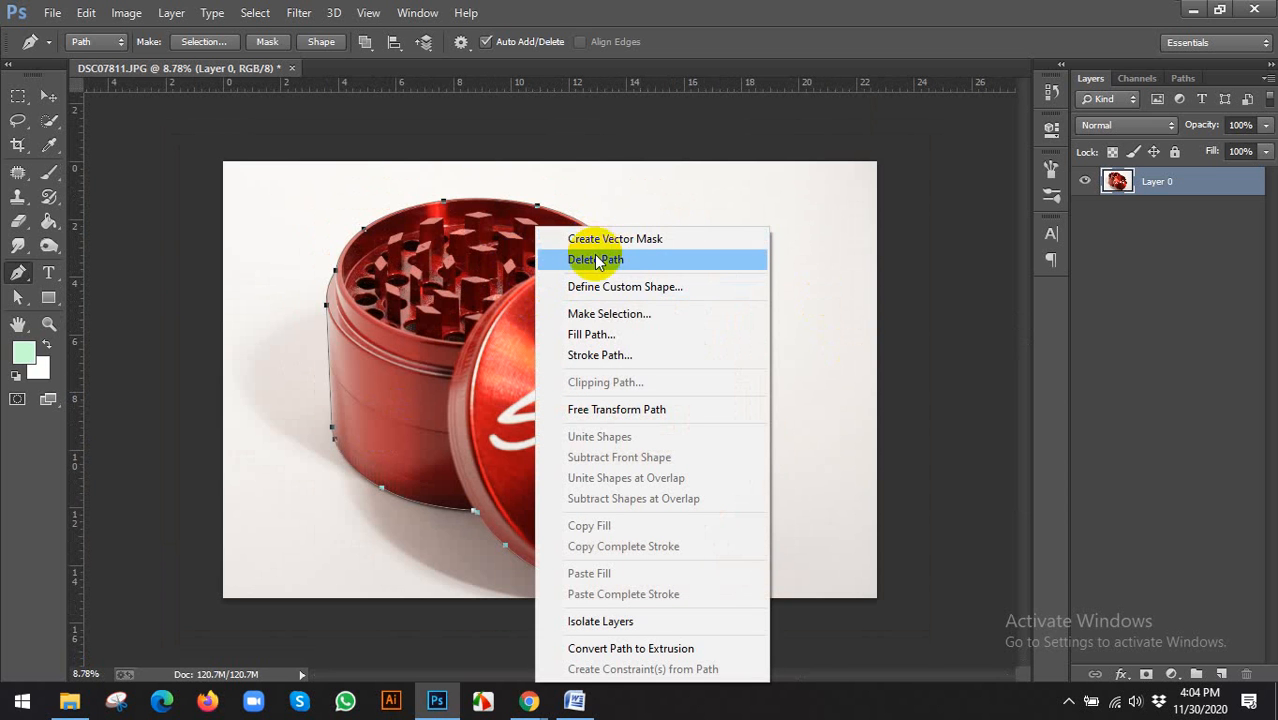
left_click(593, 316)
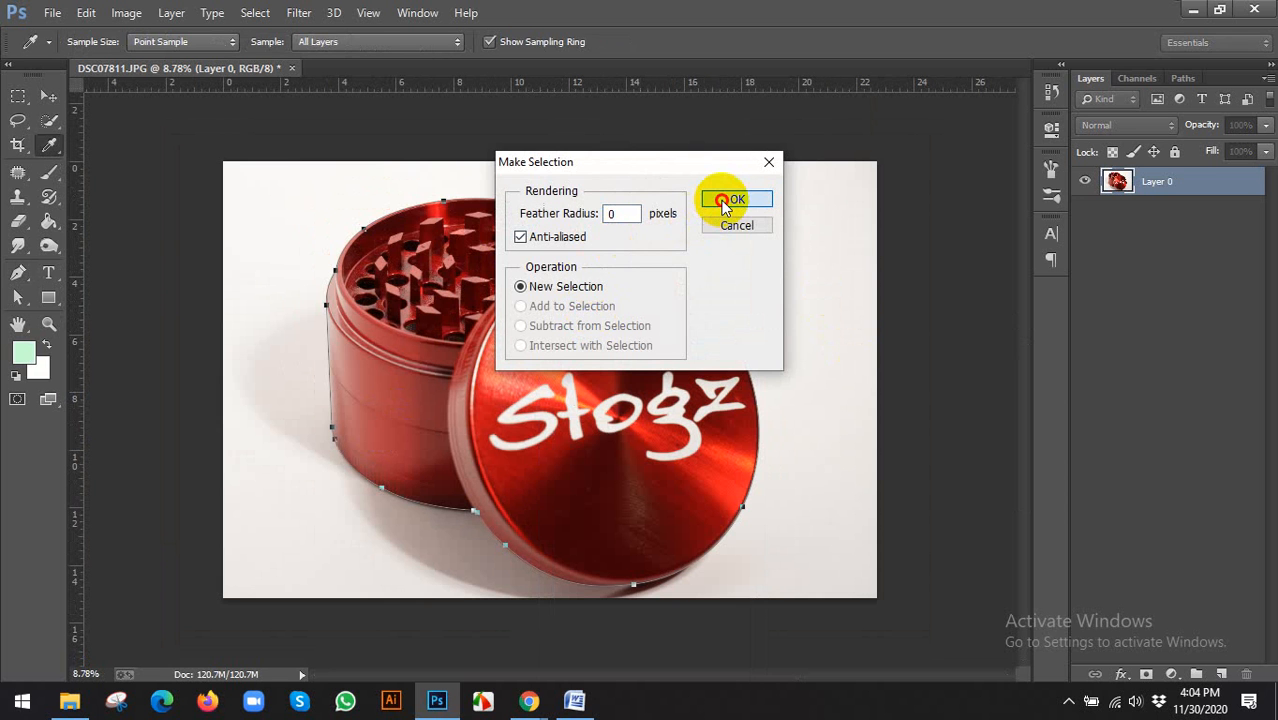
left_click(728, 200)
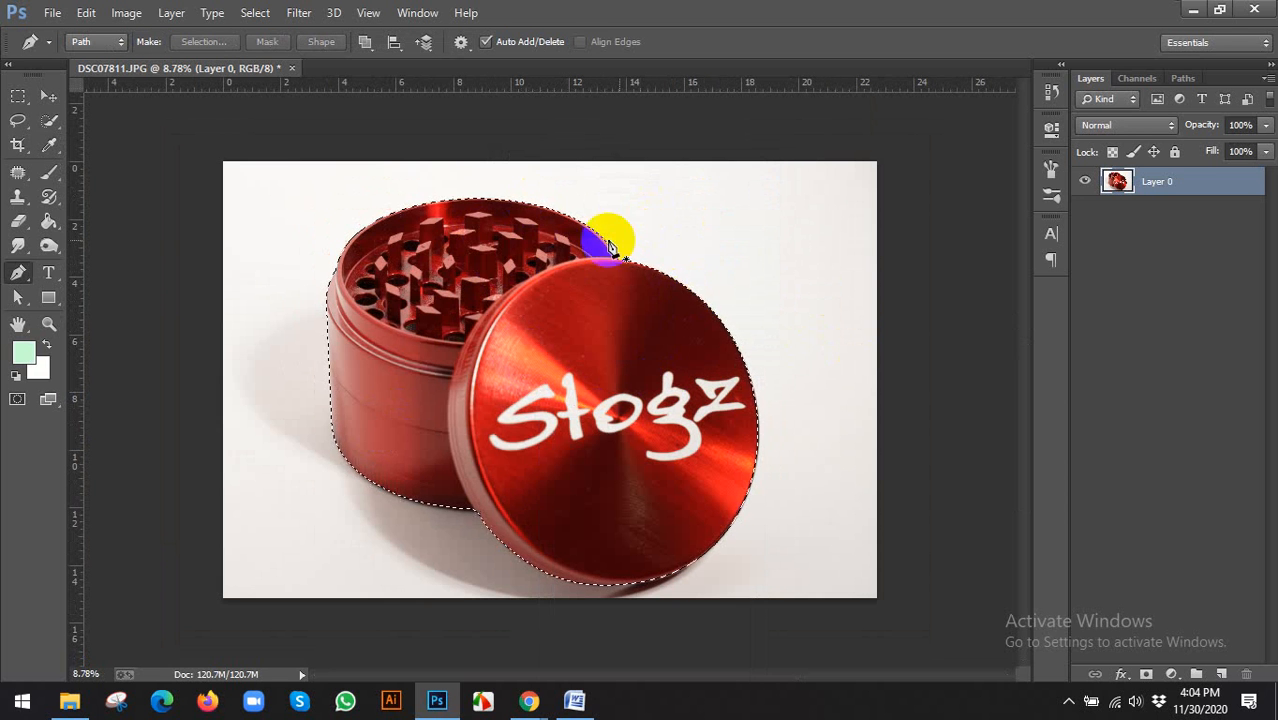
Invert the grinder selection and delete the photo's background from Layer 0
scroll(648, 372, "up", 1)
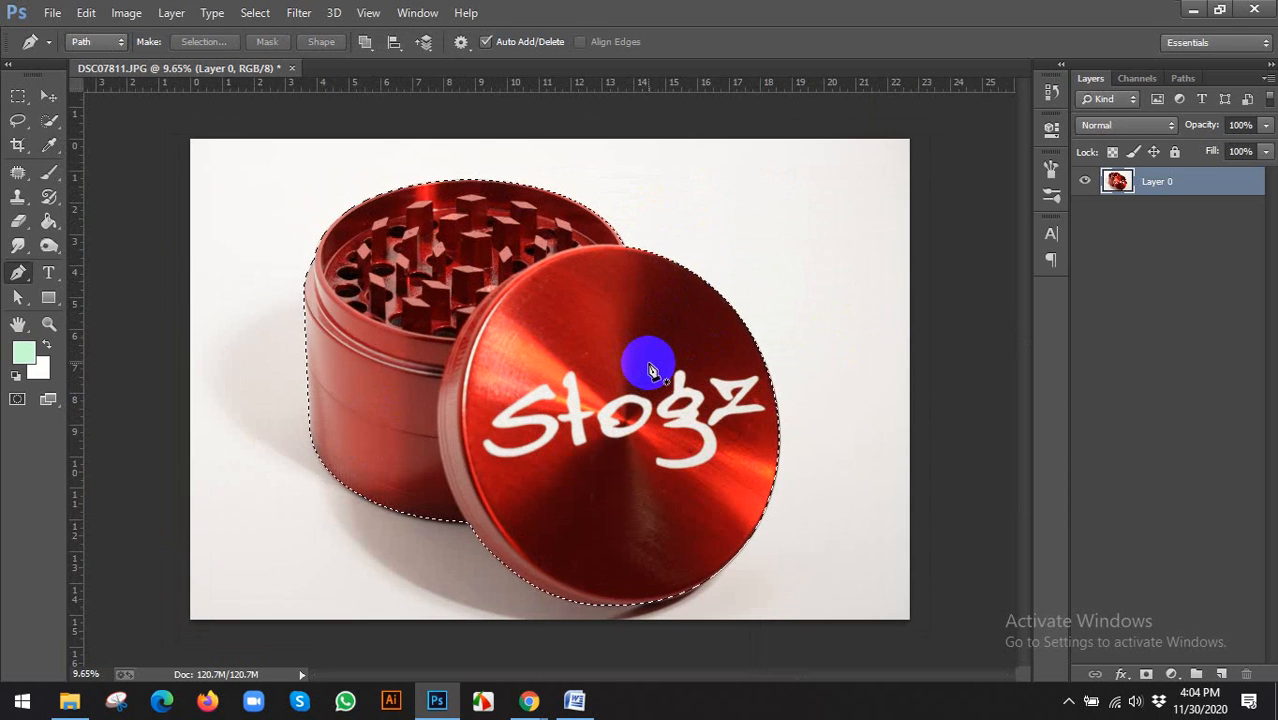
key("v")
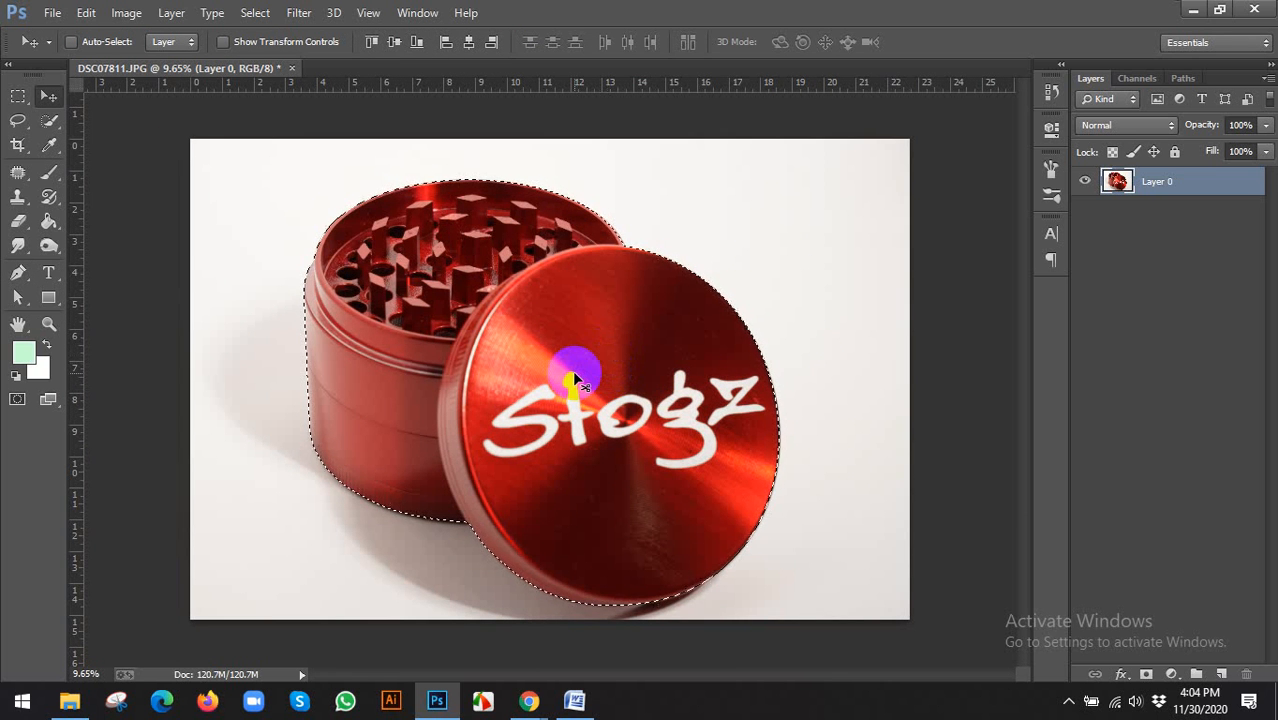
left_click(255, 13)
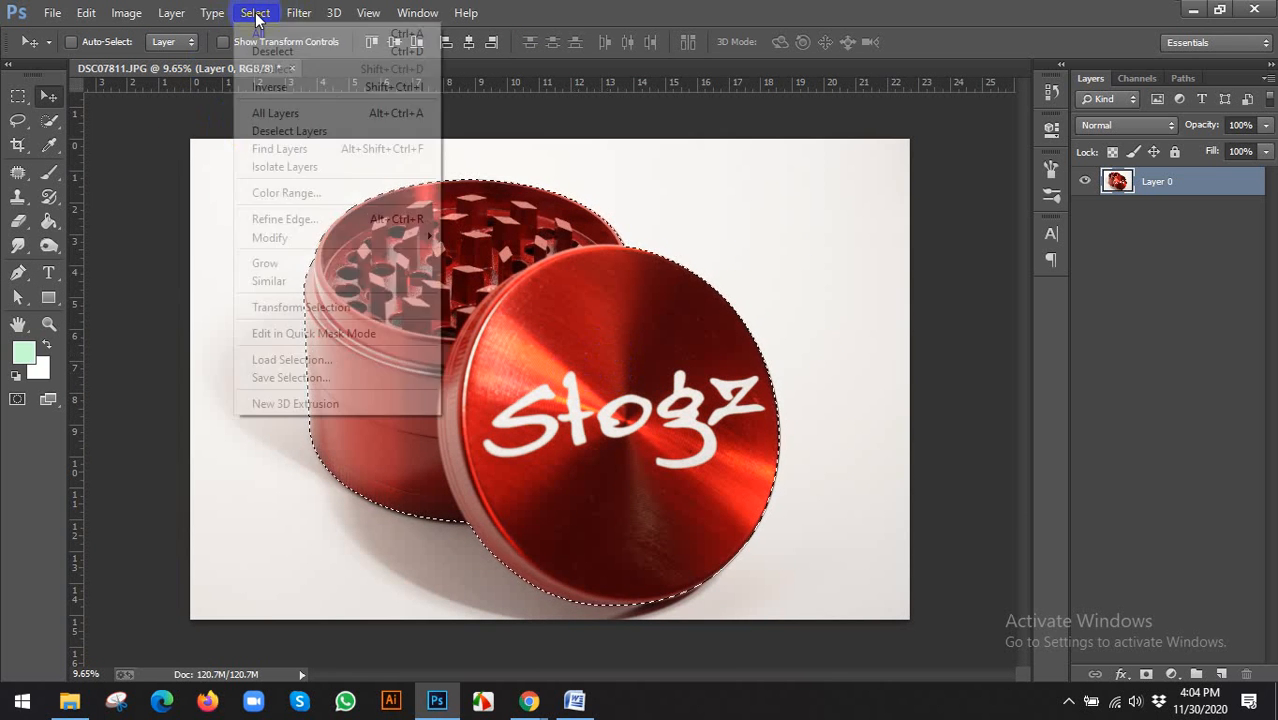
left_click(270, 88)
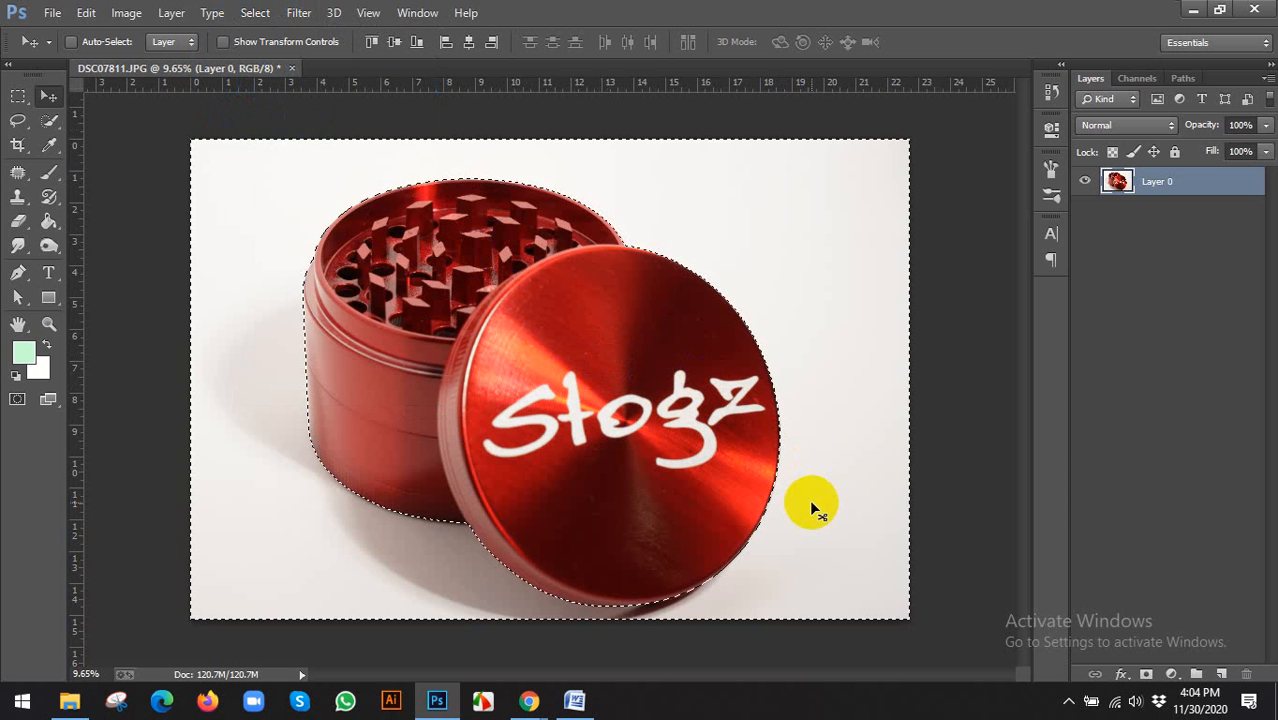
key("Delete")
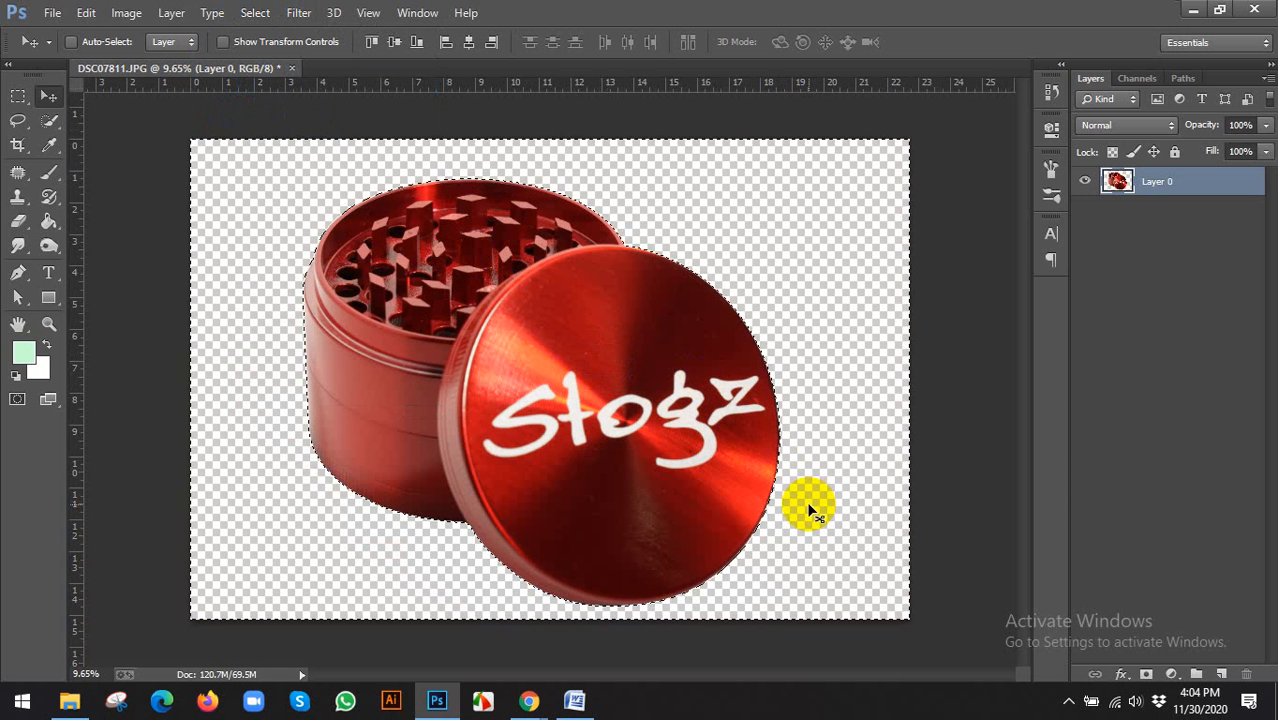
scroll(262, 268, "up", 3)
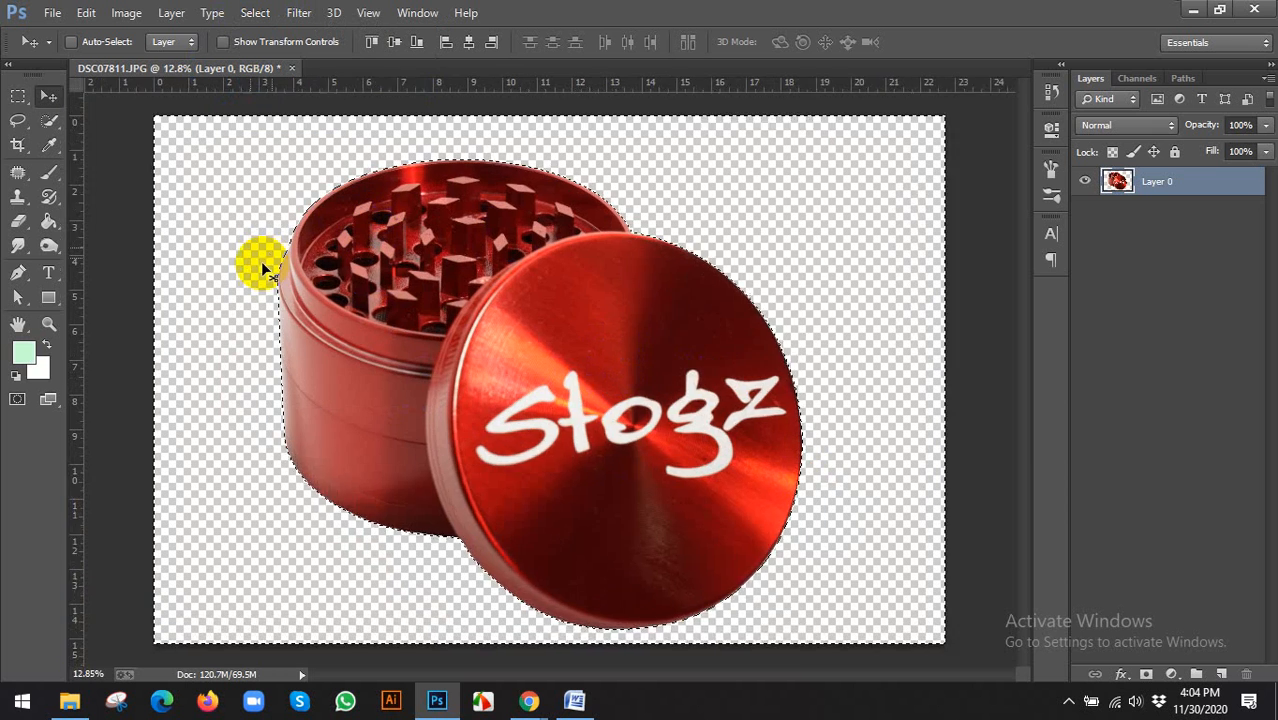
Deselect the cut-out background area and add a new layer beneath Layer 0 filled with the light green foreground colour
scroll(261, 268, "down", 3)
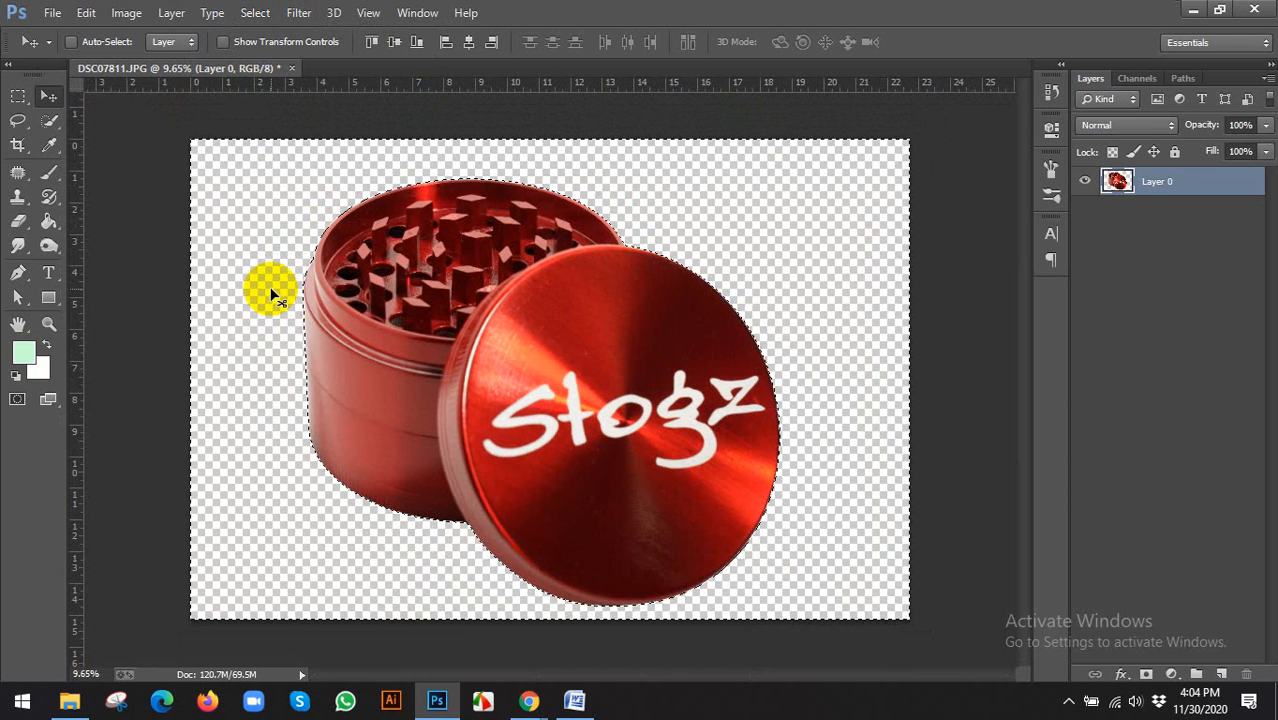
key("ctrl+d")
scroll(520, 310, "down", 1)
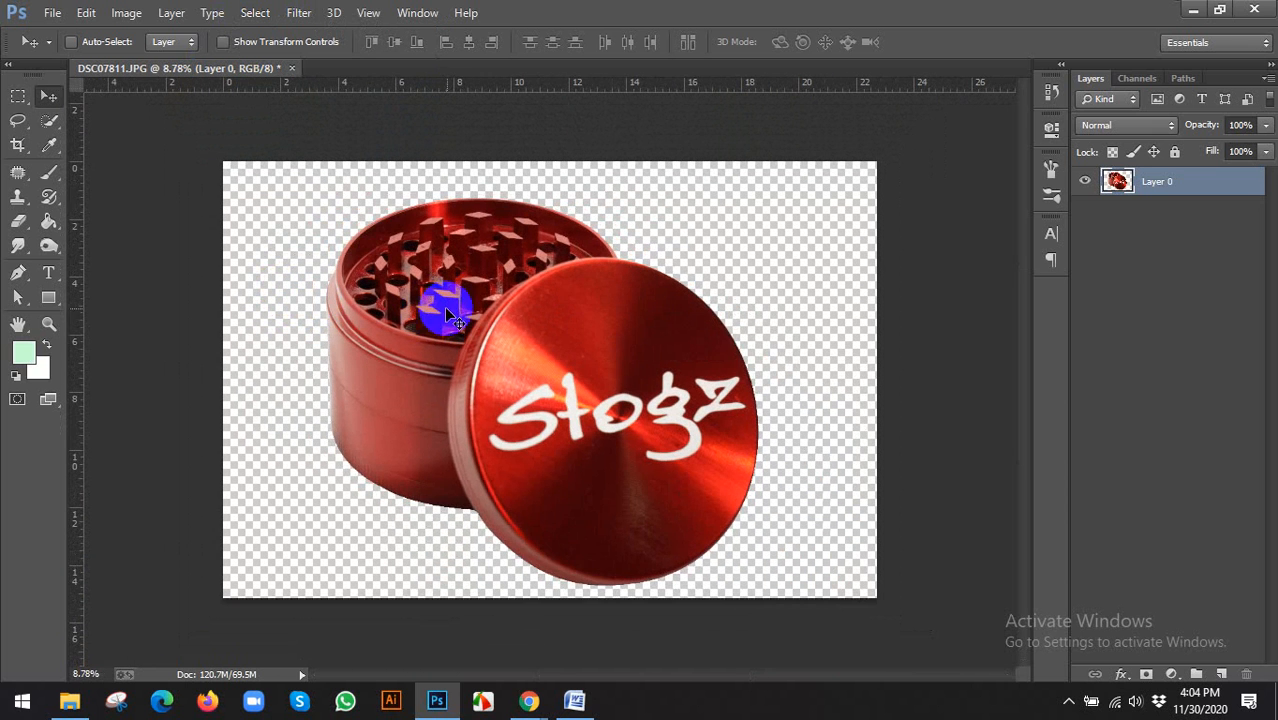
left_click(1226, 675, "ctrl")
key("alt+BackSpace")
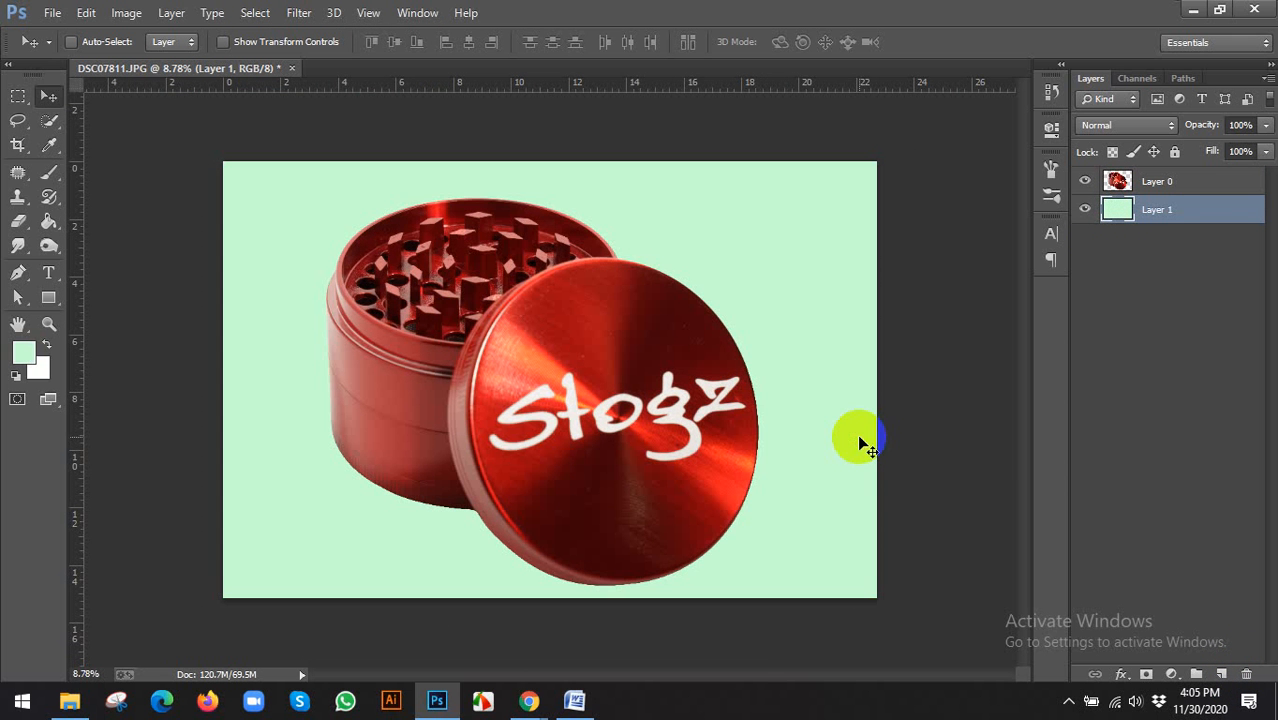
Examine the red grinder's cut-out edges against the light green background, along the body and around the lid
scroll(320, 250, "up", 4)
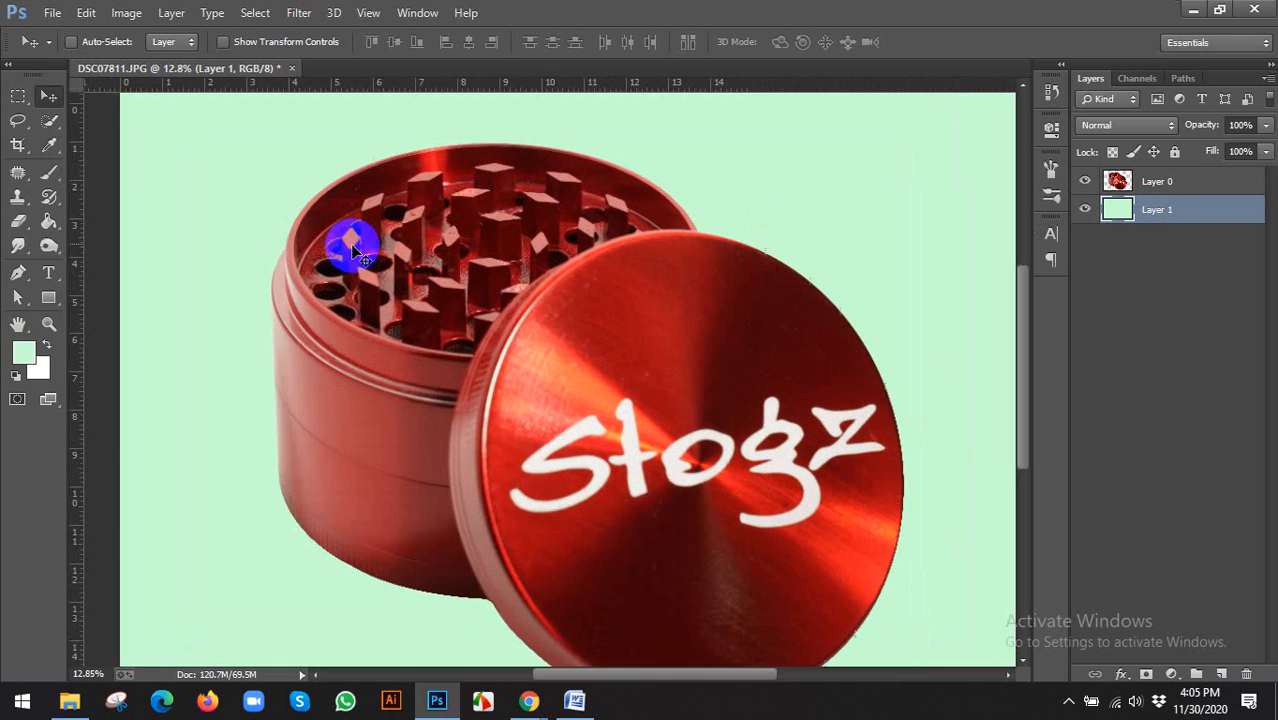
scroll(282, 337, "up", 4)
left_click_drag(314, 408, 276, 230)
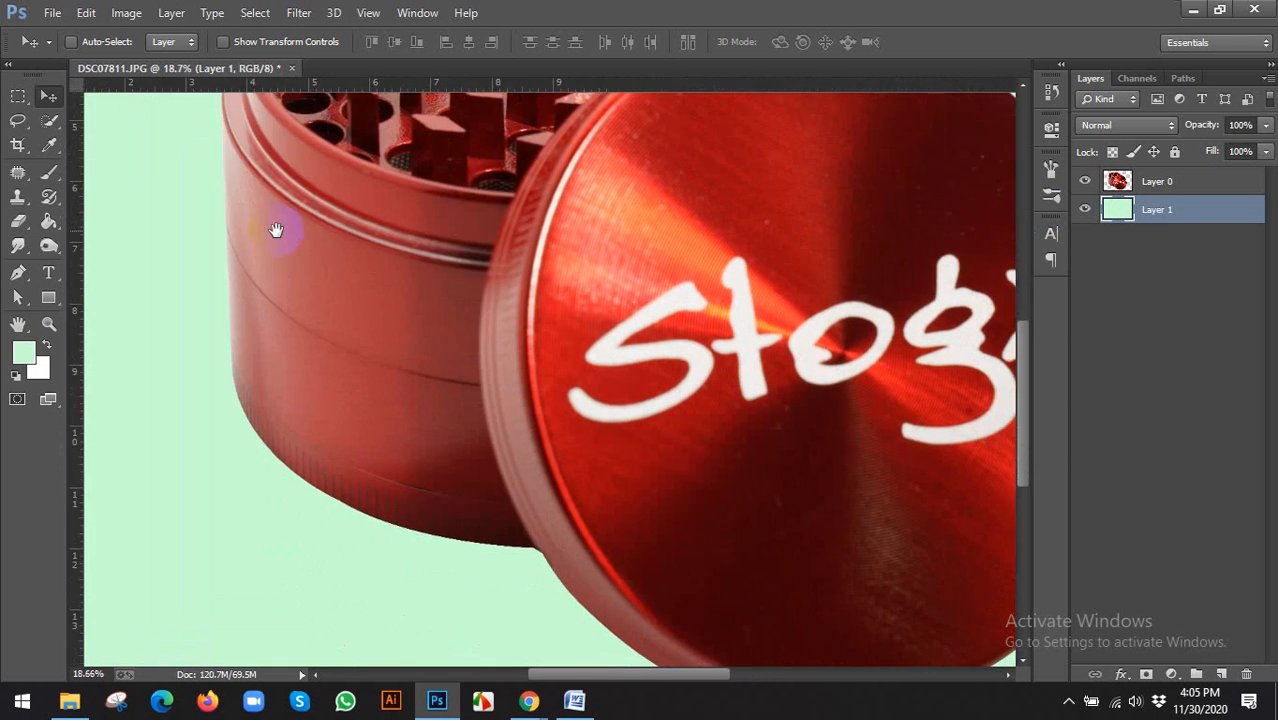
left_click_drag(522, 491, 385, 331)
scroll(383, 325, "down", 3)
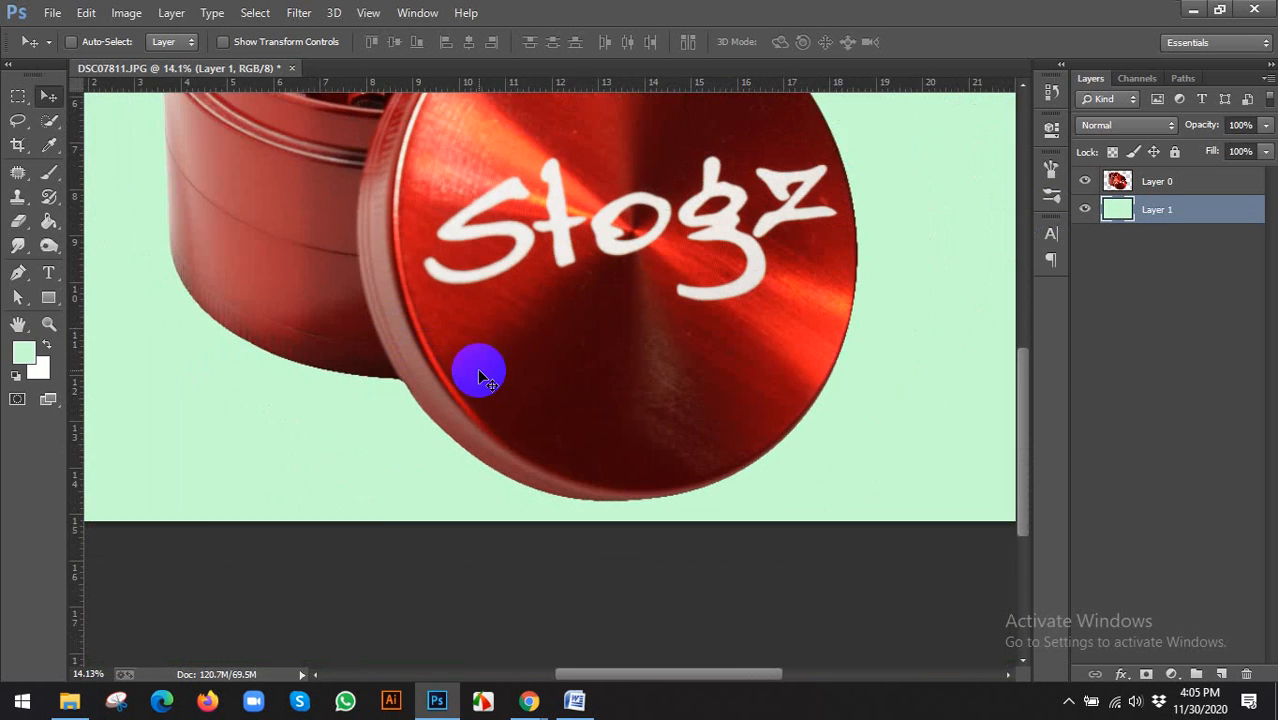
scroll(756, 362, "down", 4)
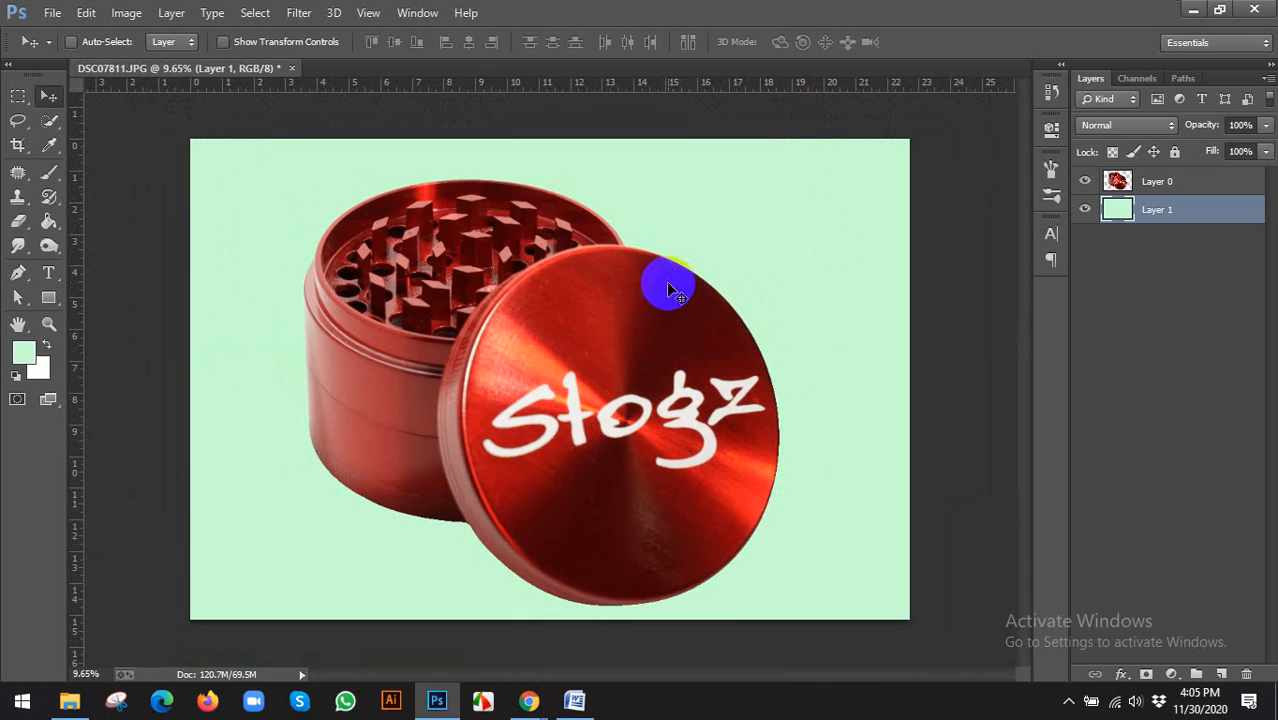
Open DSC07817.JPG, the black grinder photo, from the DONE folder as a separate Photoshop document
left_click(69, 700)
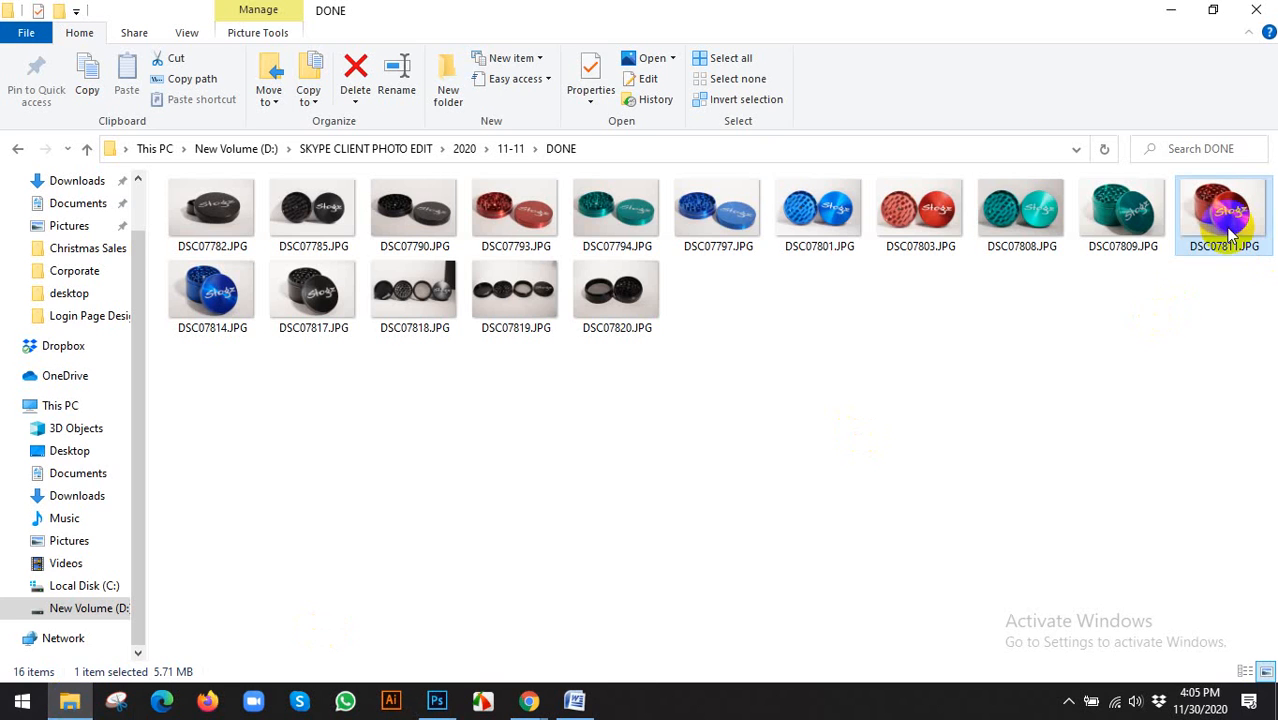
left_click_drag(1228, 232, 417, 30)
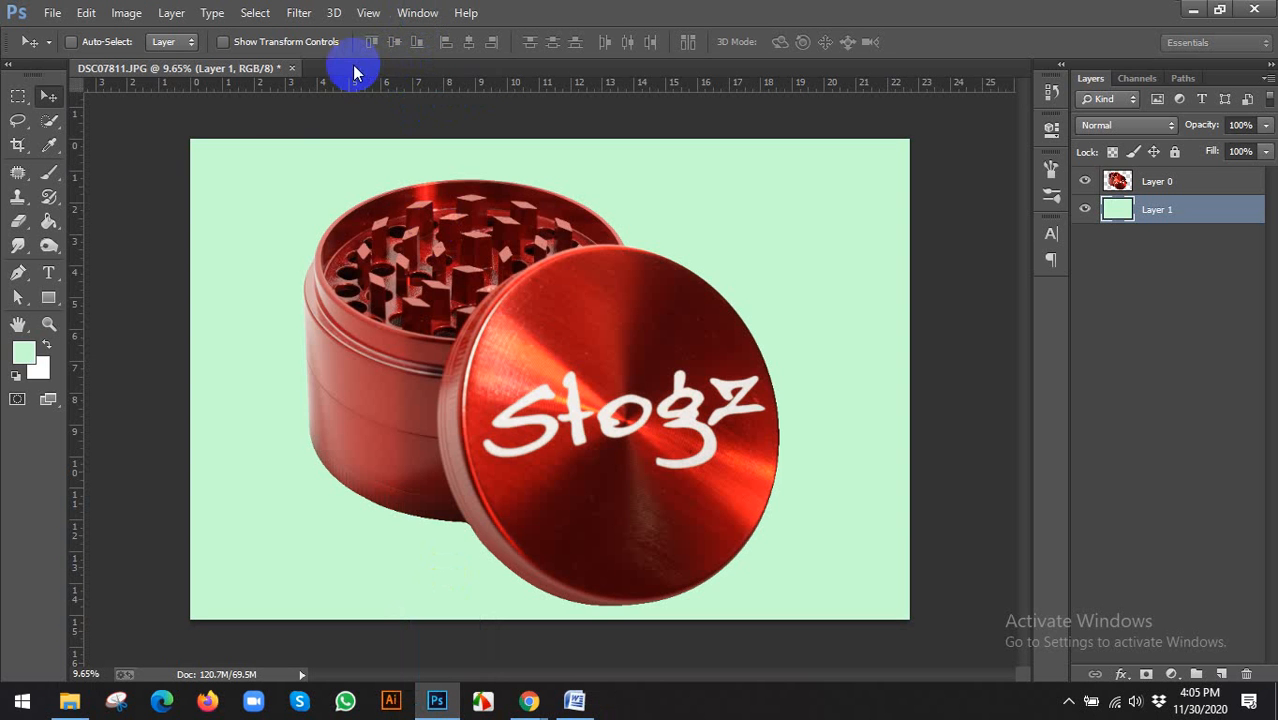
left_click(70, 700)
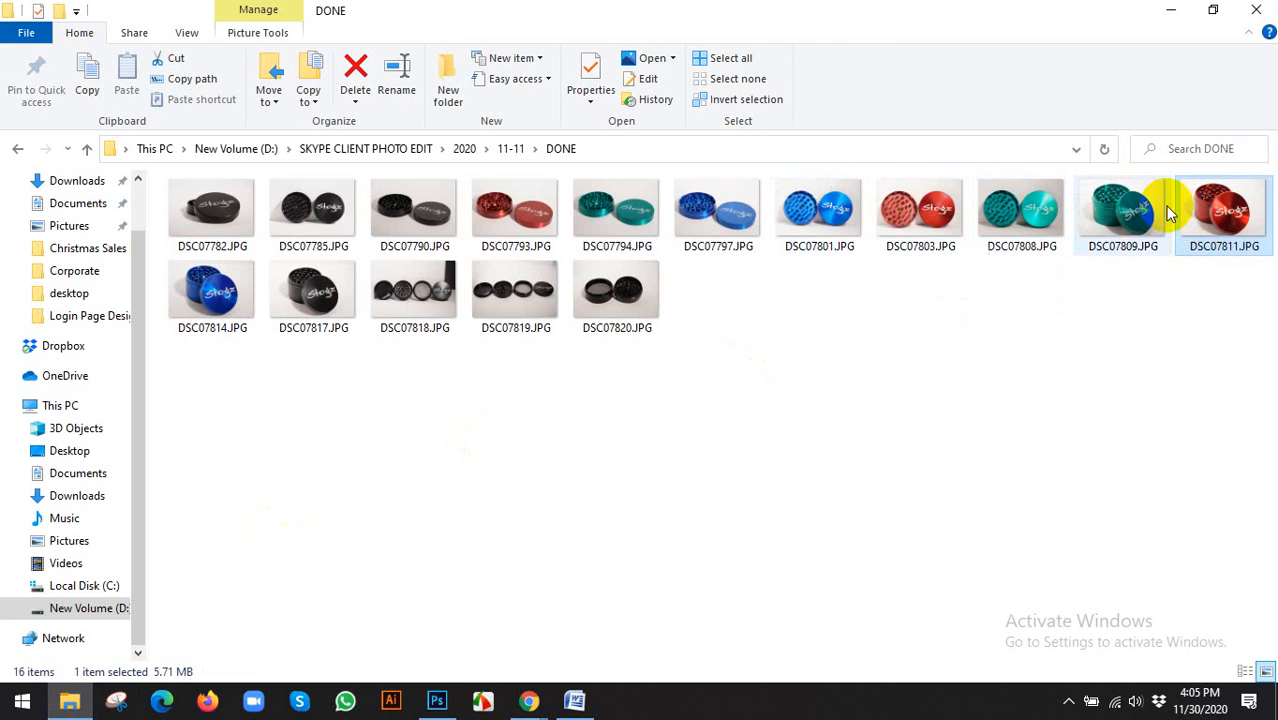
left_click_drag(1218, 220, 414, 532)
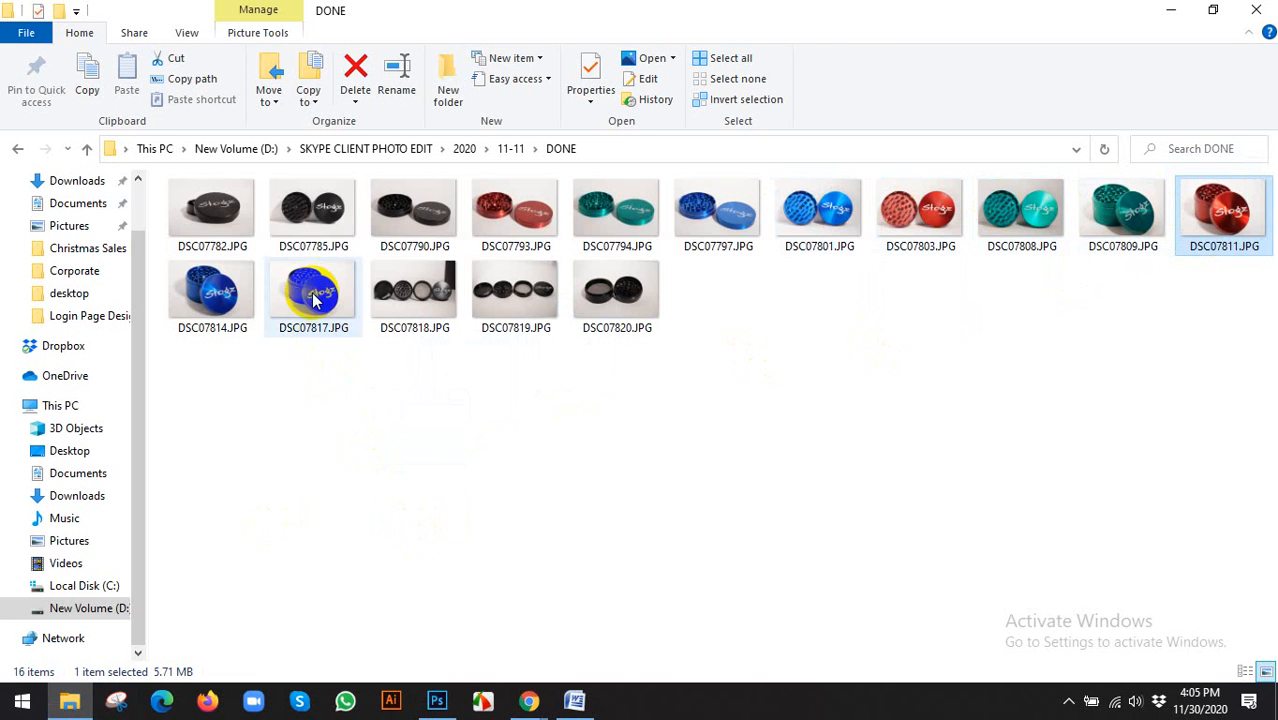
left_click_drag(312, 296, 956, 190)
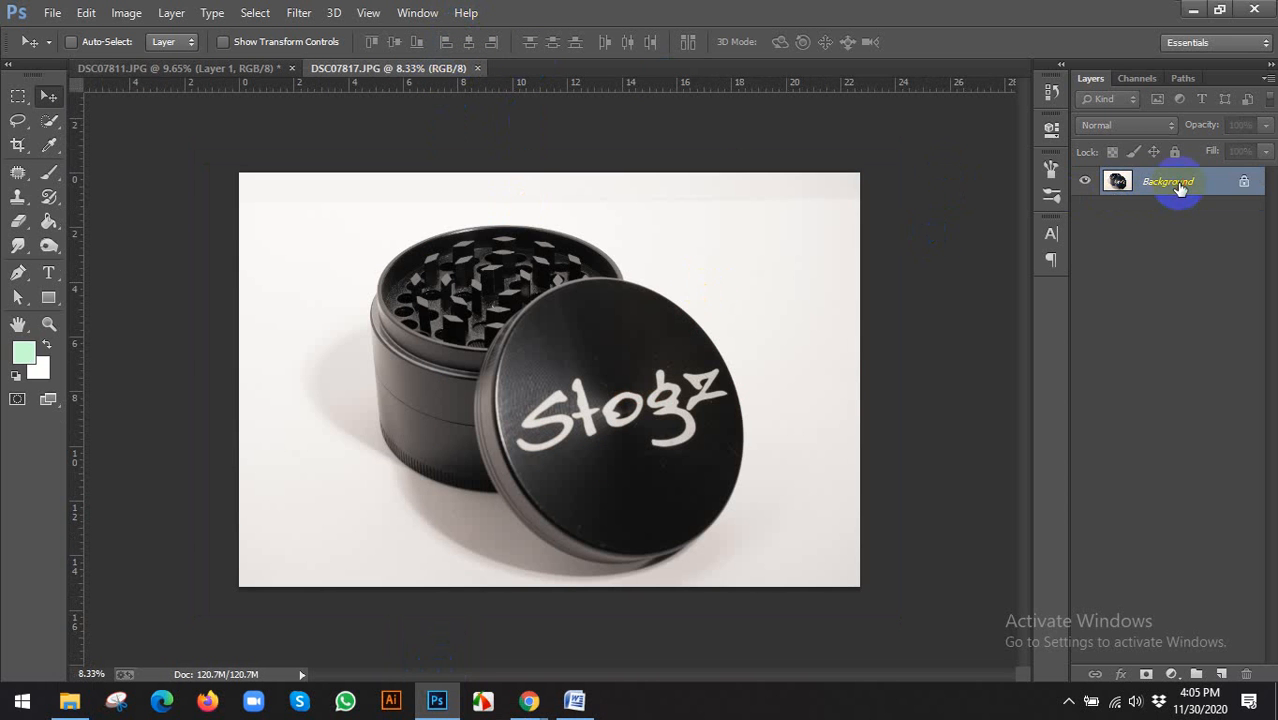
Convert the locked Background of the black grinder photo into the editable layer Layer 0
double_click(1170, 182)
left_click(812, 221)
scroll(516, 348, "up", 1)
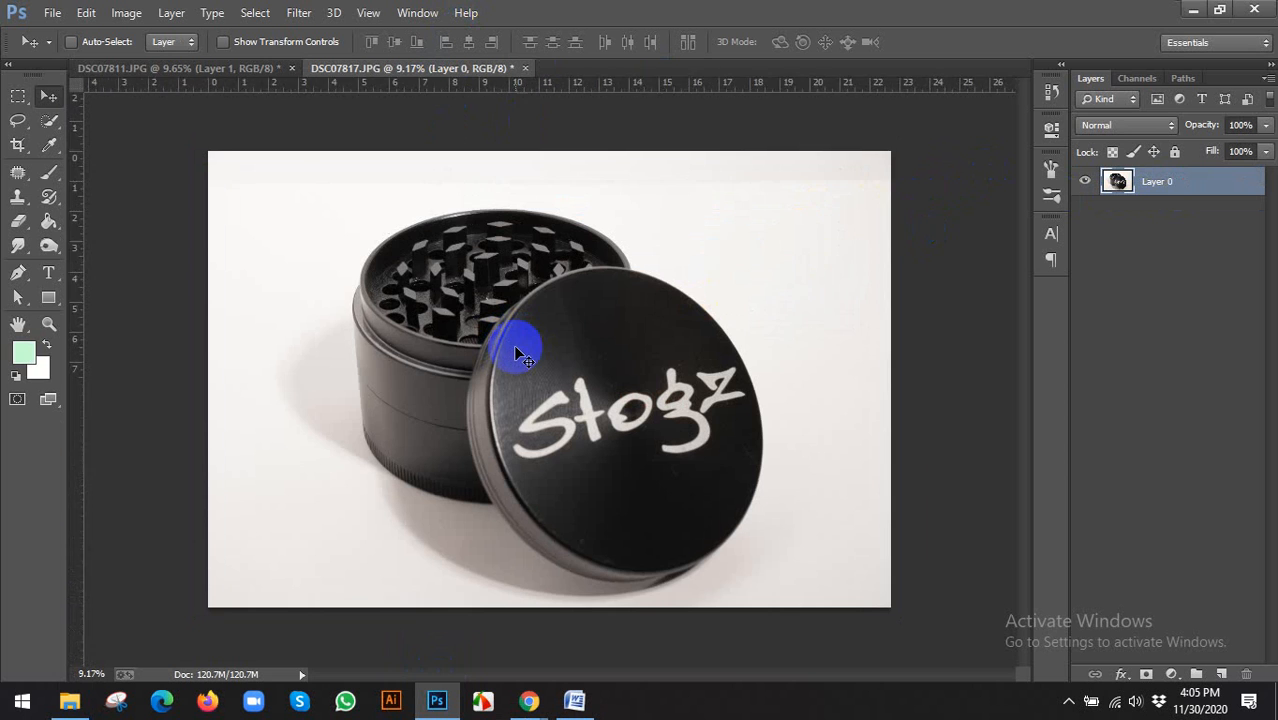
scroll(516, 352, "up", 2)
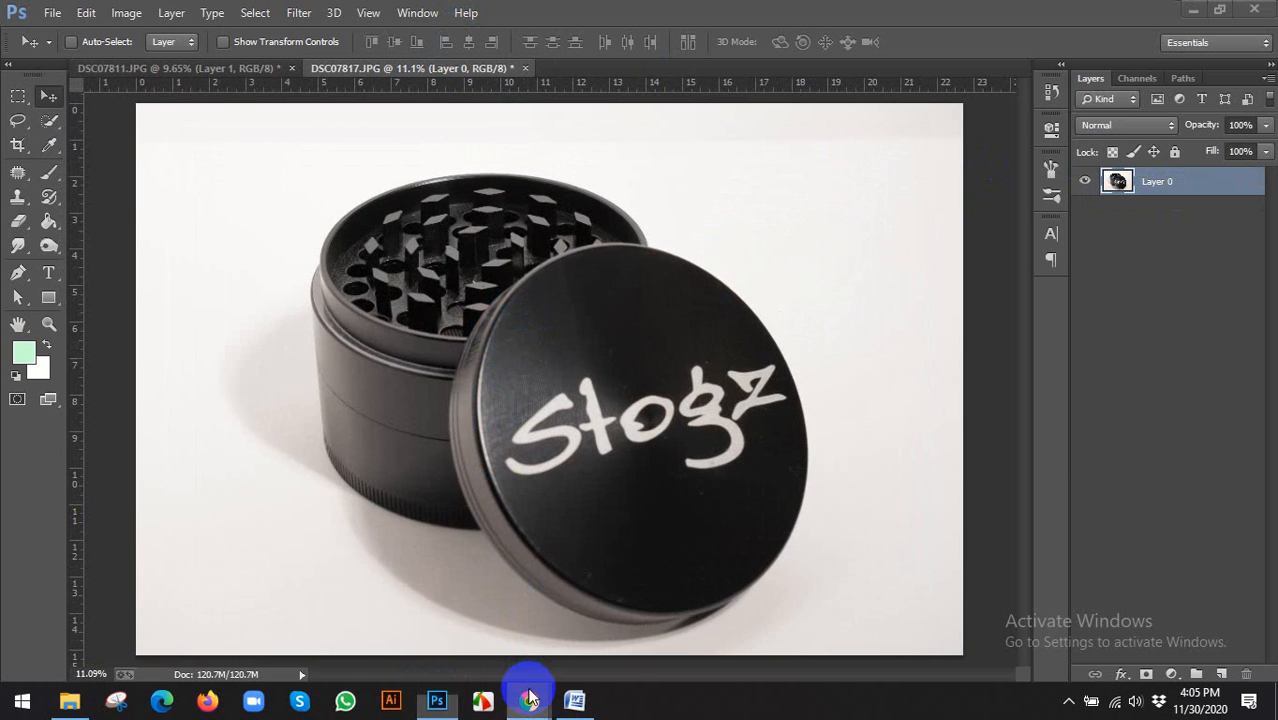
mouse_move(529, 695)
left_click(447, 630)
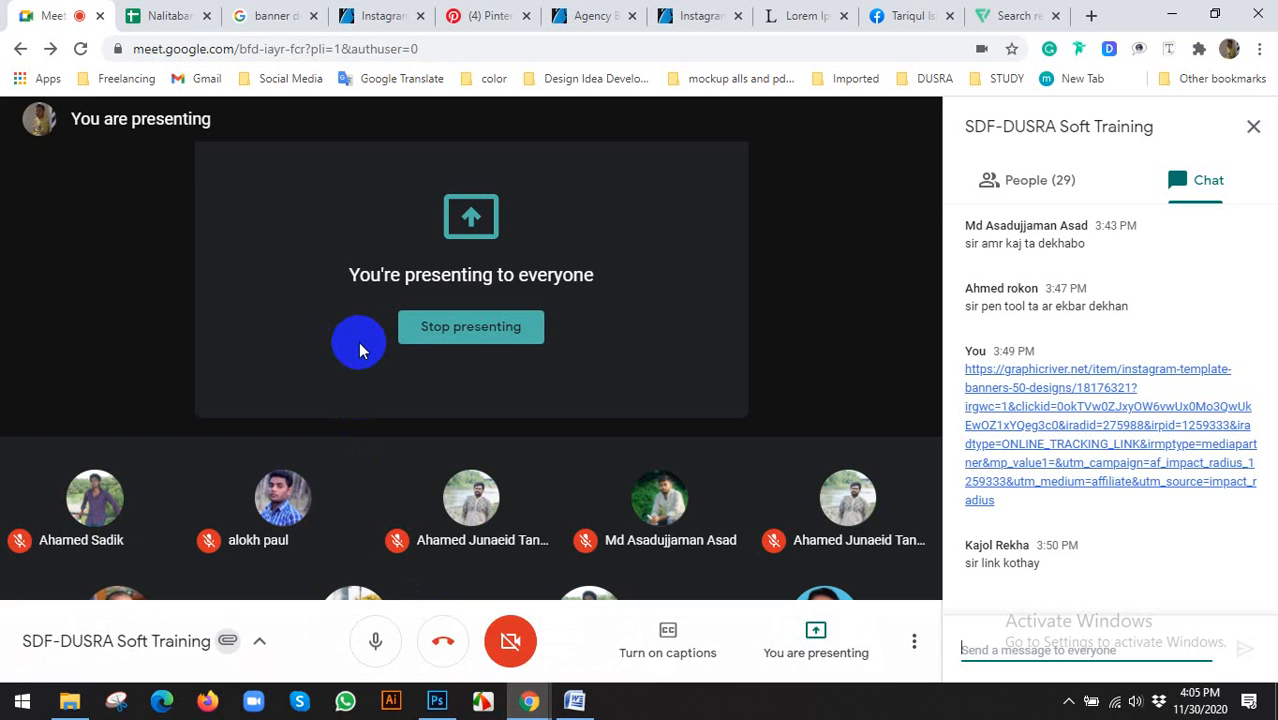
left_click(438, 697)
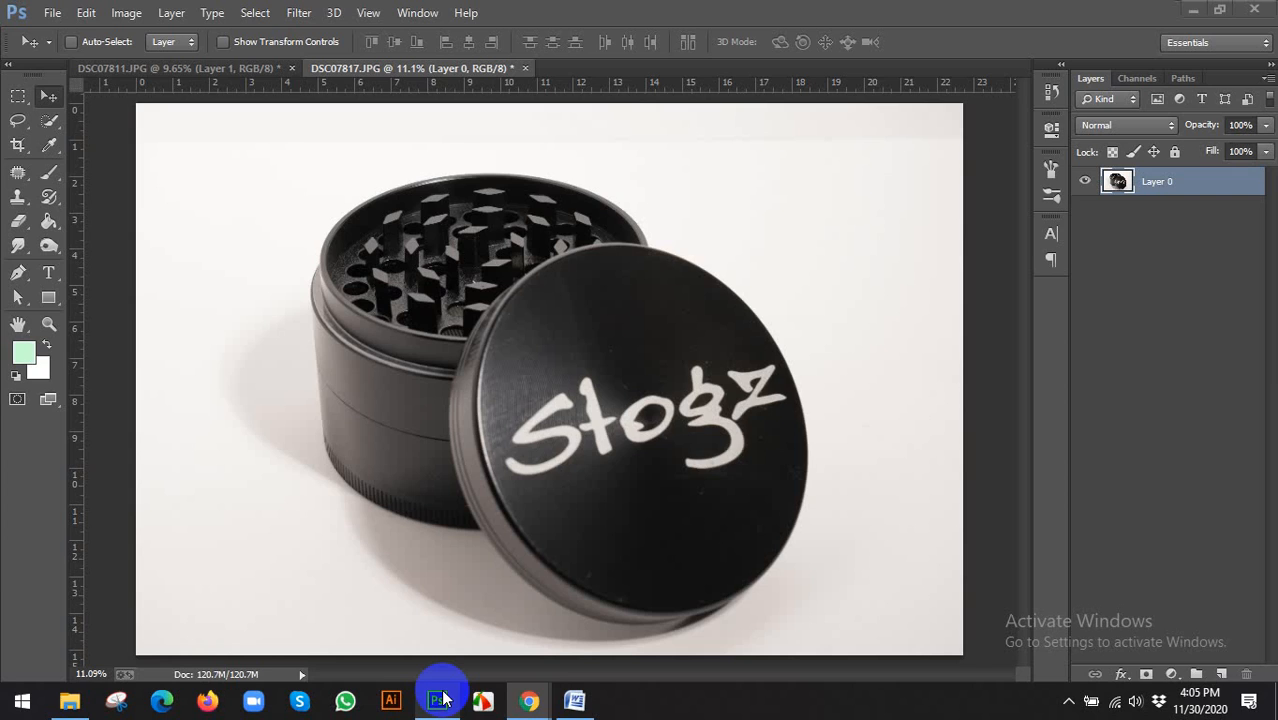
Select the white backdrop around the black grinder with the Magic Wand at tolerance 32 and delete it
scroll(401, 354, "down", 2)
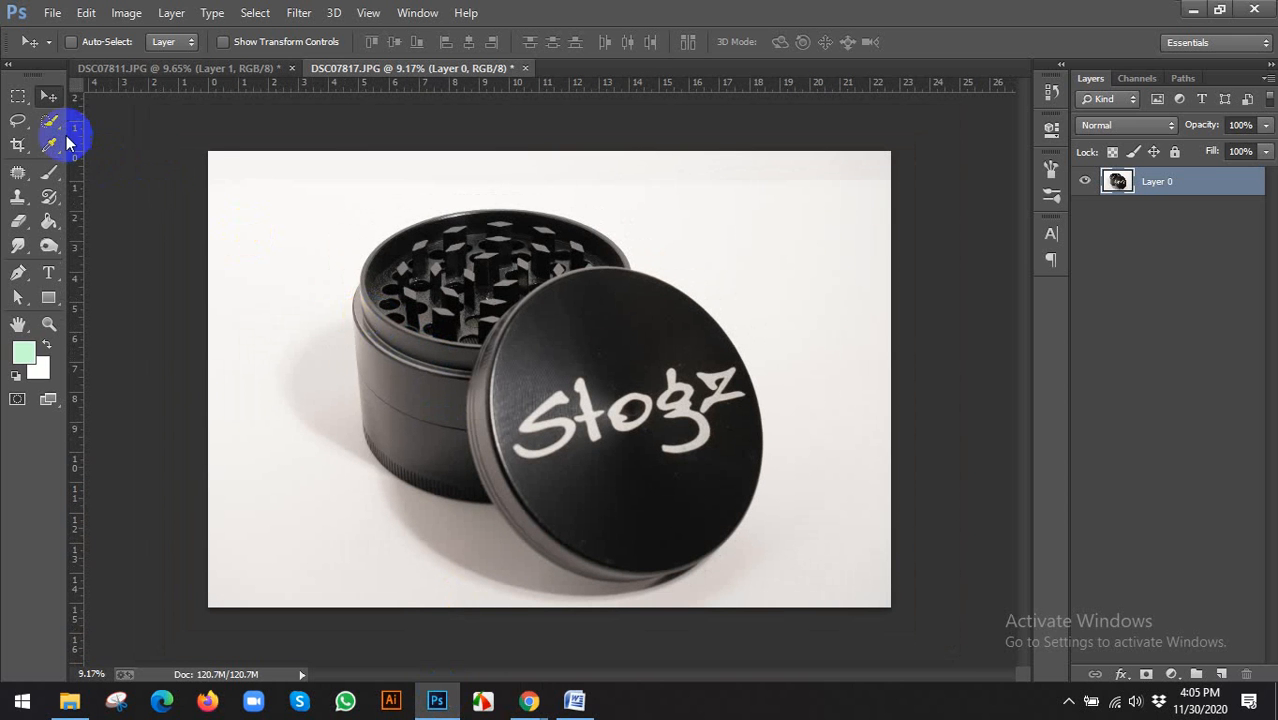
mouse_move(63, 137)
left_mouse_down()
mouse_move(132, 117)
mouse_move(141, 133)
left_mouse_up()
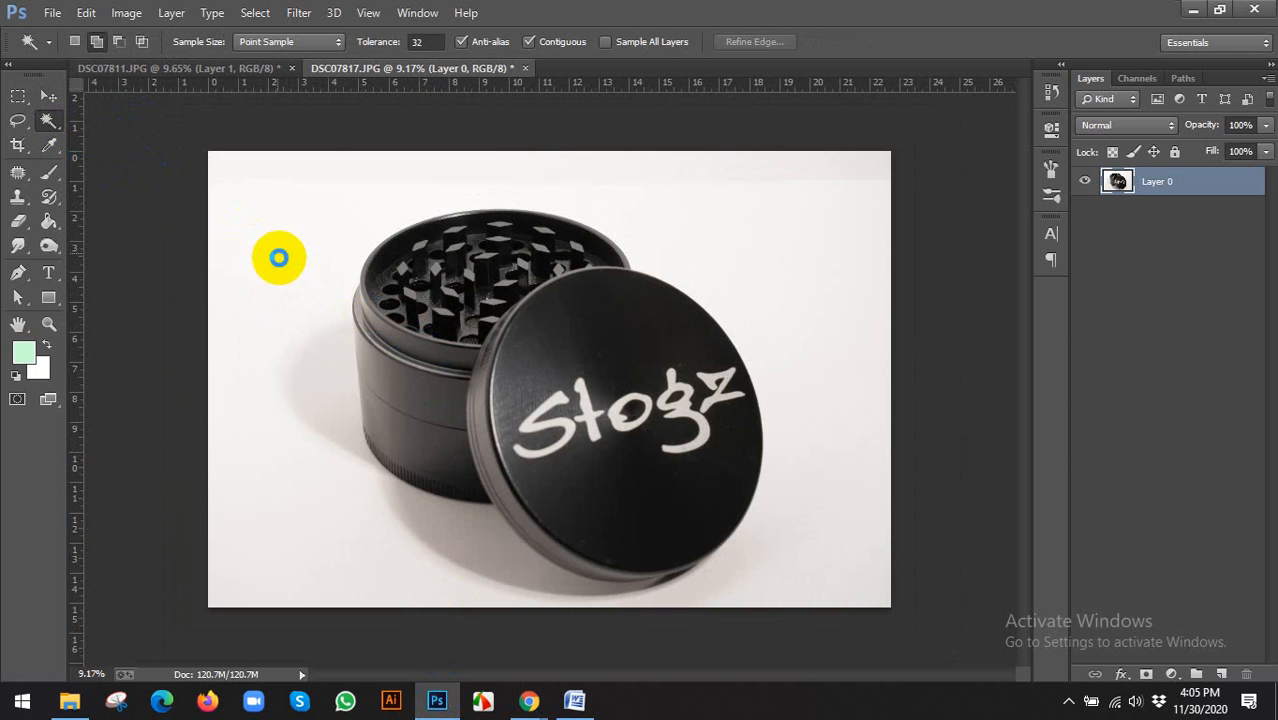
left_click(278, 258)
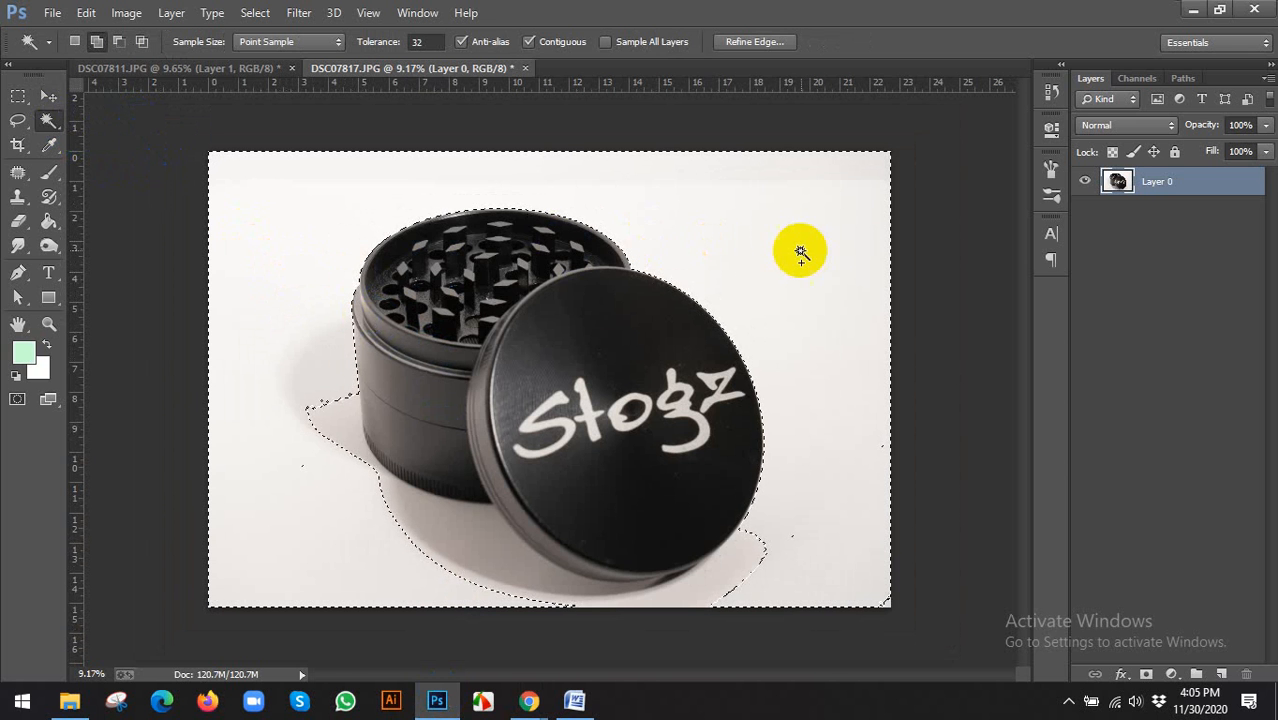
key("Delete")
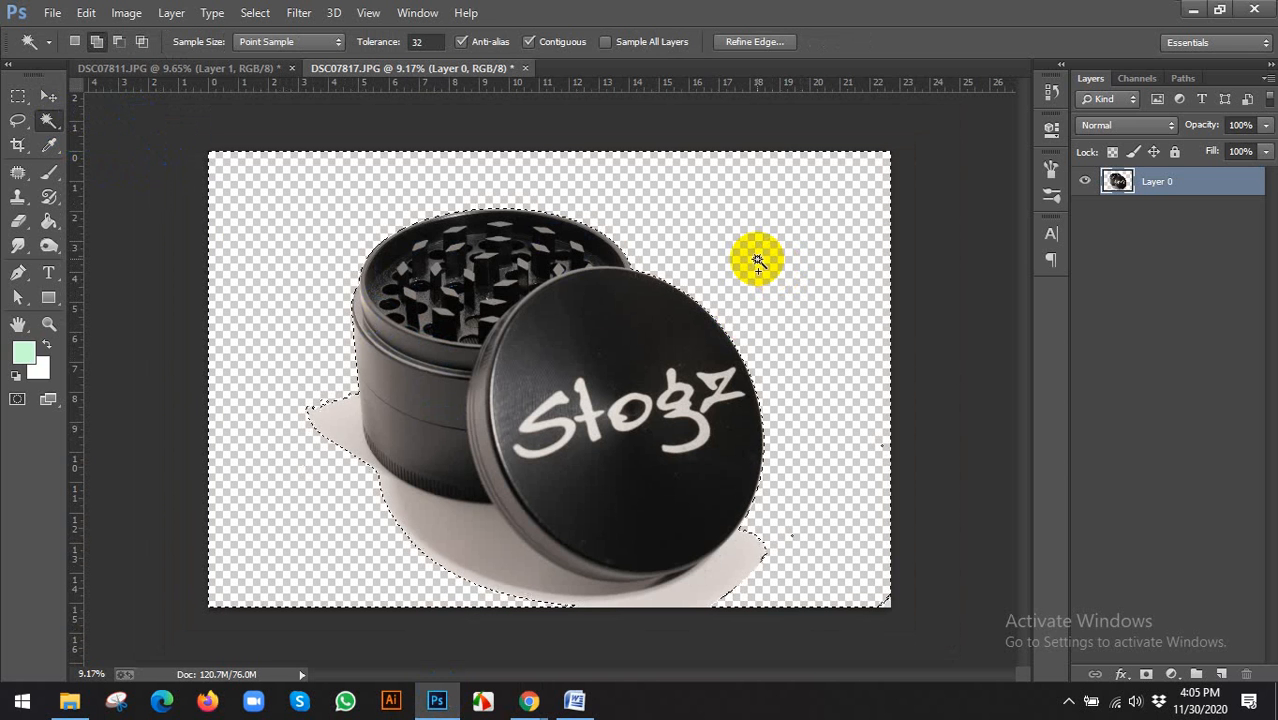
left_click(450, 530)
left_click(527, 282)
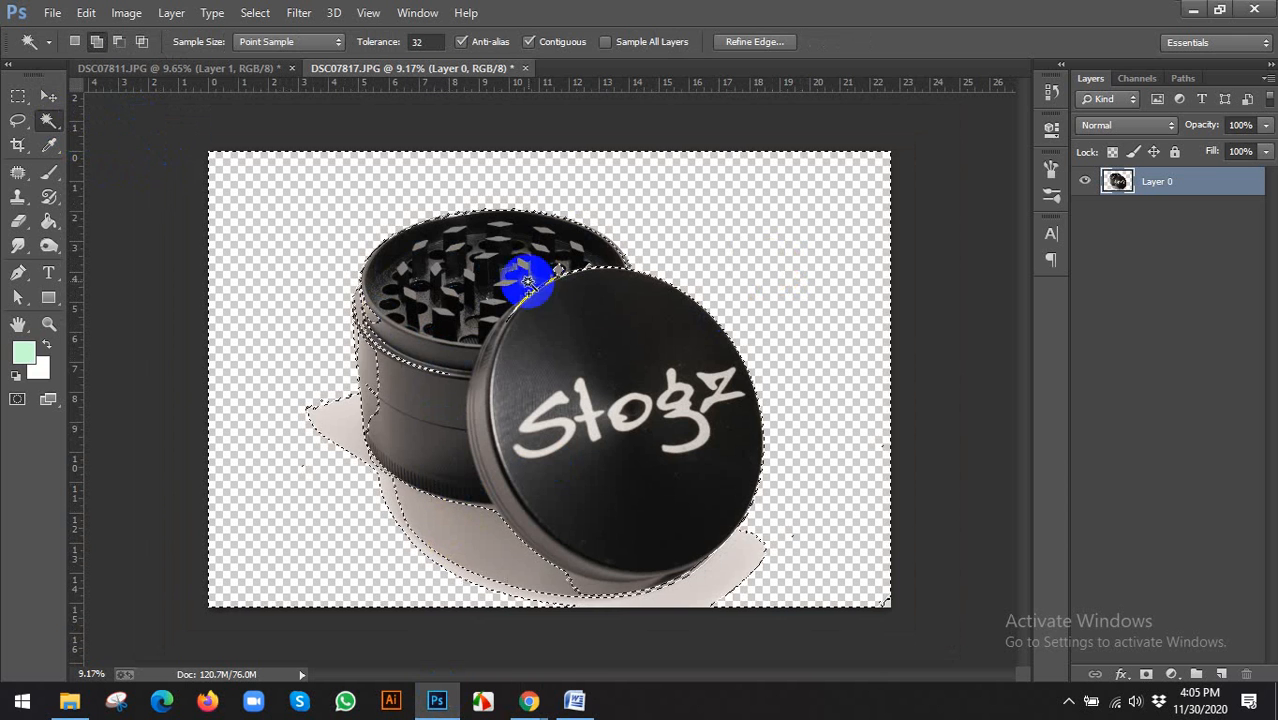
left_click(442, 351)
key("ctrl+d")
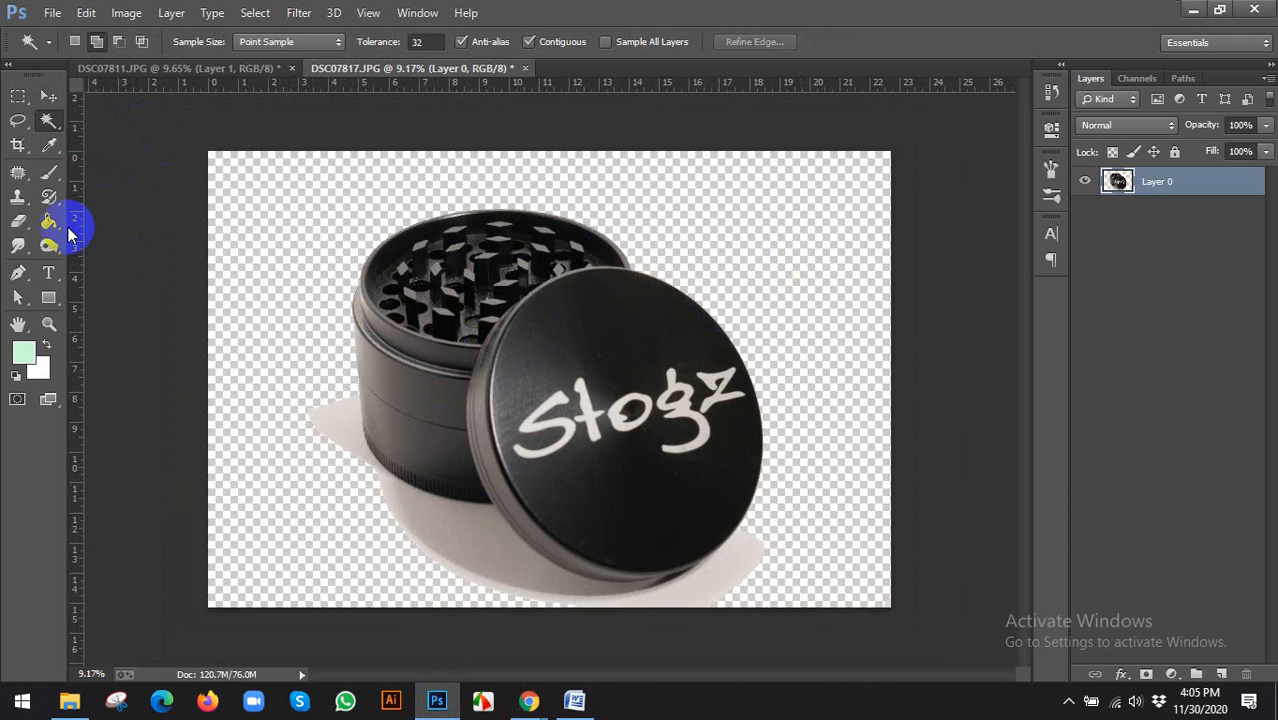
Activate the Quick Selection tool and enlarge its brush to 20
right_click(50, 146)
right_click(48, 120)
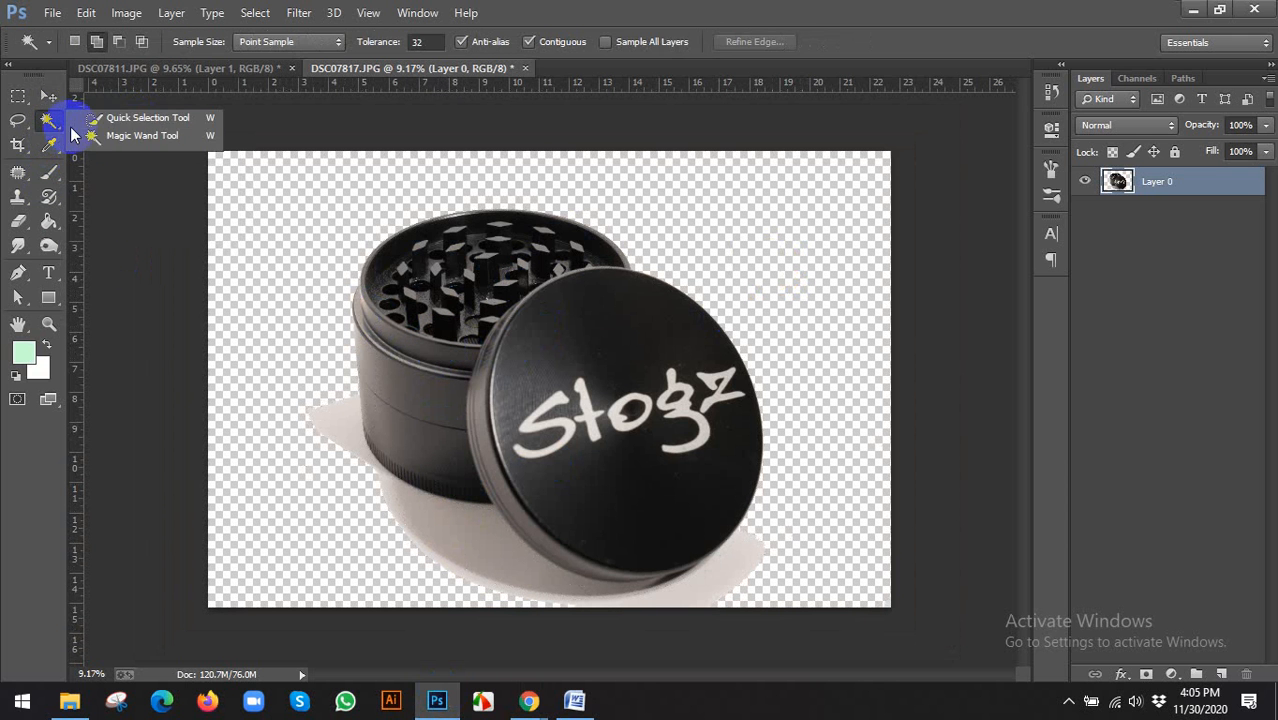
left_click(140, 118)
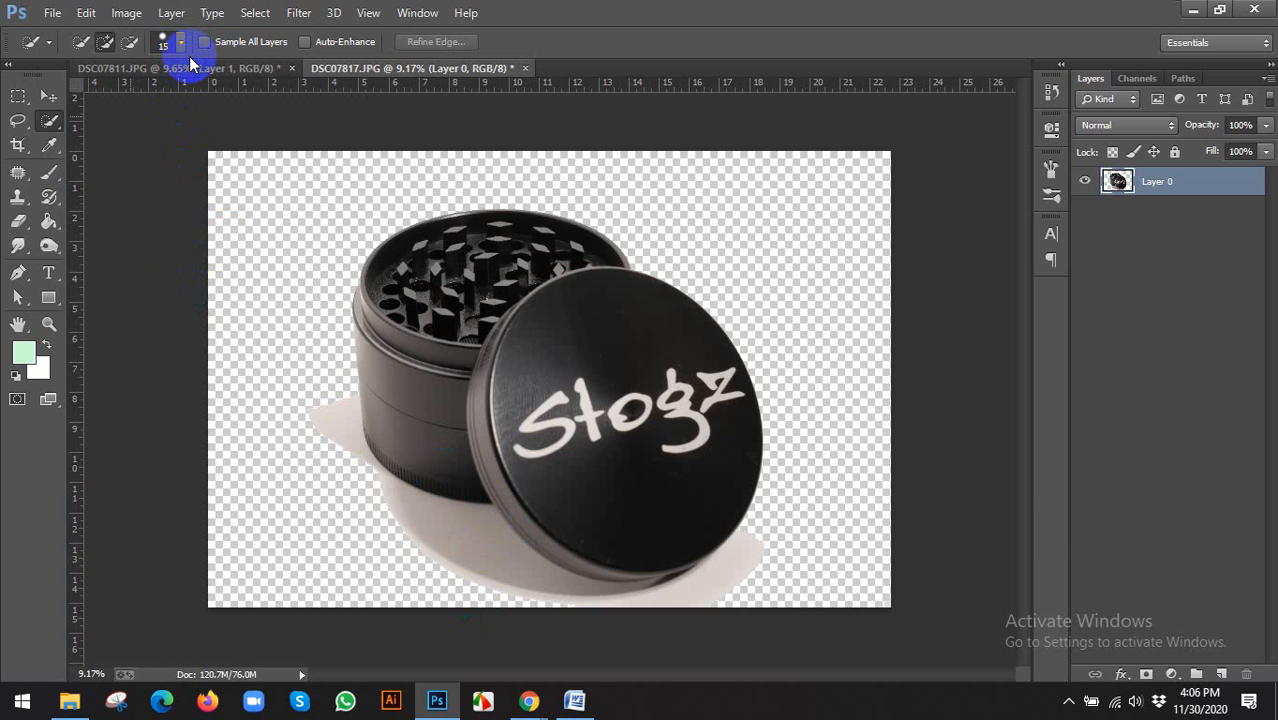
scroll(190, 62, "up", 5)
key("]")
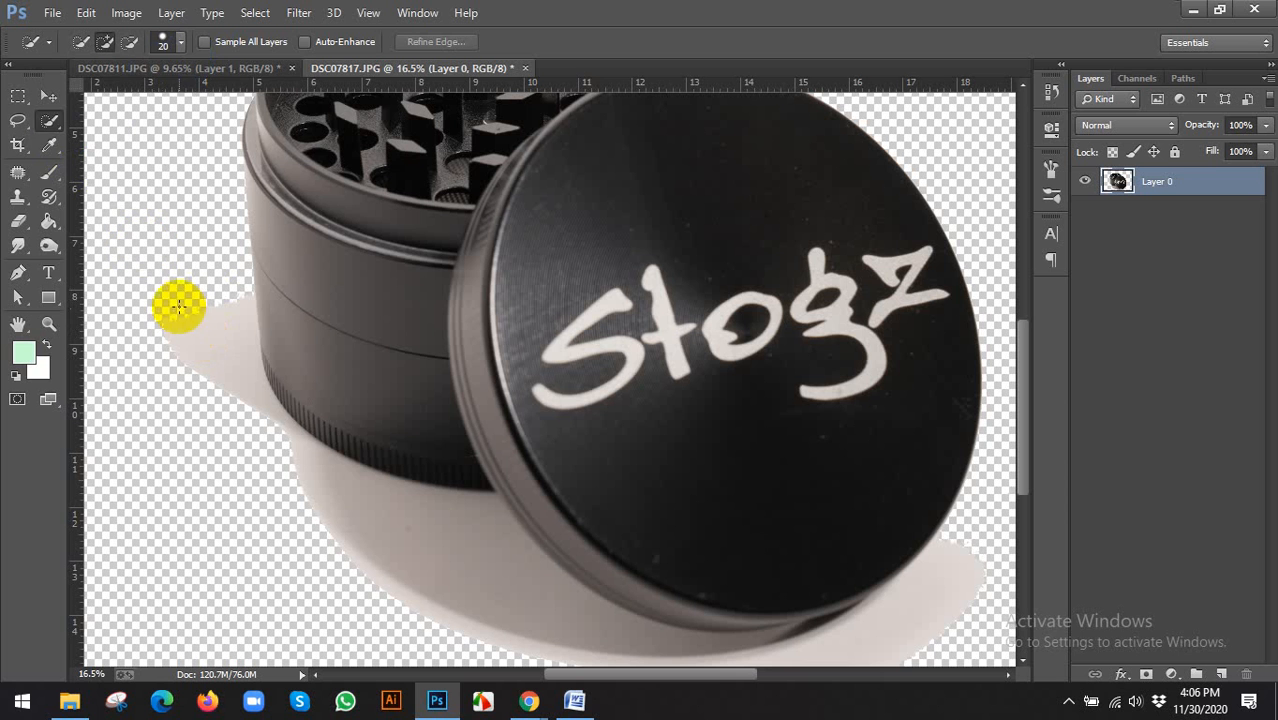
Select leftover light shadow areas around the black grinder with the Magic Wand, delete them and clear the selection
left_click(53, 146)
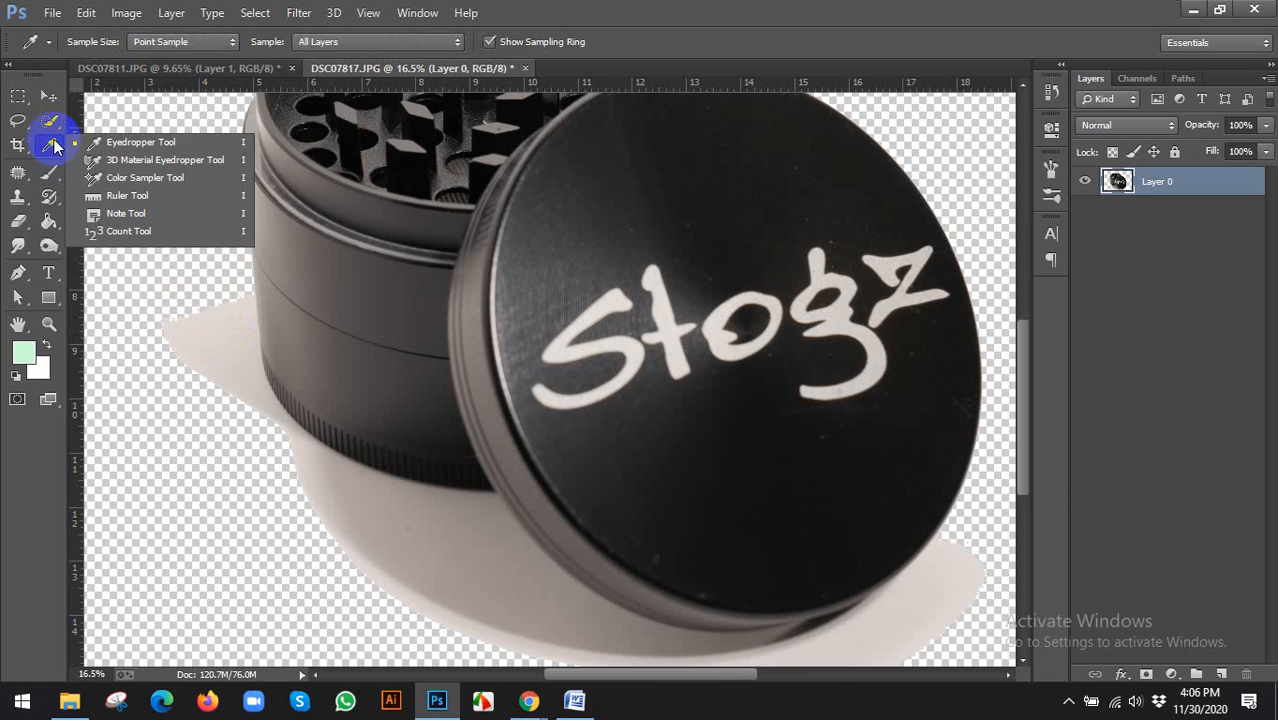
left_click(48, 121)
left_click(105, 143)
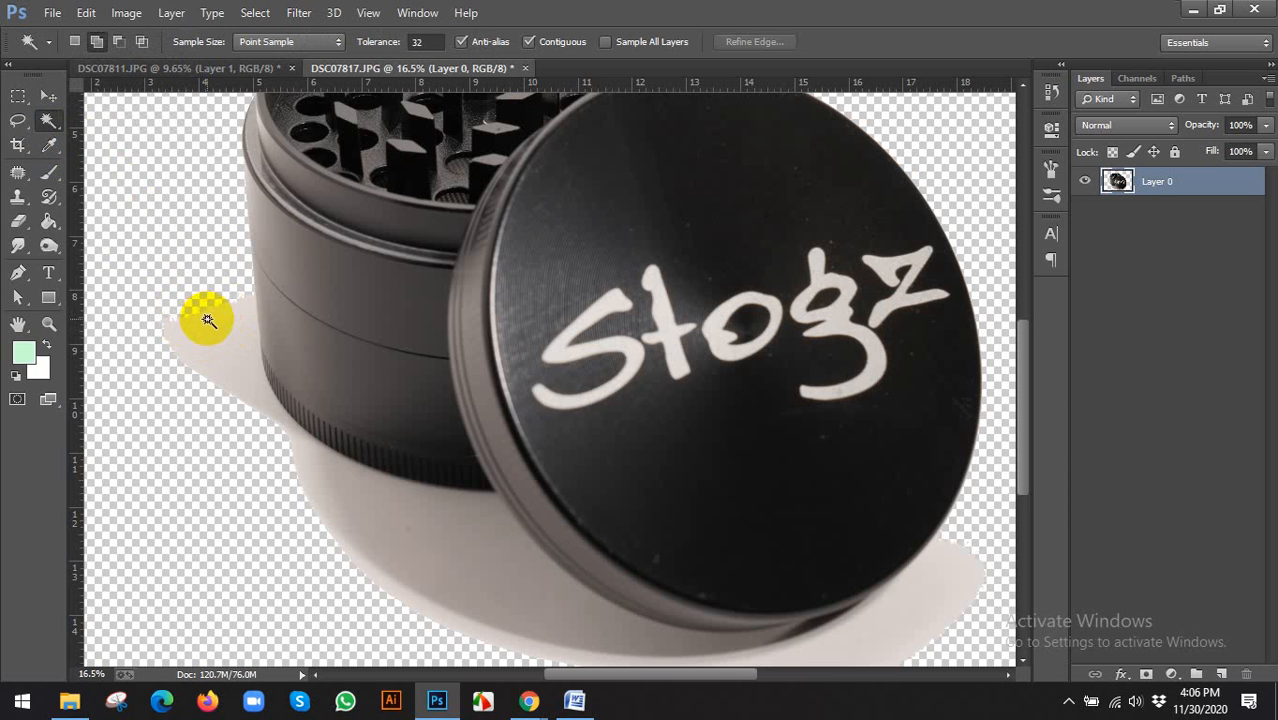
left_click(209, 330)
scroll(212, 326, "down", 5)
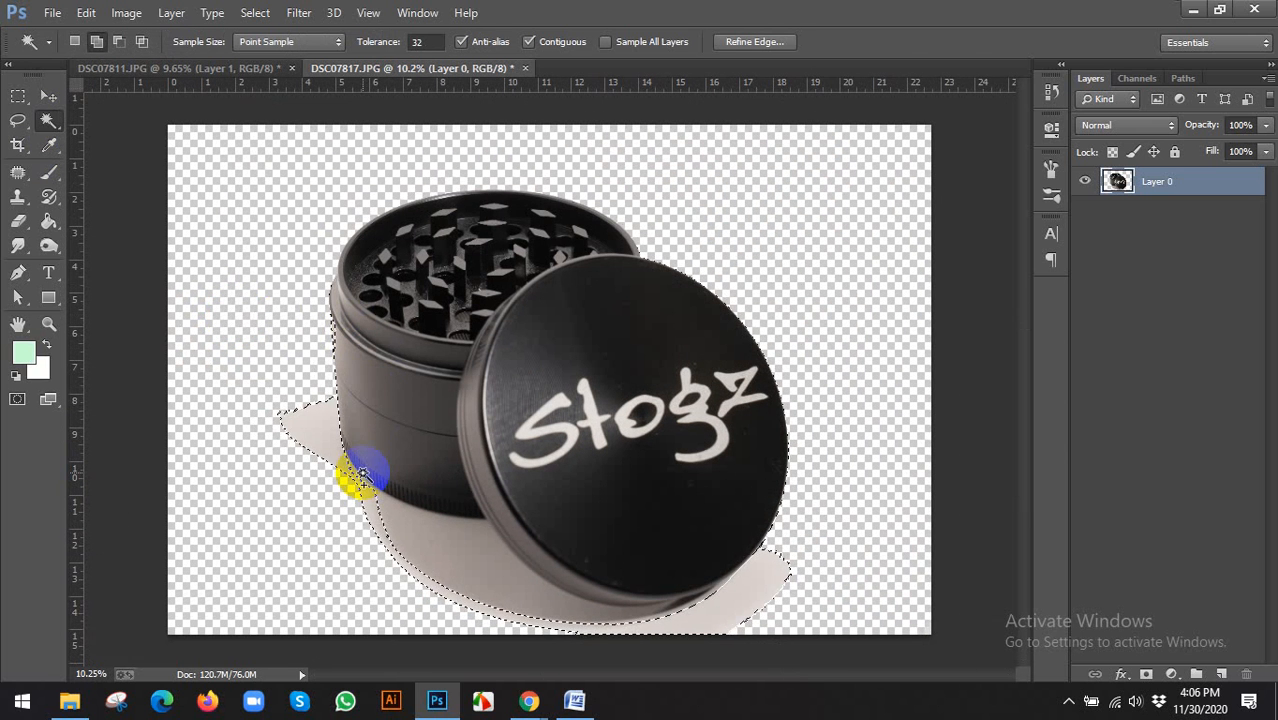
left_click(475, 490)
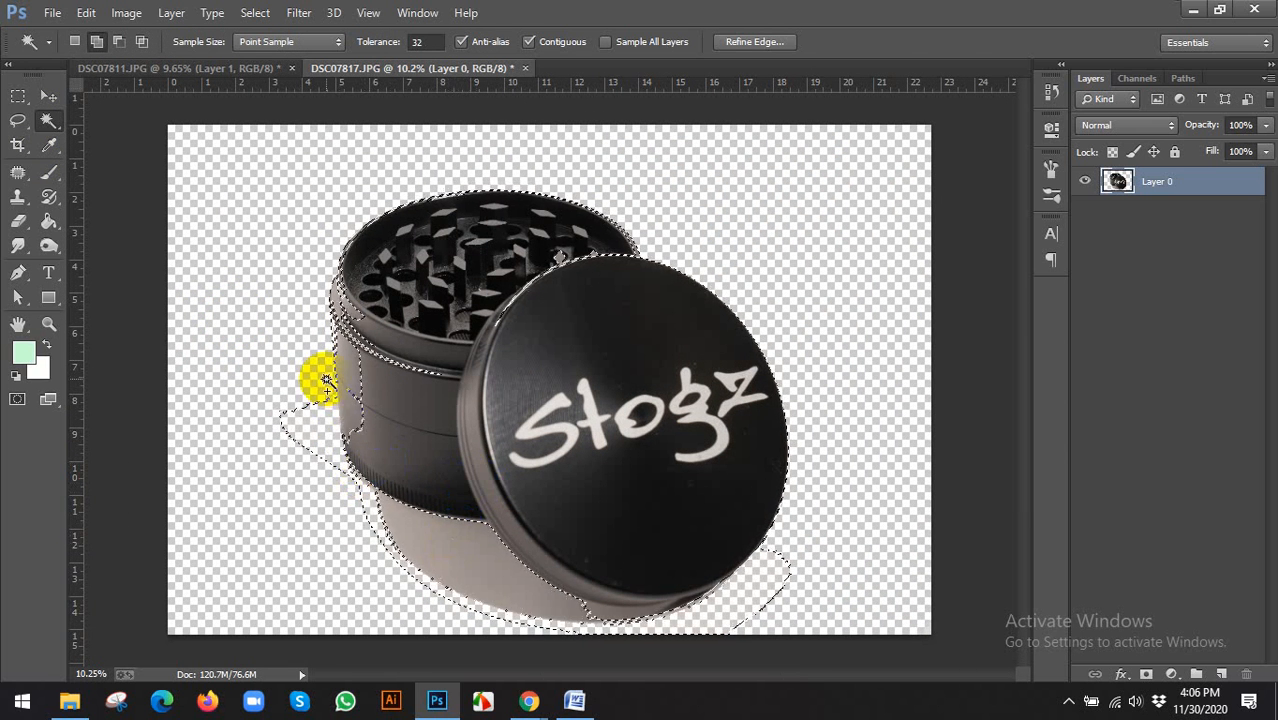
key("ctrl+d")
Switch to the Quick Selection tool and enlarge its brush to 400
left_click_drag(50, 130, 113, 122)
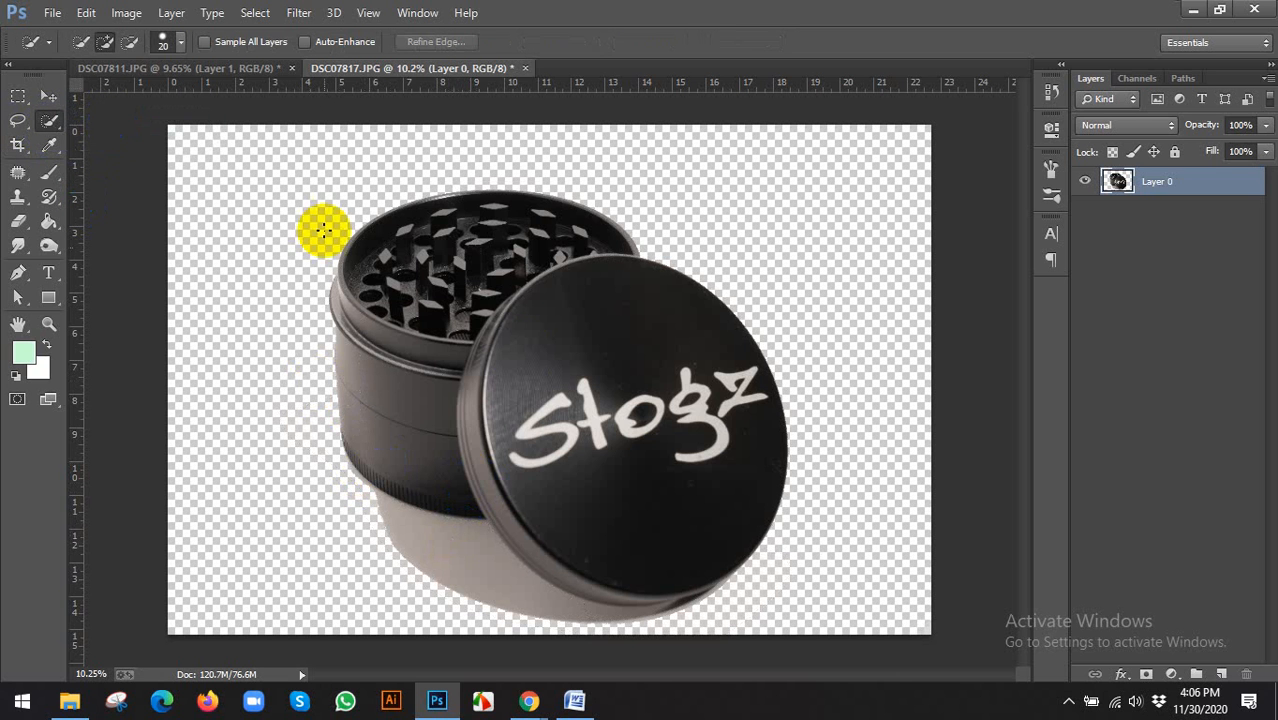
left_click(513, 415)
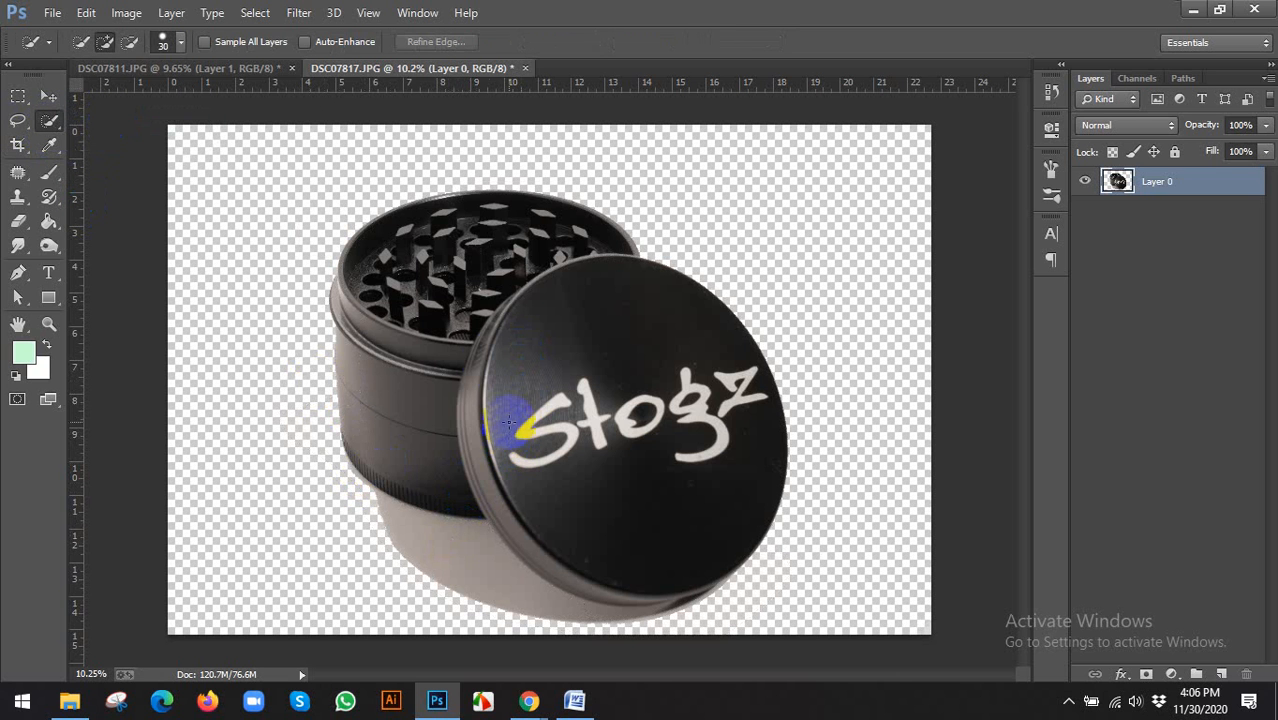
key("bracketright")
key("bracketright")
key("bracketright")
key("bracketright")
key("bracketright")
key("bracketright")
key("bracketright")
key("bracketright")
key("bracketright")
key("bracketright")
key("bracketright")
key("bracketright")
key("bracketright")
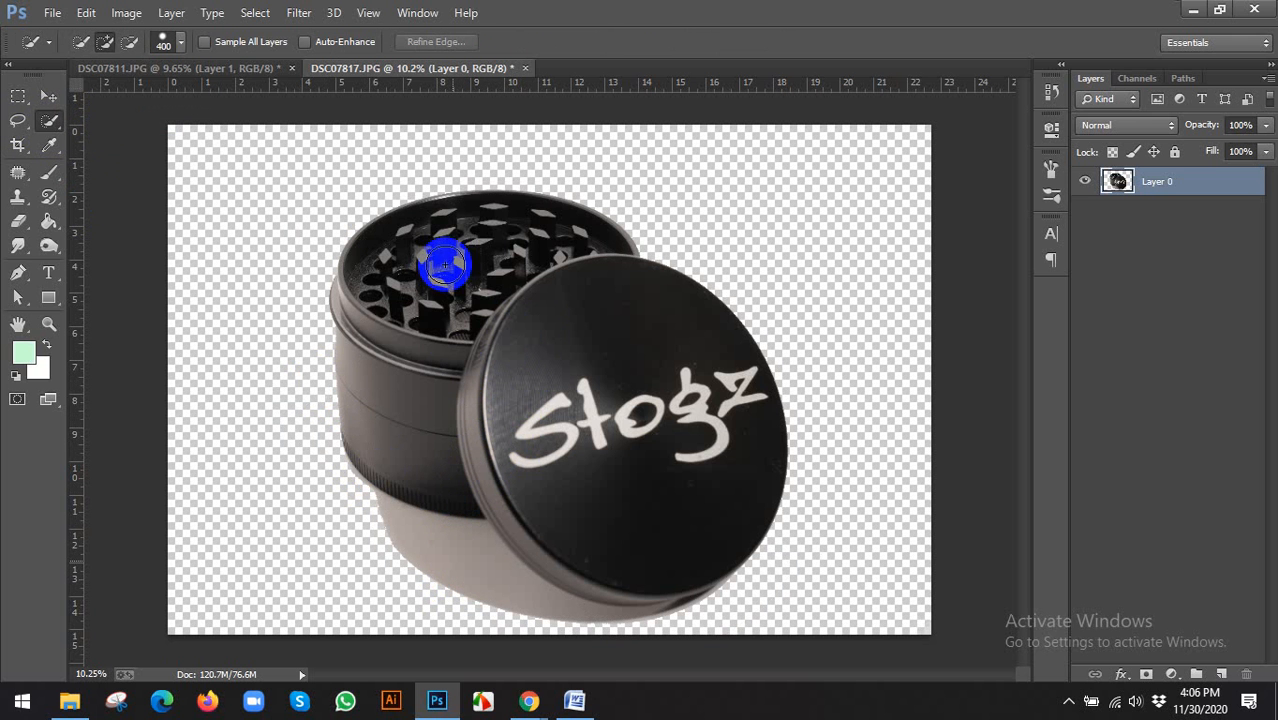
Switch to the Google Meet browser window and minimize it to show the Windows desktop
key("alt+Tab")
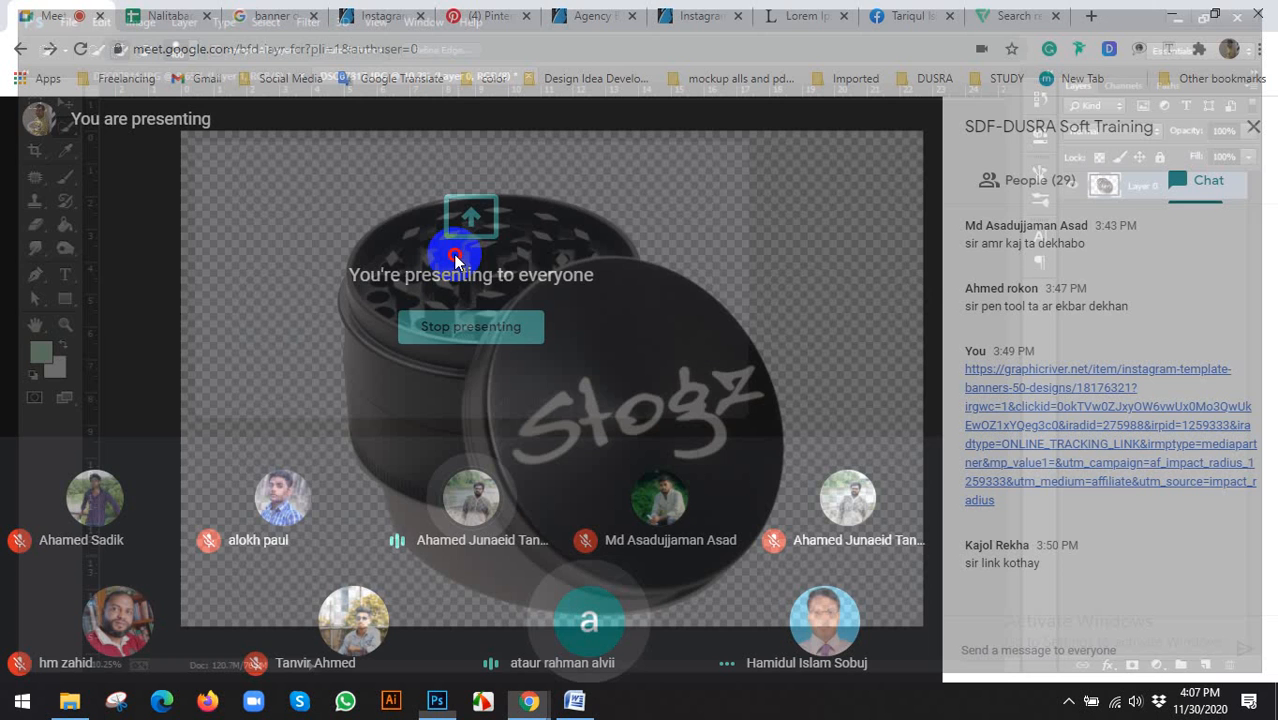
left_click(1171, 14)
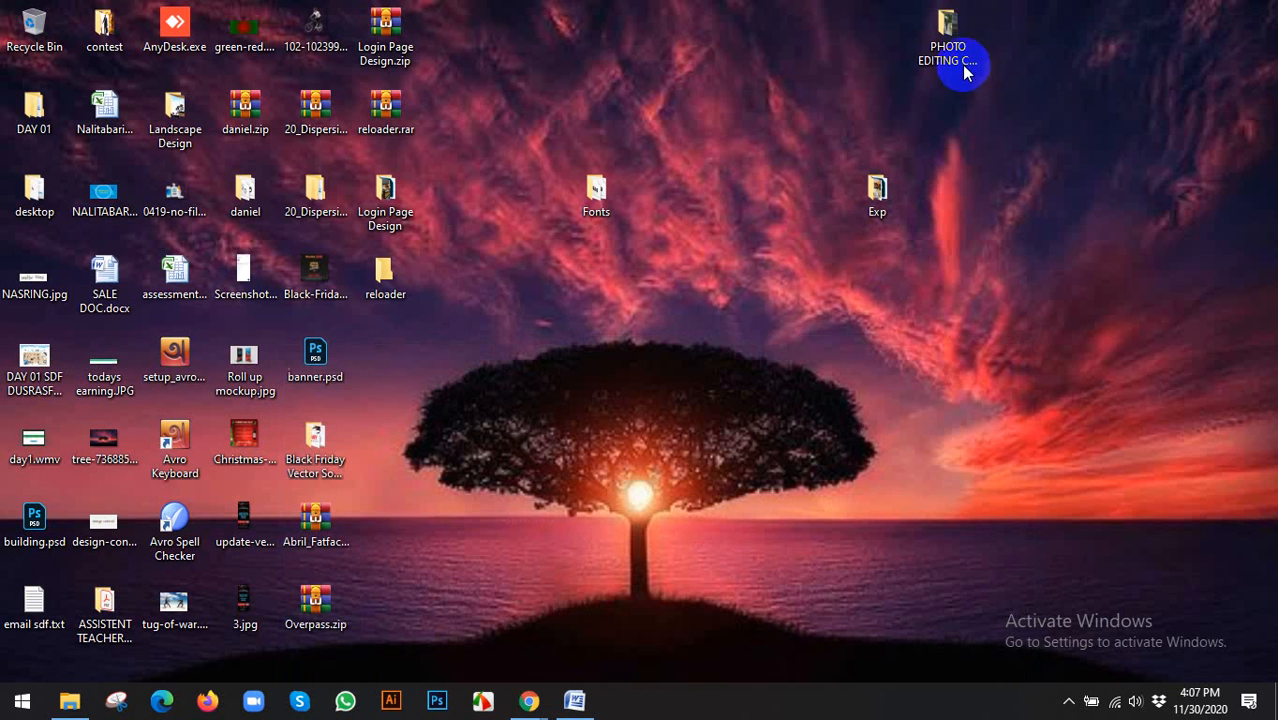
right_click(751, 90)
left_click(793, 146)
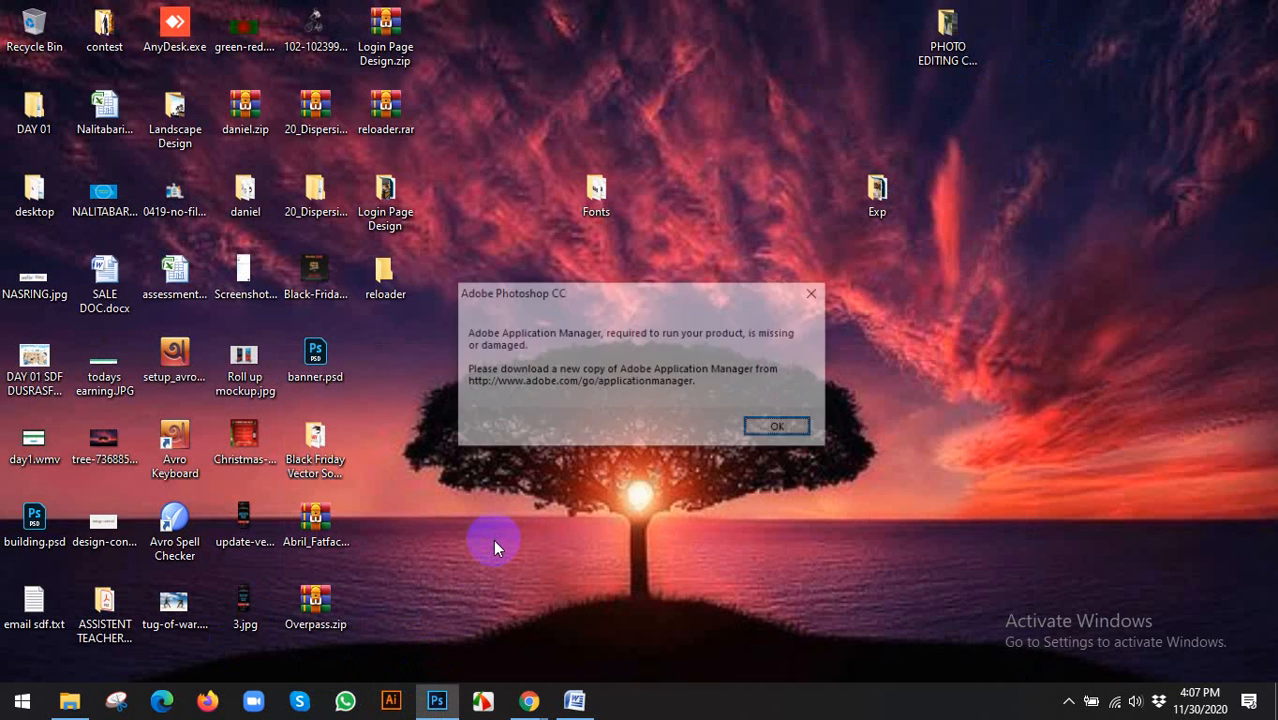
Dismiss the Adobe Application Manager error, let Photoshop restart, and open DSC07811.JPG from the DONE folder in it
key("Return")
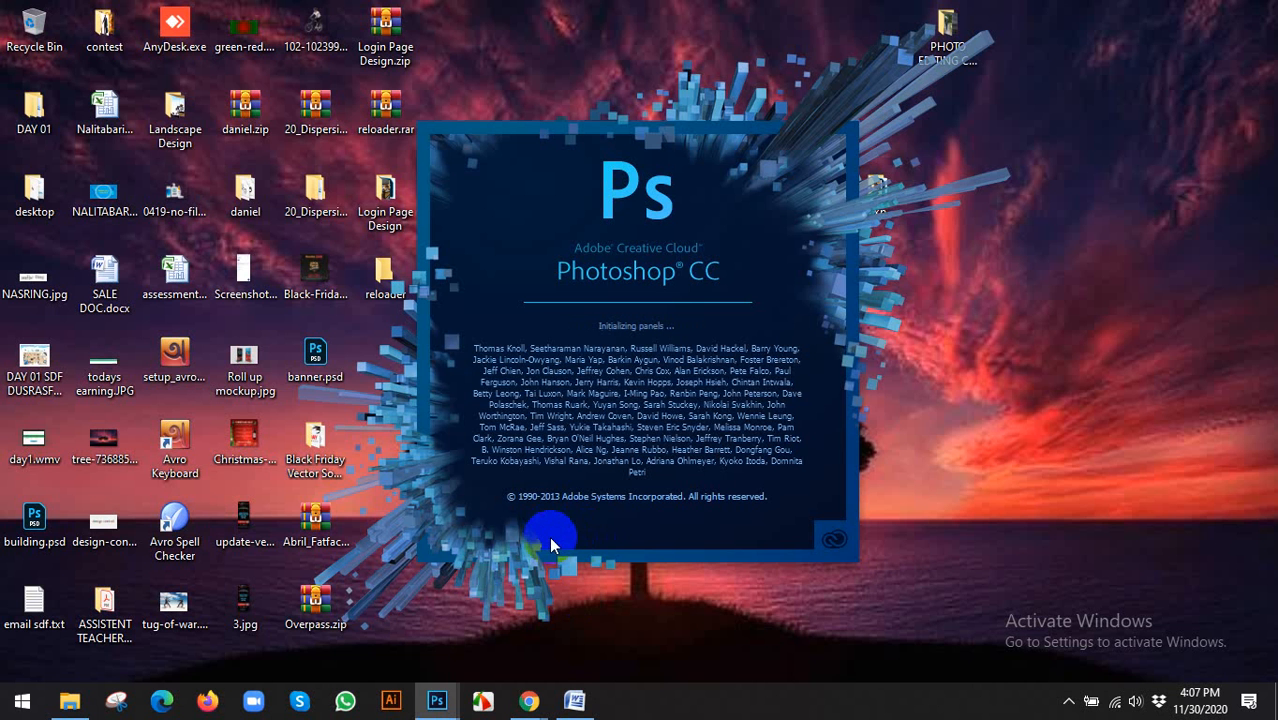
mouse_move(436, 692)
left_click(591, 561)
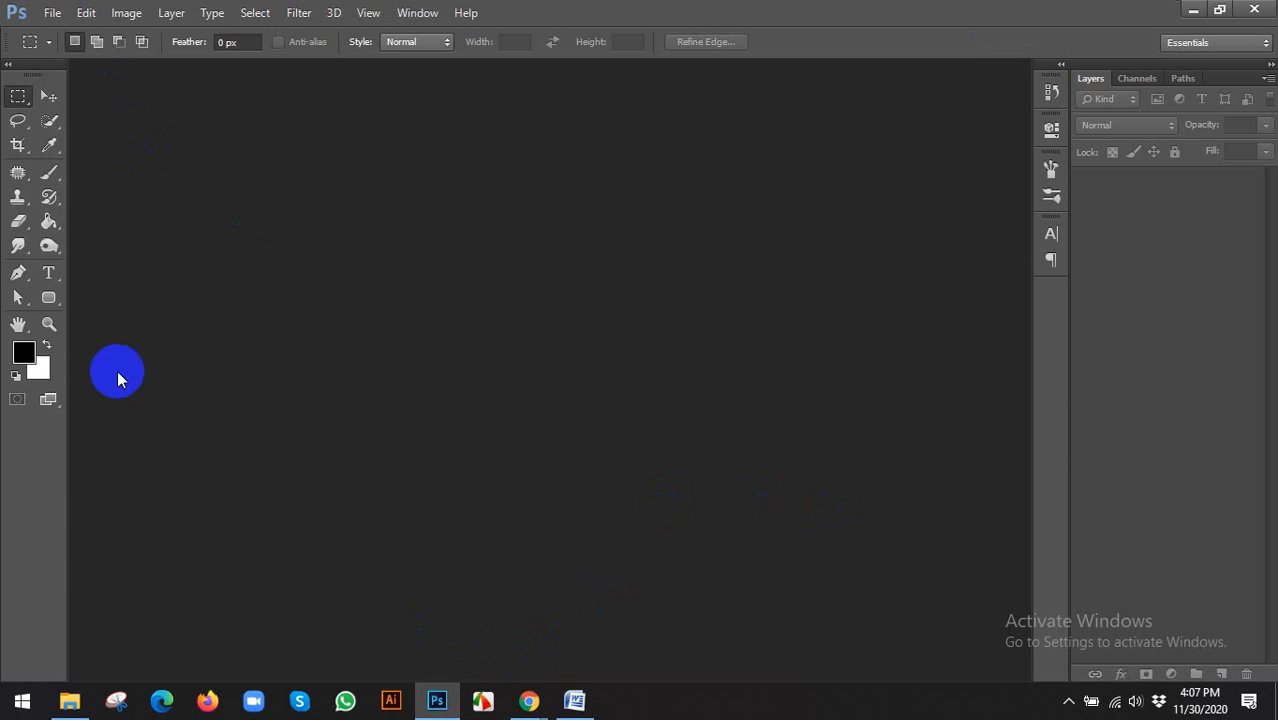
left_click(70, 700)
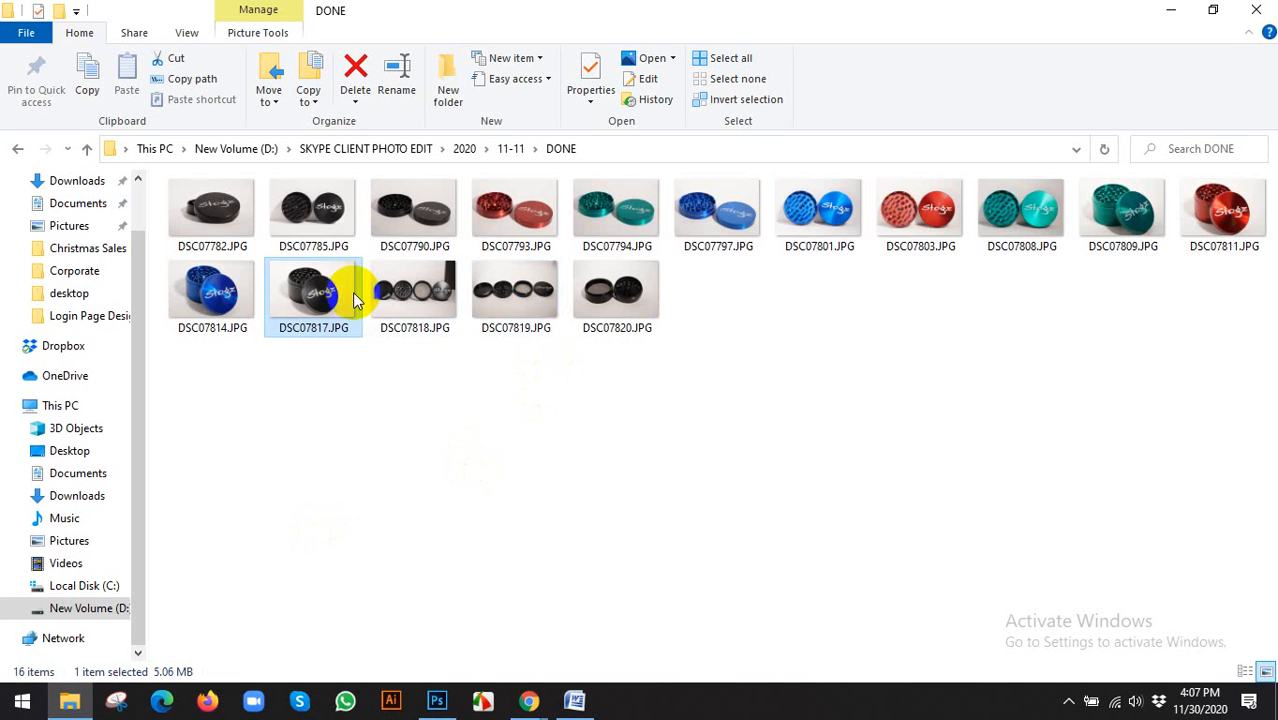
left_click_drag(1220, 205, 451, 379)
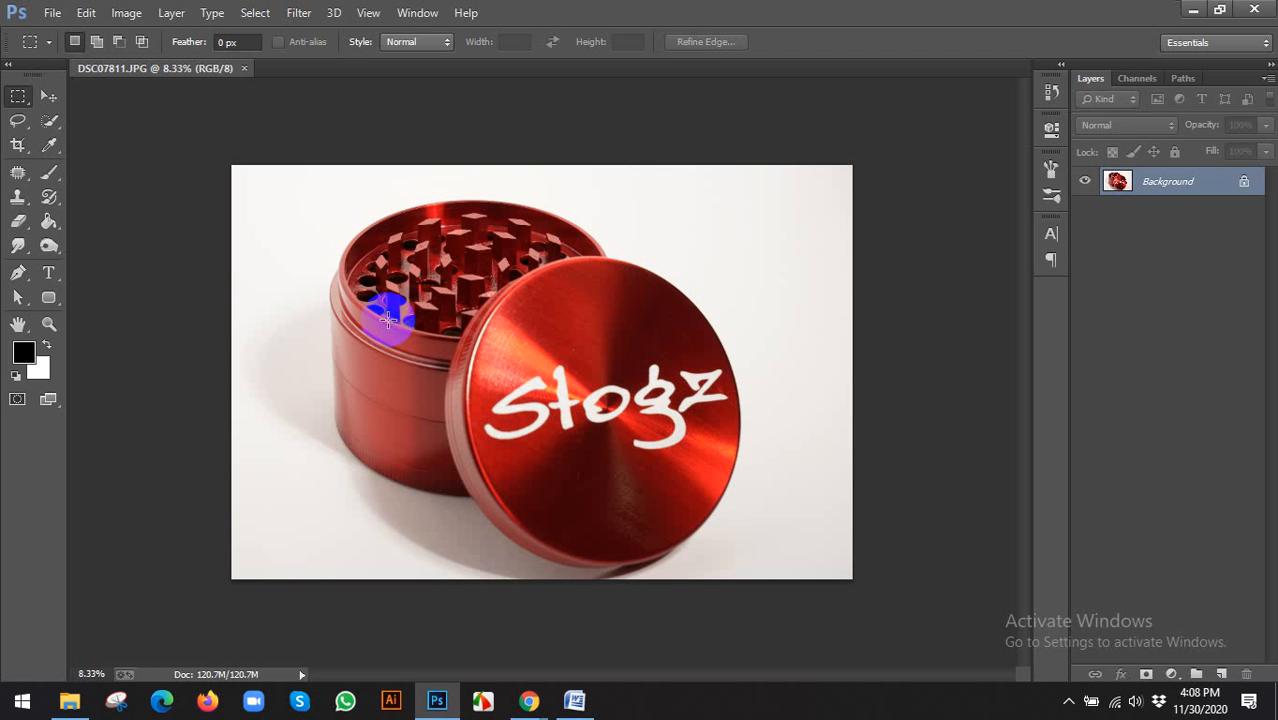
Convert the locked Background layer into a regular layer with the default name Layer 0 and activate the Move tool
double_click(1157, 186)
left_click(793, 222)
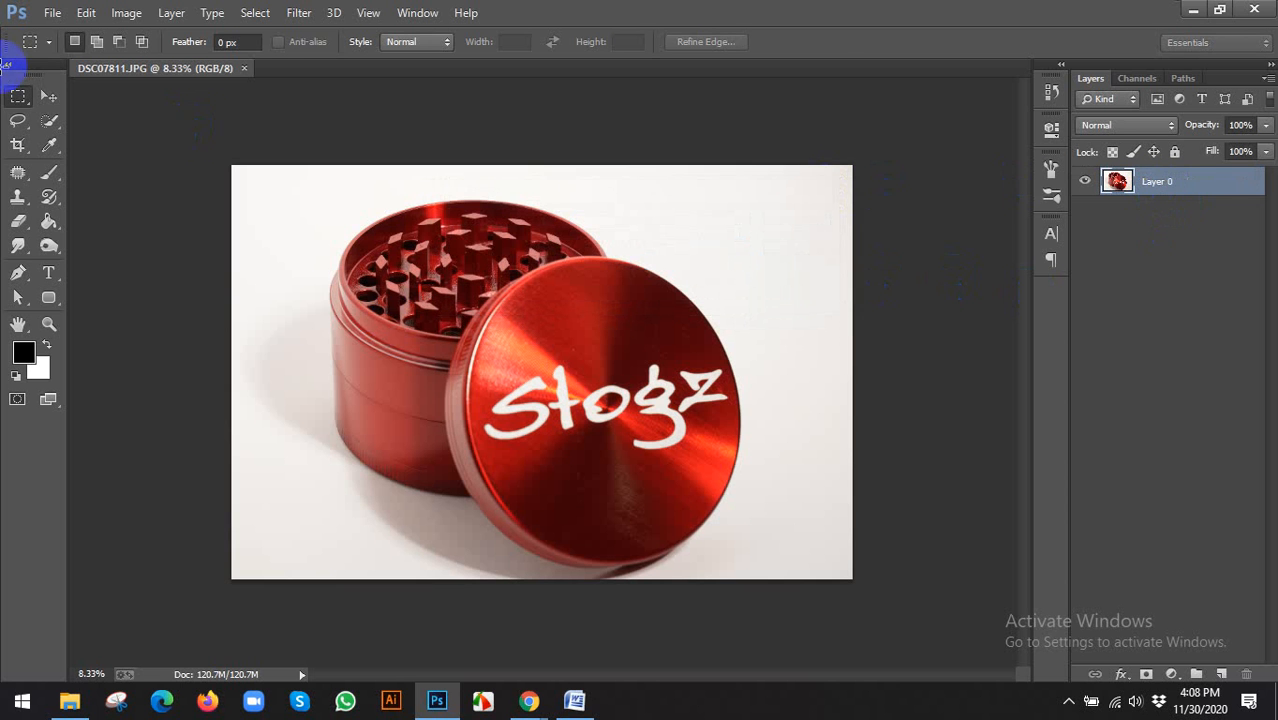
left_click(48, 96)
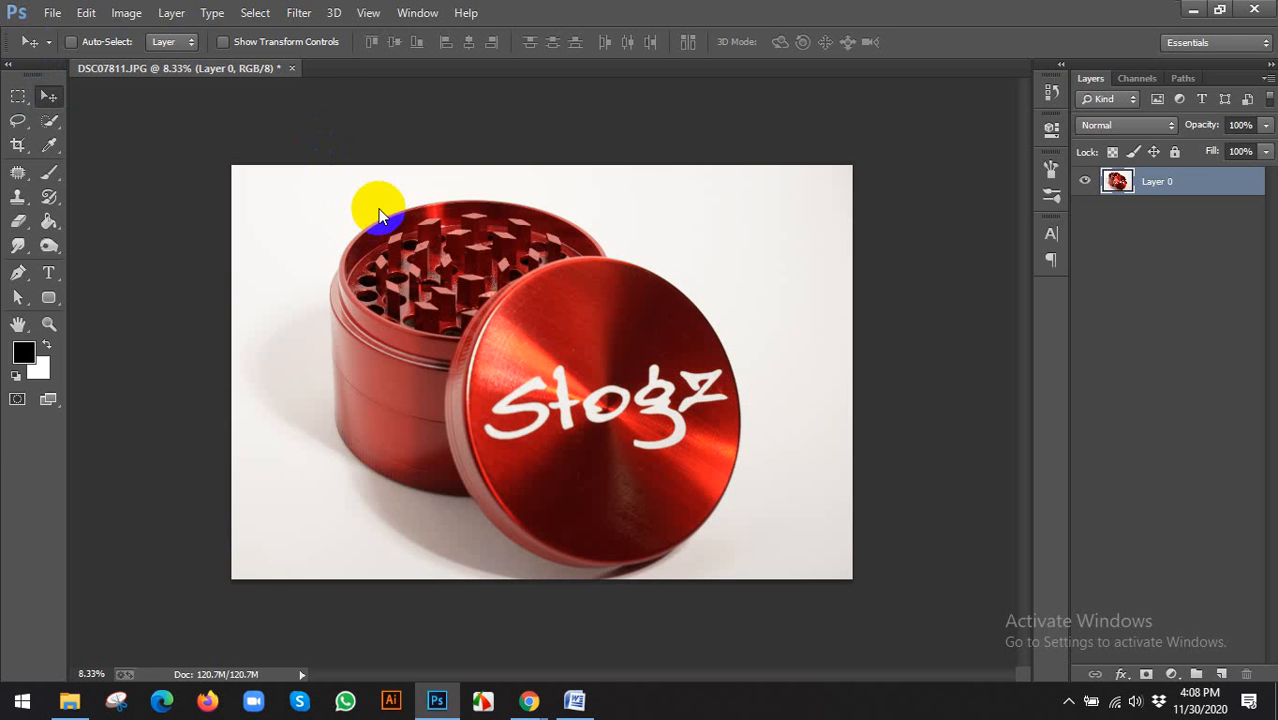
Switch to the Google Meet window to check the meeting, and return to Photoshop
mouse_move(529, 700)
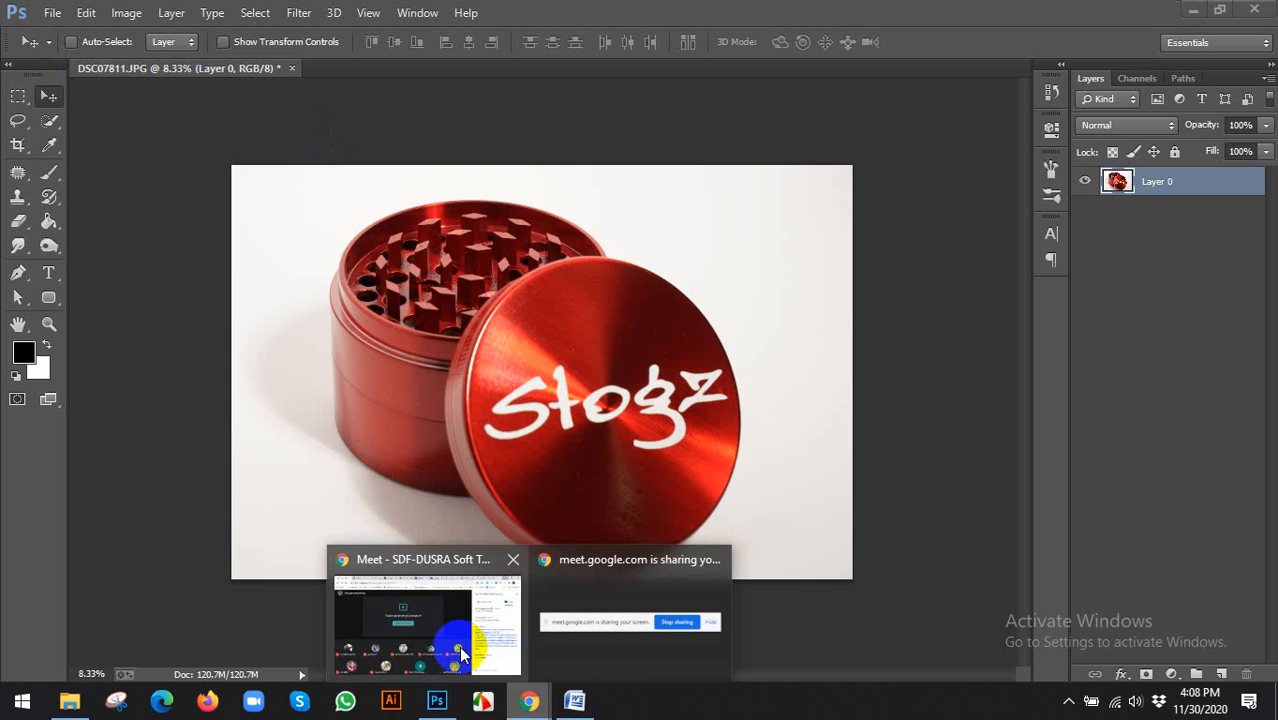
left_click(459, 646)
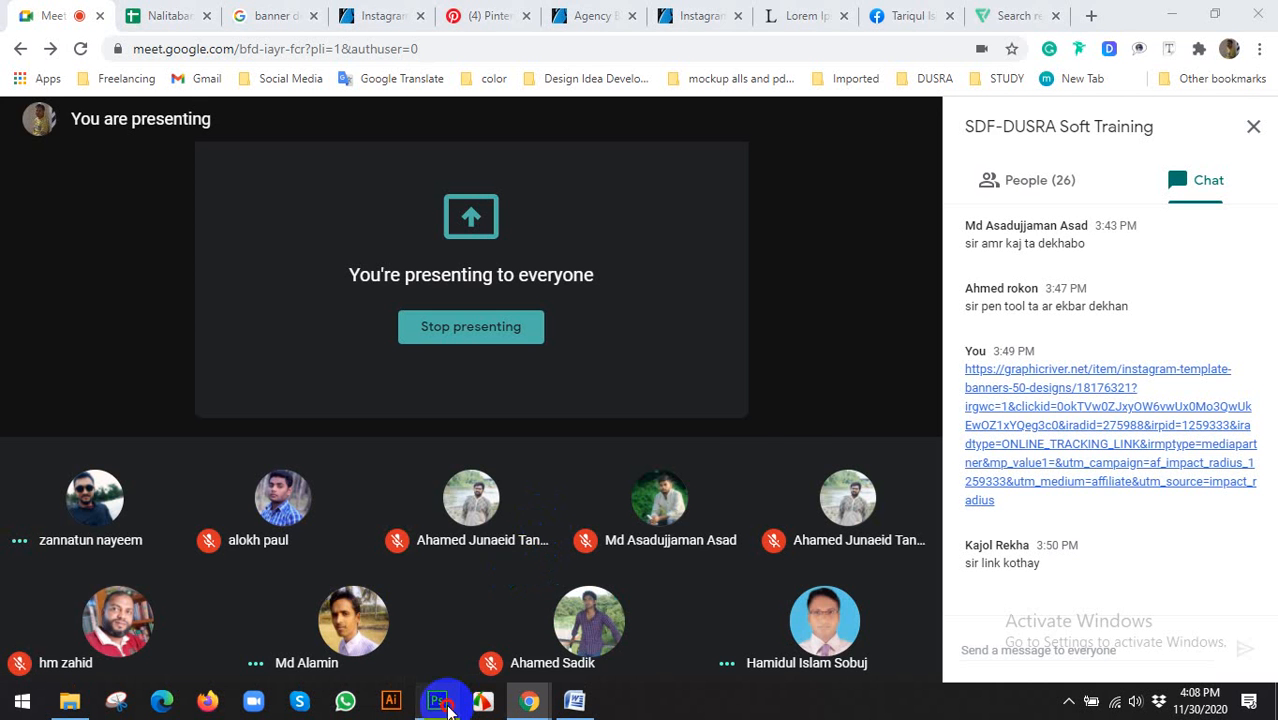
left_click(440, 702)
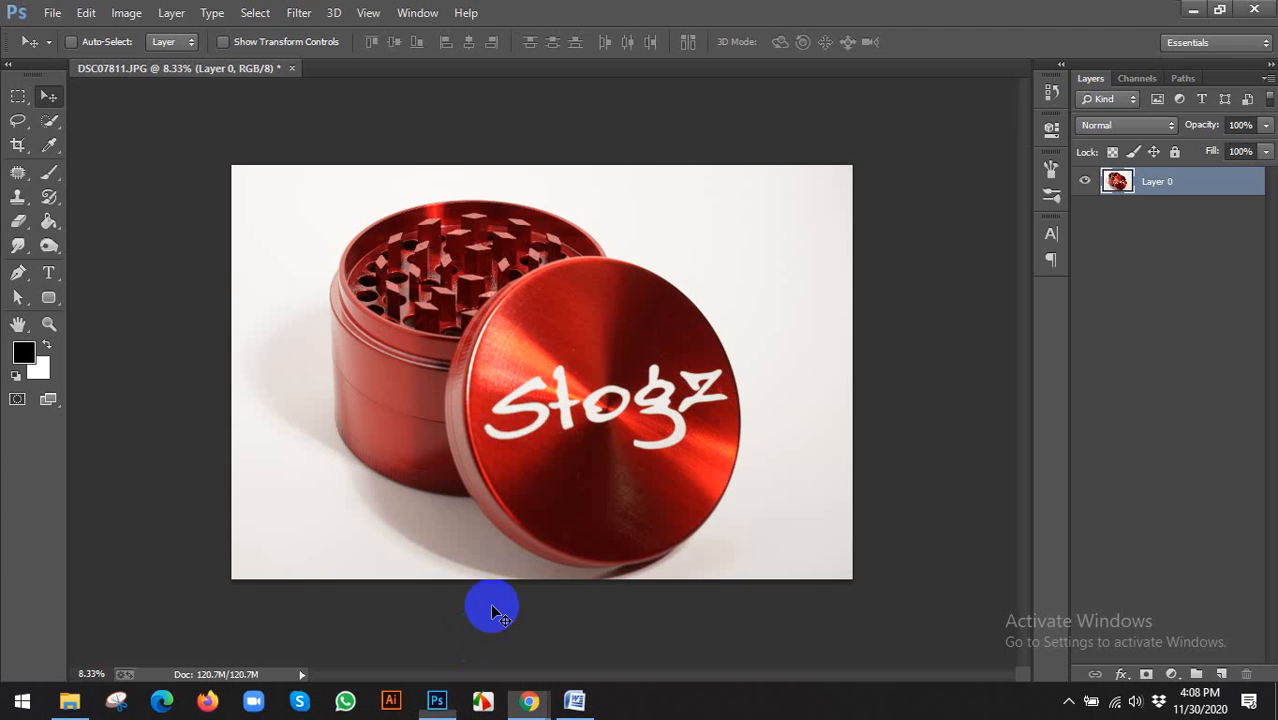
Activate the Quick Selection tool and enlarge its brush to 800
left_click(44, 125)
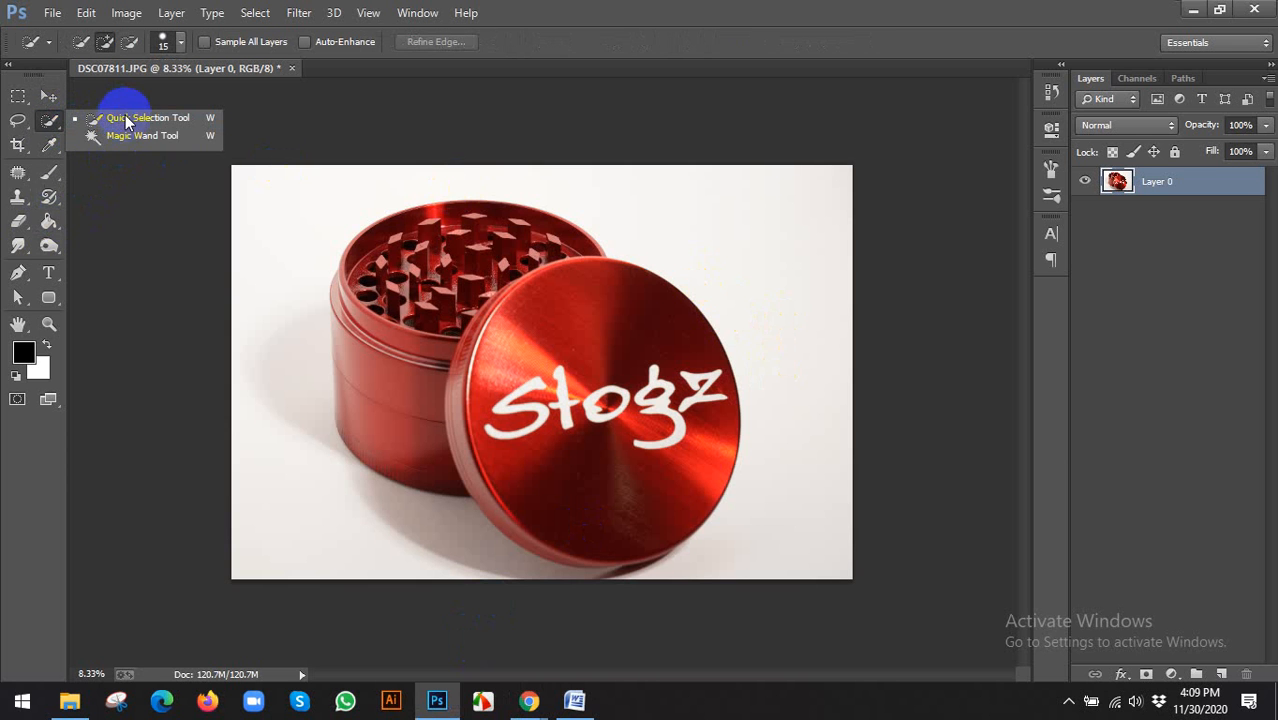
left_click(125, 117)
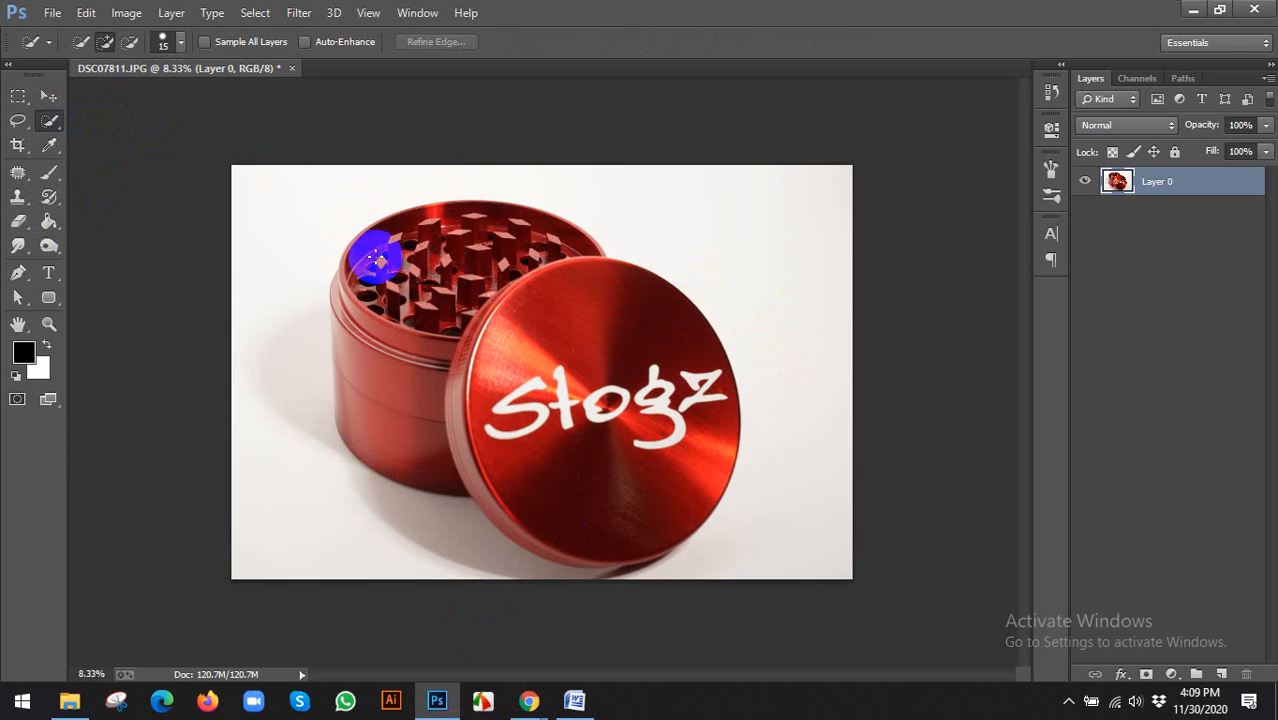
key("bracketright")
key("bracketright")
key("bracketright")
key("bracketright")
key("bracketright")
key("bracketright")
key("bracketright")
key("bracketright")
key("bracketright")
key("bracketright")
key("bracketright")
key("bracketright")
key("bracketright")
key("bracketright")
key("bracketright")
key("bracketright")
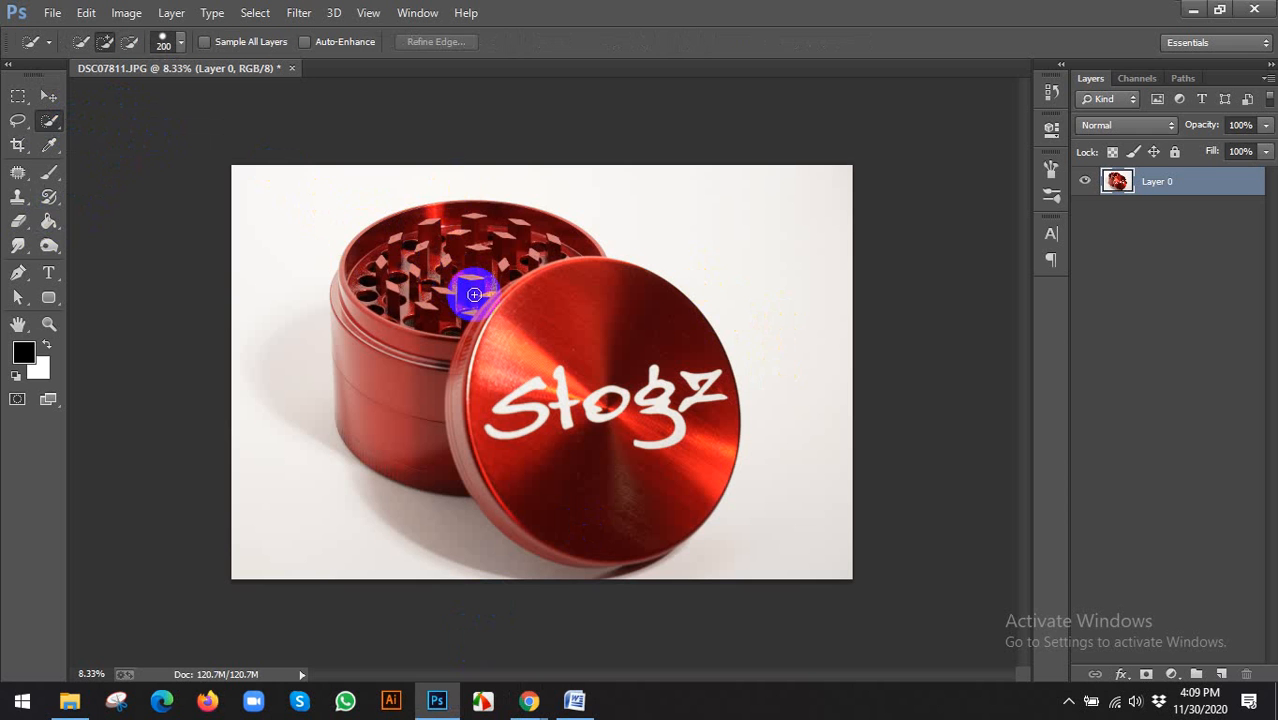
key("bracketright")
key("bracketright")
key("bracketright")
key("bracketright")
key("bracketright")
key("bracketright")
key("bracketright")
key("bracketright")
key("bracketright")
key("bracketright")
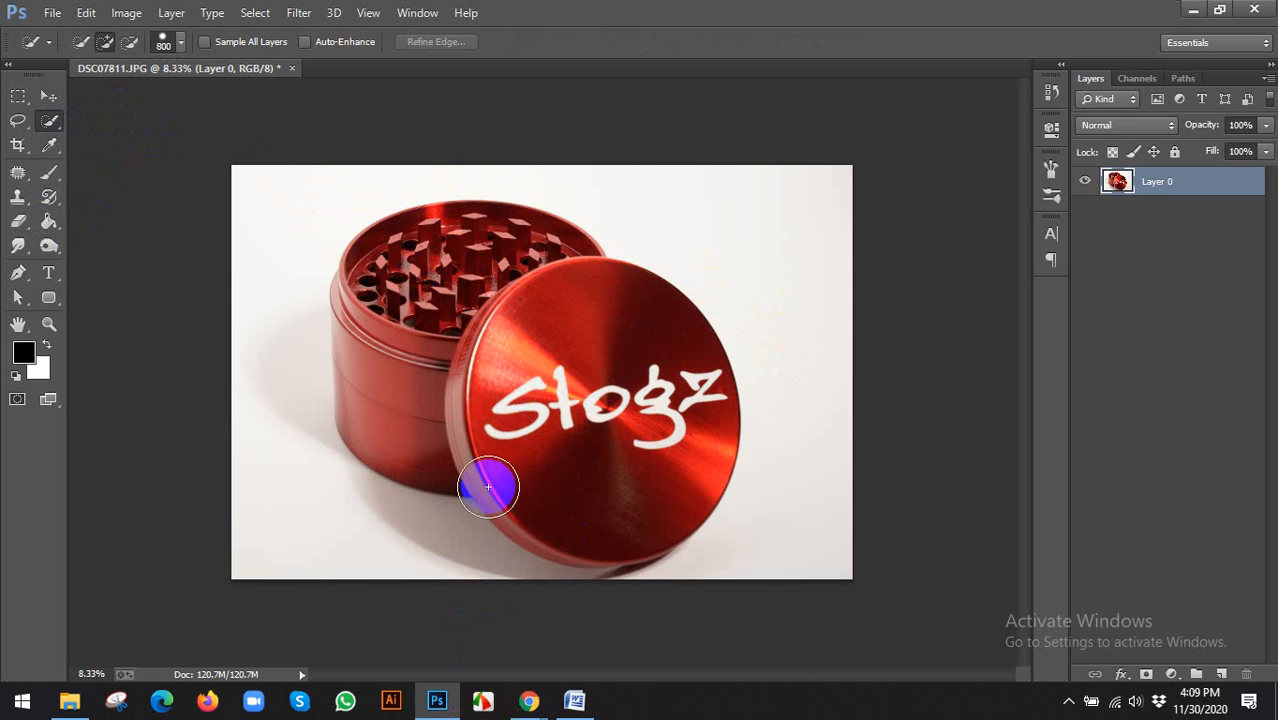
Check the Google Meet call again and switch back to the red grinder image in Photoshop
mouse_move(527, 705)
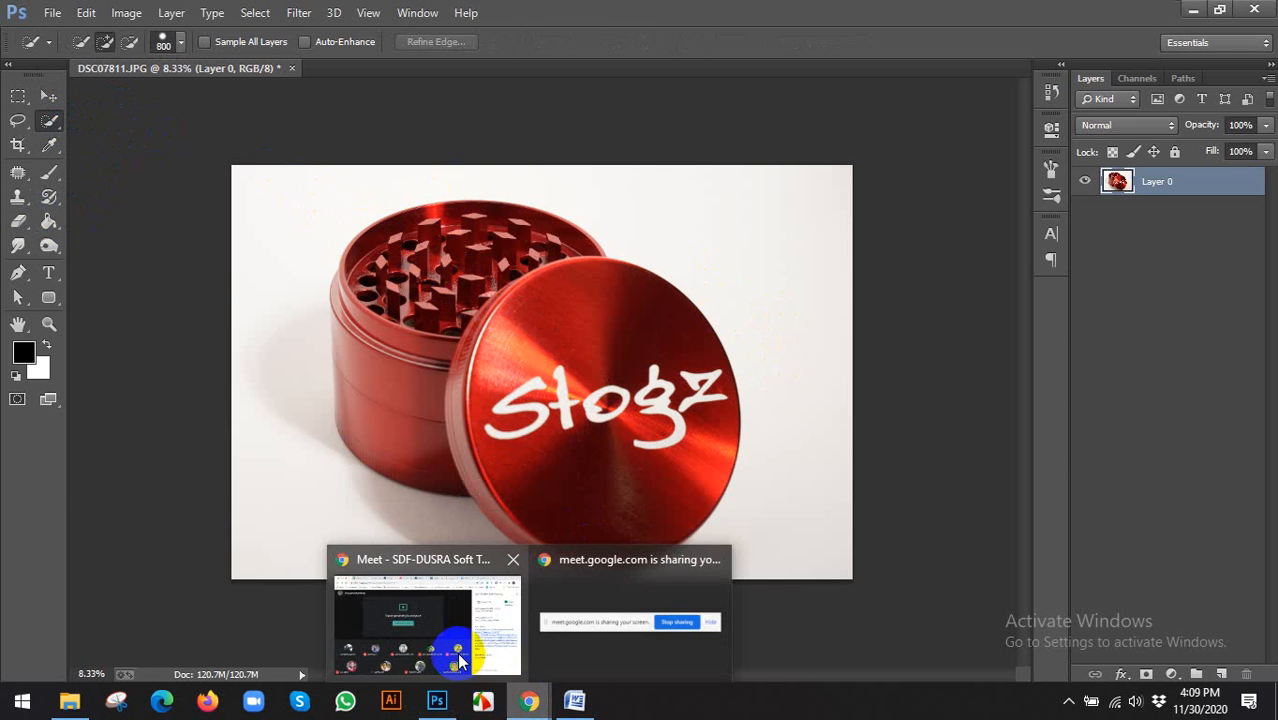
left_click(427, 625)
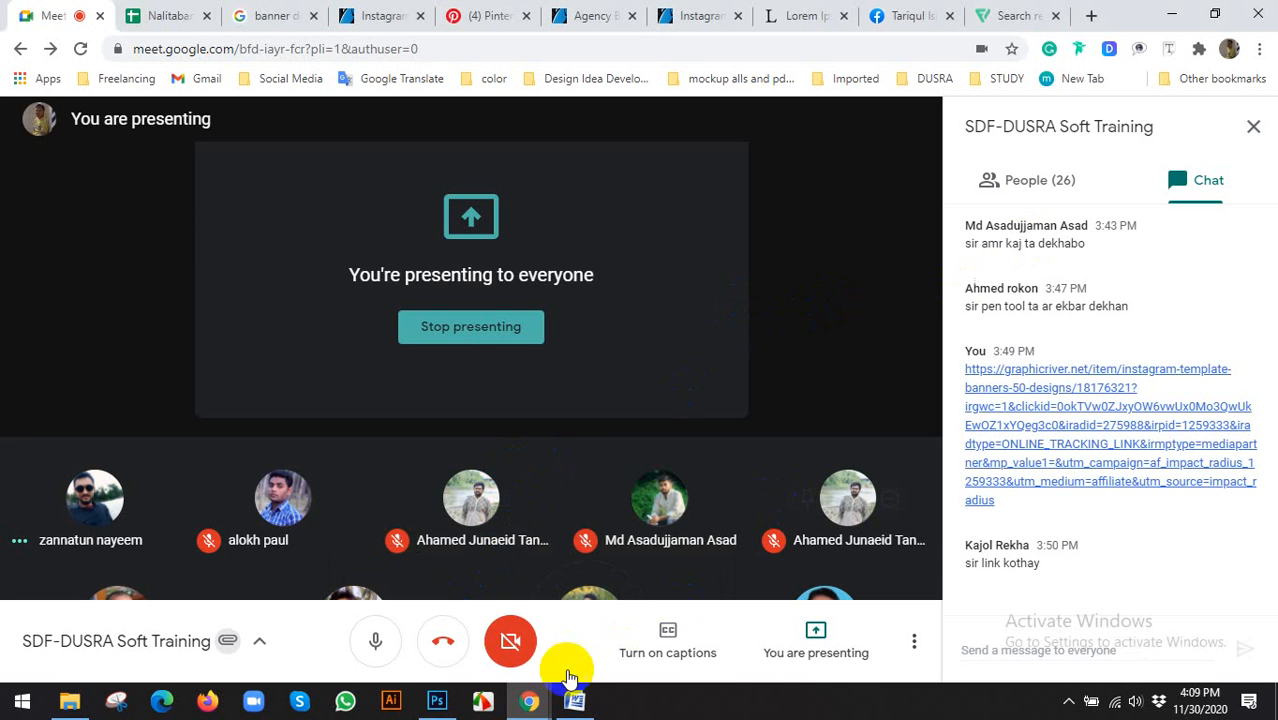
left_click(436, 700)
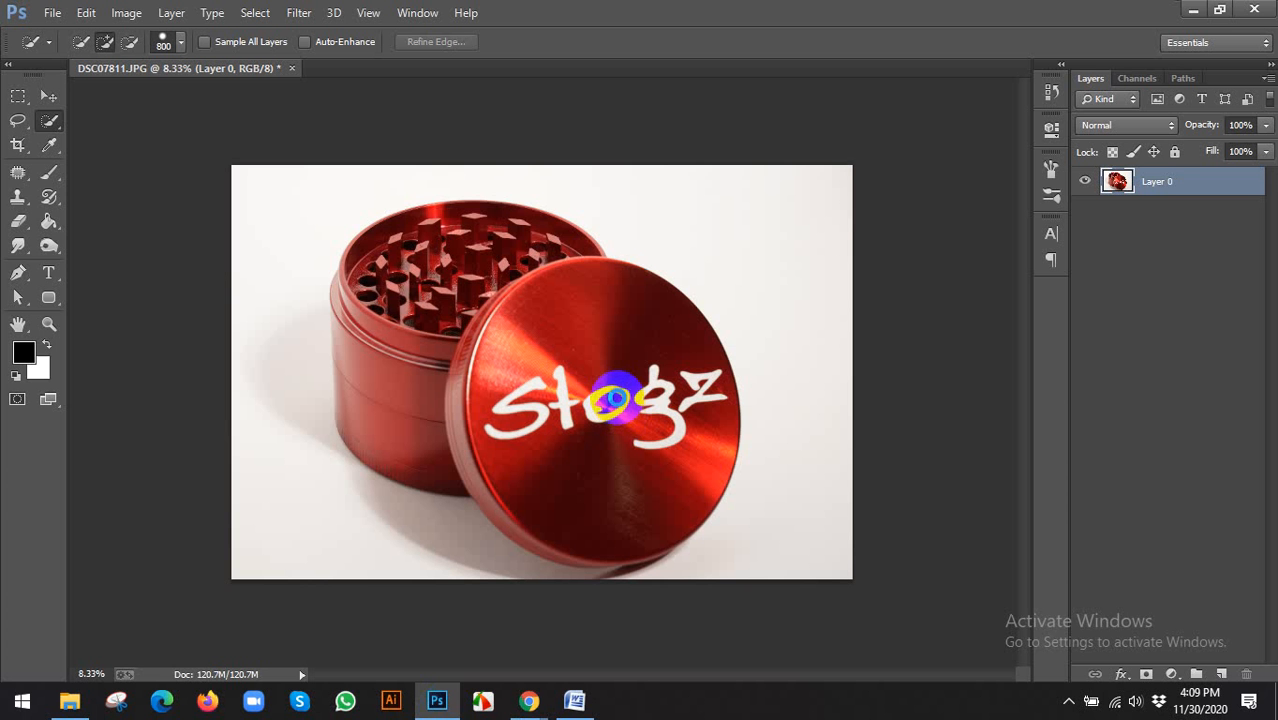
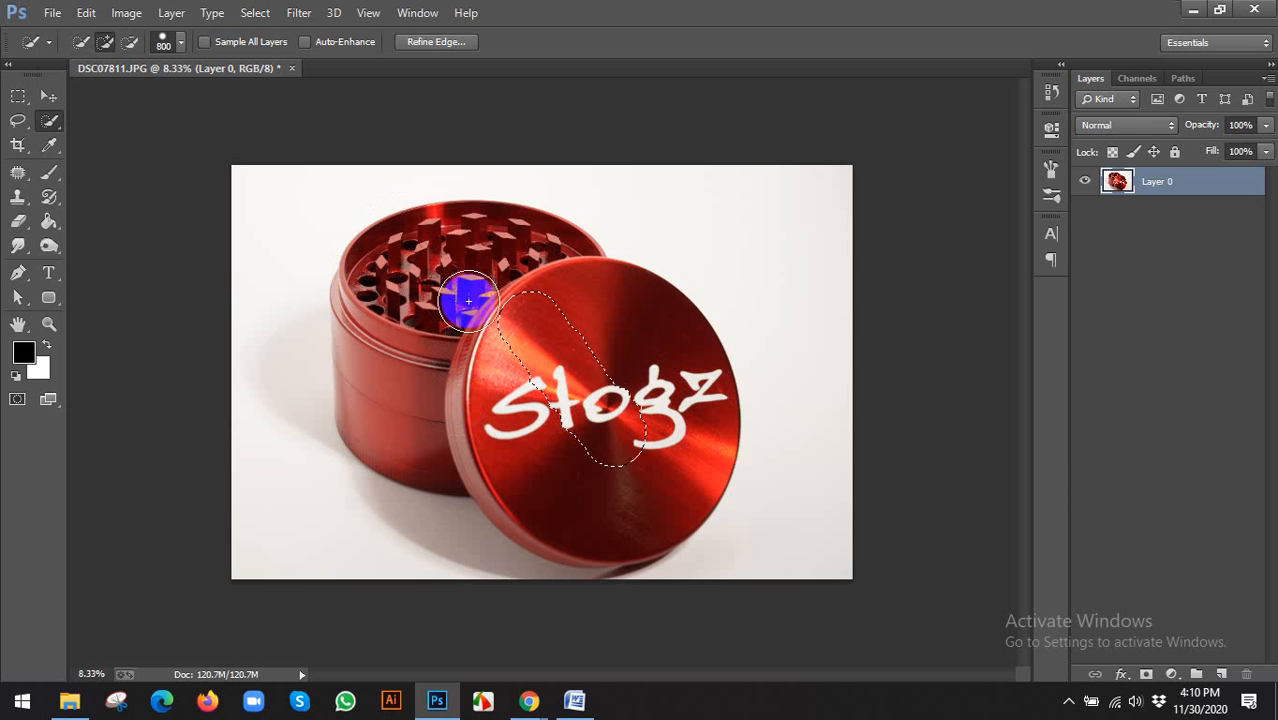
Try to select the red grinder's lid and toothed base with the Quick Selection brush reduced to 600, and clear the selection
key("bracketleft")
key("bracketleft")
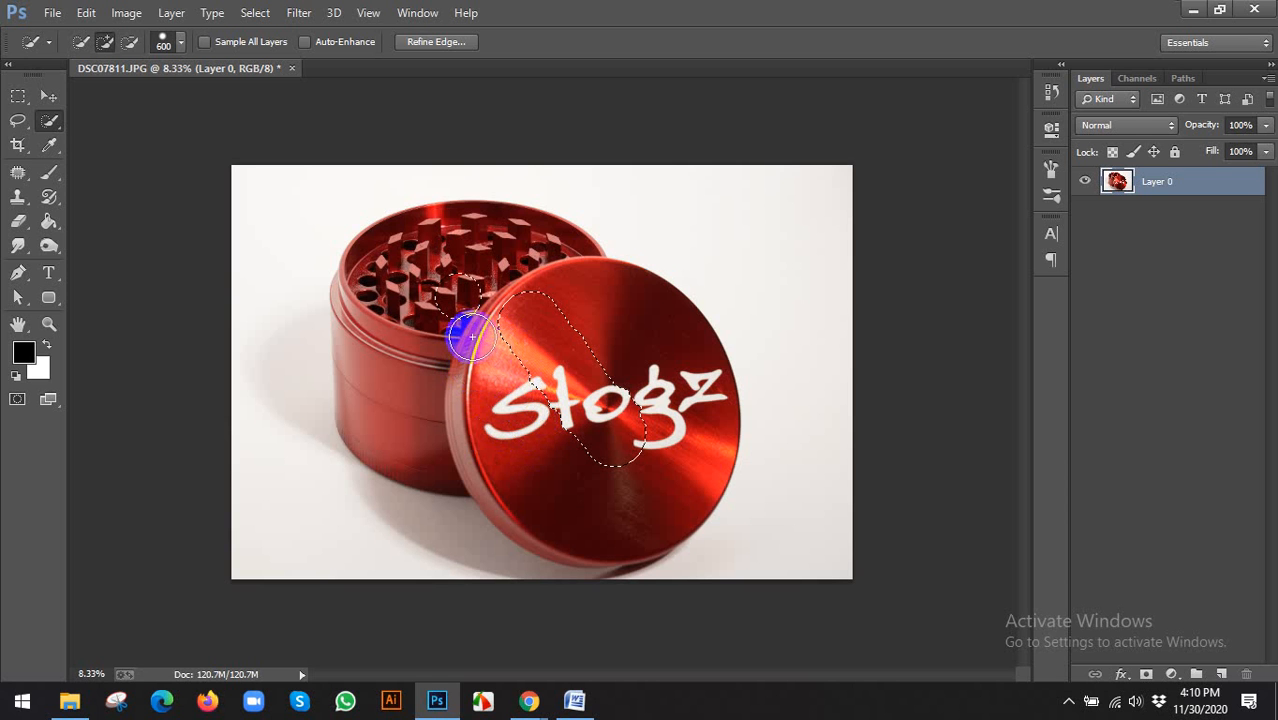
mouse_move(470, 333)
left_mouse_down()
mouse_move(464, 297)
mouse_move(449, 298)
mouse_move(519, 283)
mouse_move(478, 342)
left_mouse_up()
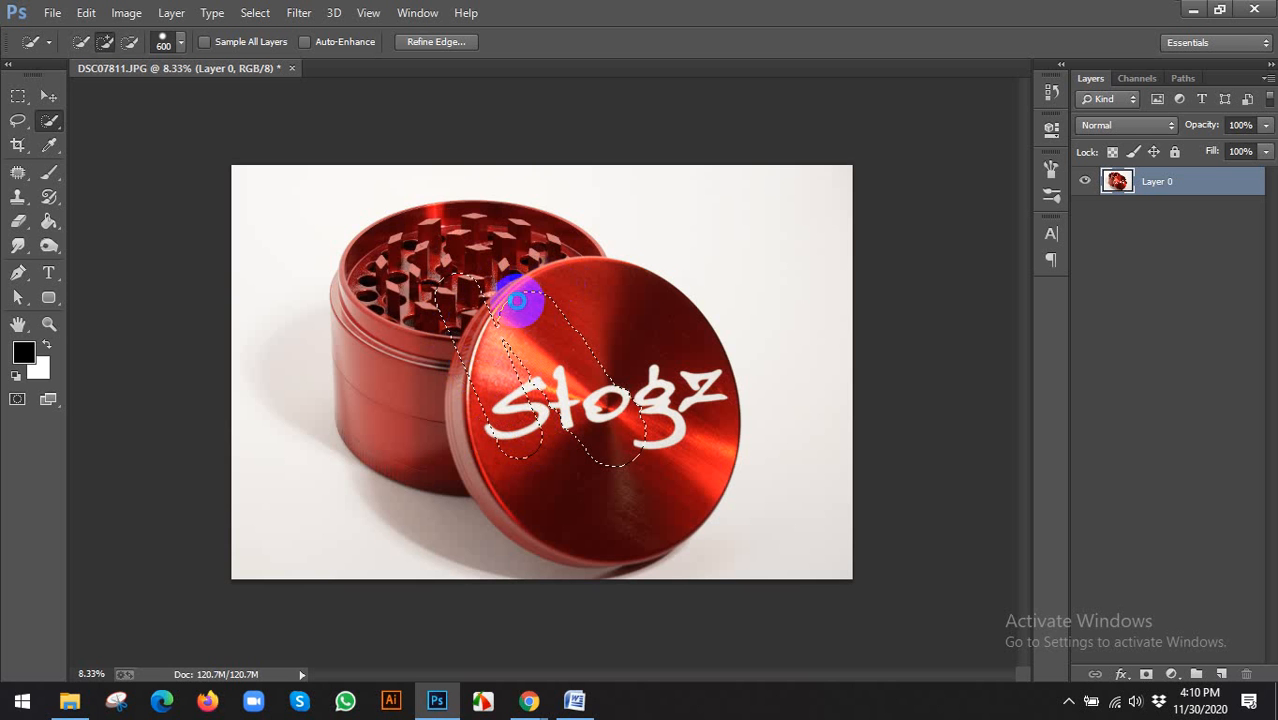
mouse_move(517, 300)
left_mouse_down()
mouse_move(491, 241)
mouse_move(519, 265)
left_mouse_up()
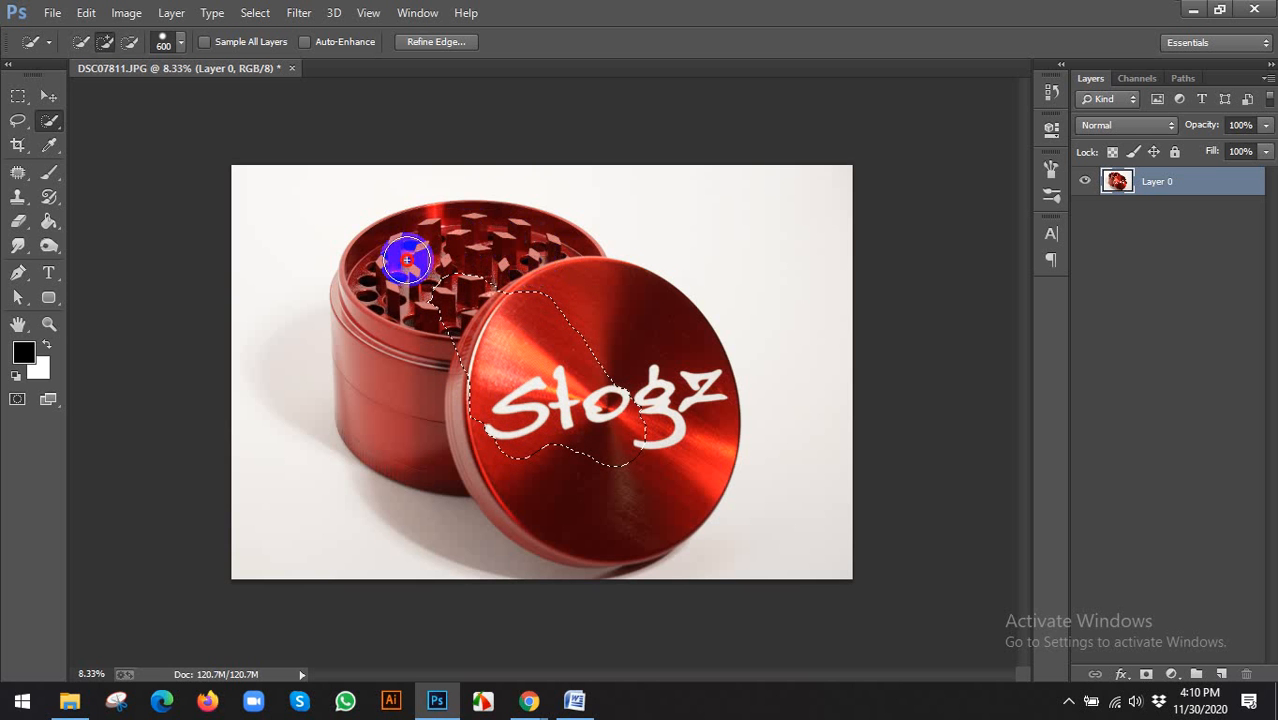
left_click(407, 260)
left_click_drag(401, 262, 374, 292)
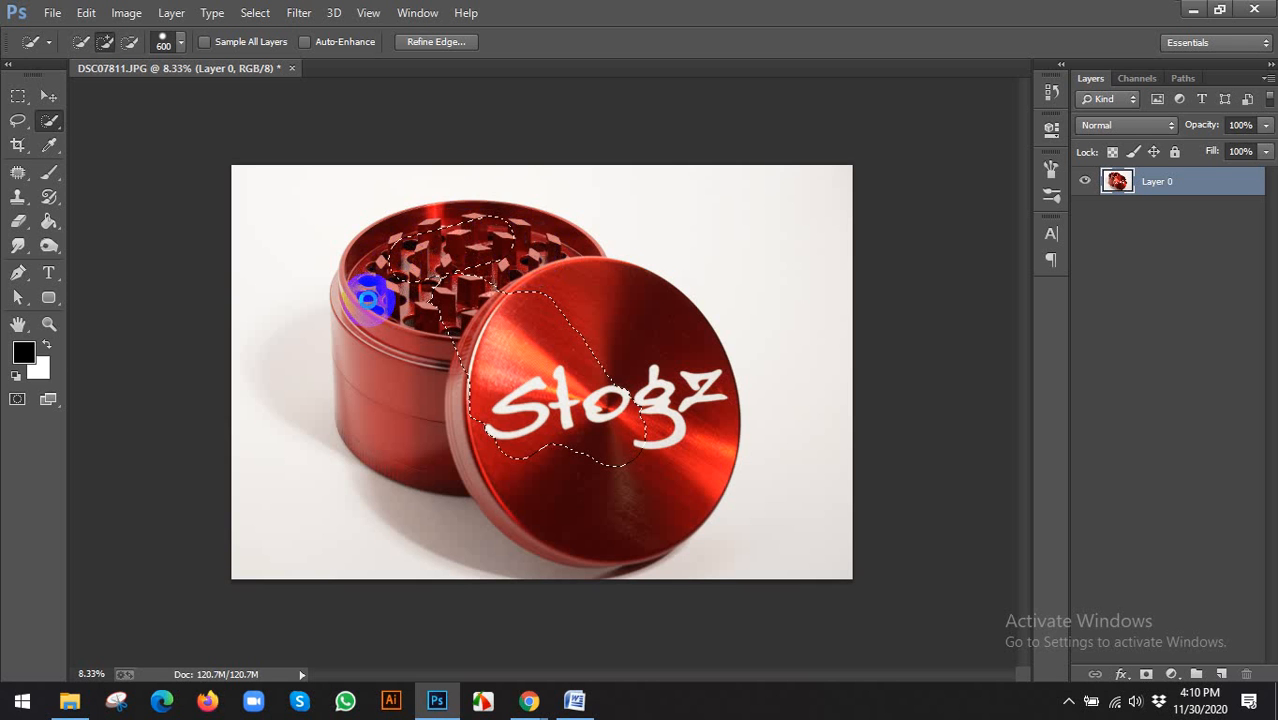
left_click_drag(368, 298, 369, 300)
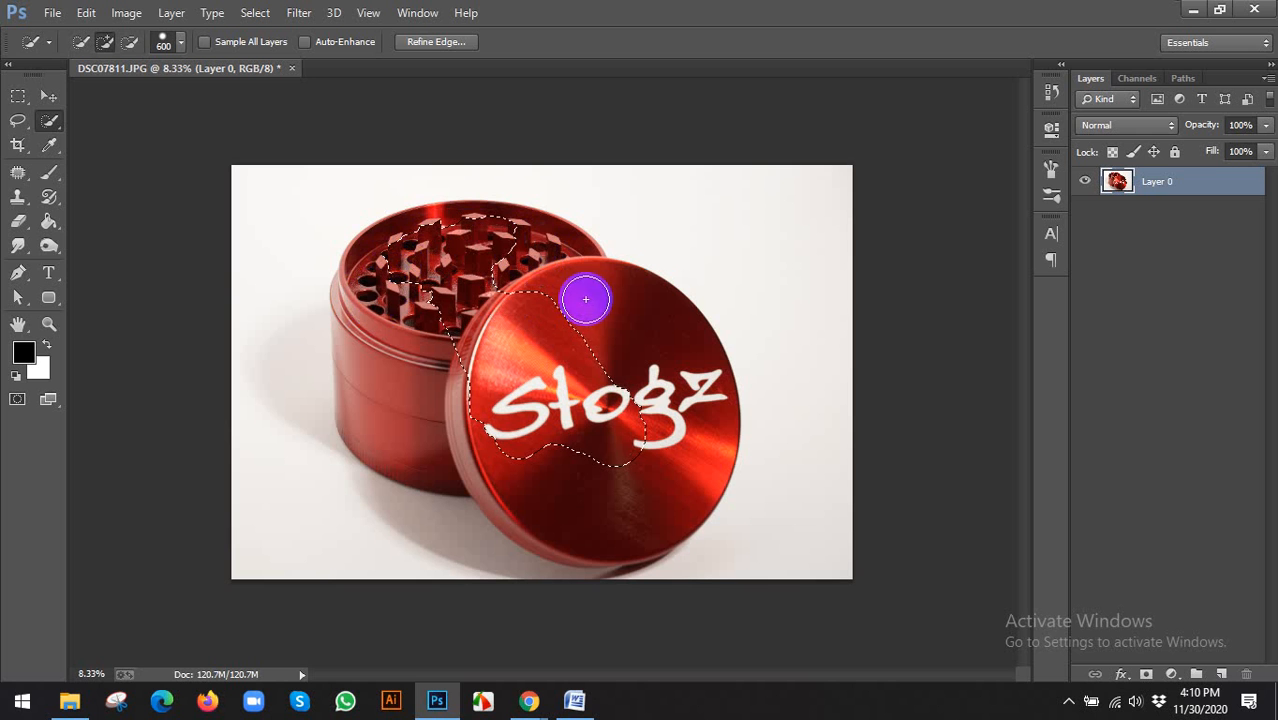
left_click_drag(548, 288, 622, 314)
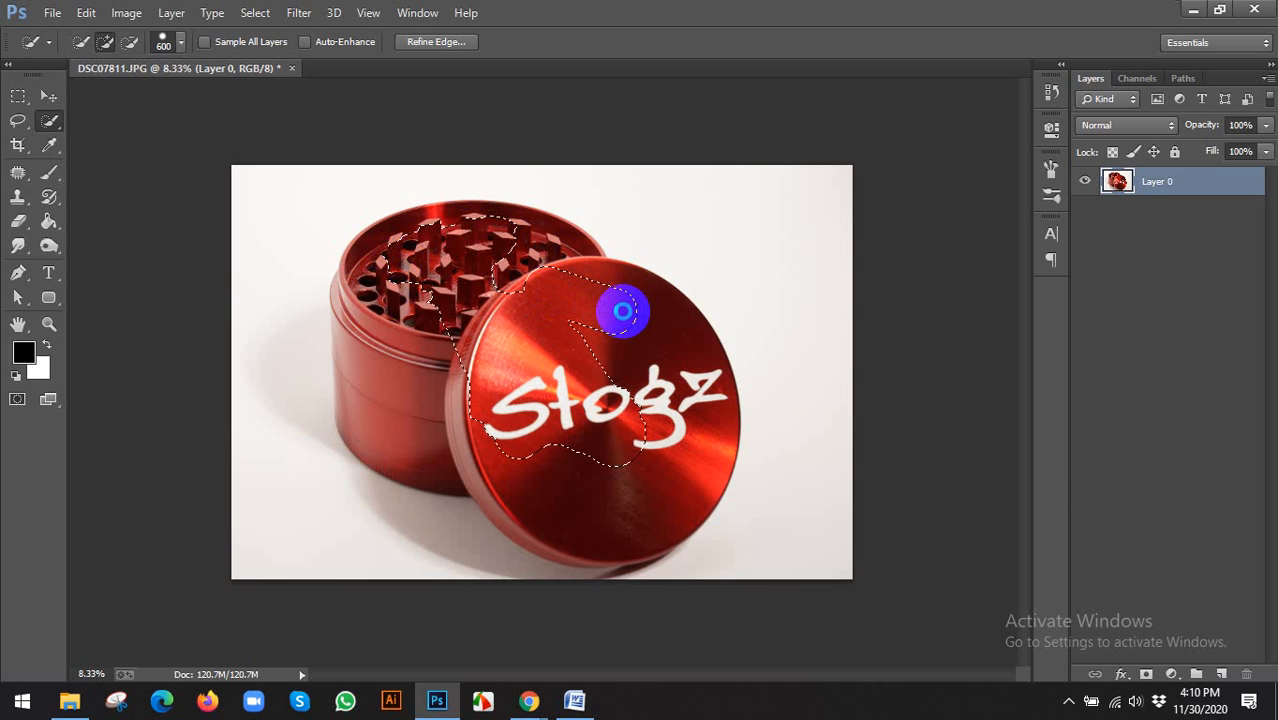
mouse_move(622, 312)
left_mouse_down()
mouse_move(628, 290)
mouse_move(660, 320)
left_mouse_up()
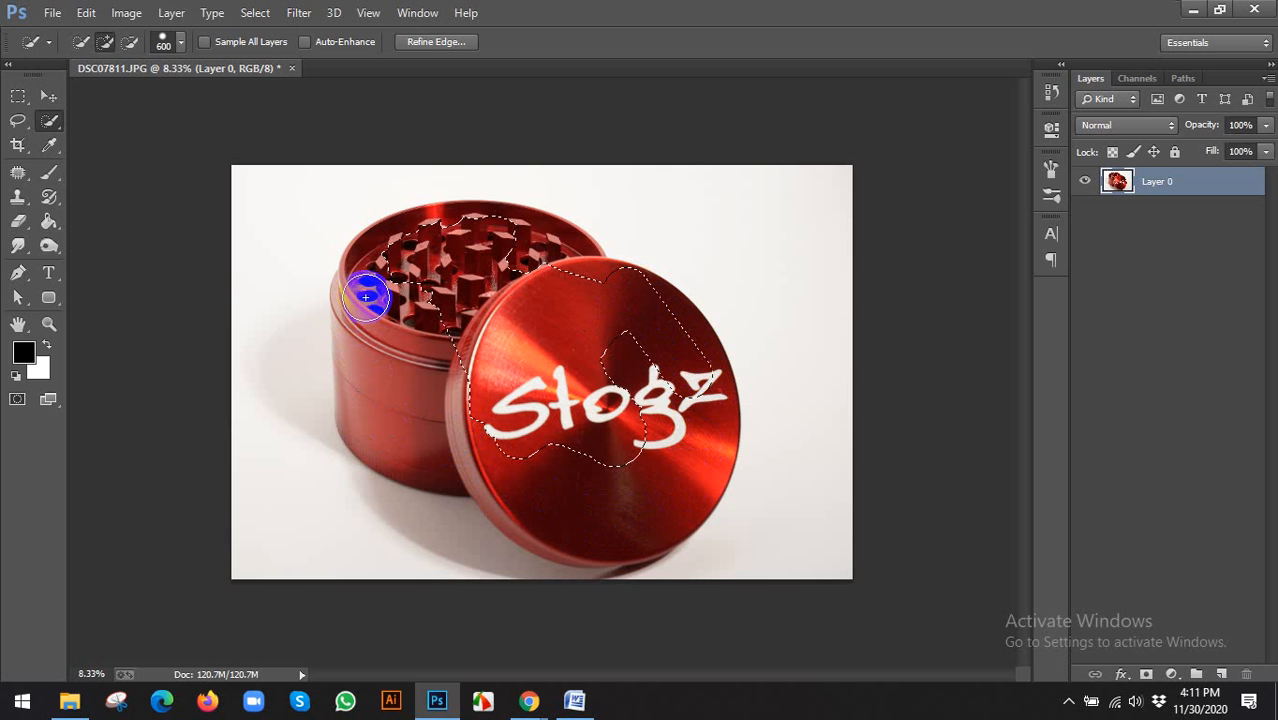
left_click_drag(366, 297, 387, 287)
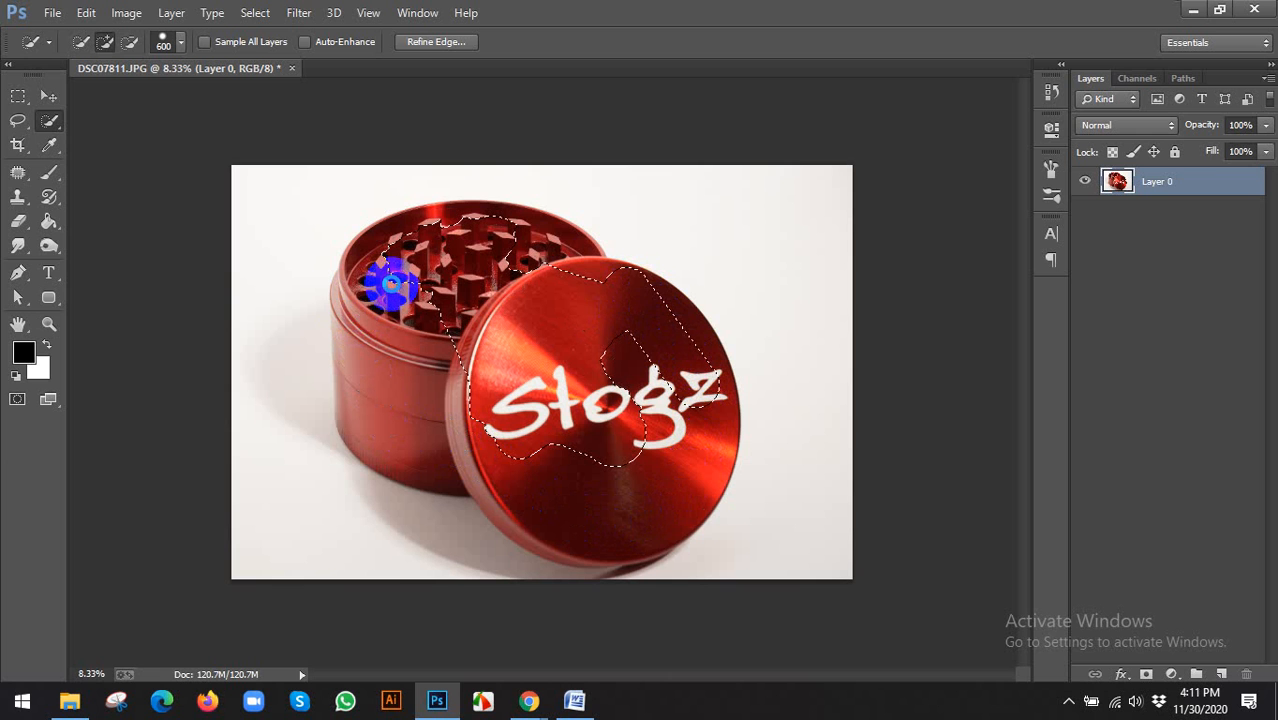
mouse_move(392, 284)
left_mouse_down()
mouse_move(443, 282)
mouse_move(459, 315)
left_mouse_up()
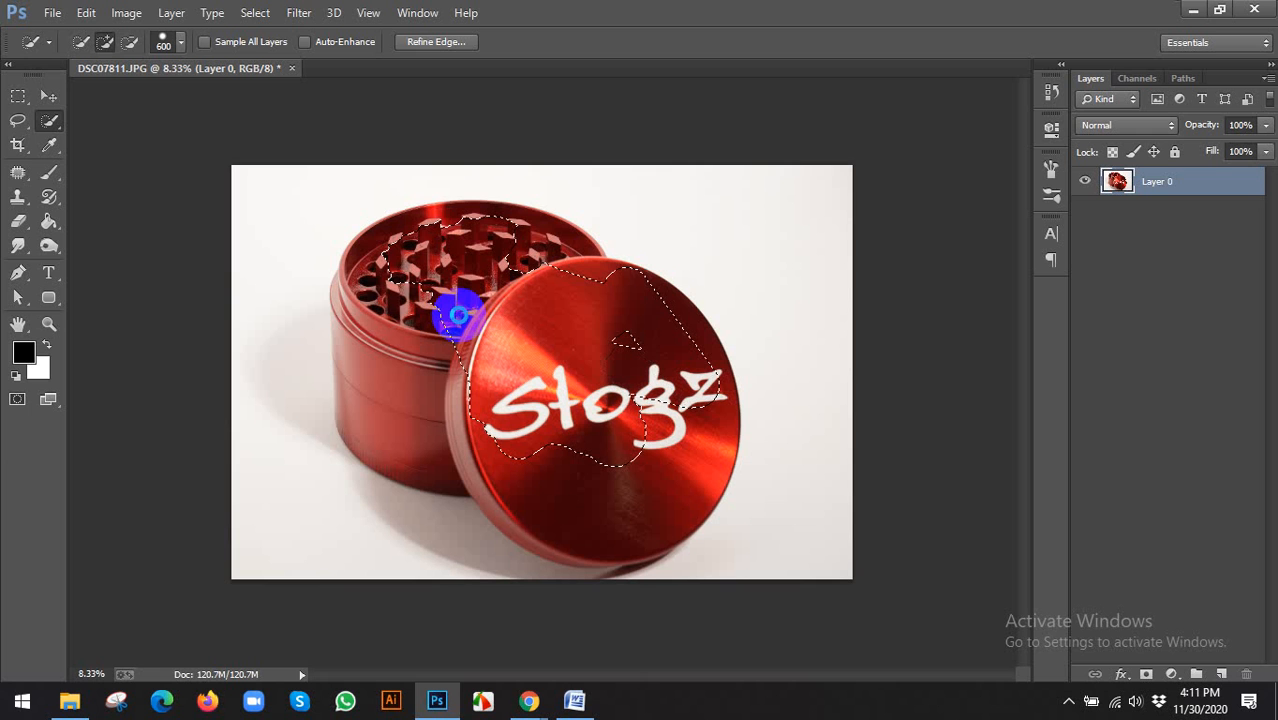
left_click_drag(458, 316, 468, 308)
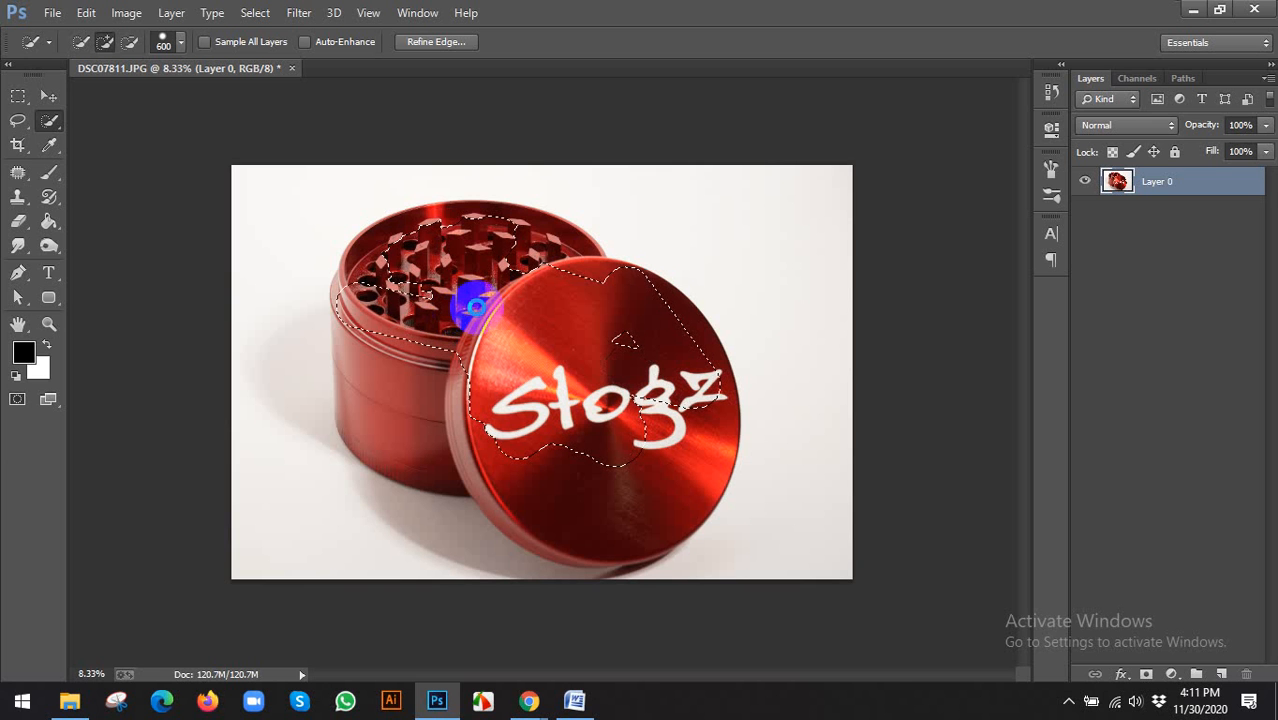
mouse_move(468, 305)
left_mouse_down()
mouse_move(697, 322)
mouse_move(491, 386)
left_mouse_up()
left_click_drag(428, 294, 438, 289)
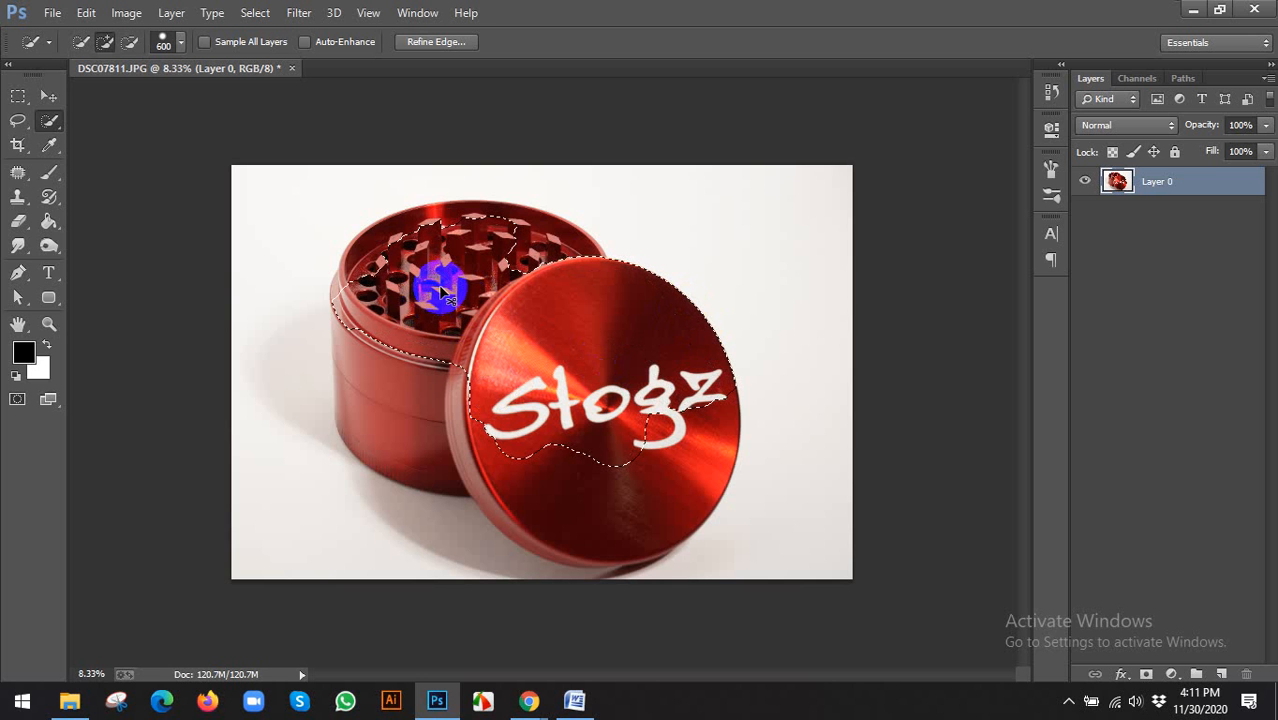
key("ctrl+d")
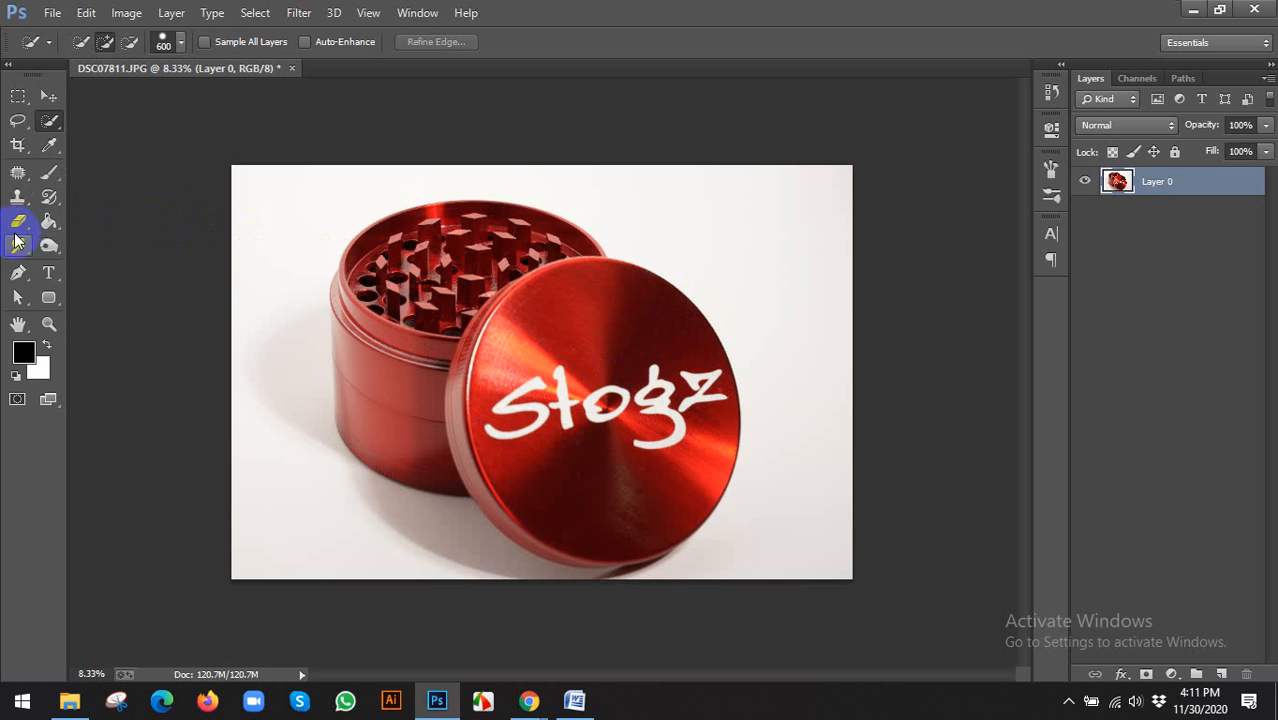
Erase the white background and the shadow areas around the red grinder with the Magic Eraser tool
left_click_drag(16, 236, 80, 249)
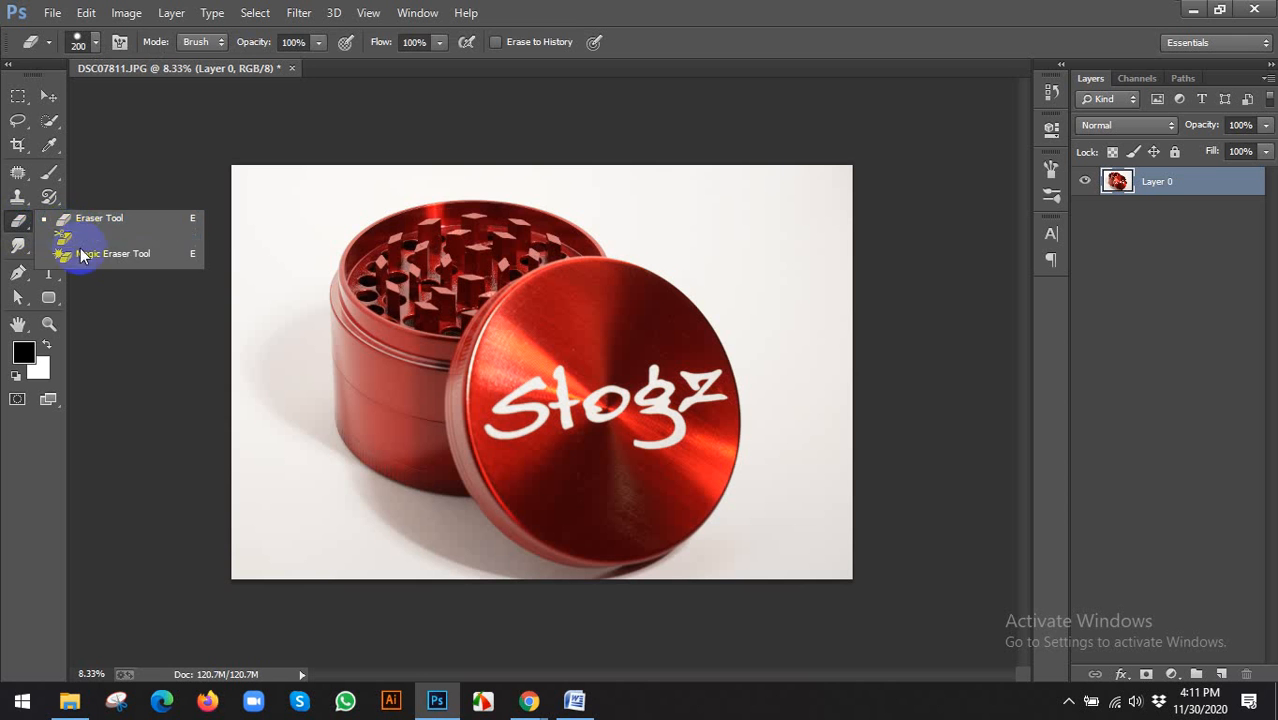
left_click(271, 228)
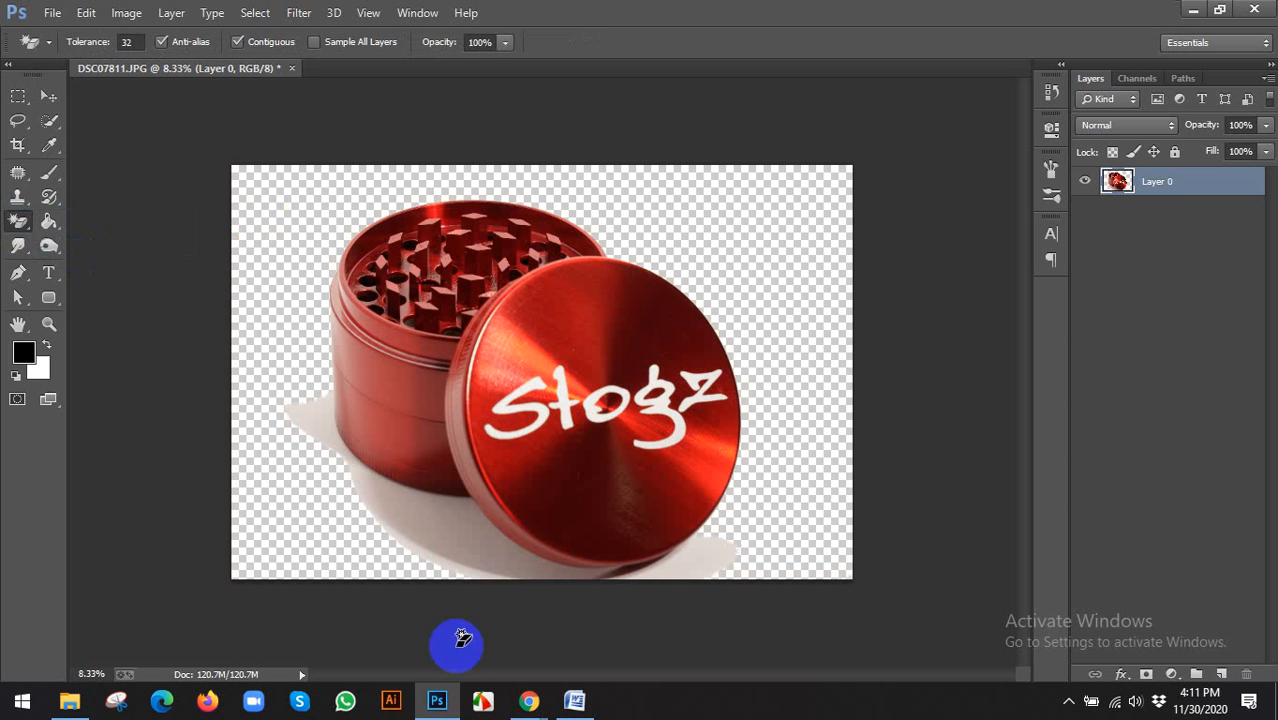
left_click(464, 540)
left_click(708, 568)
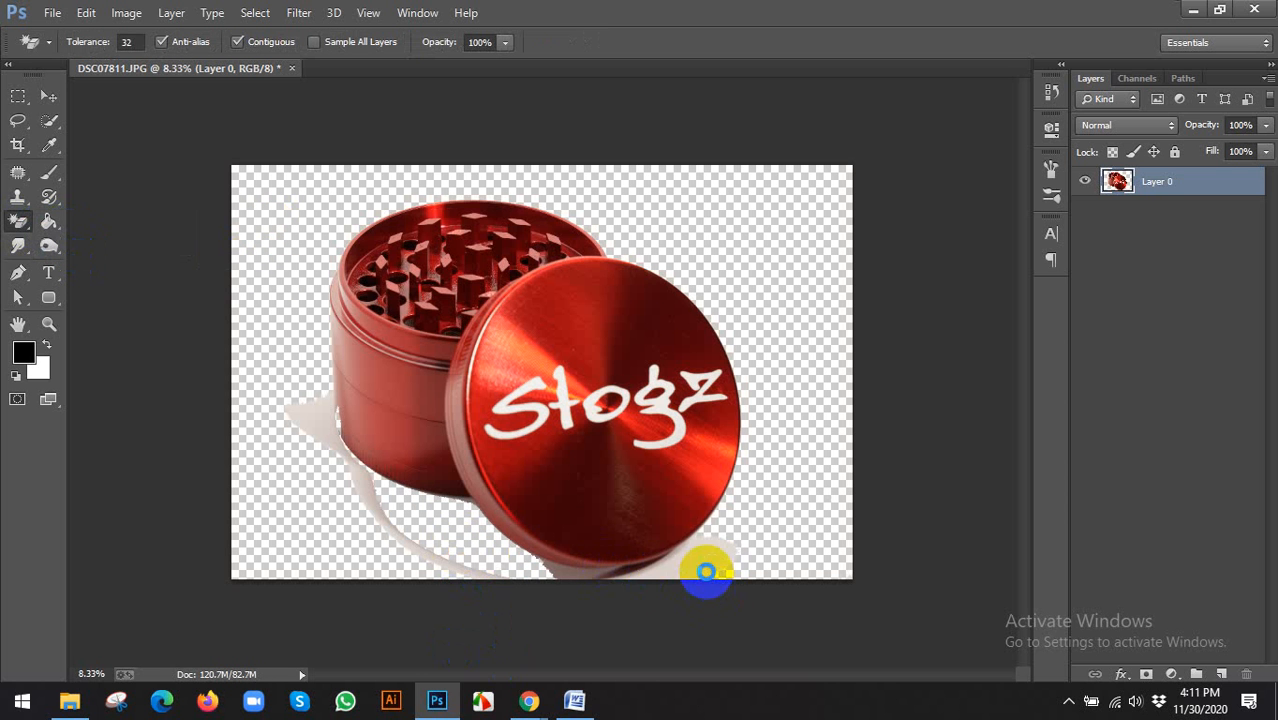
left_click(600, 576)
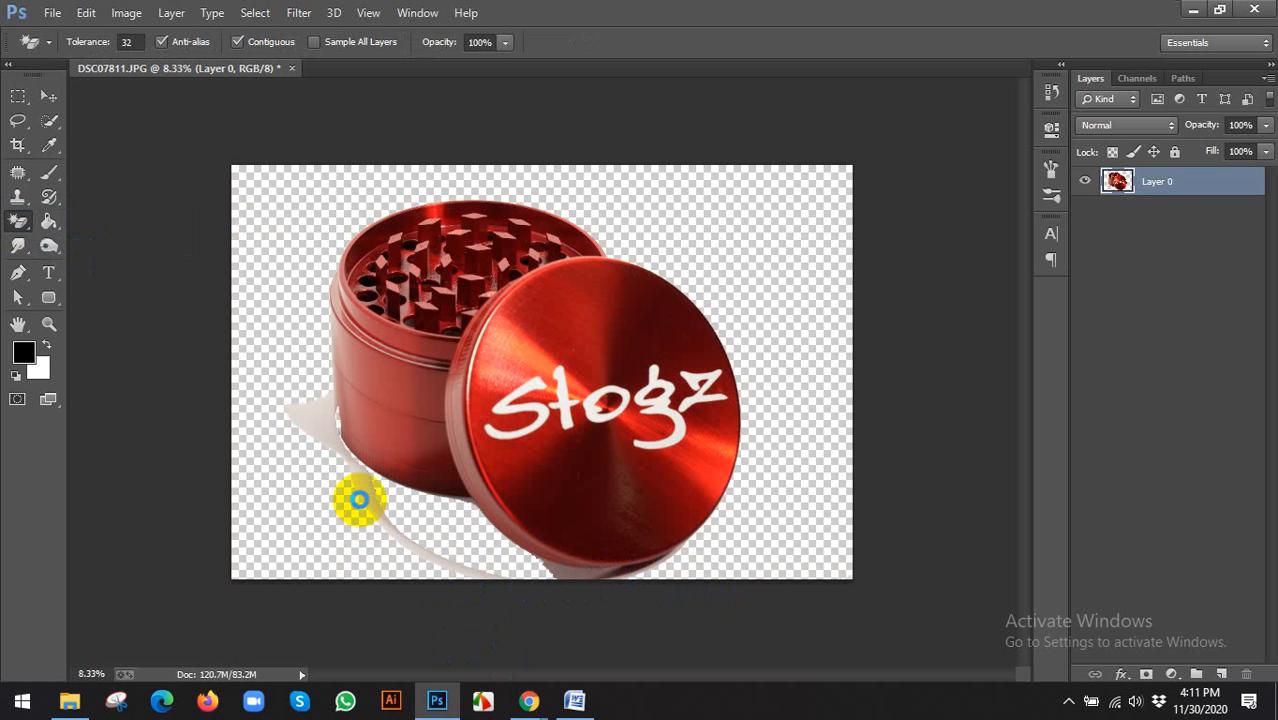
left_click(313, 428)
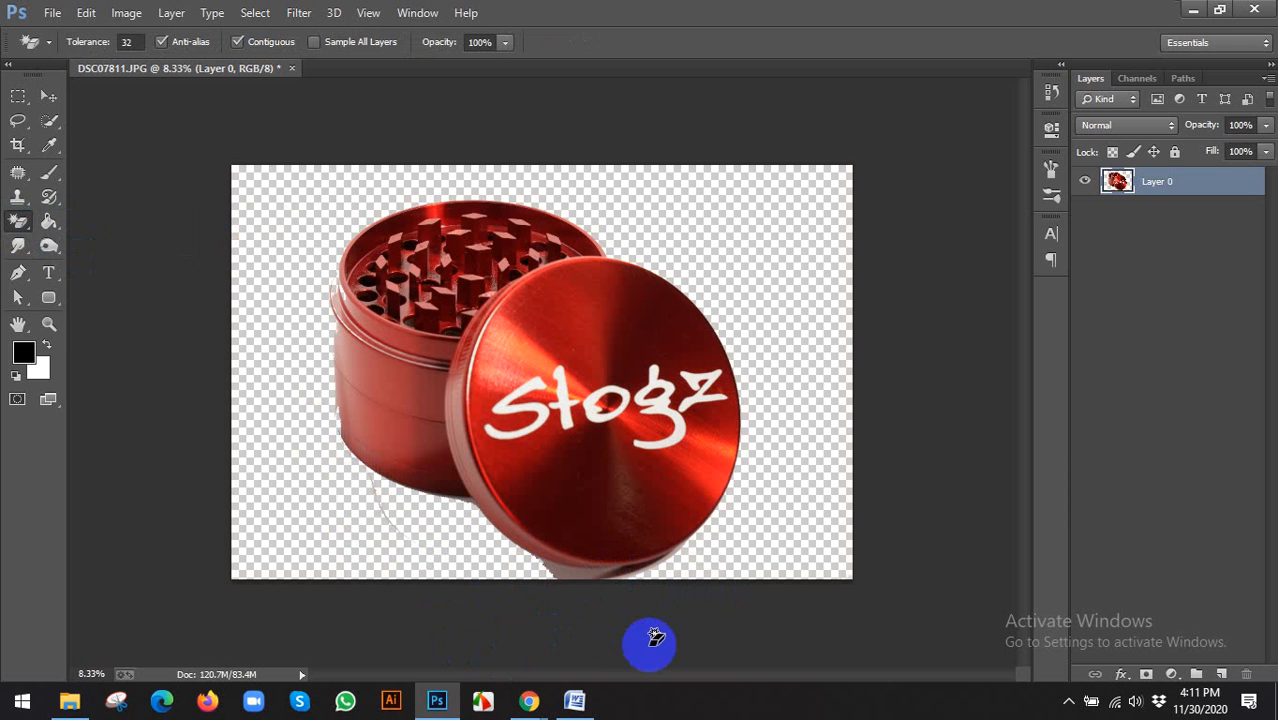
Add a new layer beneath the grinder layer, fill it with black, and check the cutout's edges with the Move tool active
scroll(655, 637, "up", 2)
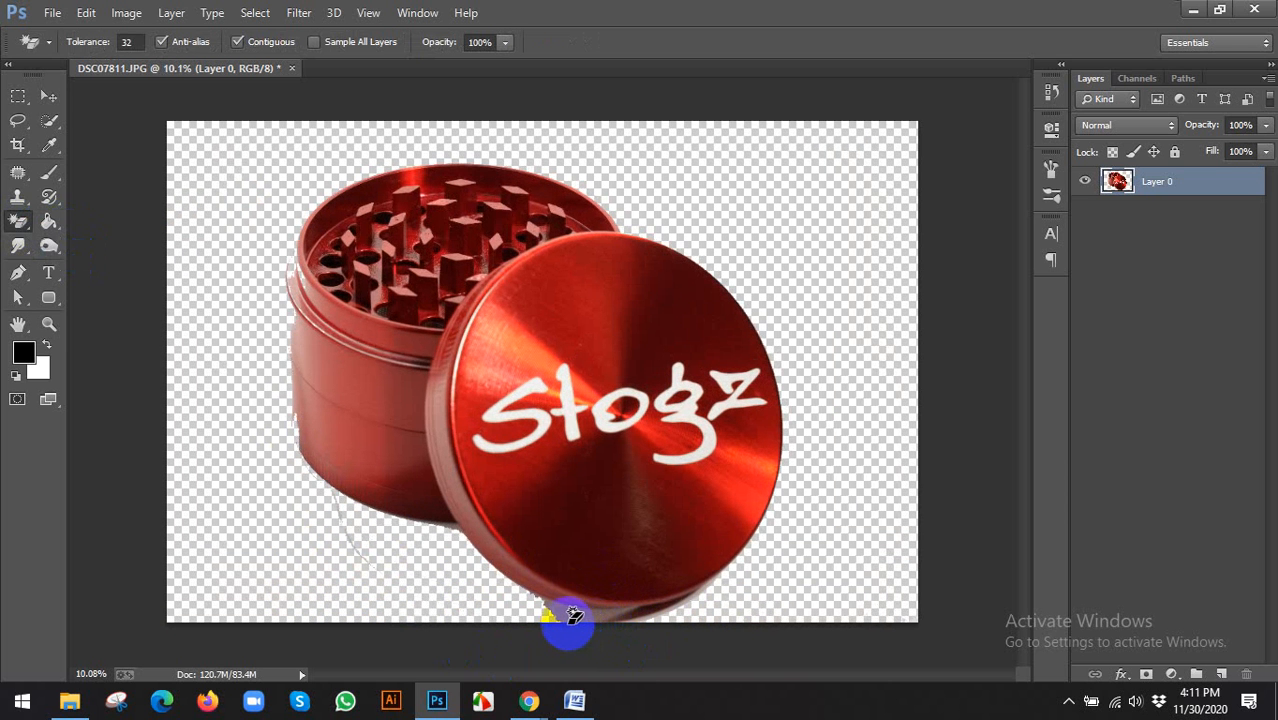
scroll(567, 612, "down", 1)
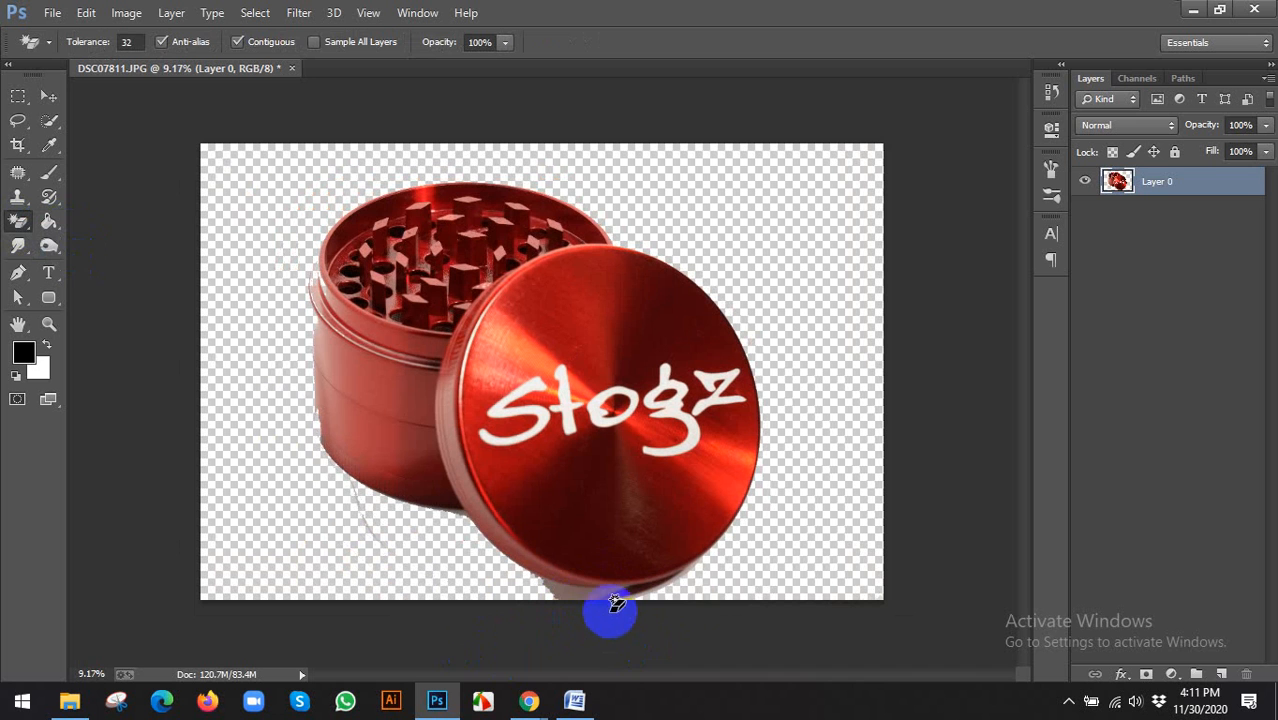
left_click(1221, 673)
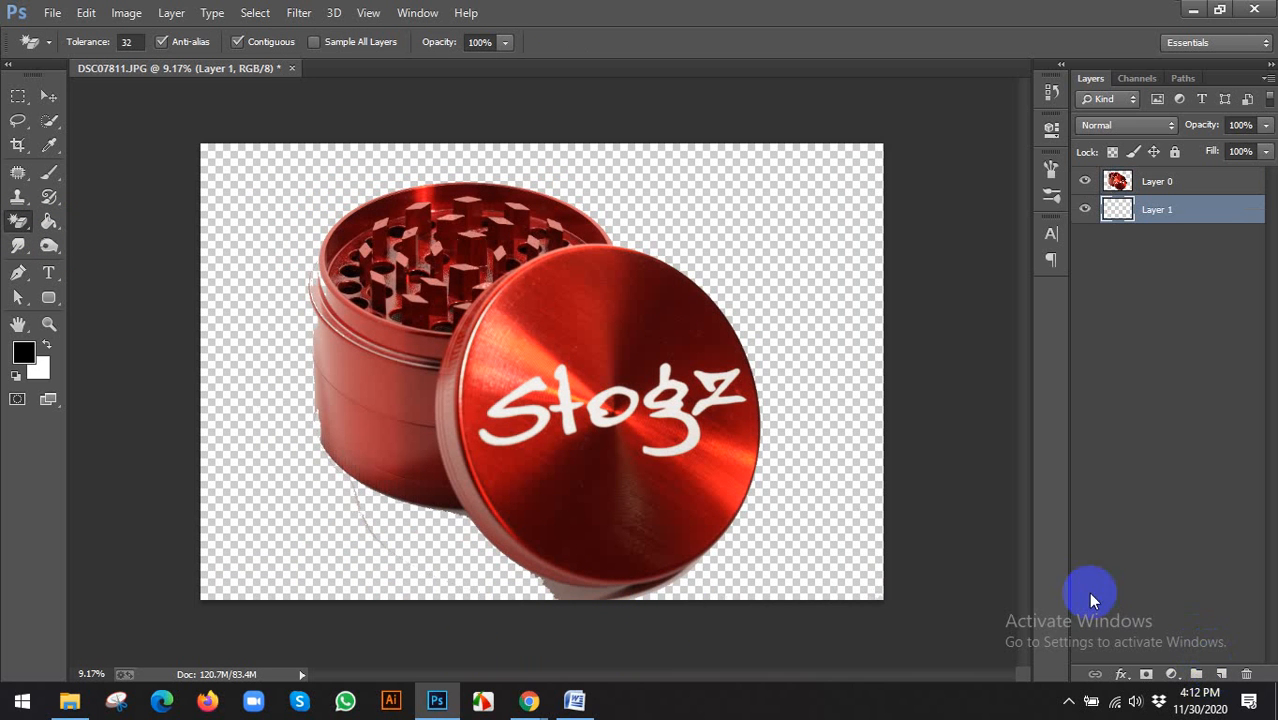
left_click(897, 463)
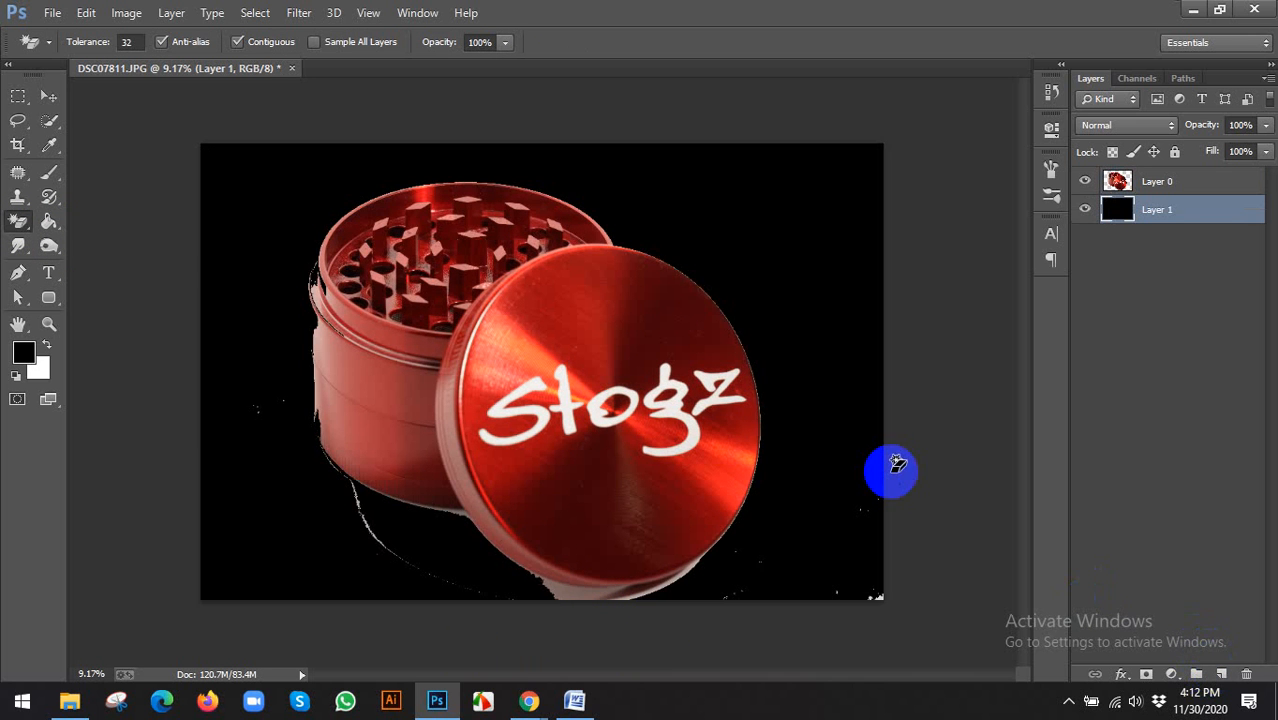
scroll(713, 177, "up", 2)
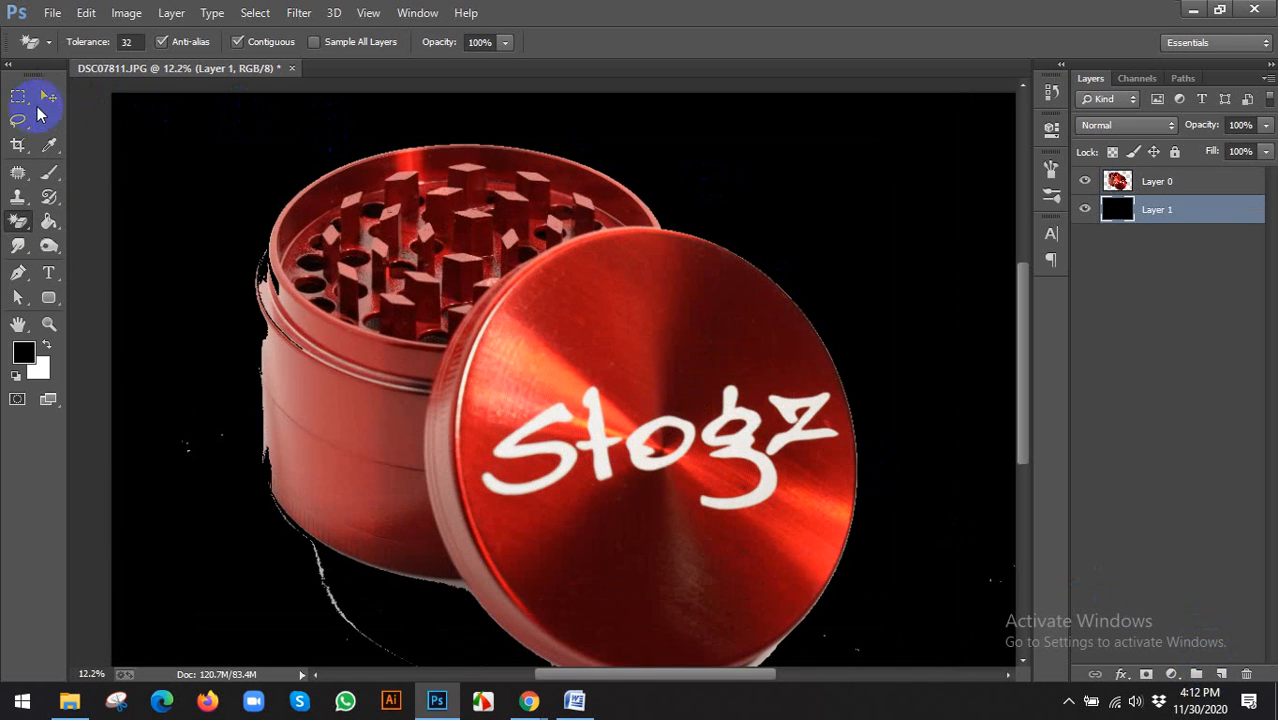
left_click(46, 98)
scroll(270, 180, "up", 5)
scroll(874, 214, "down", 5)
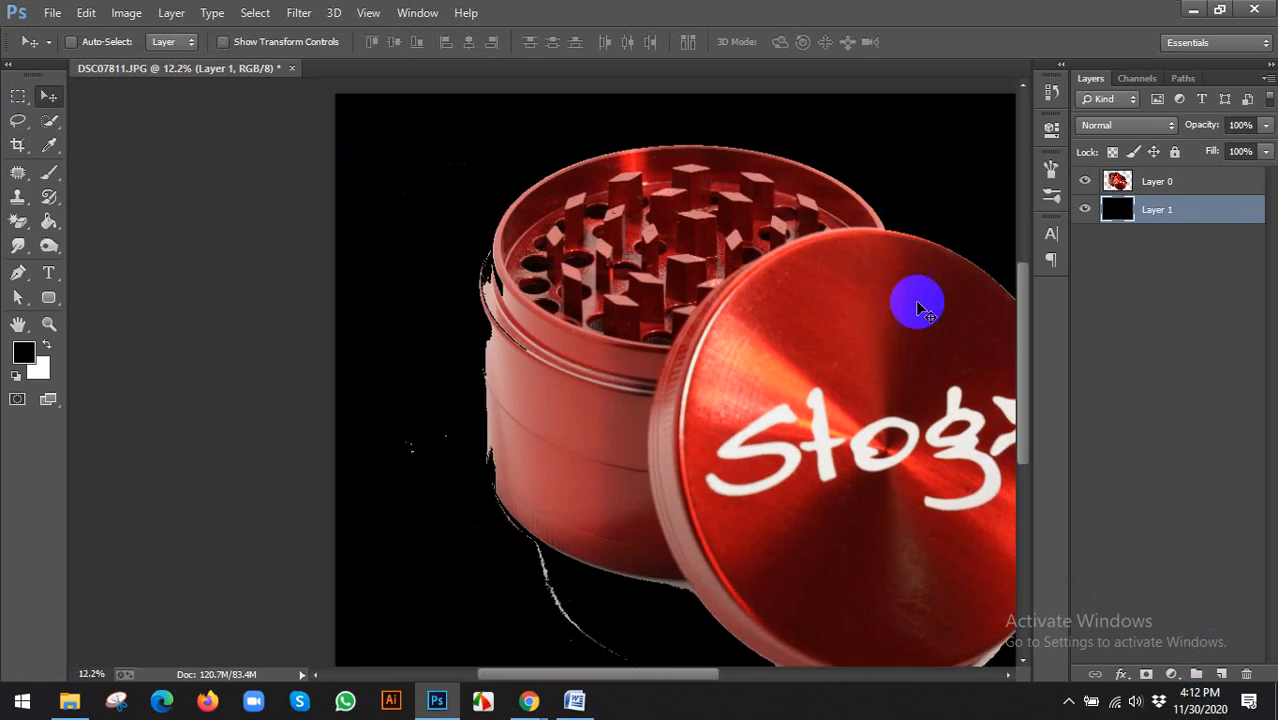
scroll(920, 318, "down", 2)
scroll(650, 400, "up", 1)
Switch to the Google Meet window, dismiss the microphone warning, and leave the call
mouse_move(527, 707)
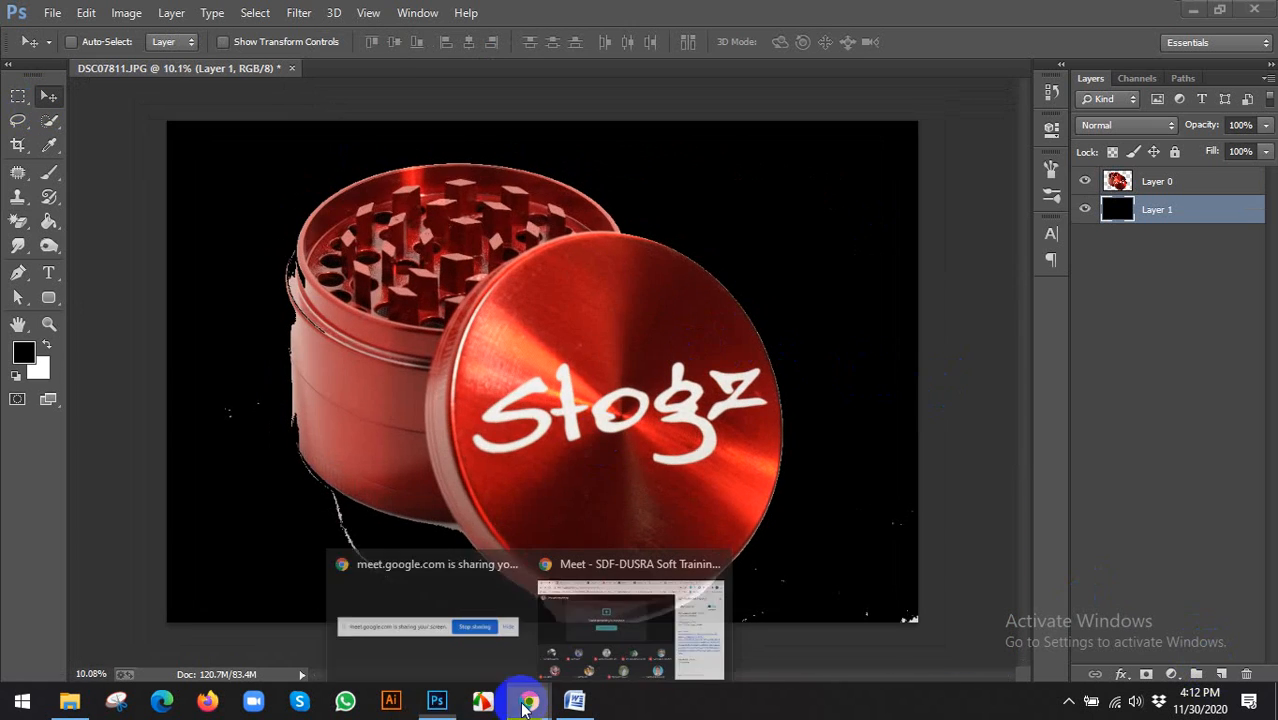
mouse_move(500, 594)
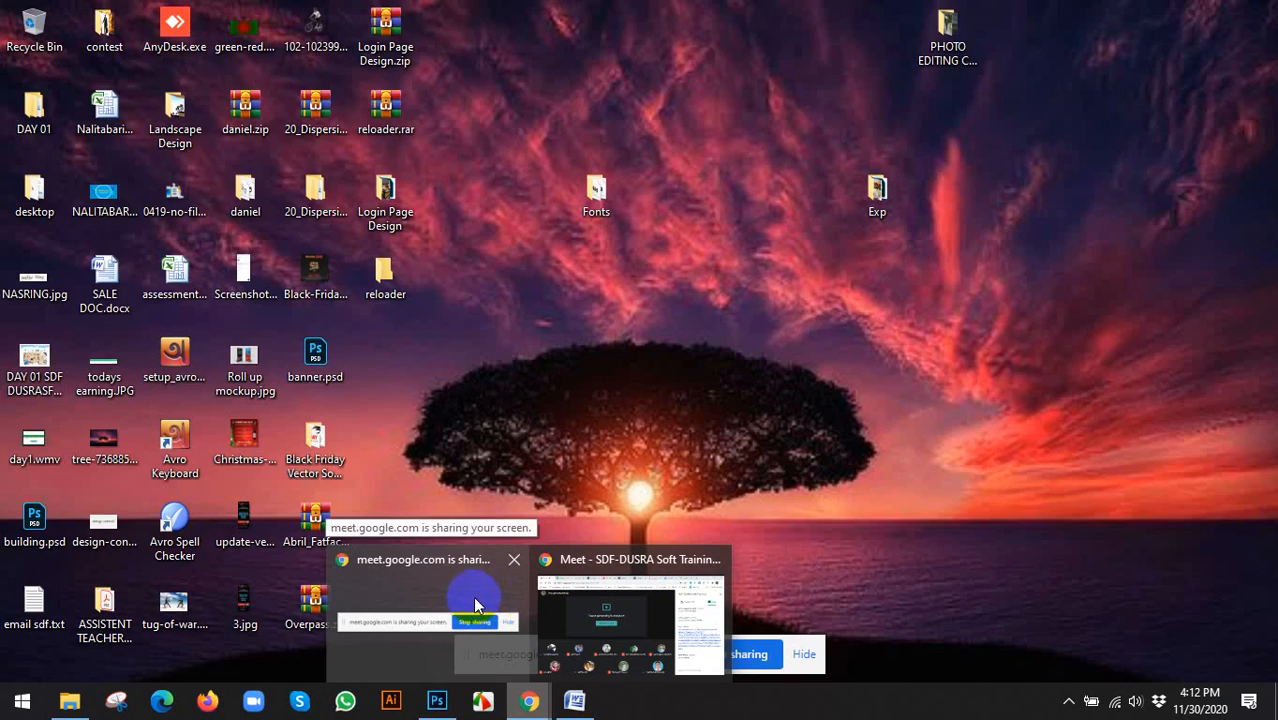
left_click(600, 612)
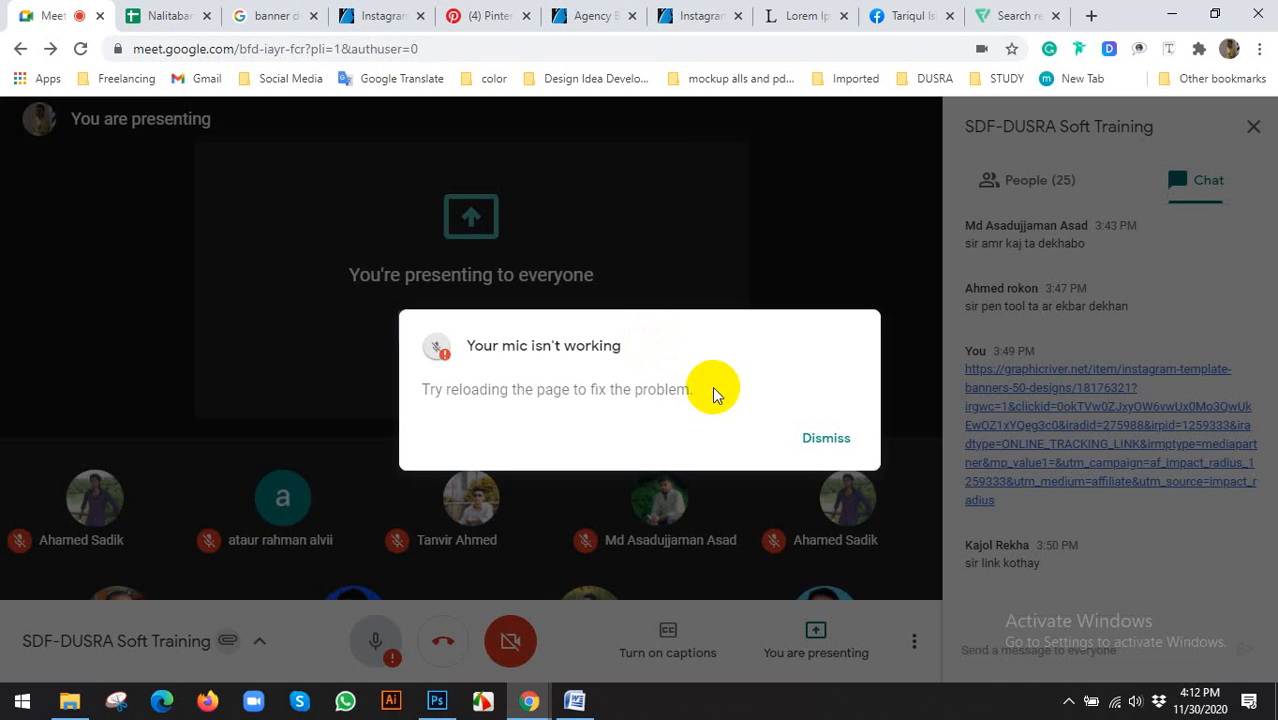
left_click(838, 443)
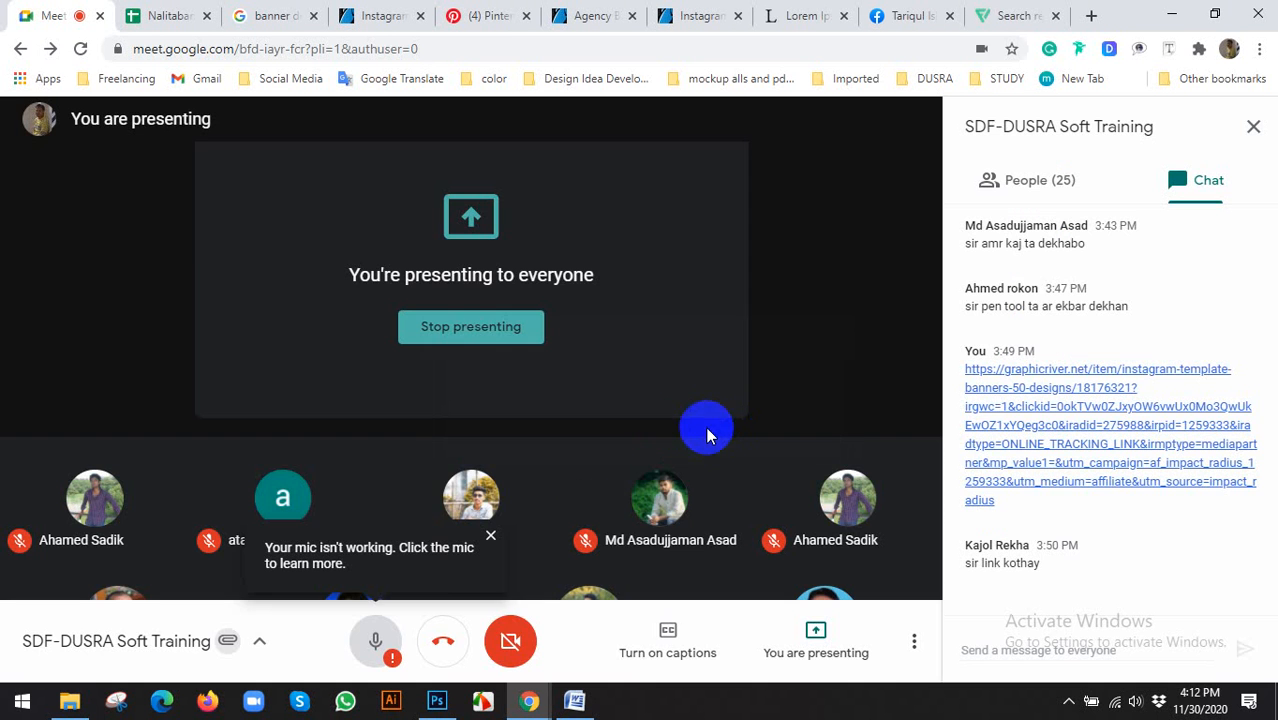
left_click(444, 628)
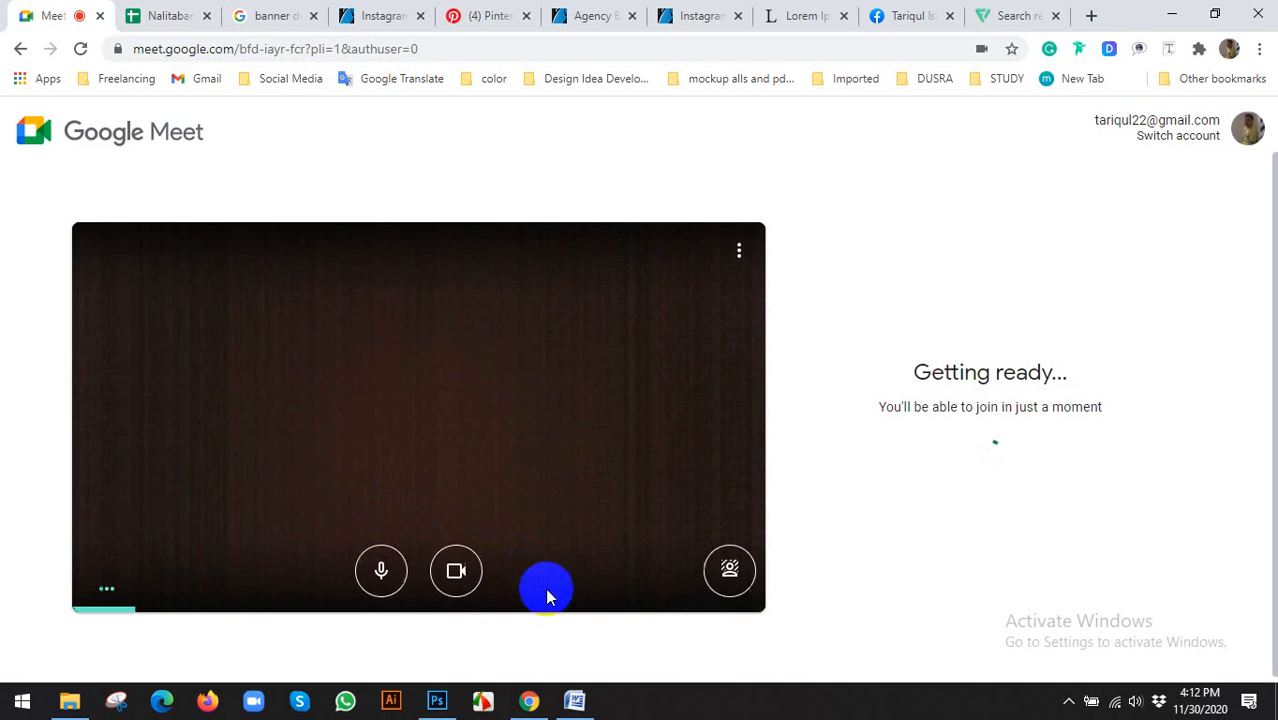
Rejoin the Google Meet call with the camera off and turn the microphone on
left_click(457, 592)
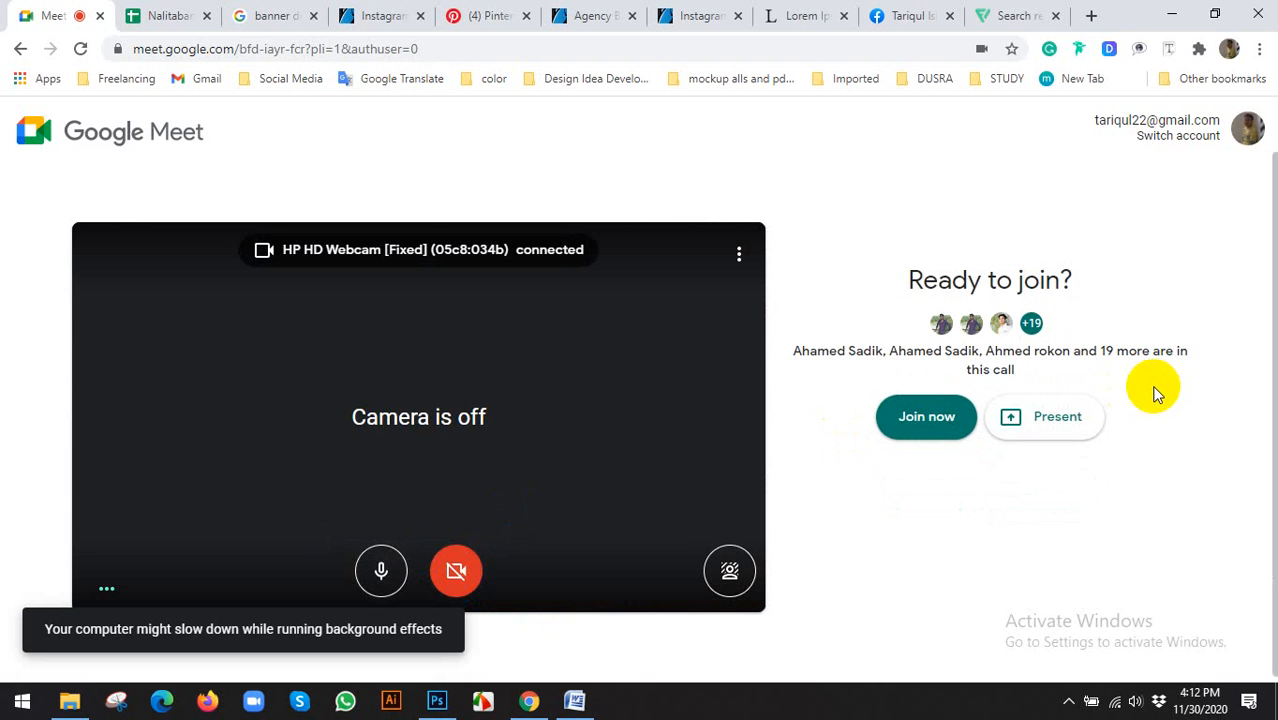
left_click(931, 423)
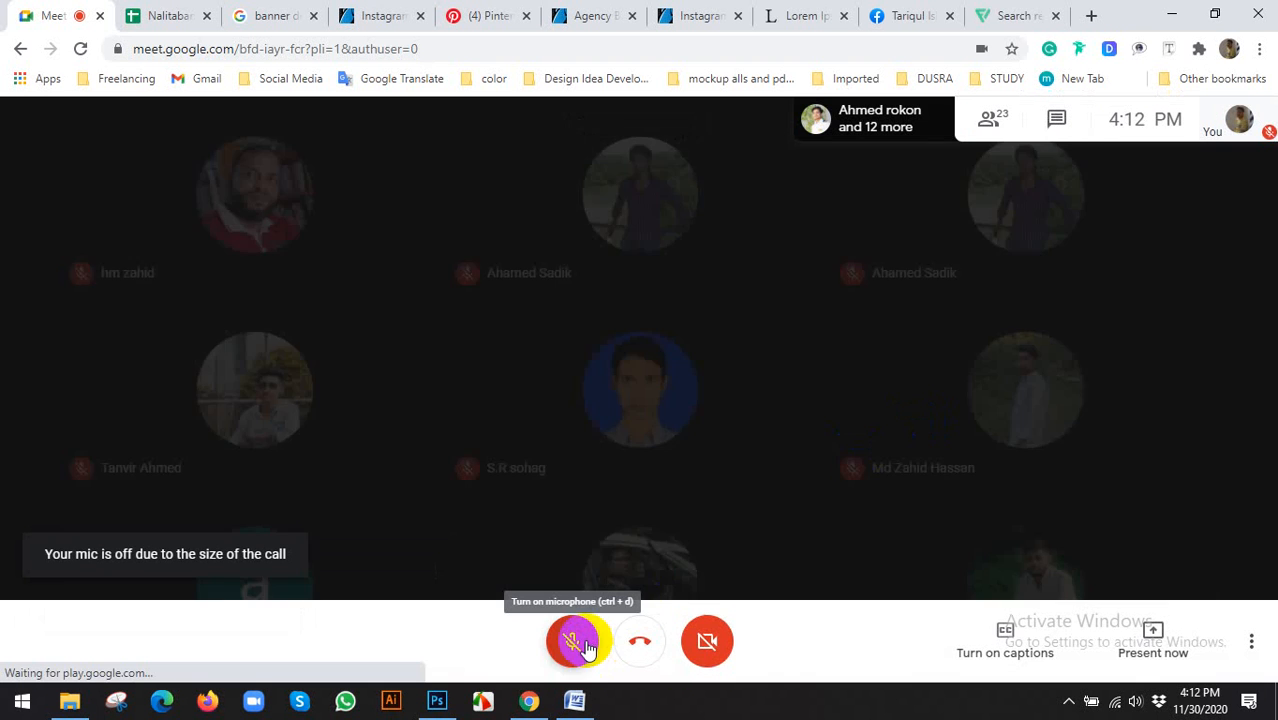
left_click(579, 634)
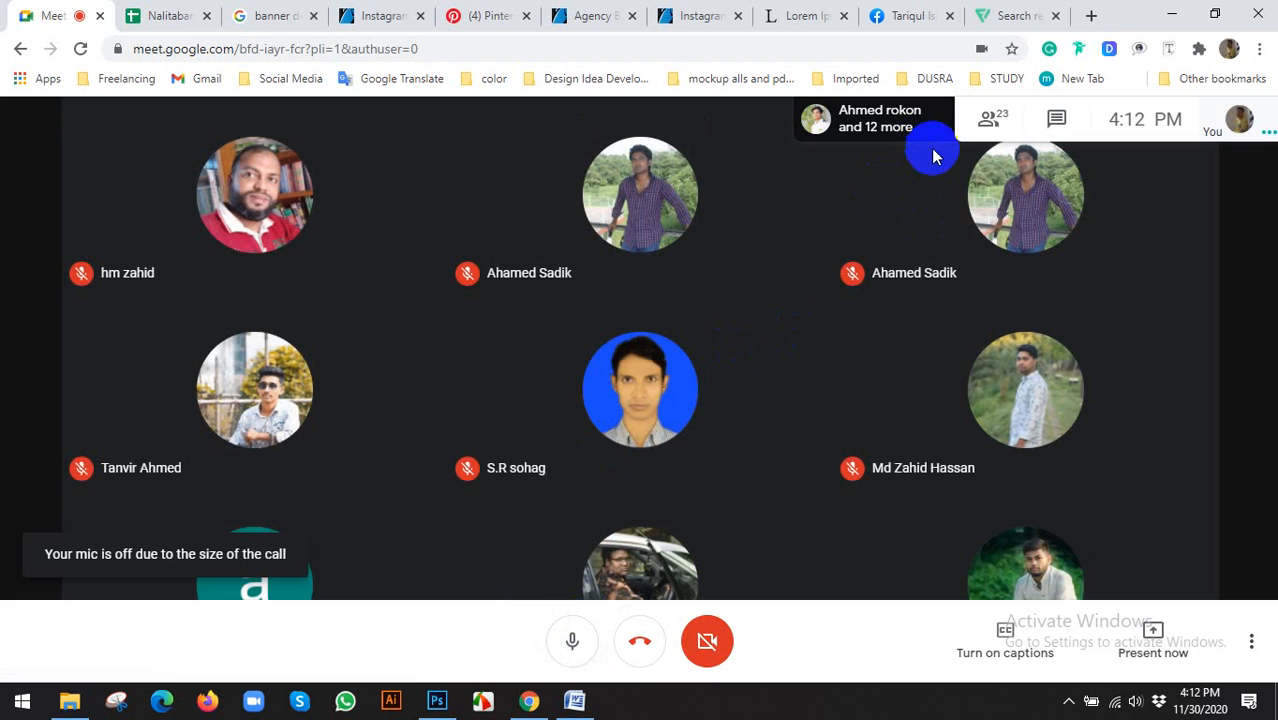
Look through the meeting's participant list, close it, and return to Photoshop
left_click(982, 119)
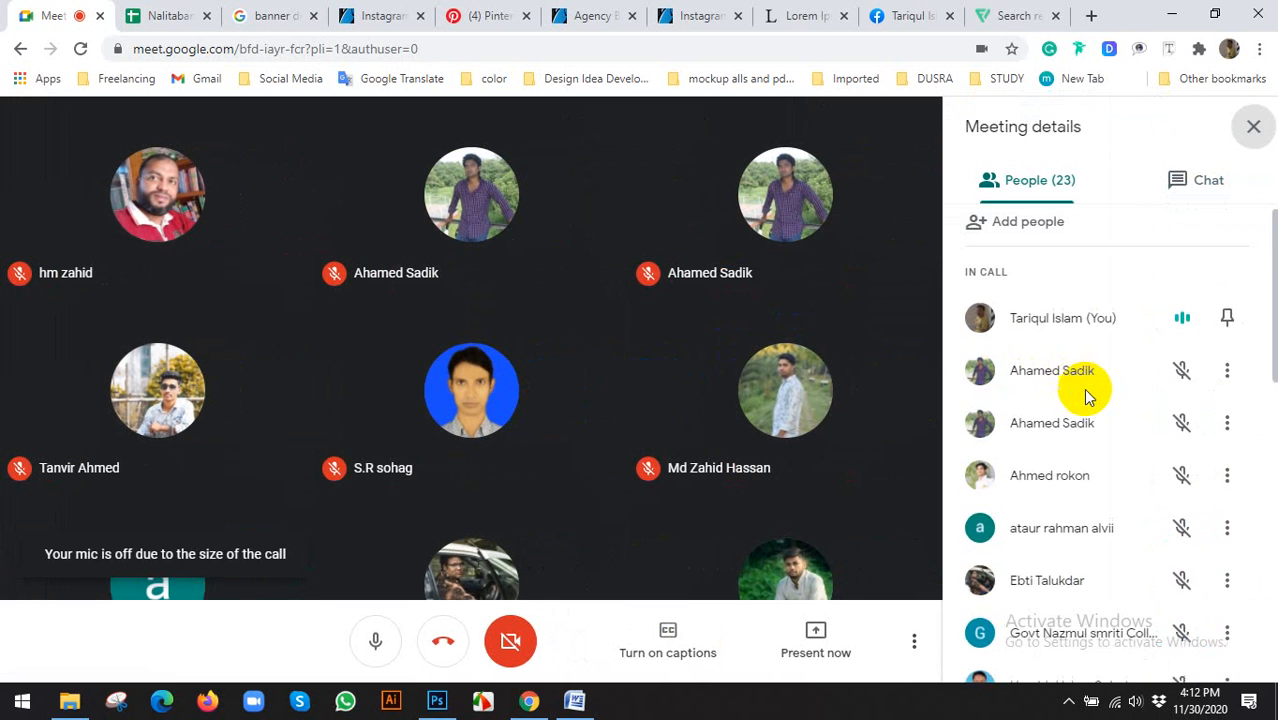
scroll(1084, 391, "down", 5)
scroll(1093, 420, "down", 3)
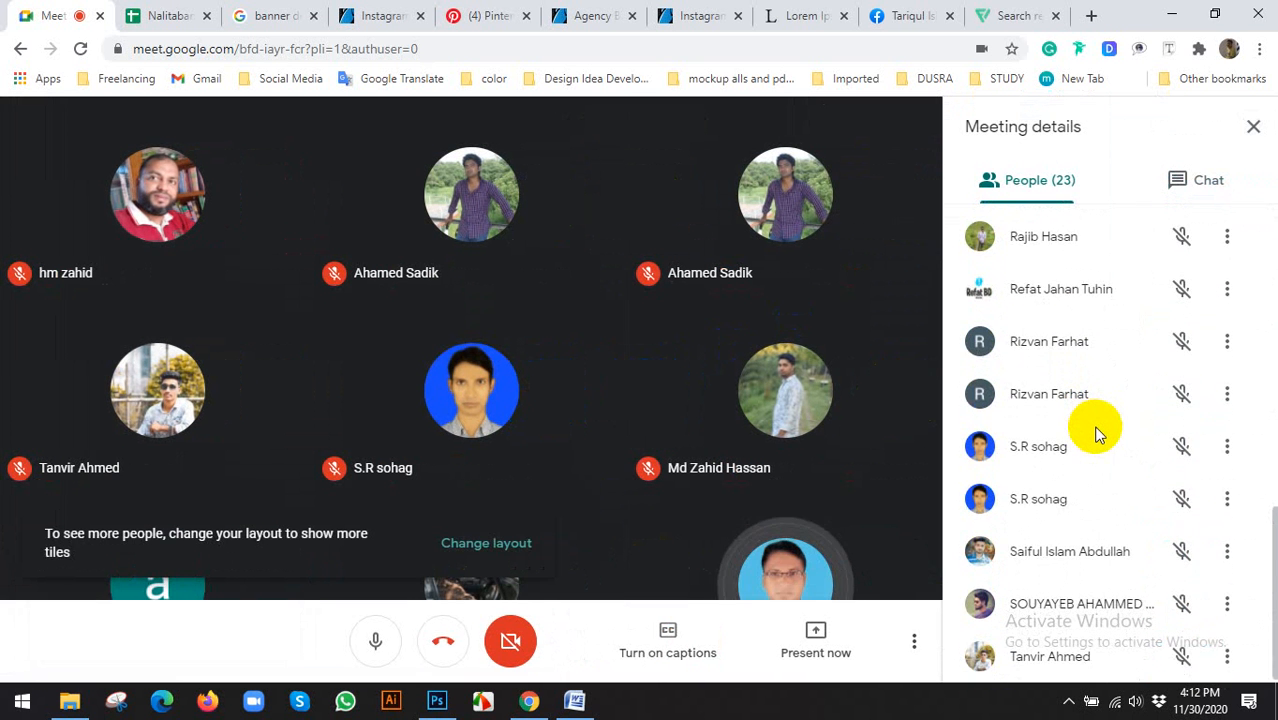
scroll(1095, 422, "up", 8)
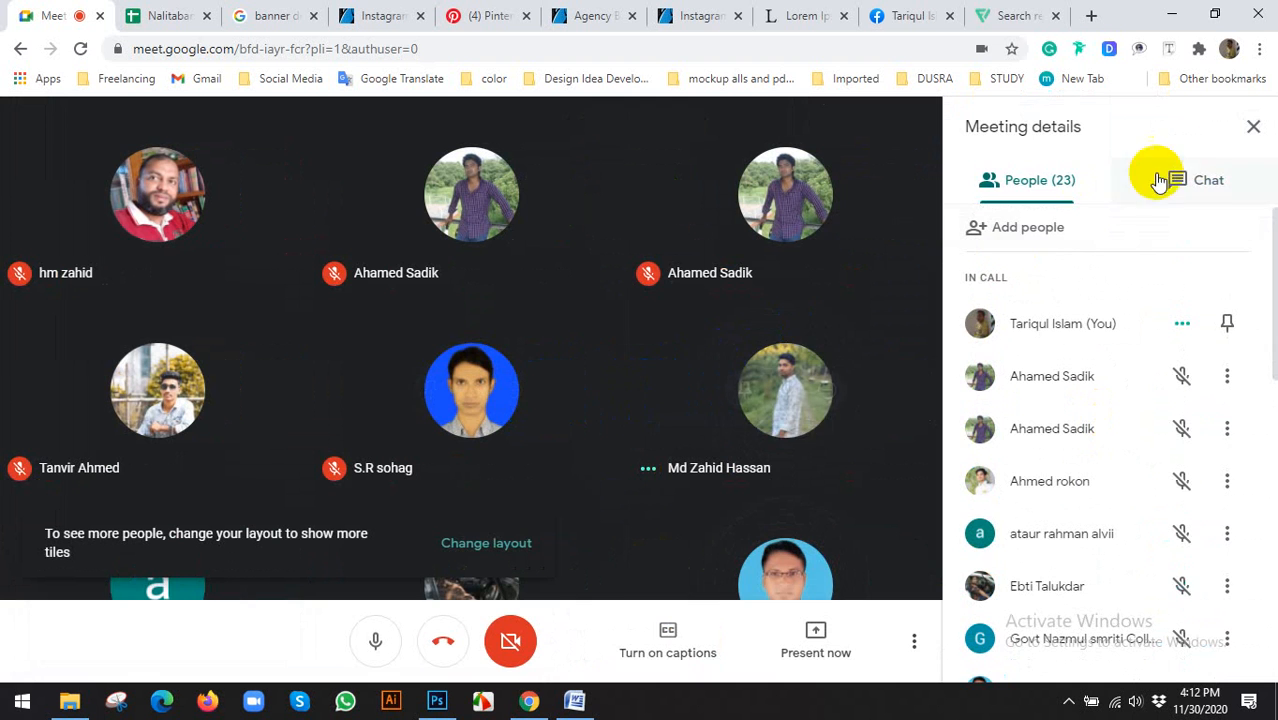
left_click(1253, 126)
left_click(437, 700)
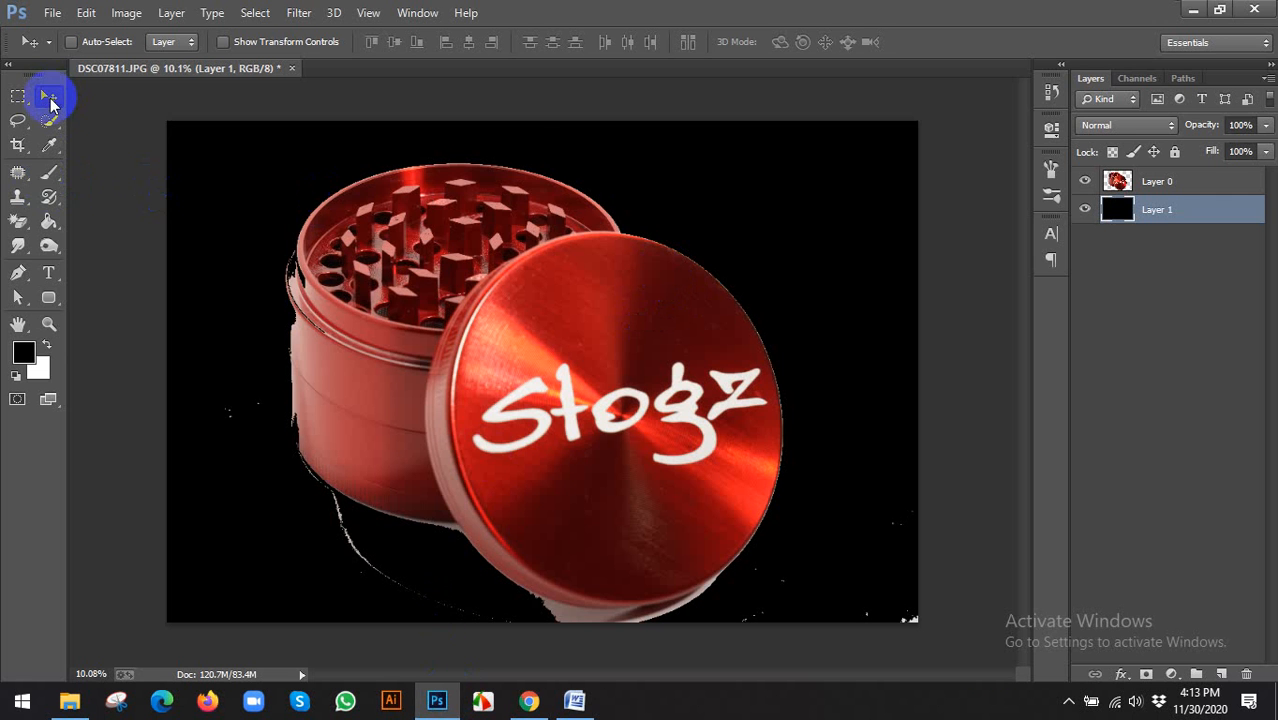
Check the red grinder cutout up close, switch to File Explorer, and go up to the 11-11 folder
scroll(554, 428, "up", 2)
scroll(335, 485, "down", 2)
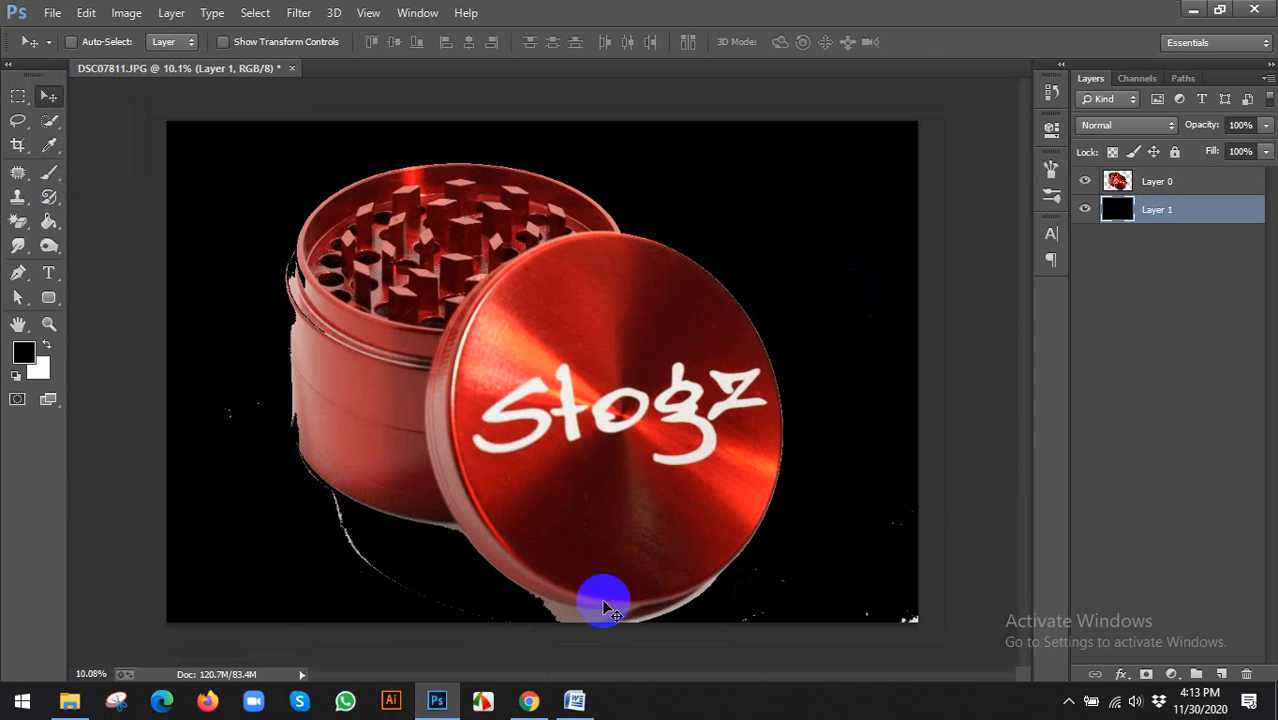
left_click(70, 701)
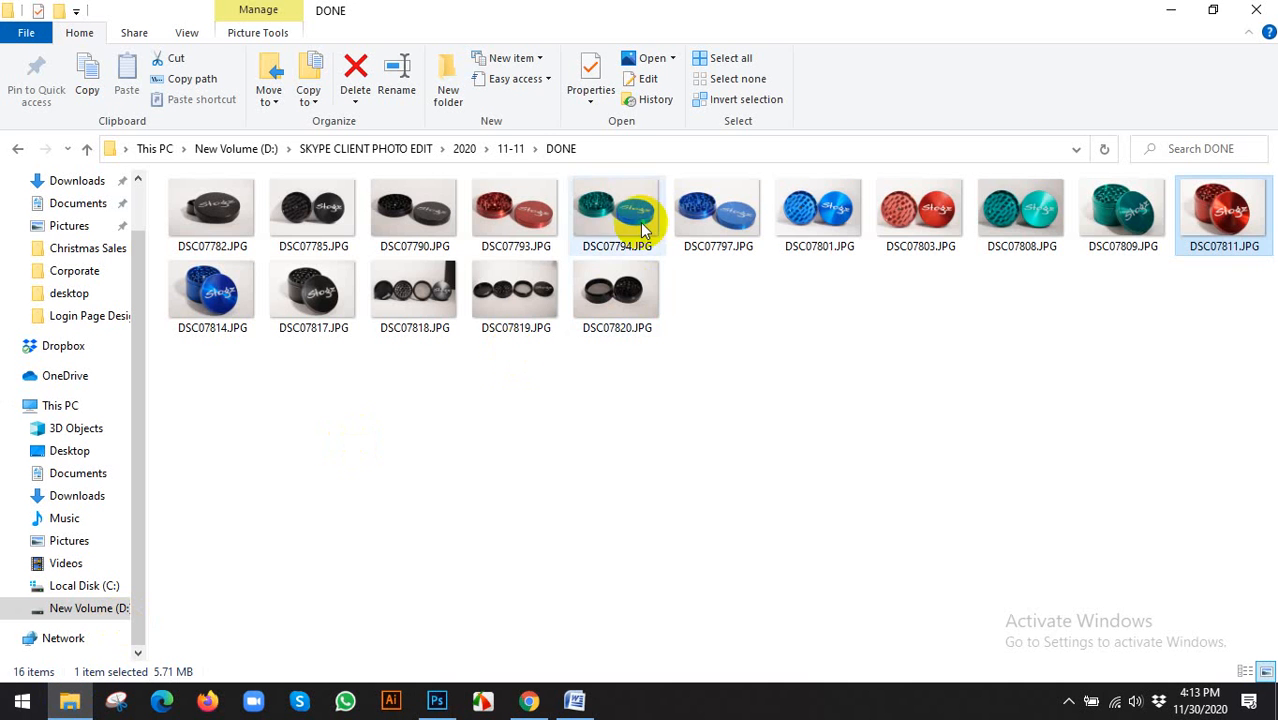
left_click(507, 151)
Present the entire screen in the Google Meet call, hide the sharing notice, and return to Photoshop
left_click(529, 699)
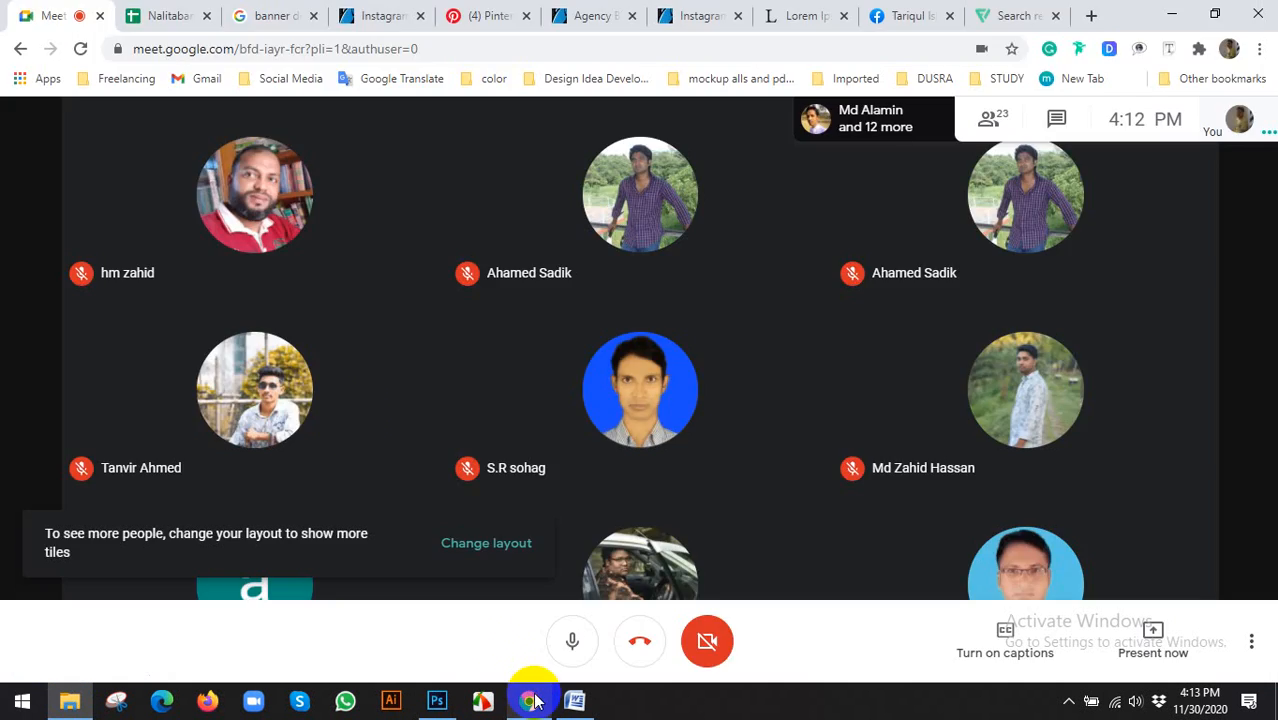
left_click(1148, 640)
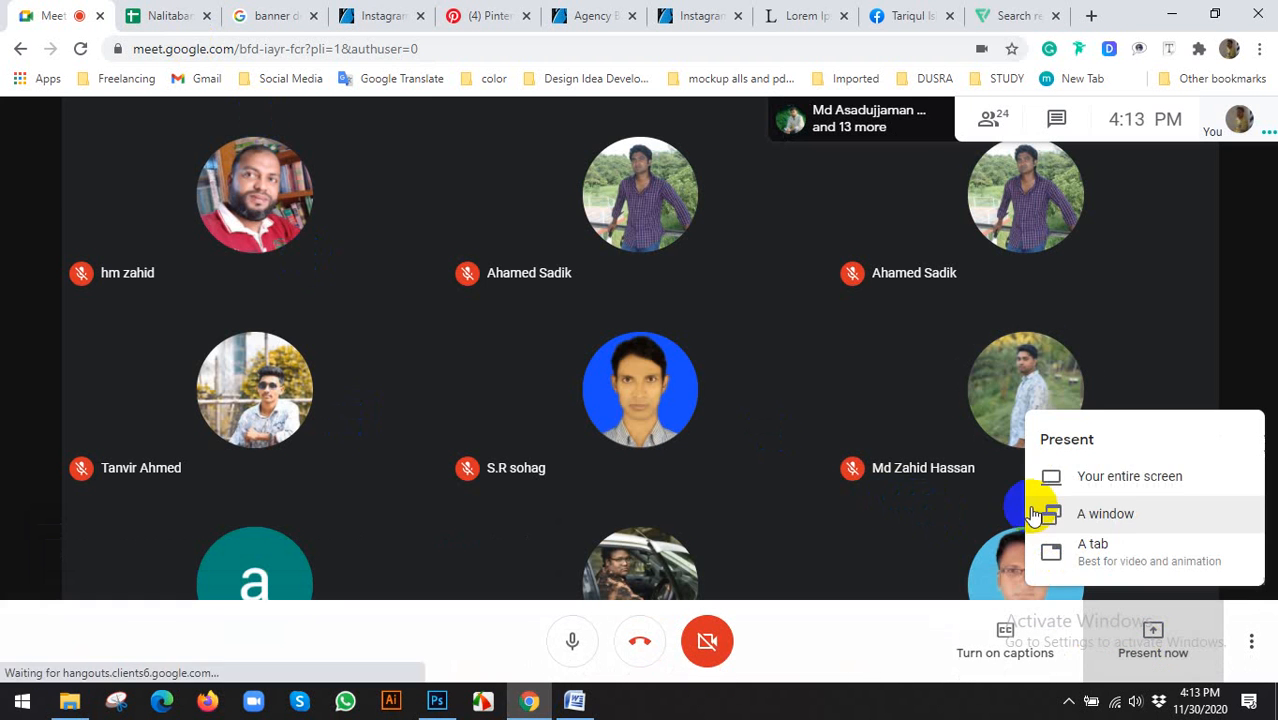
left_click(625, 328)
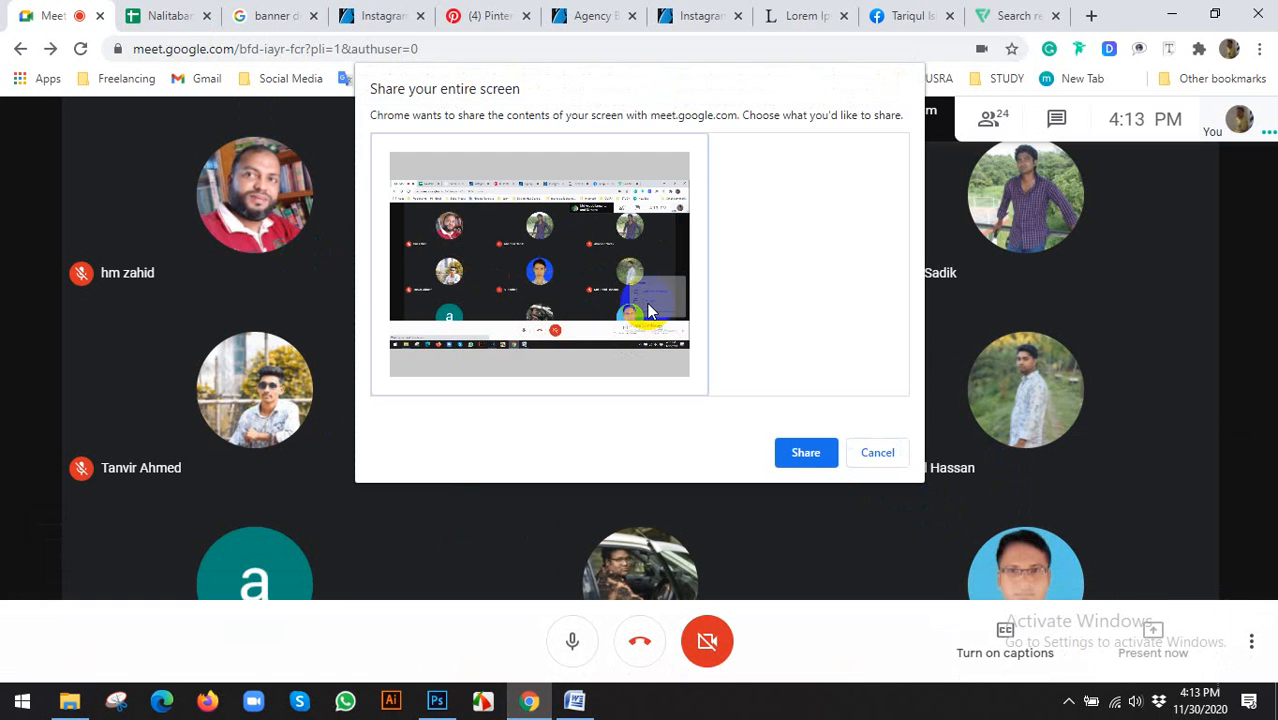
left_click(807, 451)
left_click(804, 654)
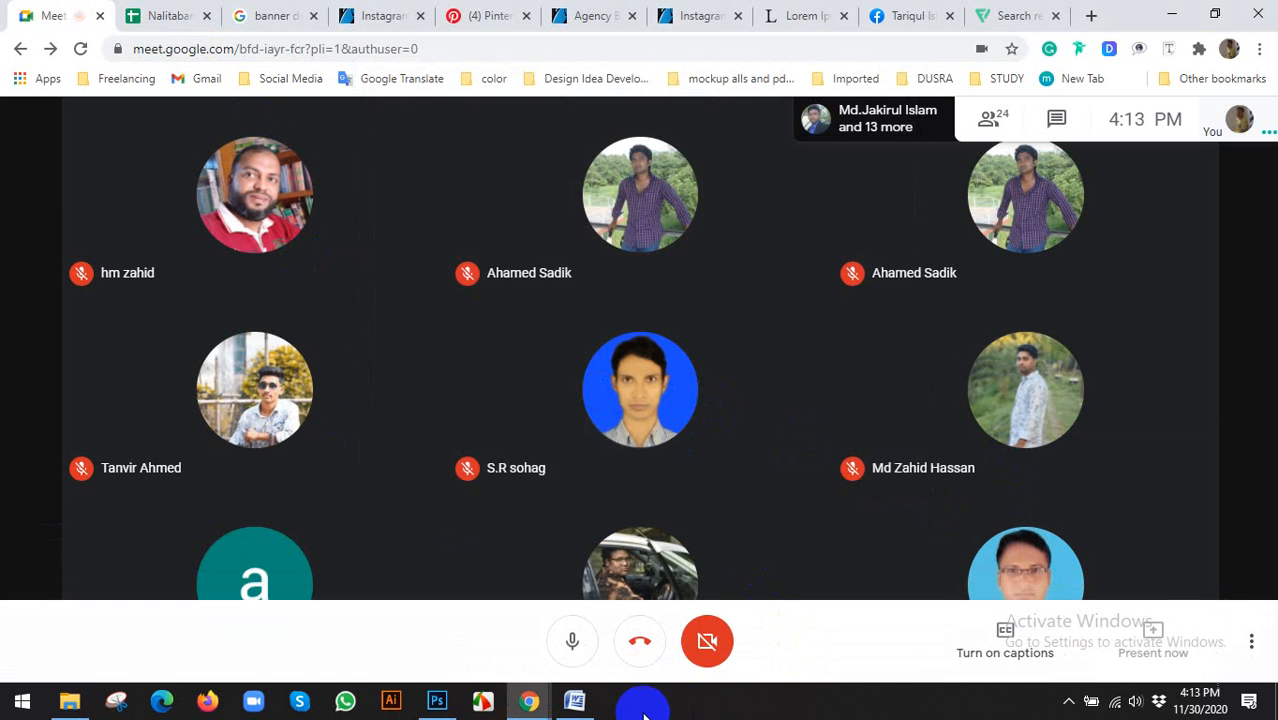
left_click(437, 700)
Inspect the leftover edges and specks around the red grinder cutout against the black layer with the Move tool
right_click(18, 221)
left_click(49, 96)
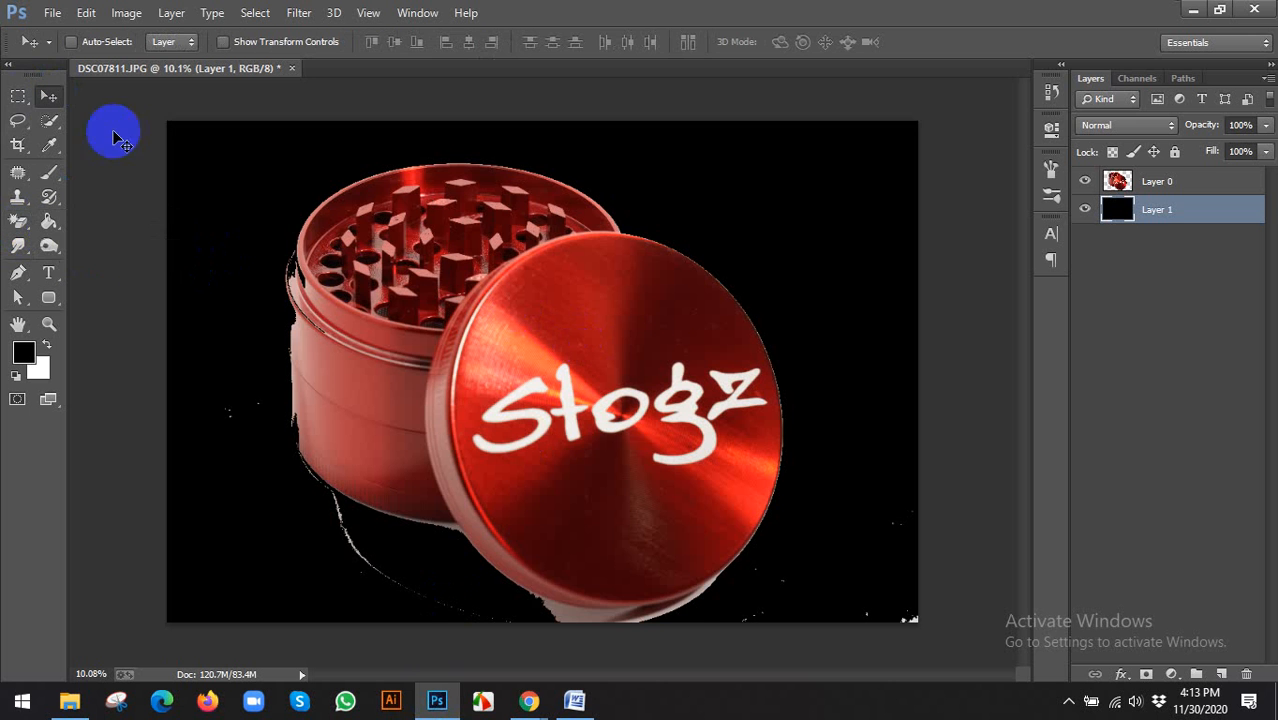
scroll(500, 535, "up", 1)
scroll(846, 578, "down", 2)
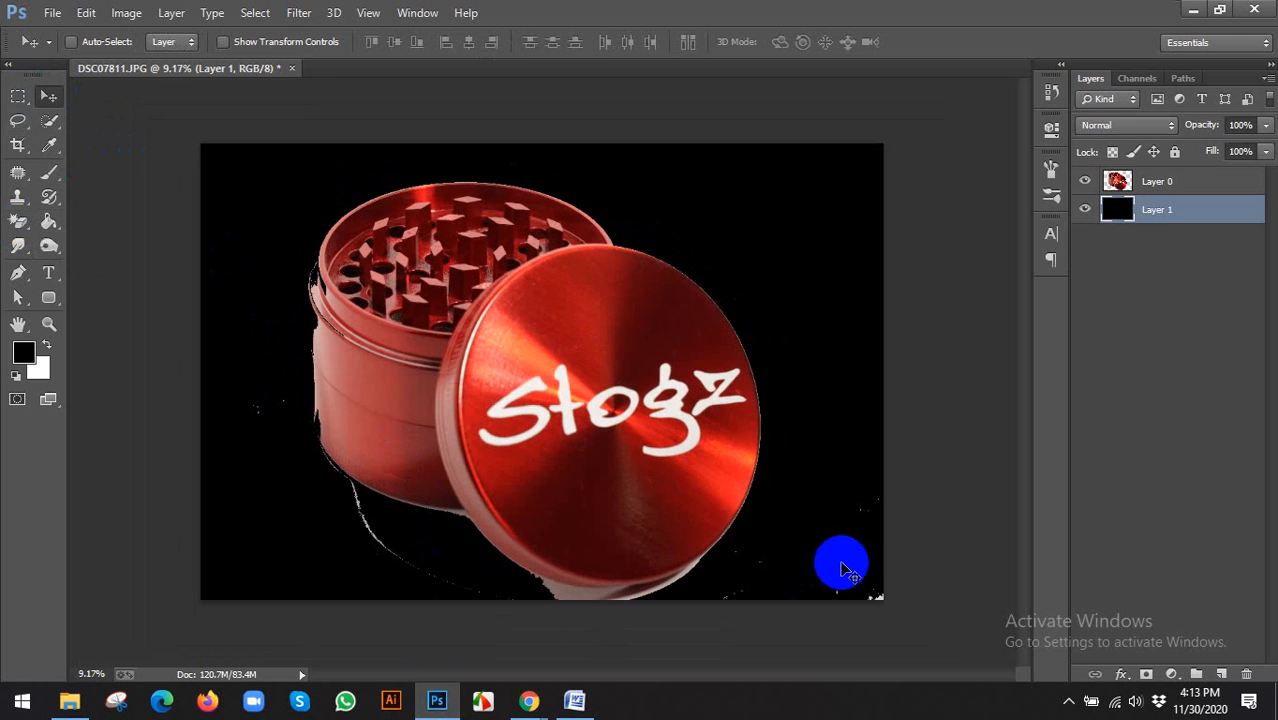
Switch to File Explorer, open the upload folder inside PNG, and look at DSC07811.png and DSC07793.png
left_click(70, 700)
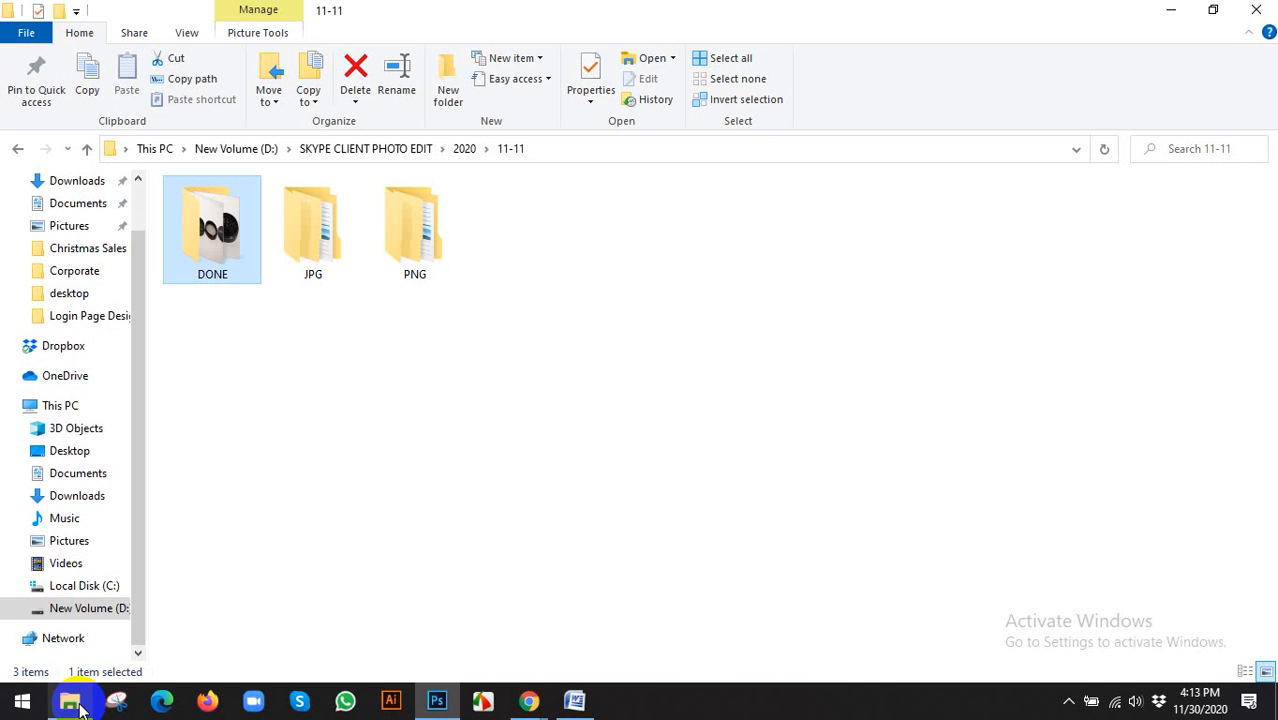
double_click(434, 229)
double_click(240, 228)
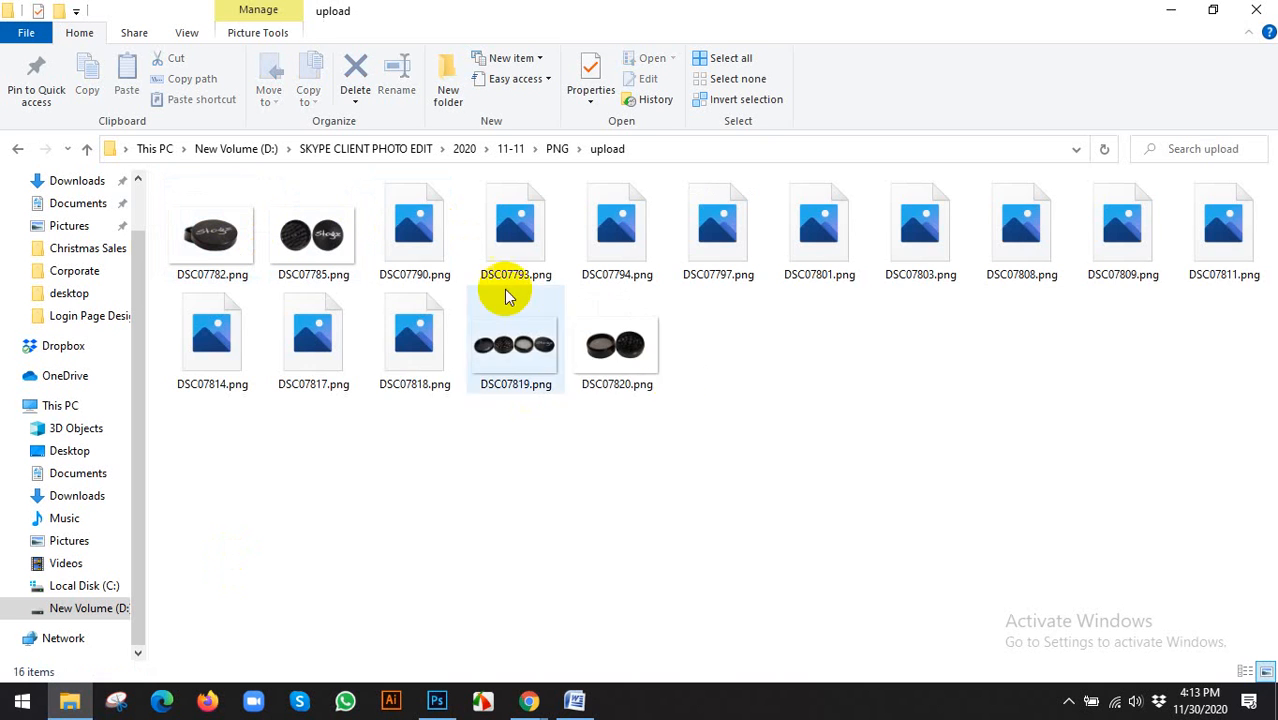
left_click(1245, 254)
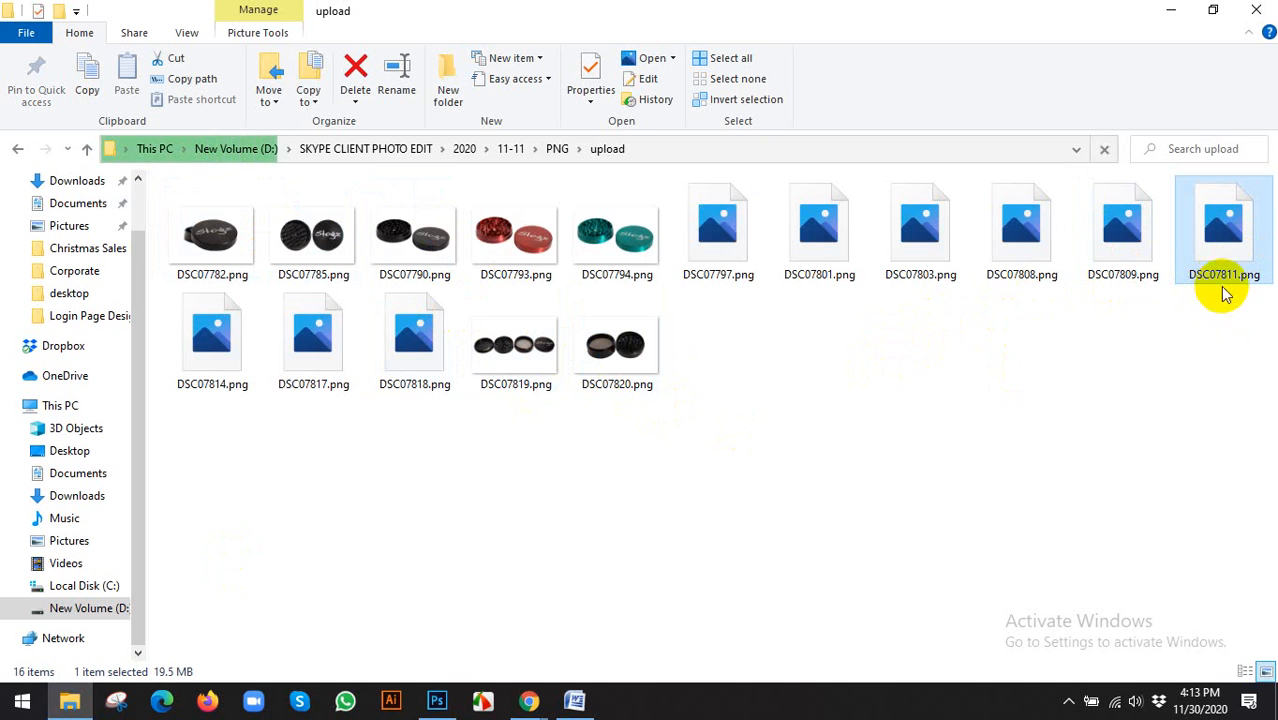
left_click(530, 235)
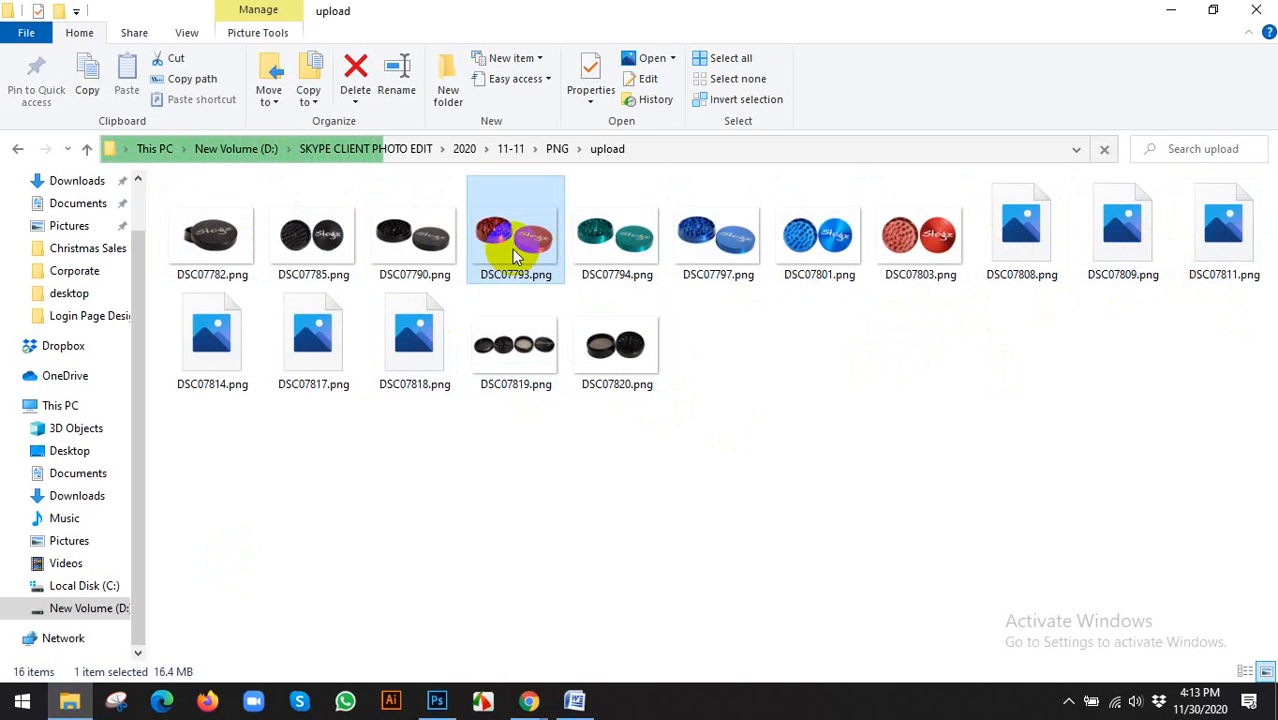
Open DSC07803.png in Photoshop and add a black-filled layer beneath the red grinder cutout
left_click_drag(912, 243, 593, 21)
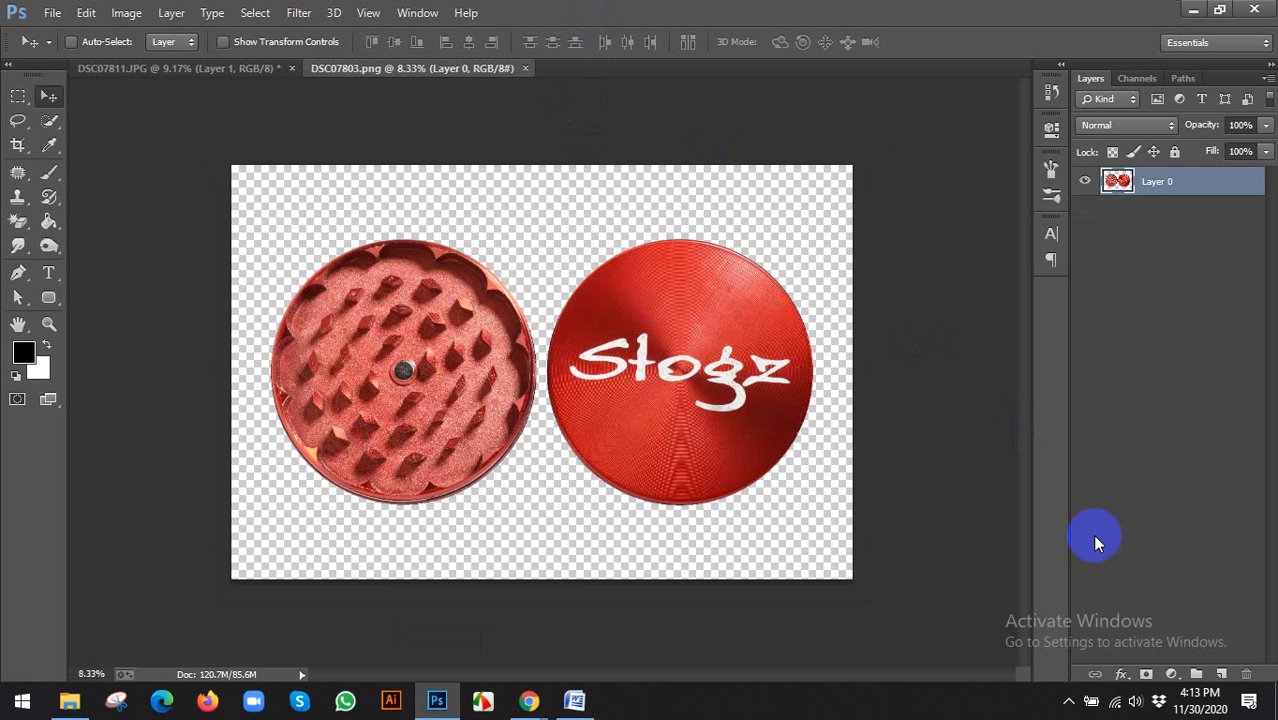
left_click(1221, 674, "ctrl")
key("alt+BackSpace")
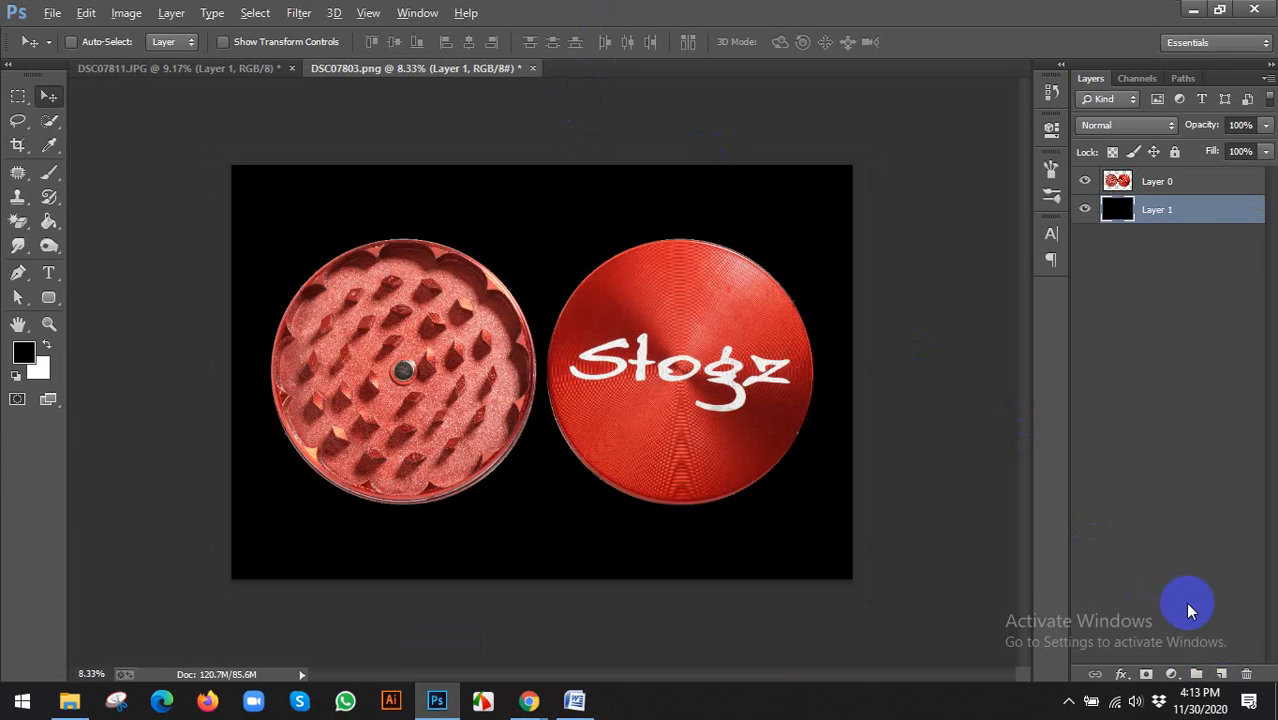
Inspect the cutout edges of the red Stogz lid and the toothed grinder half against the black layer
scroll(660, 225, "up", 1)
scroll(662, 225, "up", 3)
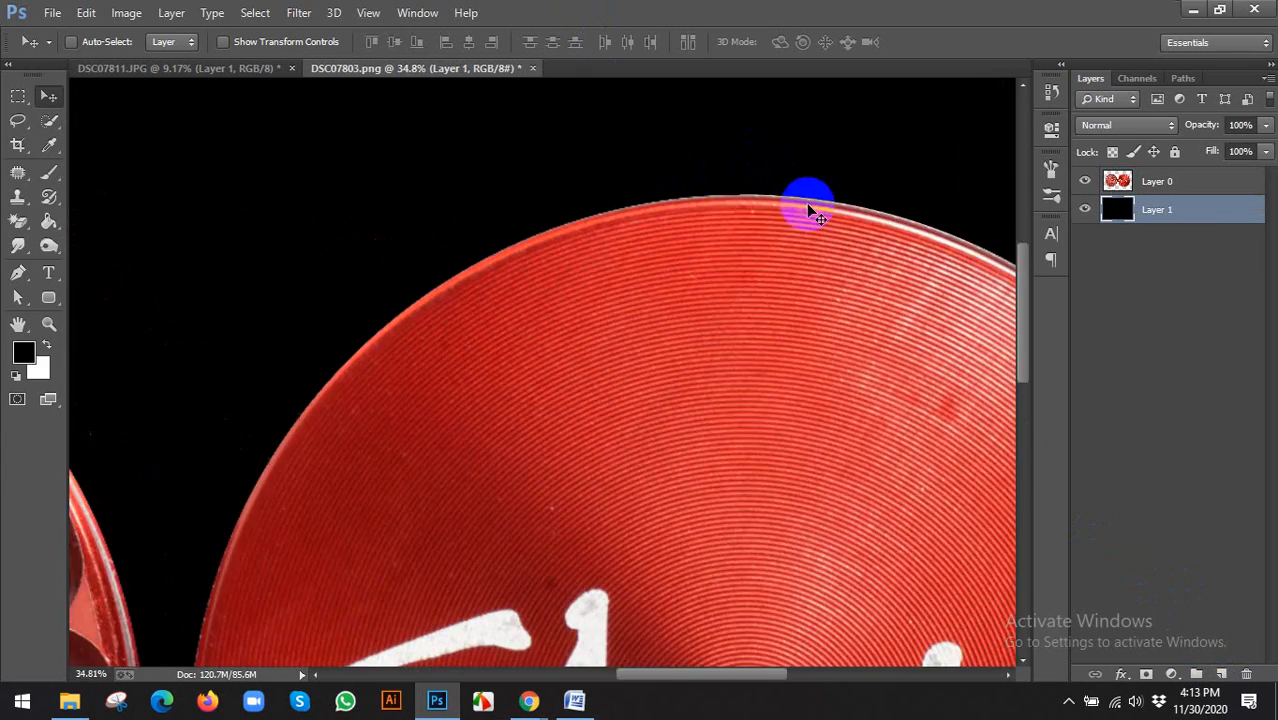
left_click_drag(750, 234, 613, 184)
scroll(613, 184, "down", 3)
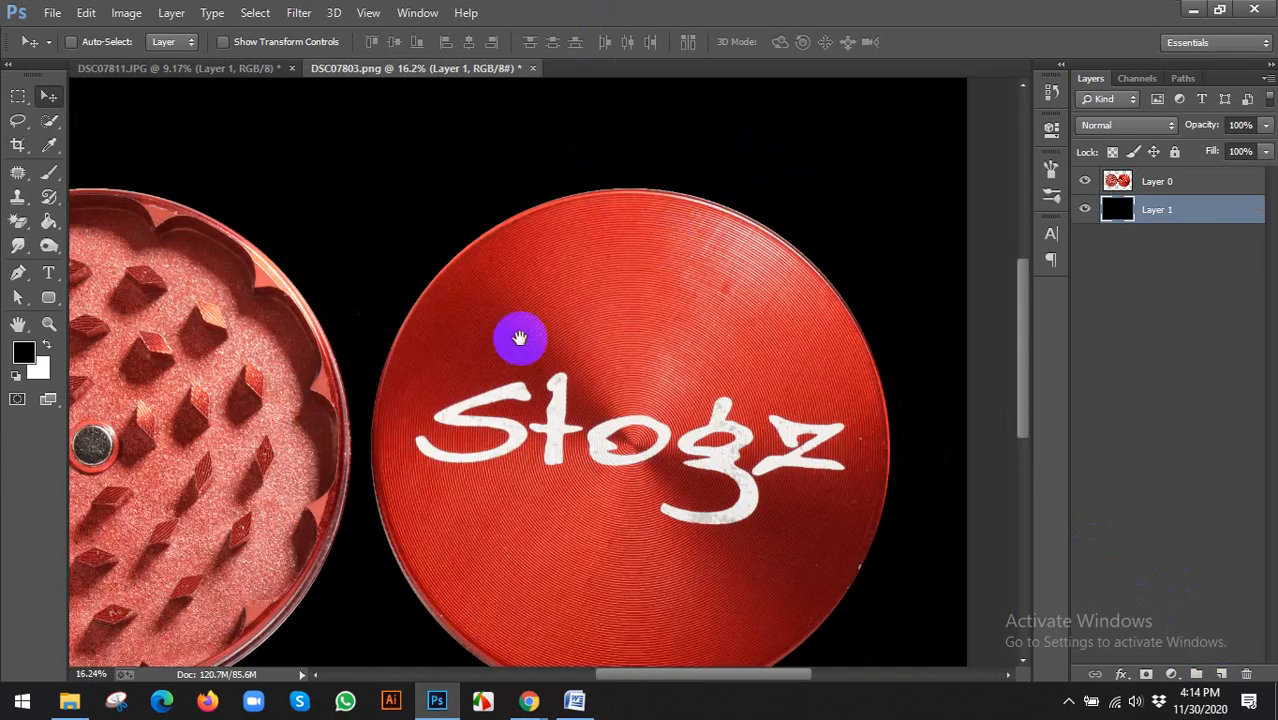
left_click_drag(519, 337, 721, 241)
left_click_drag(362, 251, 490, 275)
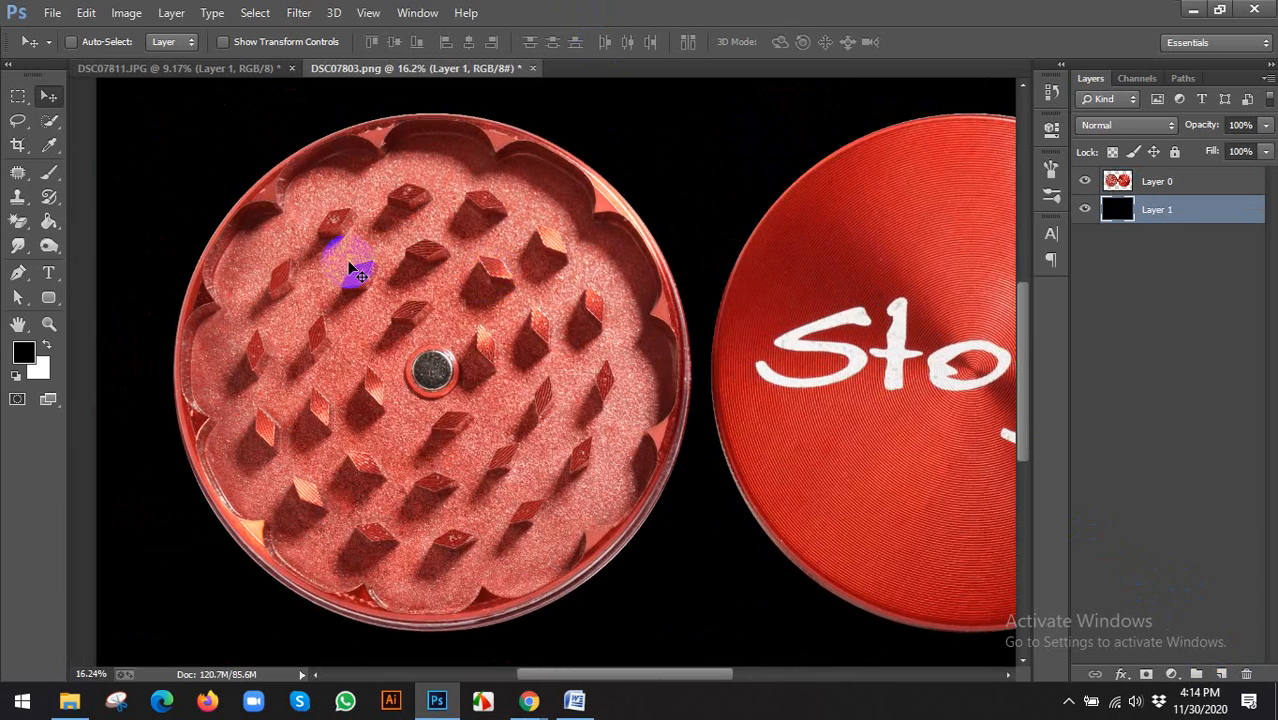
scroll(345, 223, "up", 2)
scroll(345, 222, "down", 2)
scroll(345, 223, "down", 2)
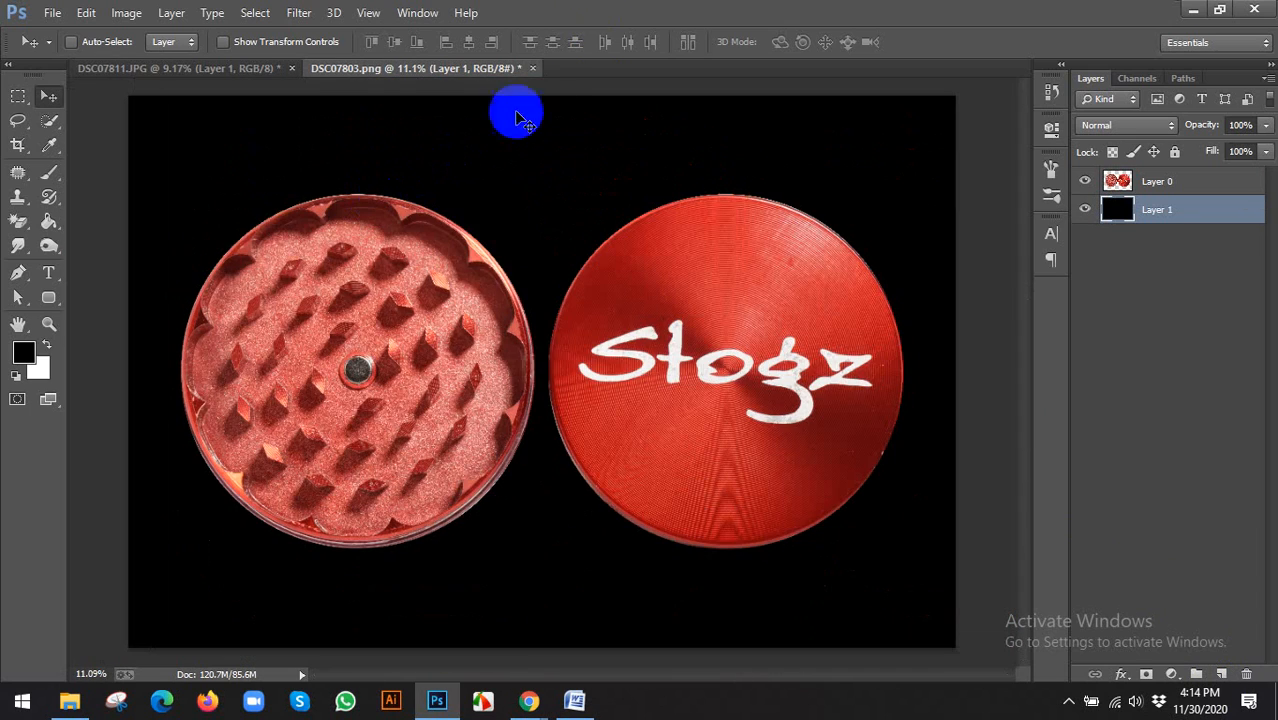
Close DSC07803.png and DSC07811.JPG without saving the changes
left_click(533, 69)
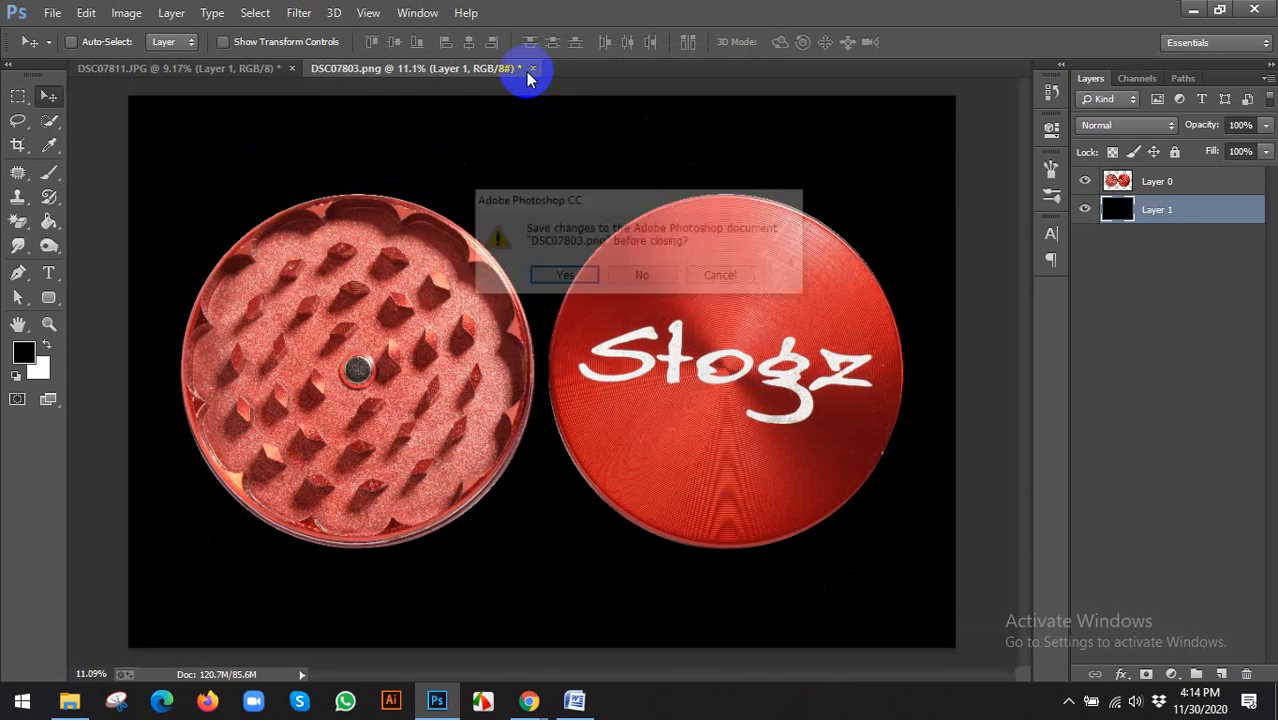
left_click(645, 274)
left_click(292, 69)
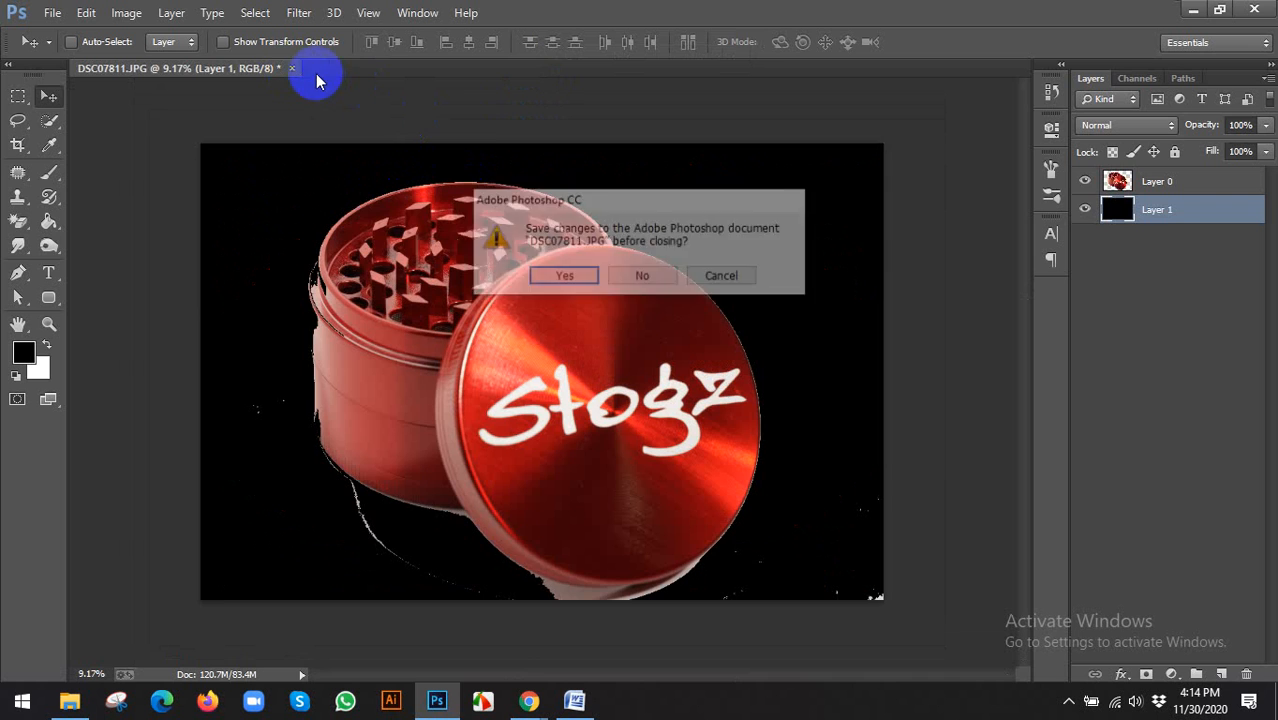
left_click(626, 275)
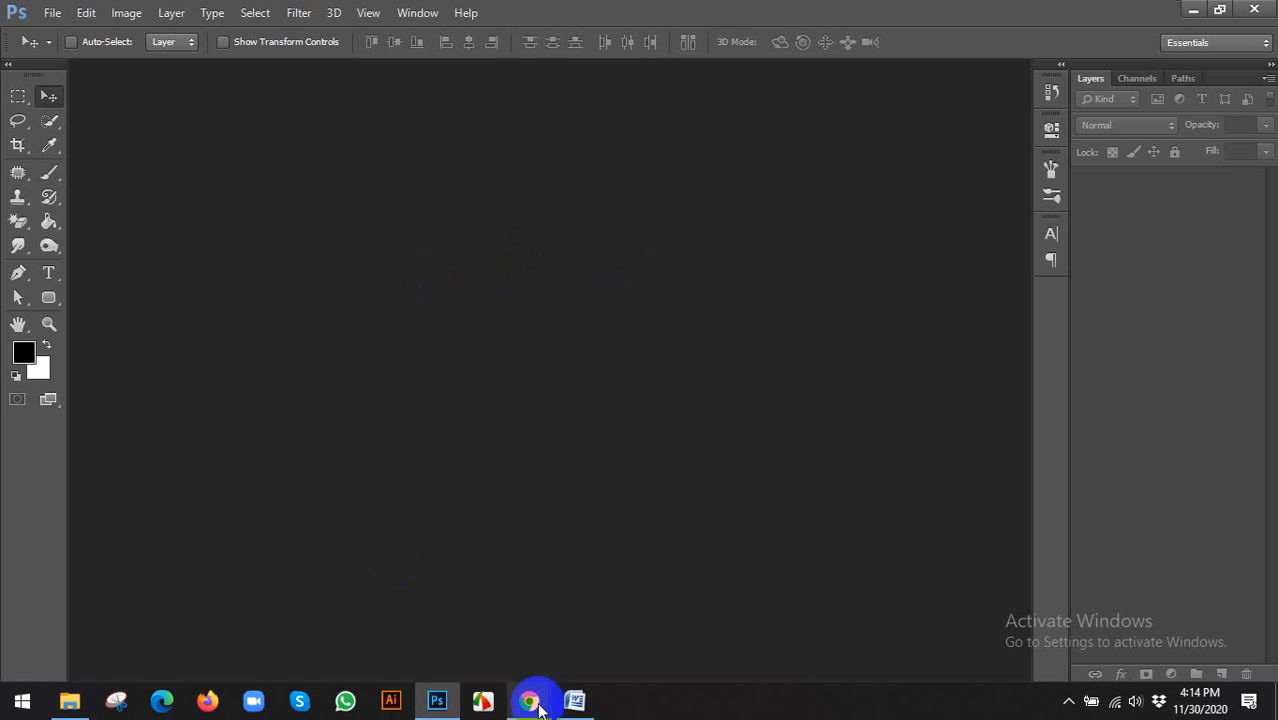
Switch to the Google Meet call, admit the waiting participant, and return to Photoshop
mouse_move(538, 705)
left_click(459, 648)
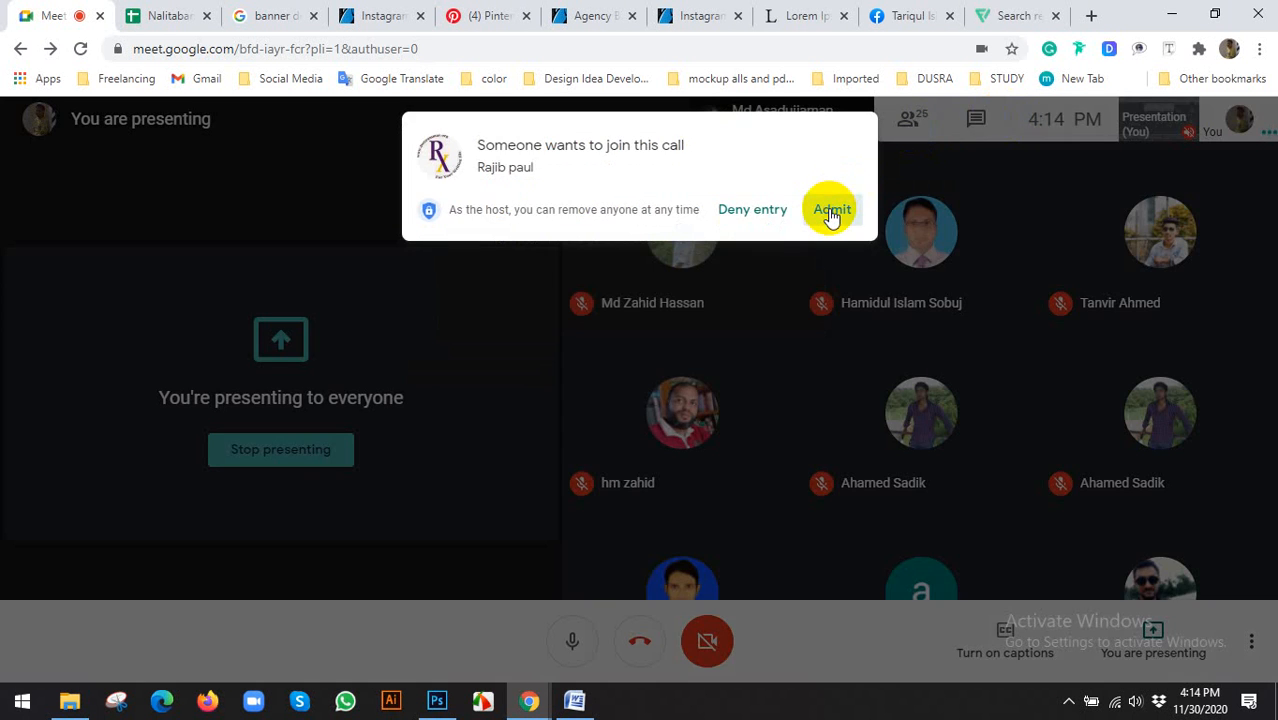
left_click(831, 210)
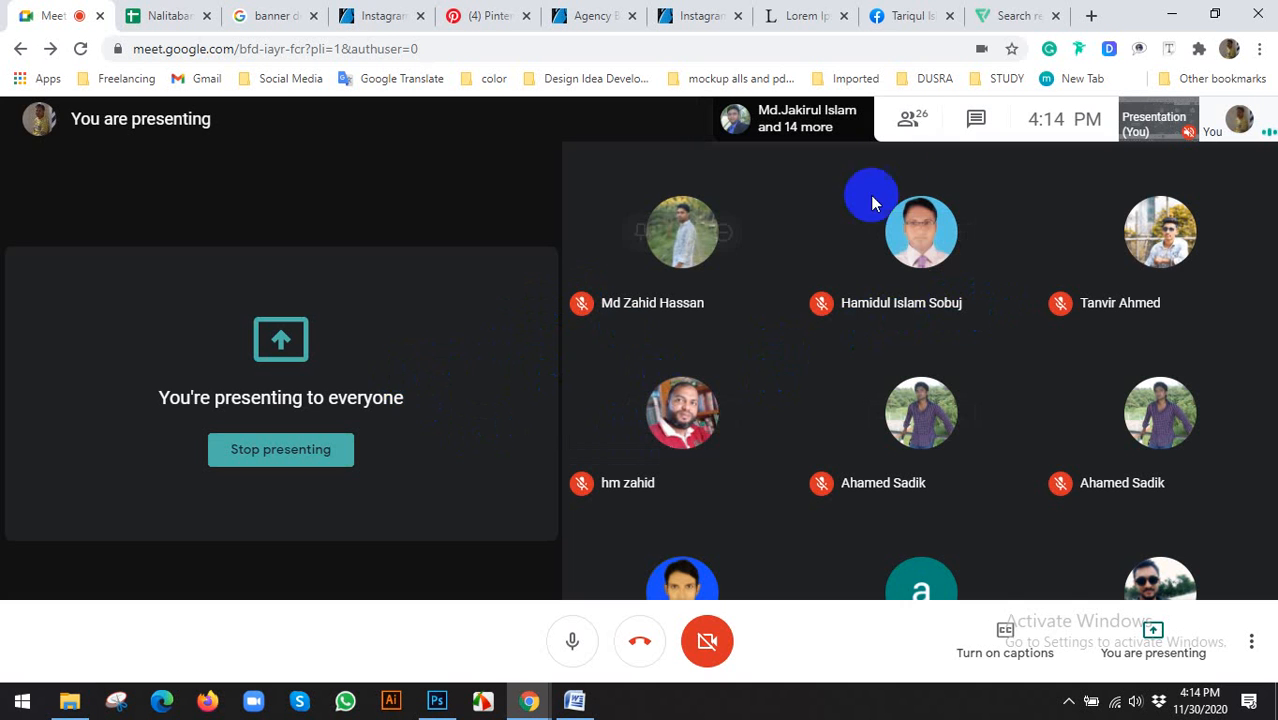
left_click(903, 130)
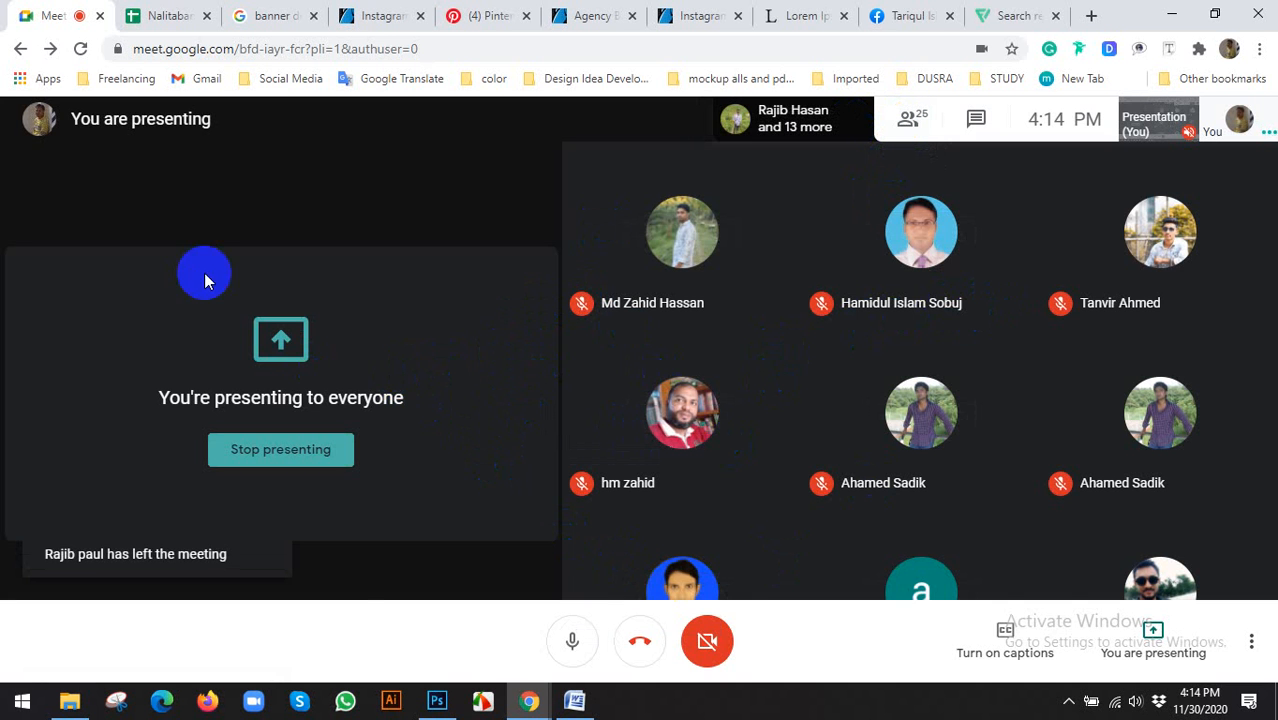
left_click(430, 704)
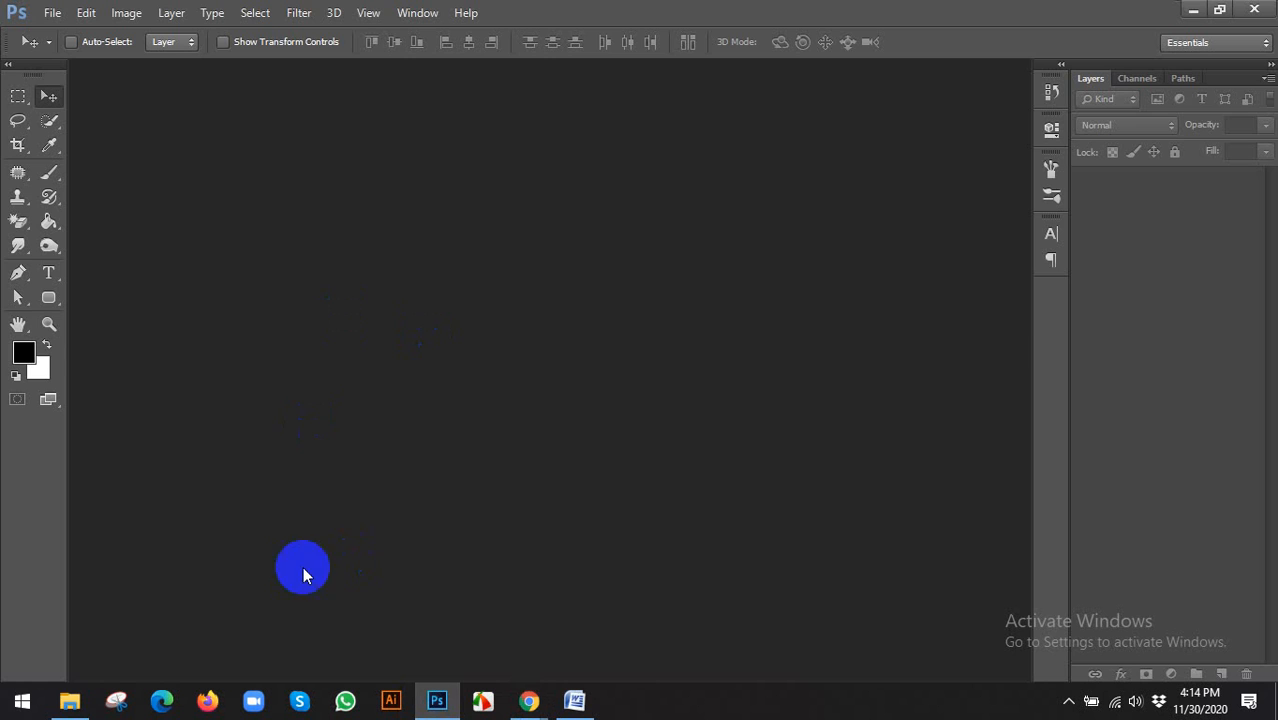
Switch to File Explorer, open the DONE folder inside 11-11, and open DSC07793.JPG from it in Photoshop
left_click(72, 700)
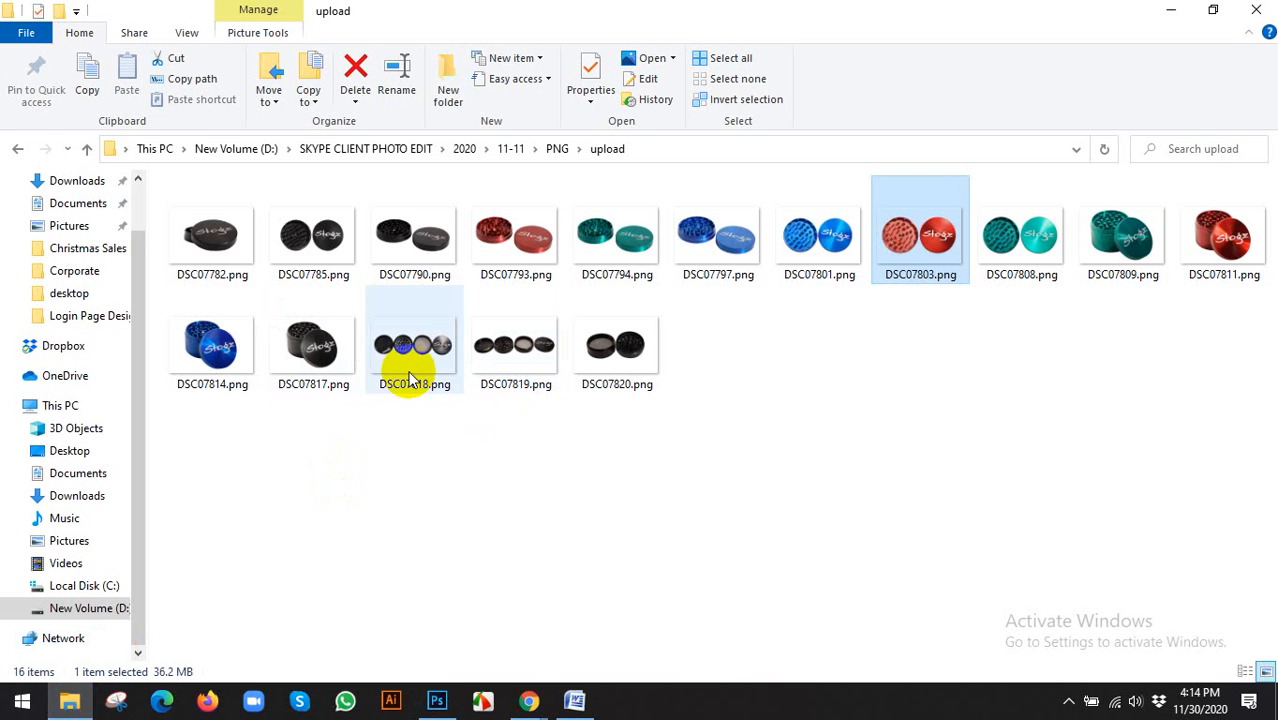
left_click(212, 345)
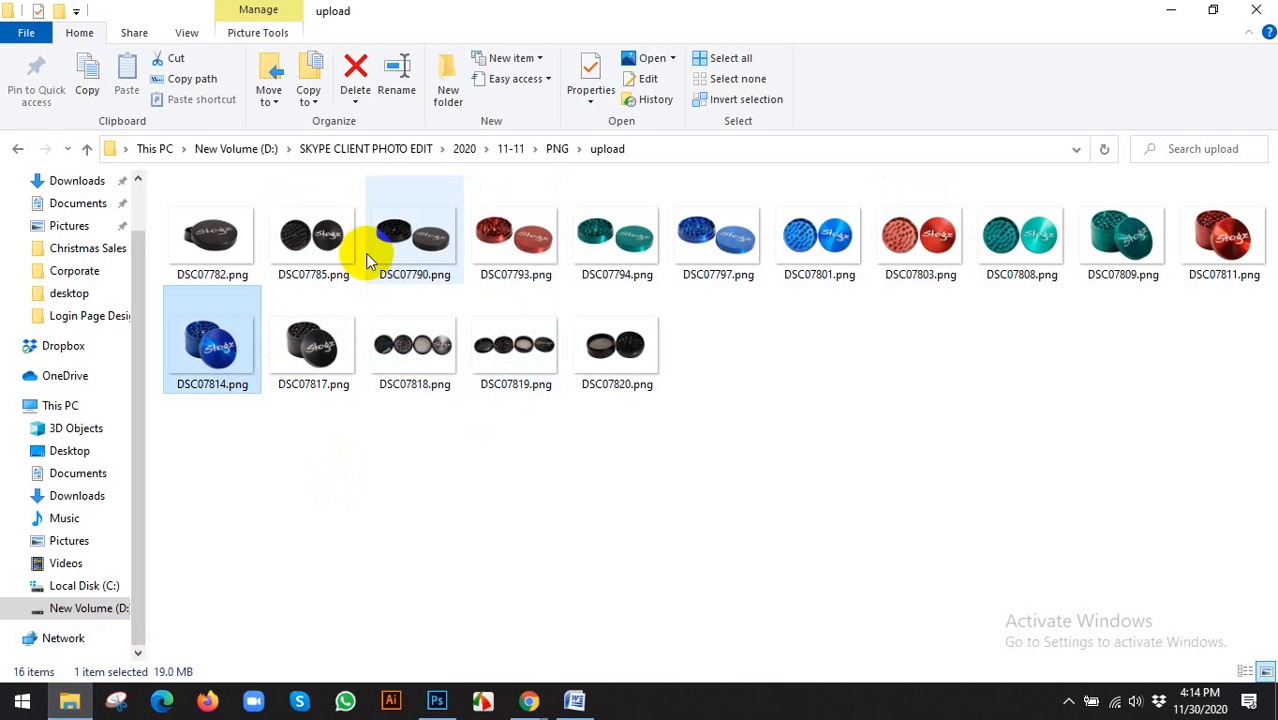
left_click(250, 235)
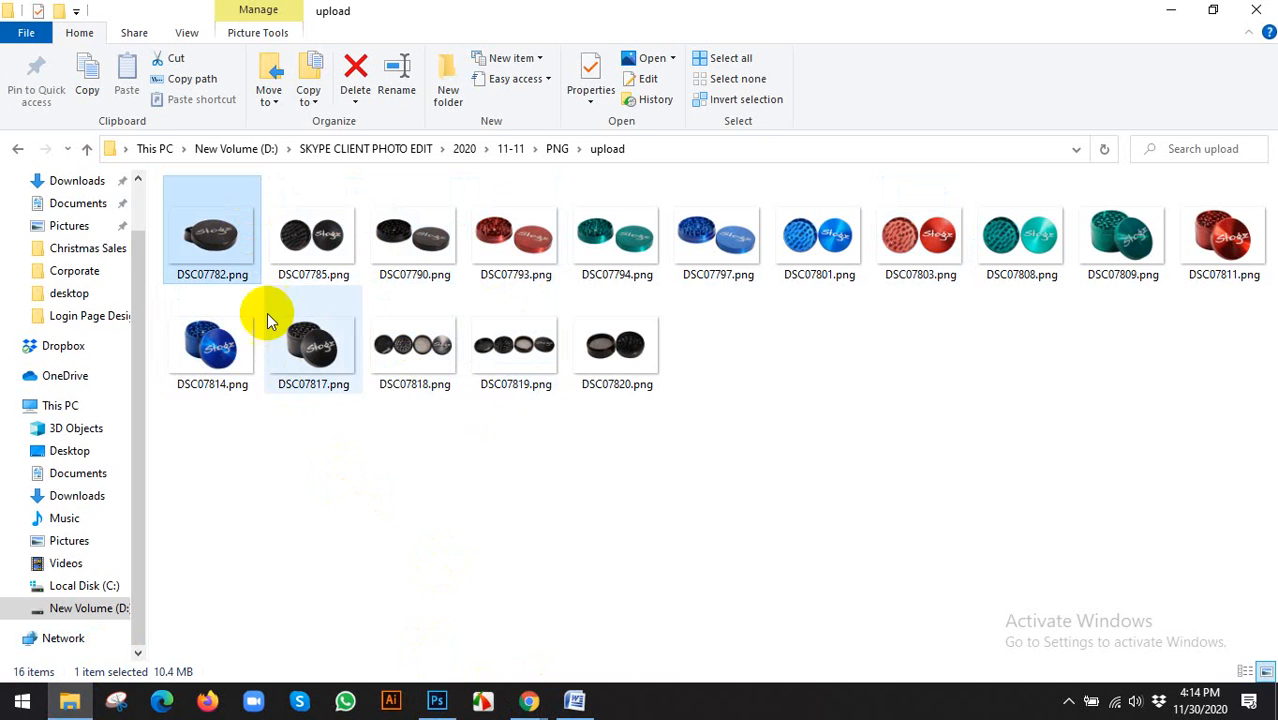
left_click(512, 148)
left_click(244, 247)
double_click(244, 247)
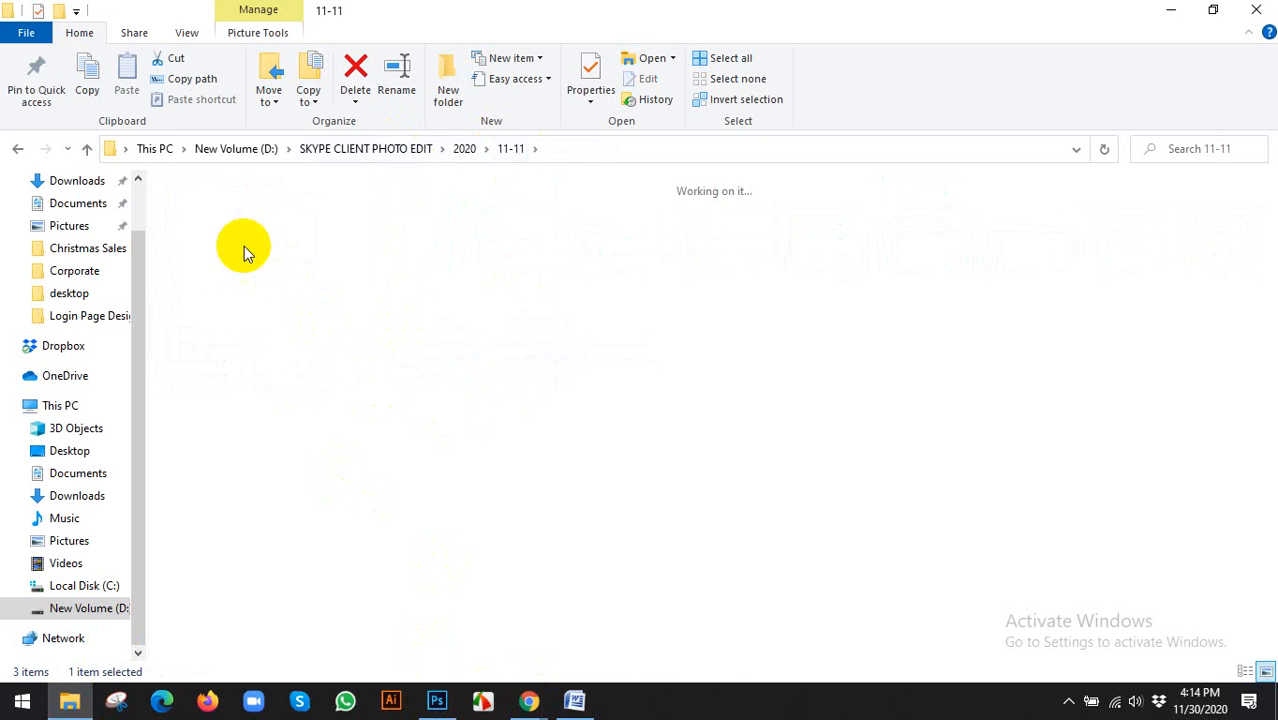
left_click_drag(540, 268, 440, 348)
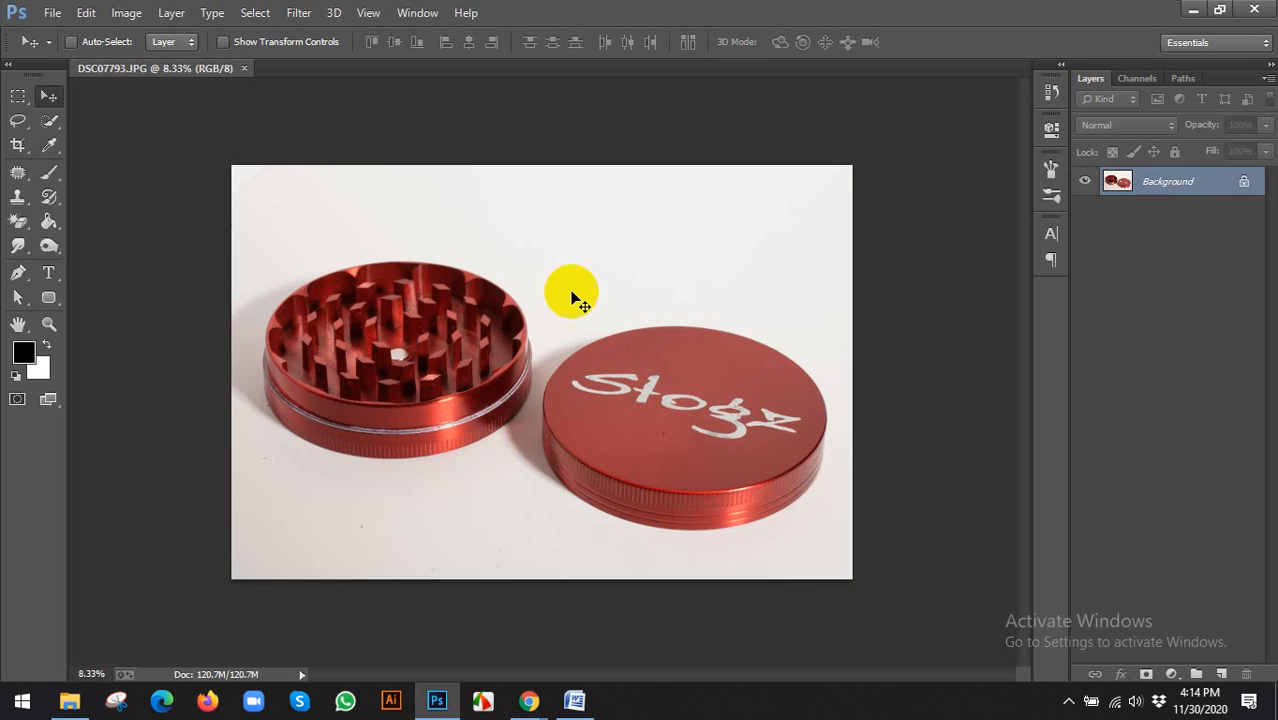
Convert the locked Background of DSC07793.JPG into a regular layer named Layer 0
double_click(1172, 181)
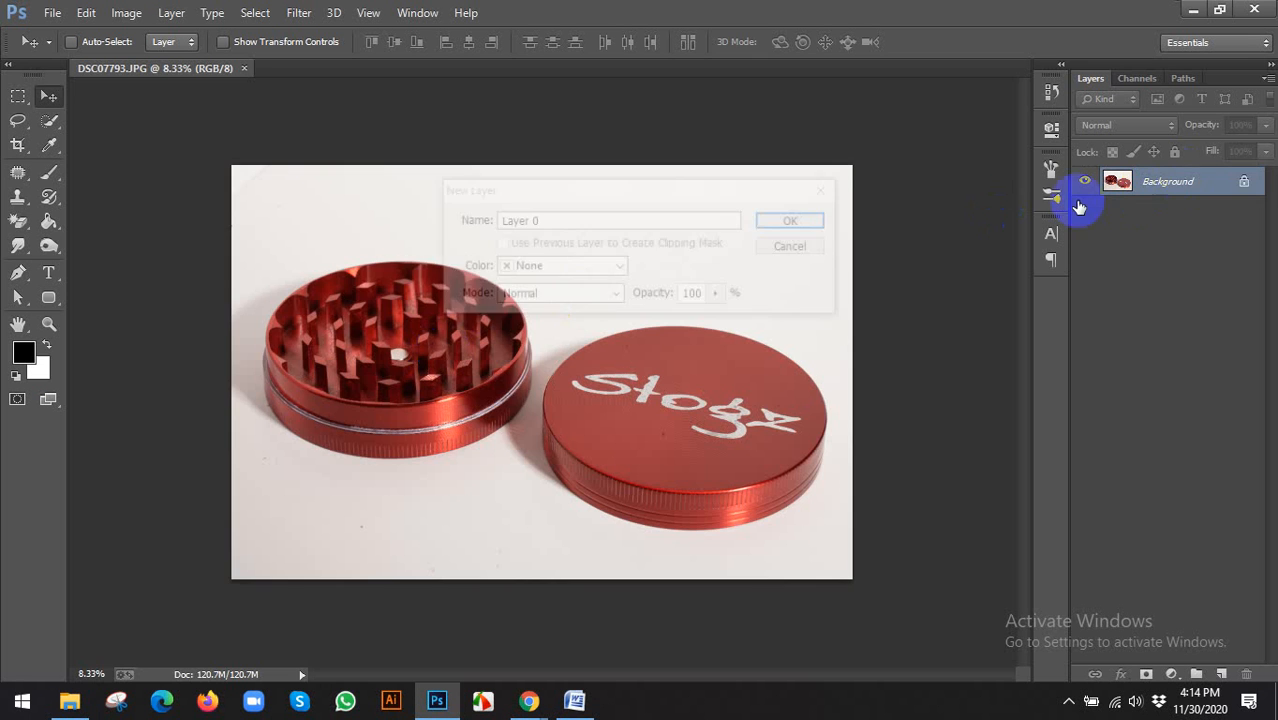
left_click(791, 220)
scroll(428, 343, "up", 1)
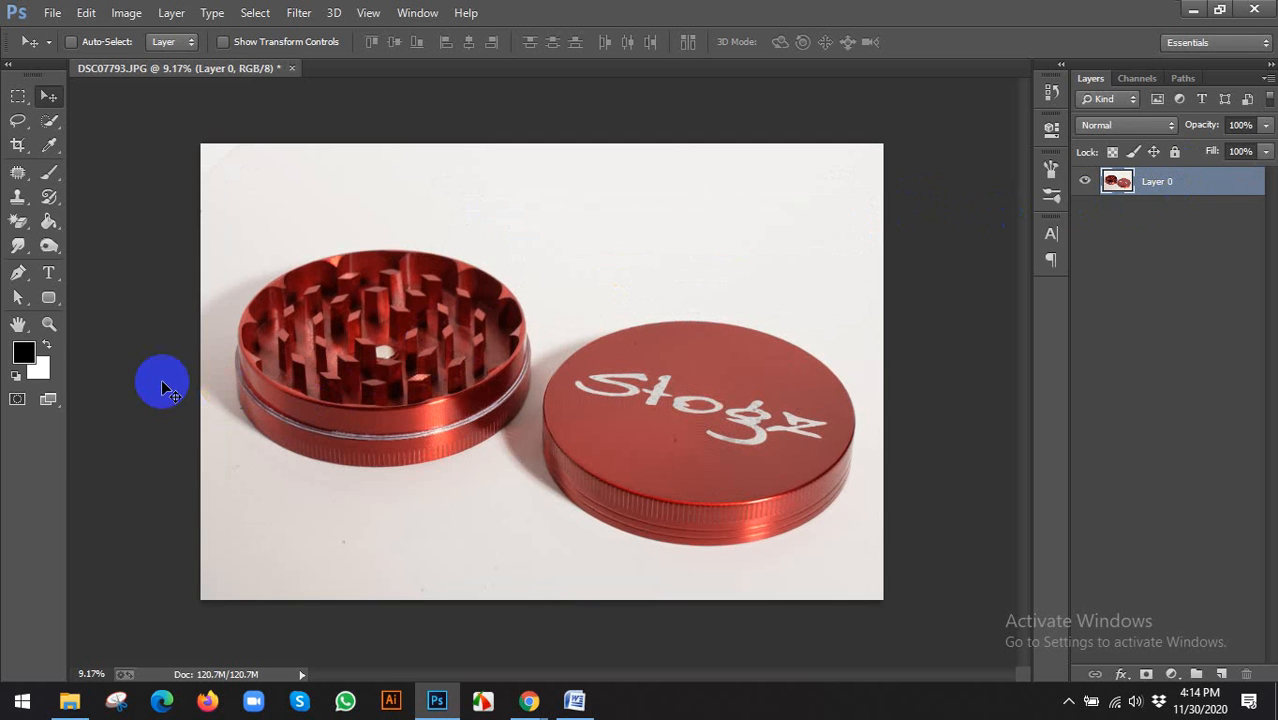
Draw a rough closed path around the toothed red grinder half with the Pen tool
left_click(18, 272)
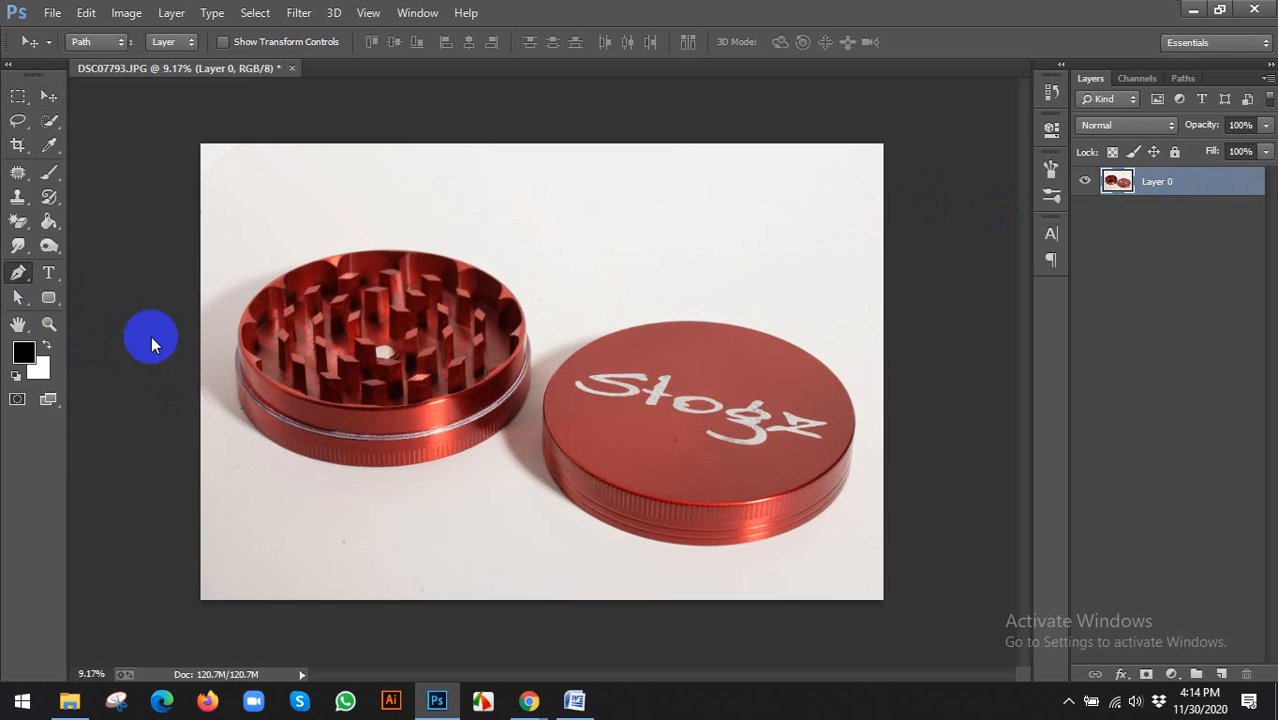
left_click(237, 404)
left_click_drag(348, 247, 471, 241)
left_click(511, 453)
left_click(346, 509)
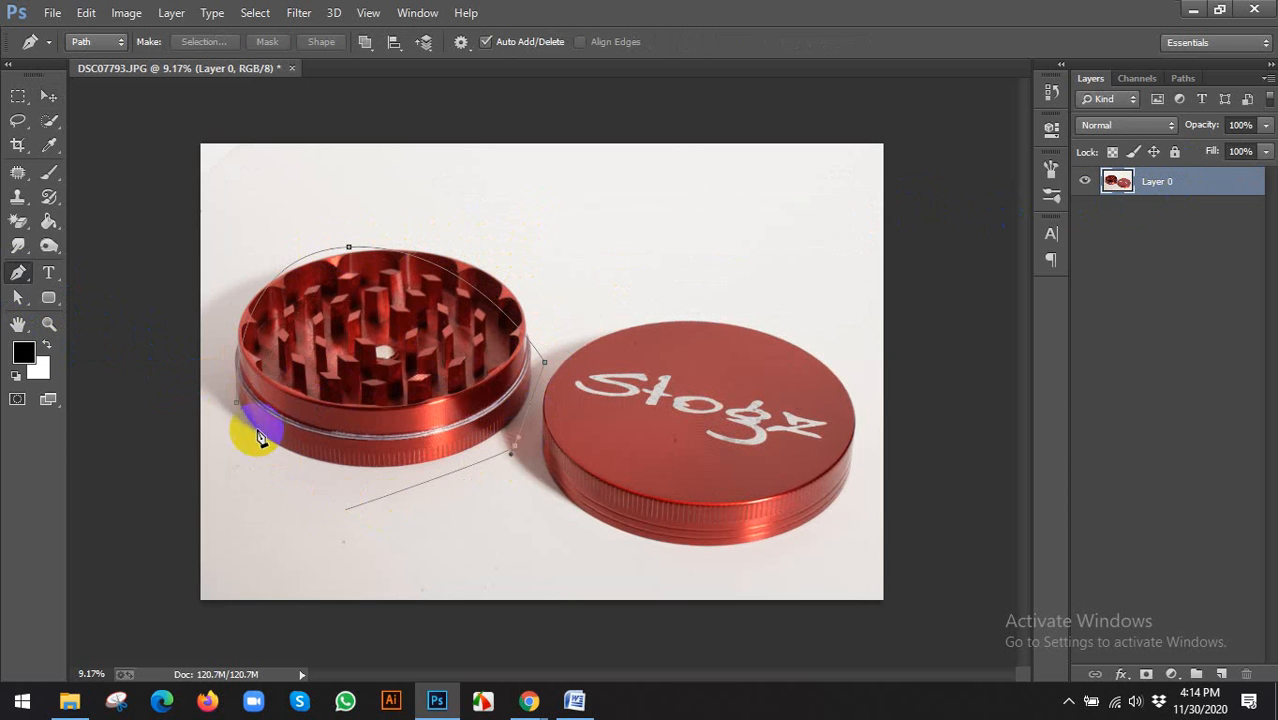
left_click(238, 406)
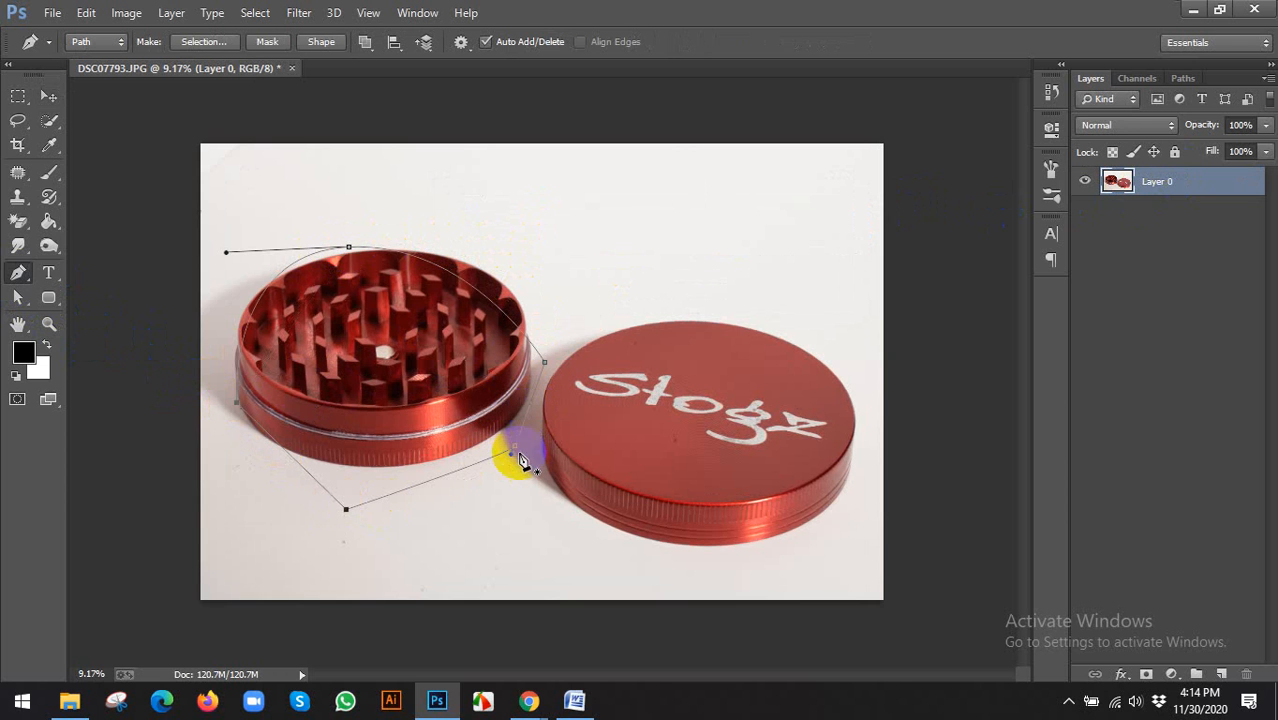
Draw a second rough closed Pen path around the red Stogz lid
left_click(577, 505)
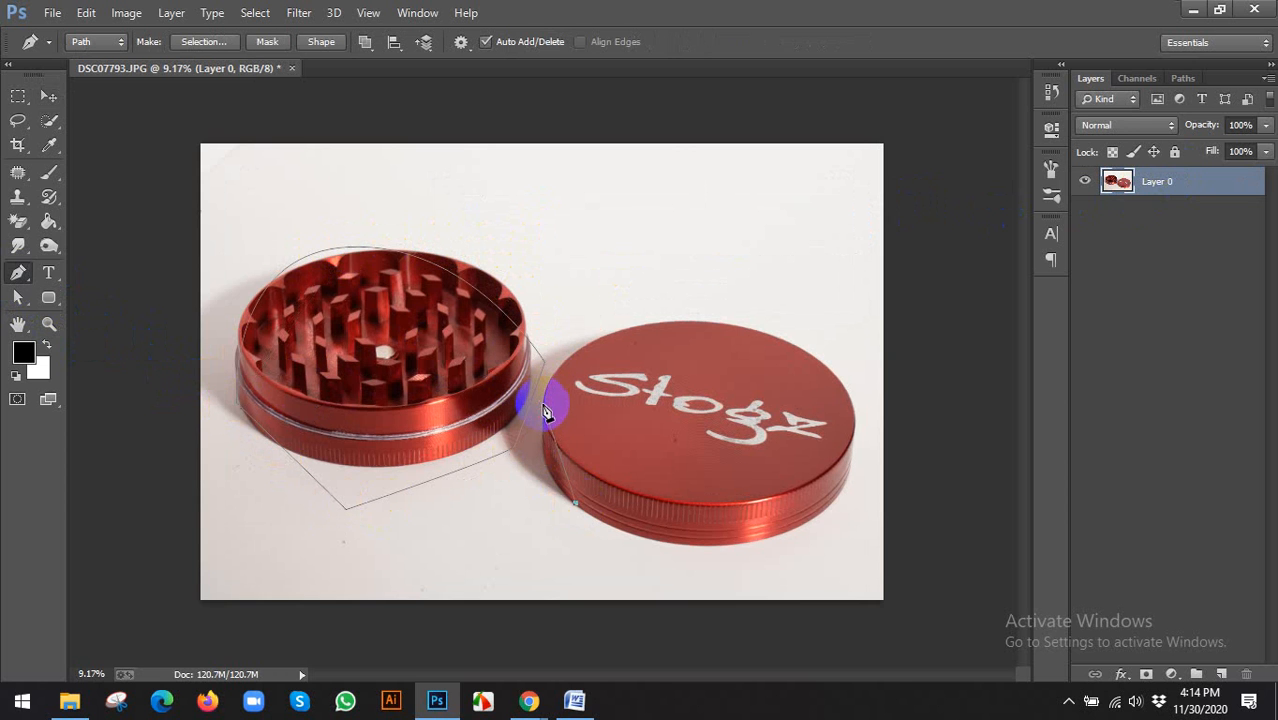
left_click(598, 309)
left_click(803, 313)
left_click(870, 445)
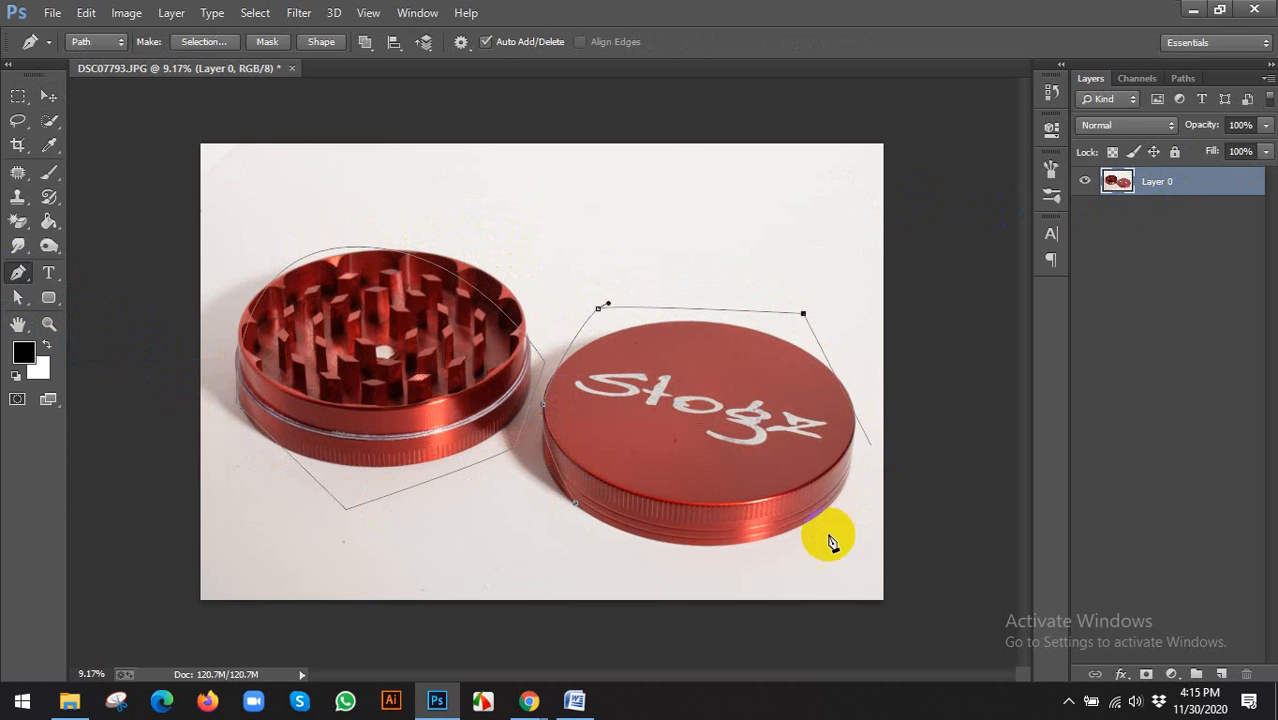
left_click(828, 535)
left_click(576, 506)
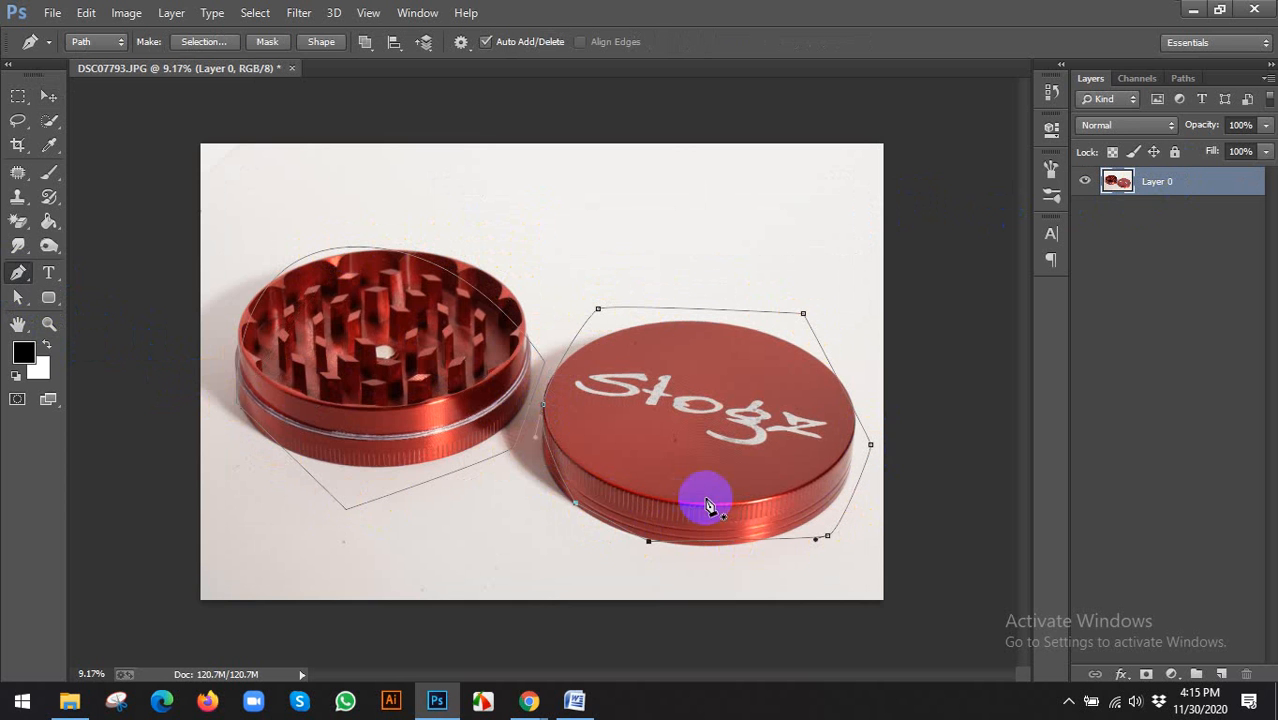
Convert both paths to a selection, delete the background outside them, and deselect
key("ctrl+Return")
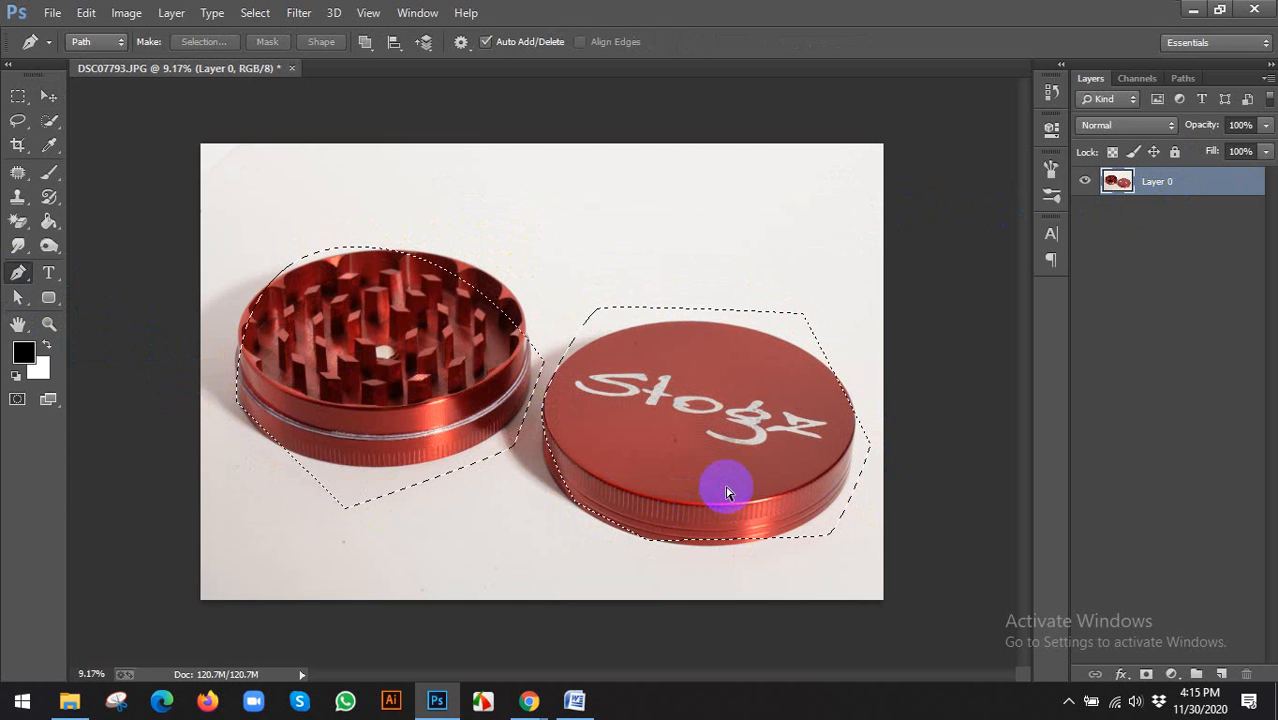
key("Delete")
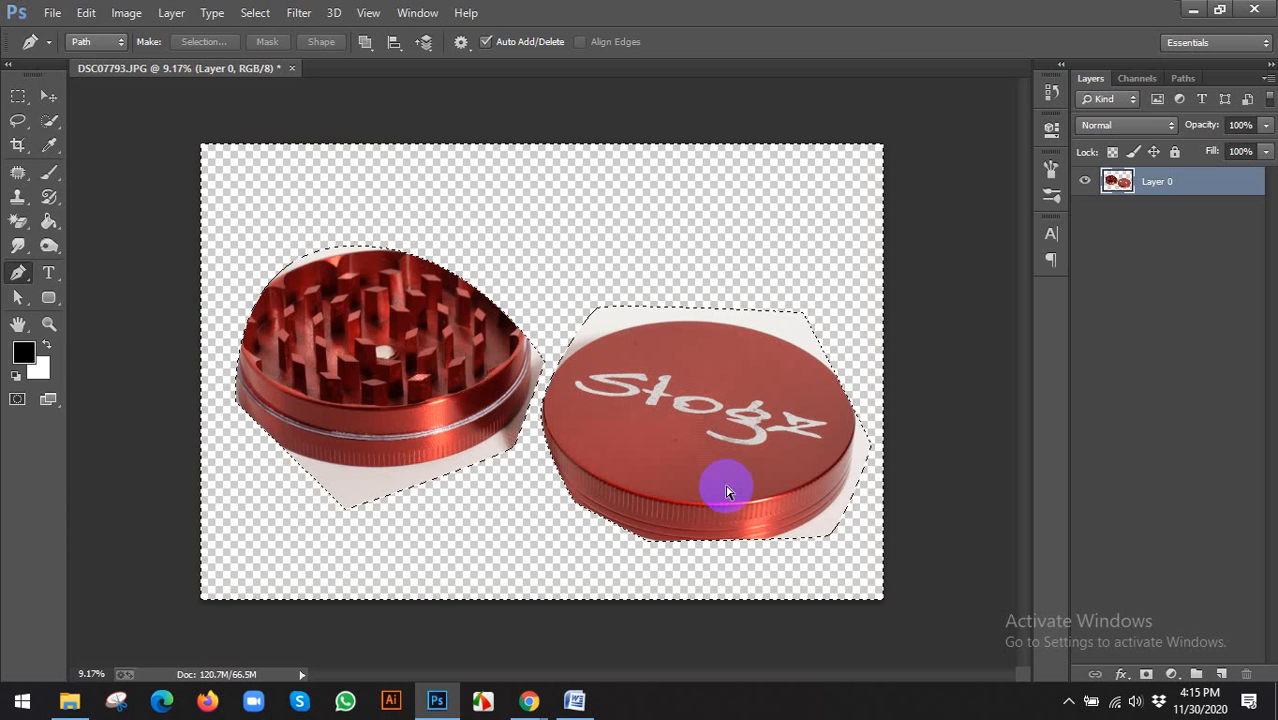
key("ctrl+d")
key("v")
key("ctrl+minus")
scroll(719, 431, "up", 2)
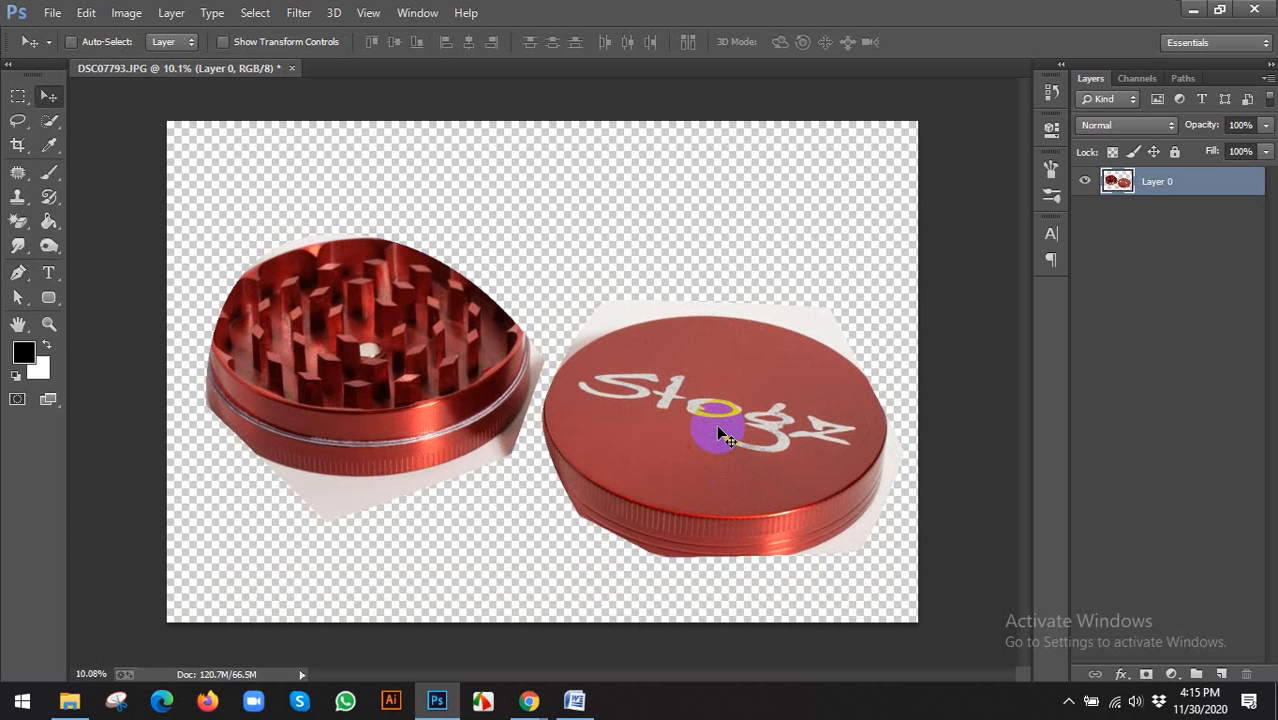
Close DSC07793.JPG without saving and switch to the Google Meet call to check the participants
left_click(291, 68)
left_click(624, 272)
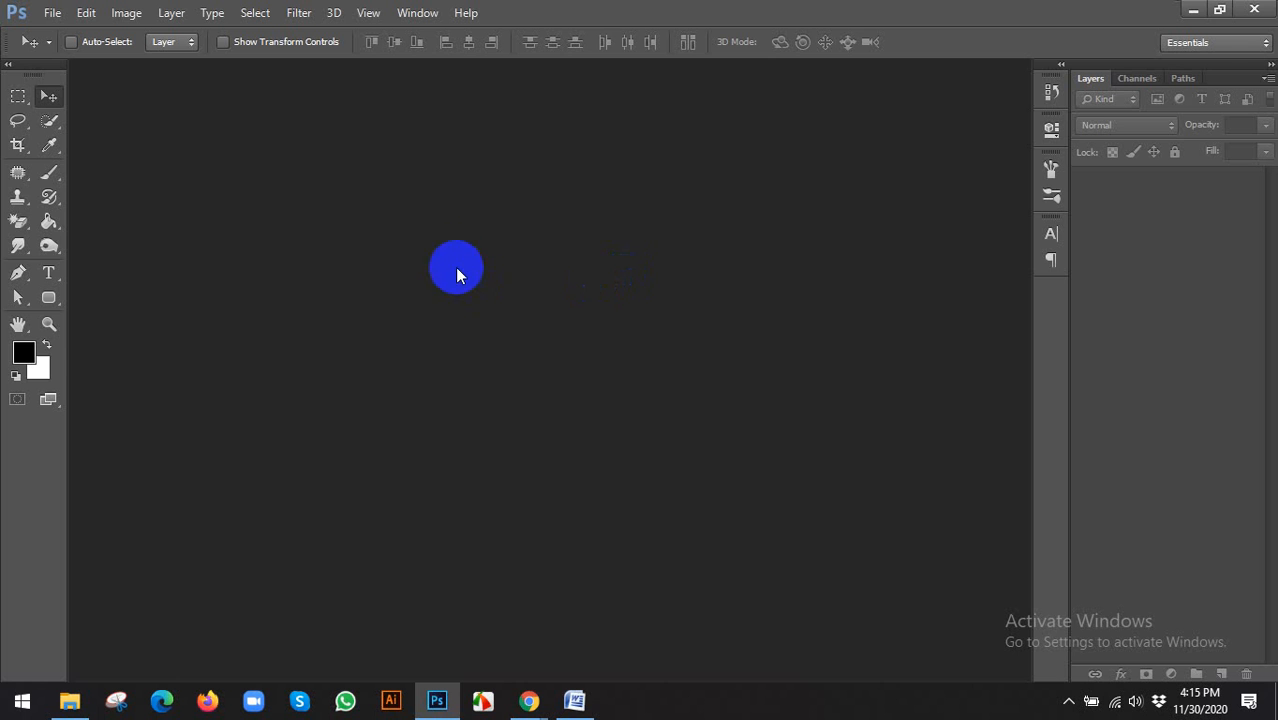
mouse_move(528, 700)
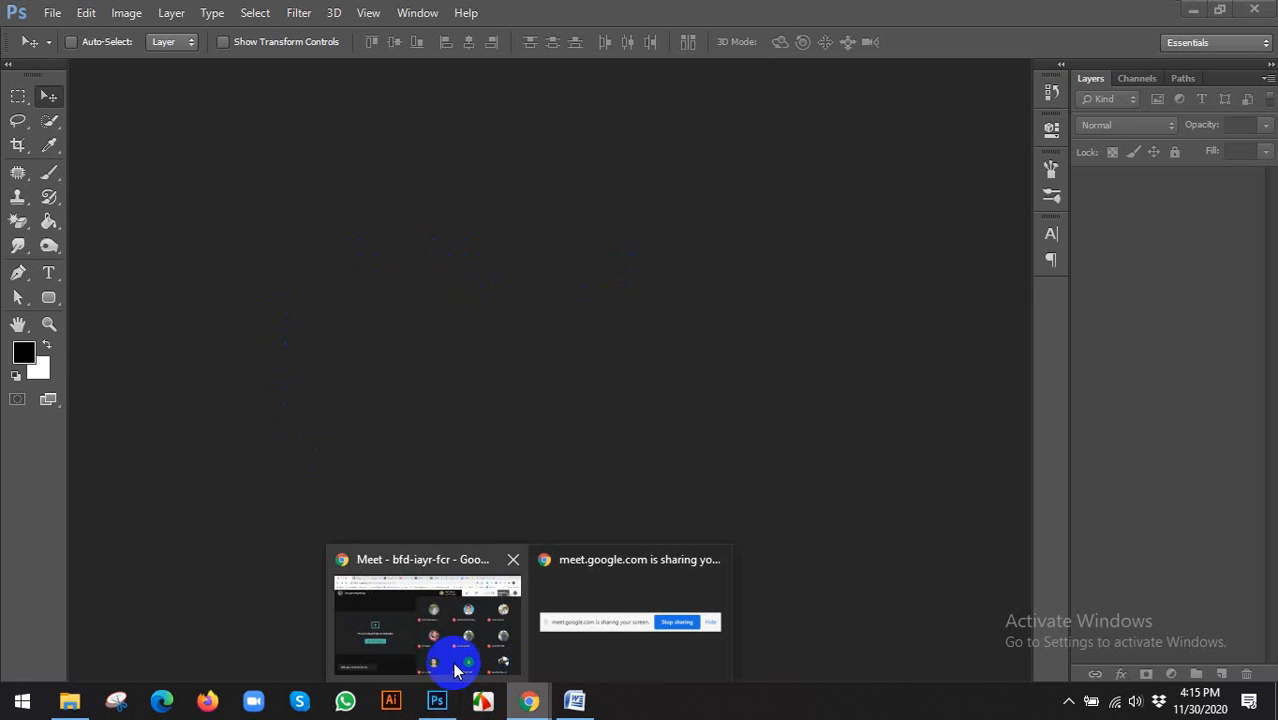
left_click(449, 657)
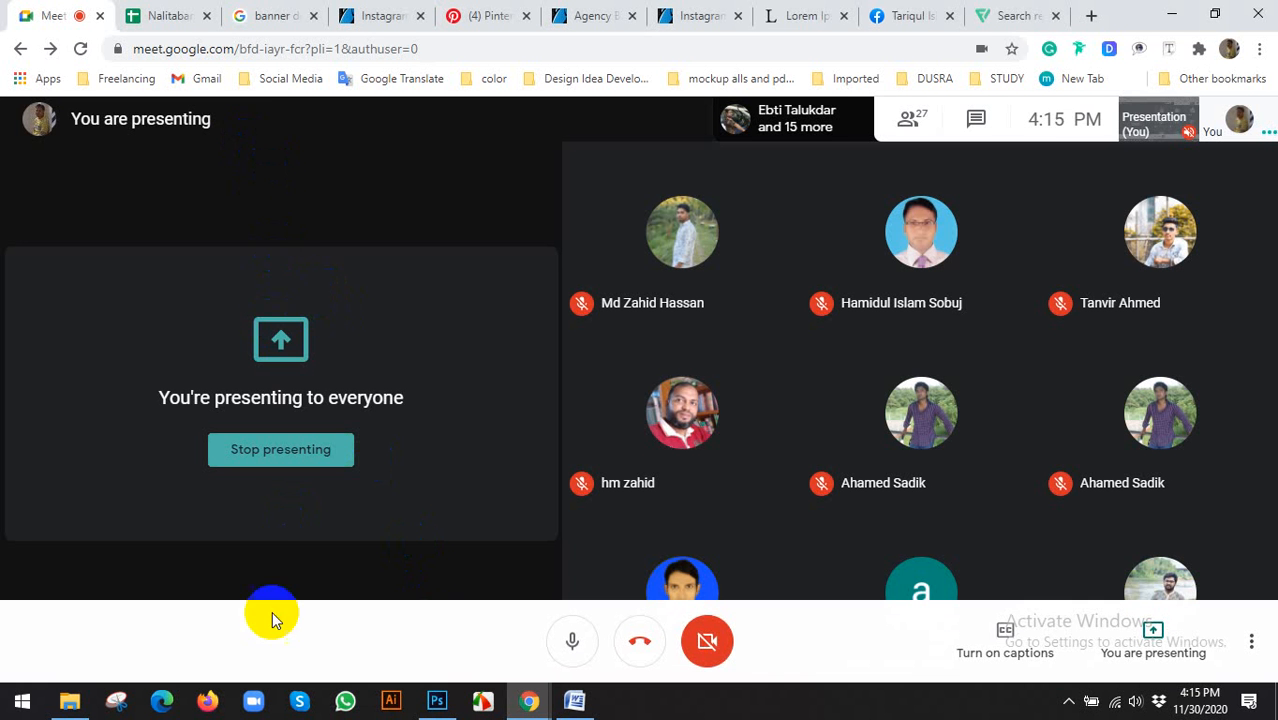
Switch to File Explorer and go up through SKYPE CLIENT PHOTO EDIT to the New Volume (D:) root
left_click(69, 698)
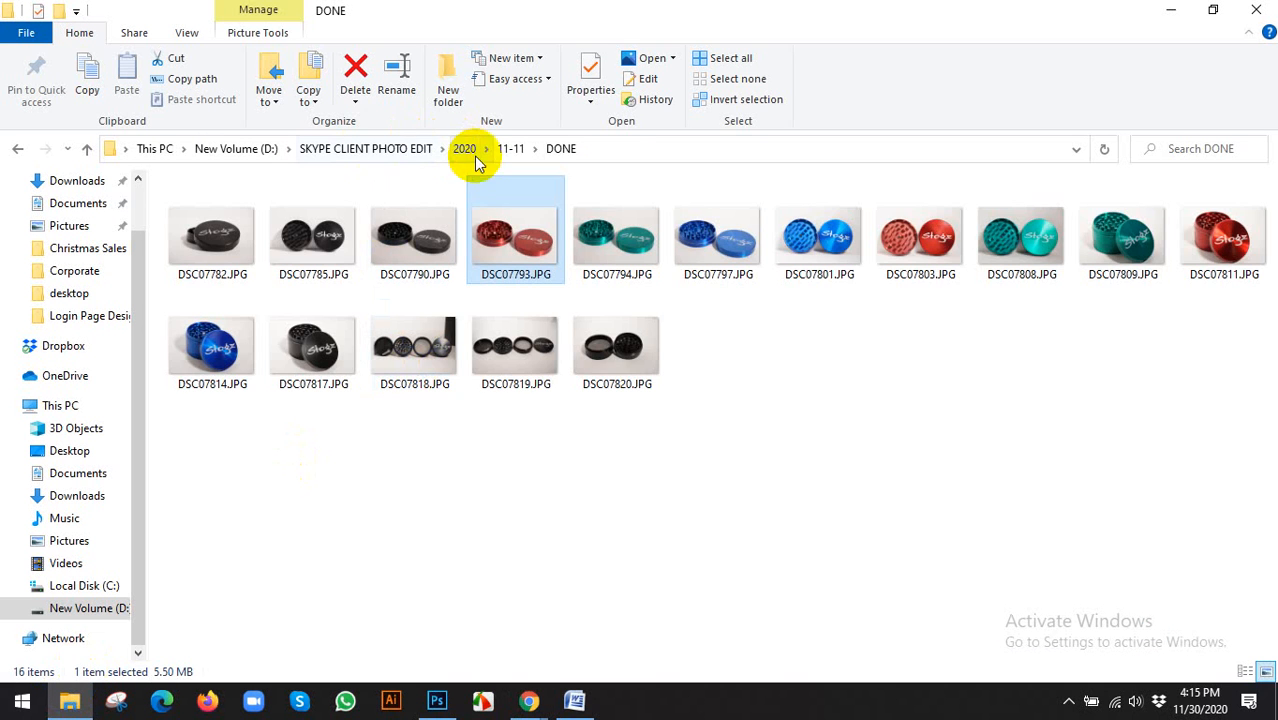
left_click(366, 146)
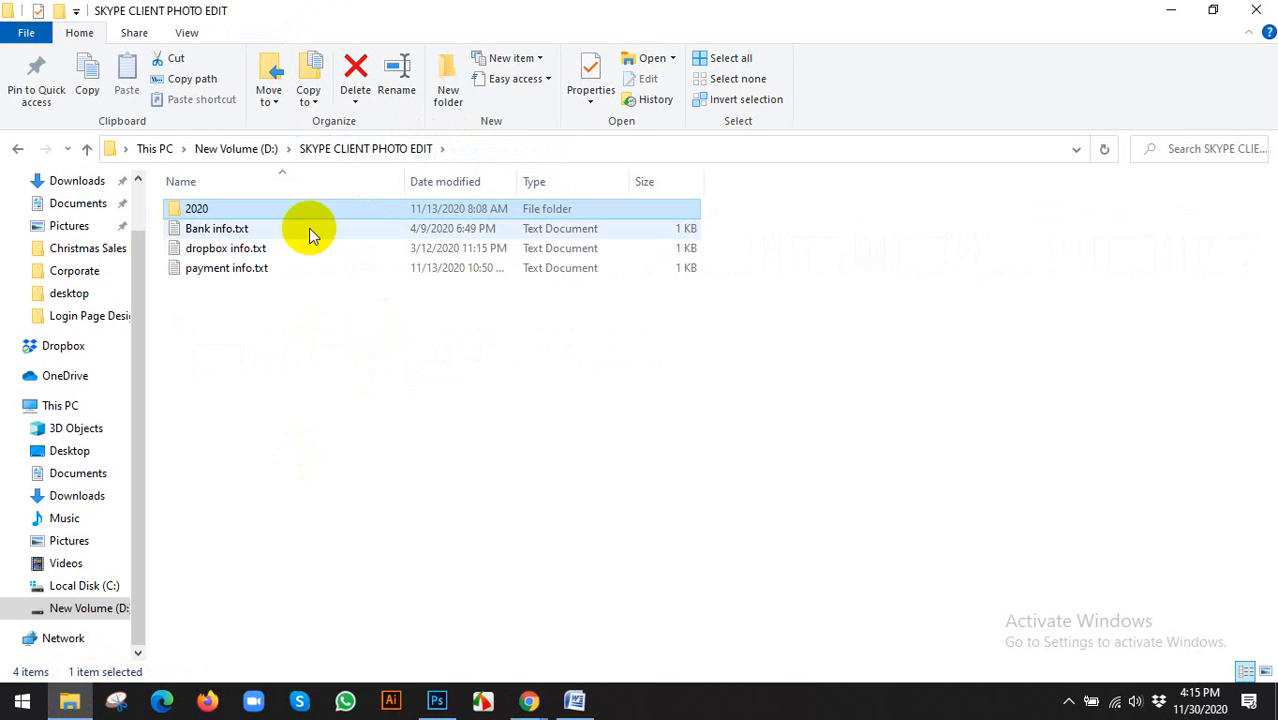
left_click(236, 149)
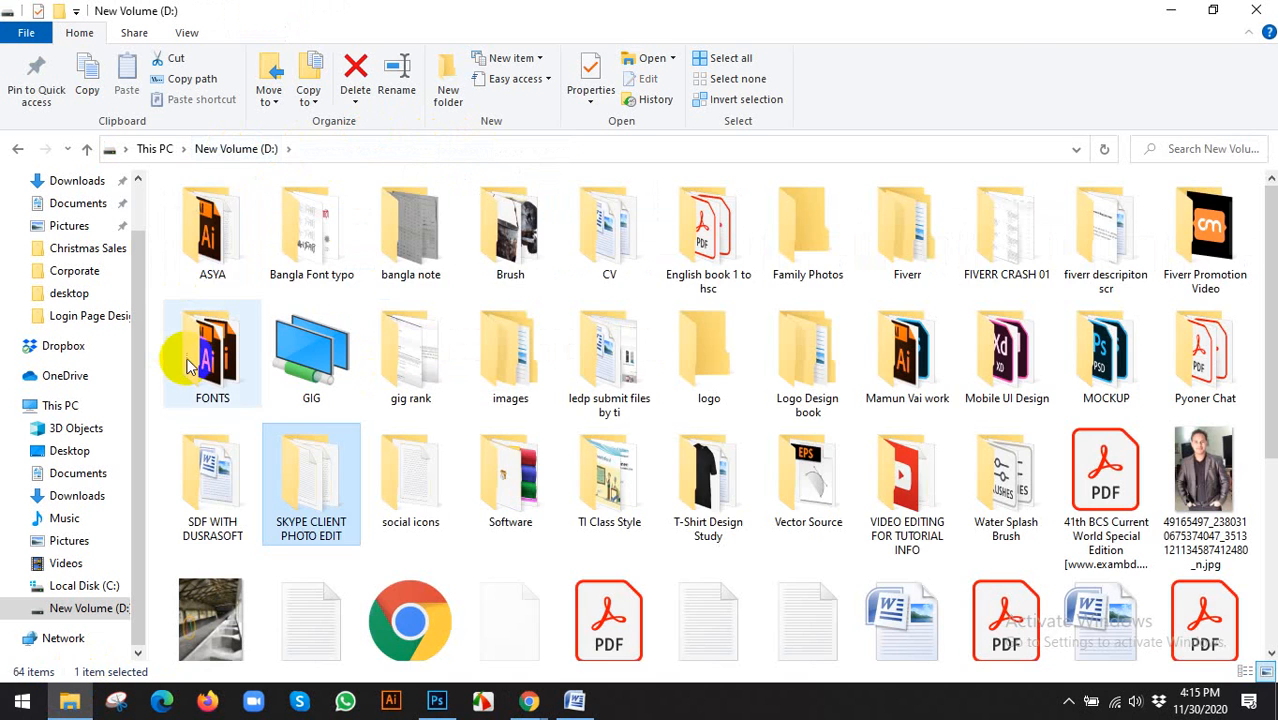
Open the folder ASYA > Three working > images > done on New Volume (D:)
double_click(211, 205)
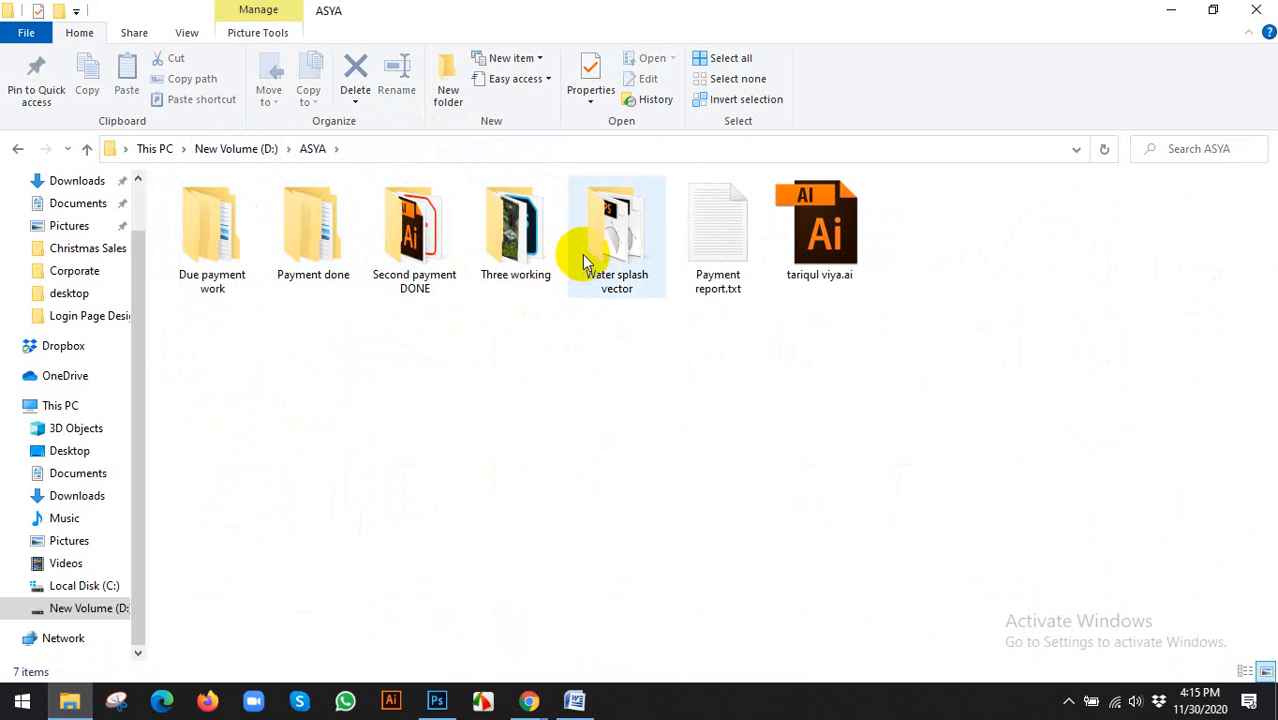
double_click(530, 238)
left_click(528, 236)
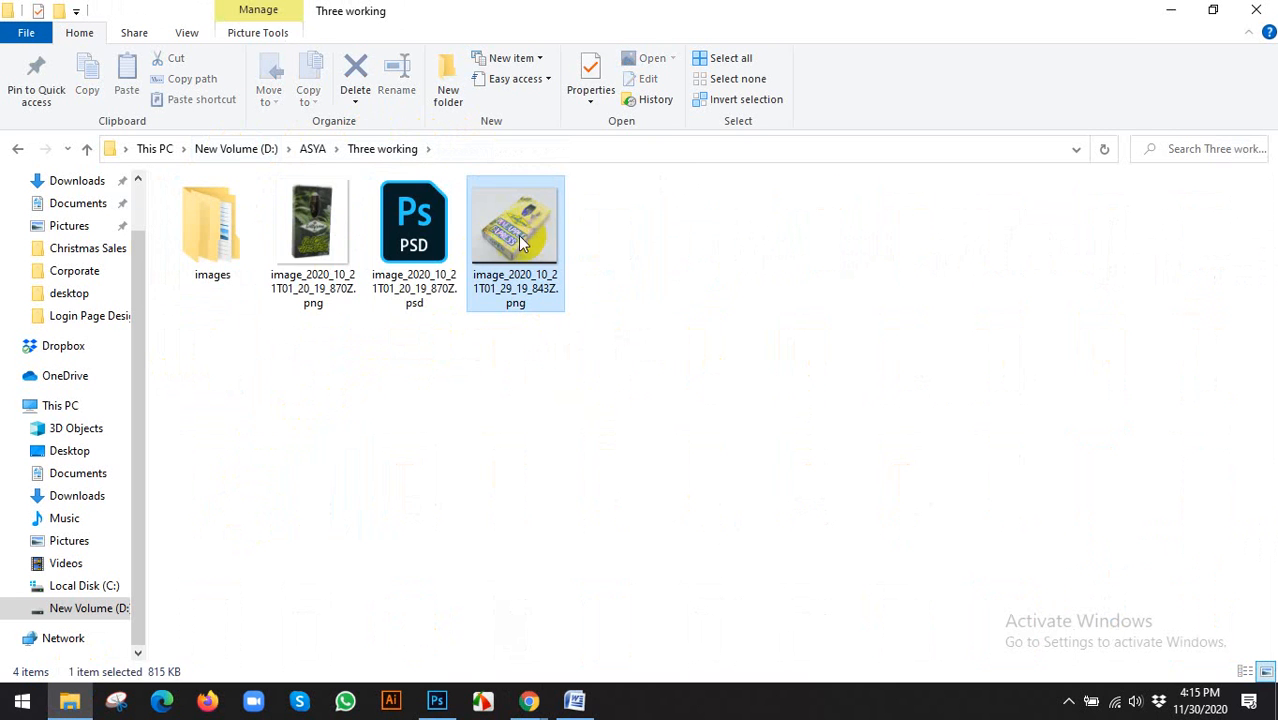
double_click(229, 229)
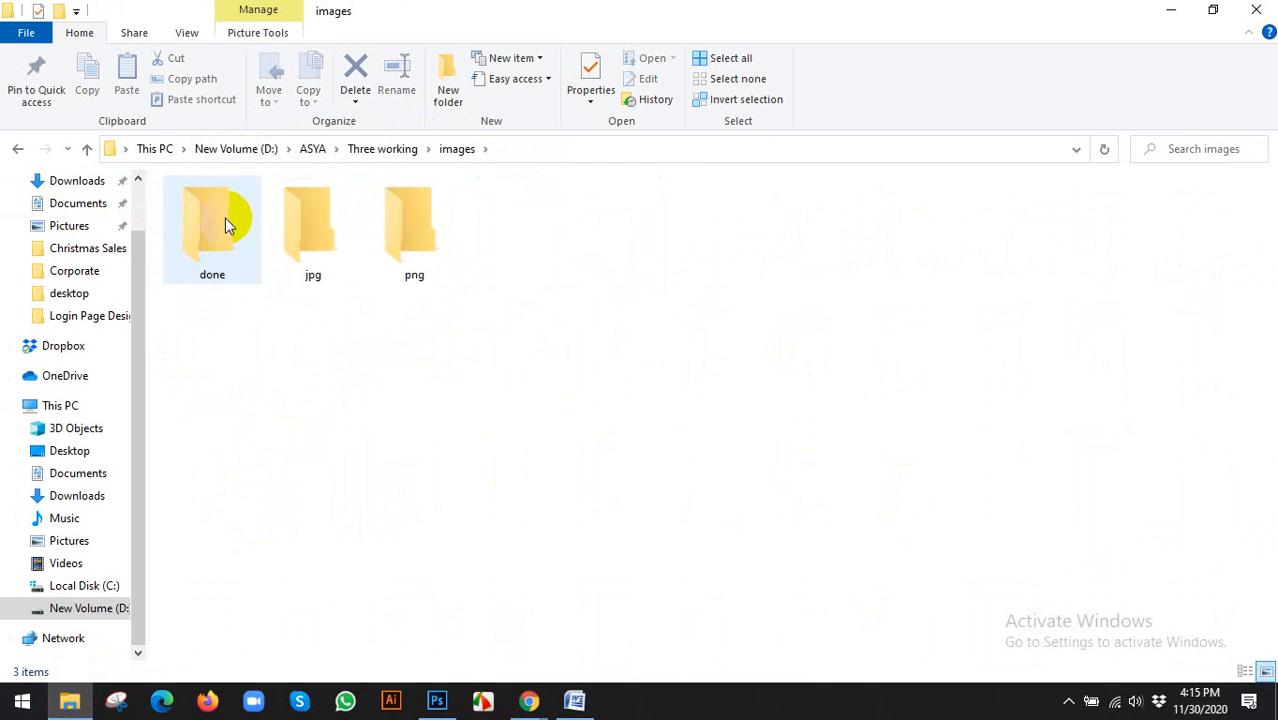
left_click(240, 226)
double_click(240, 226)
Look through the product box photos in the done folder, going back to images and reopening done
scroll(733, 431, "down", 10)
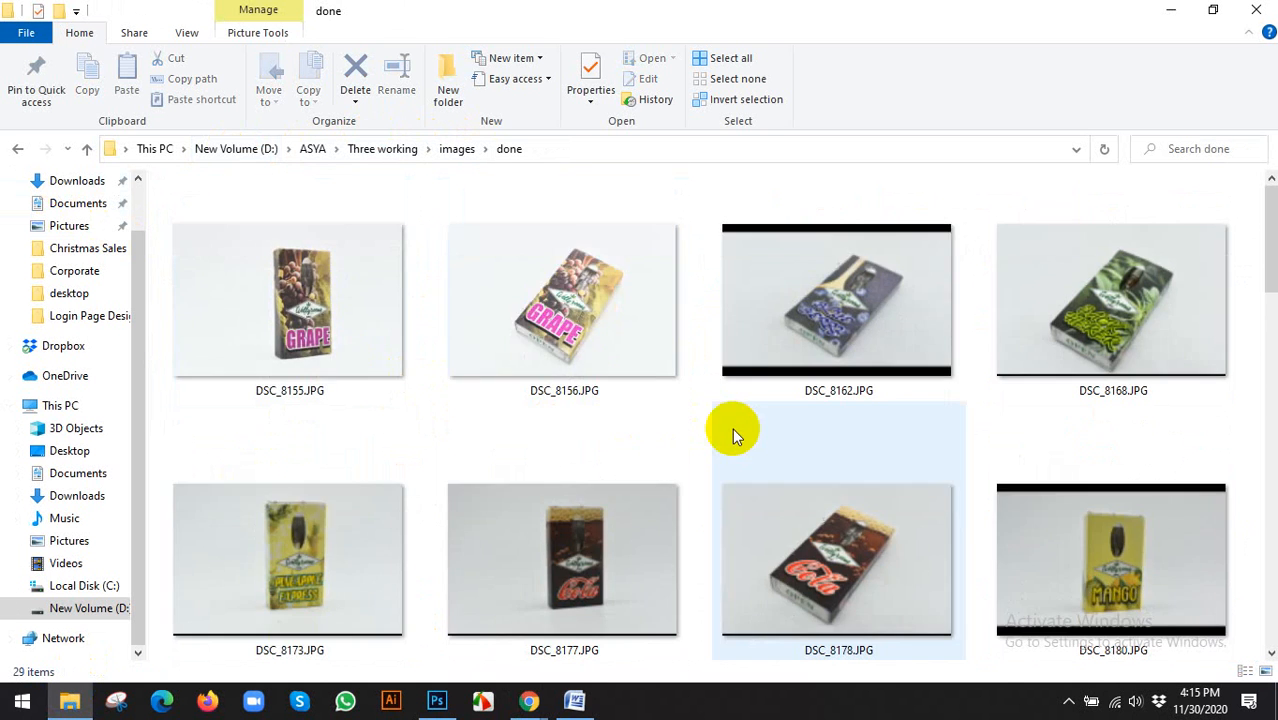
scroll(612, 540, "down", 2)
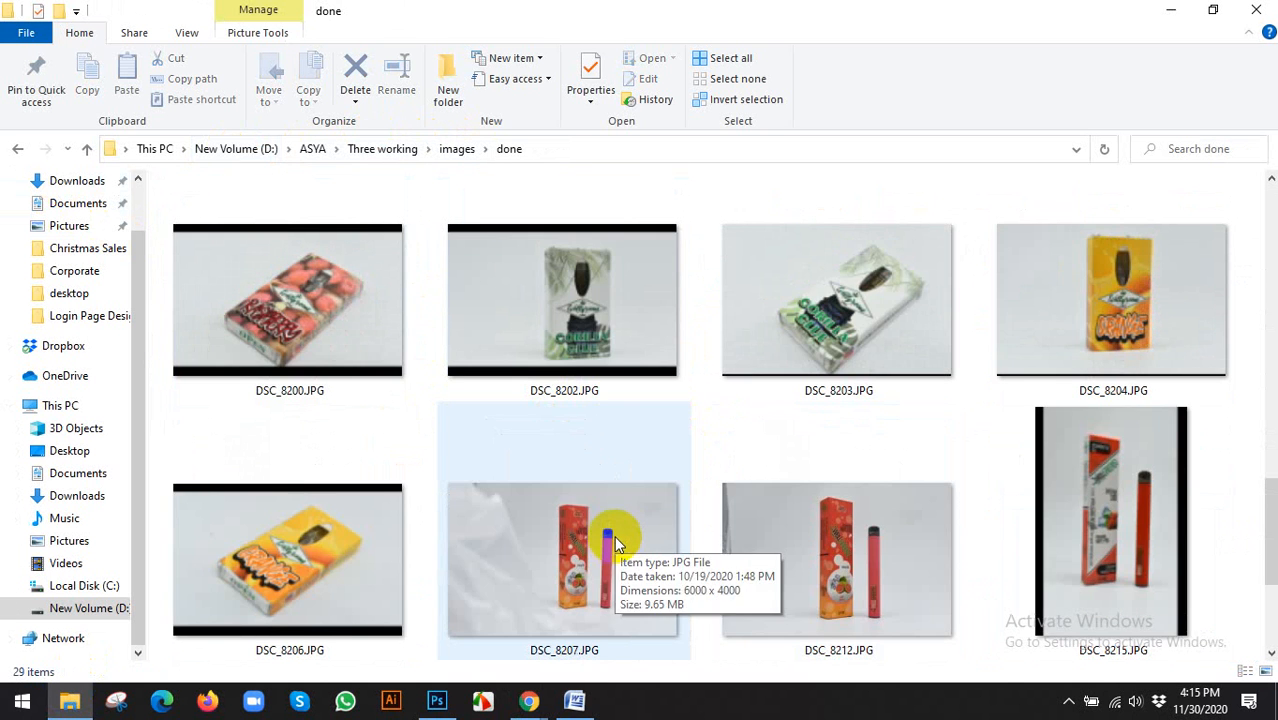
scroll(600, 508, "down", 2)
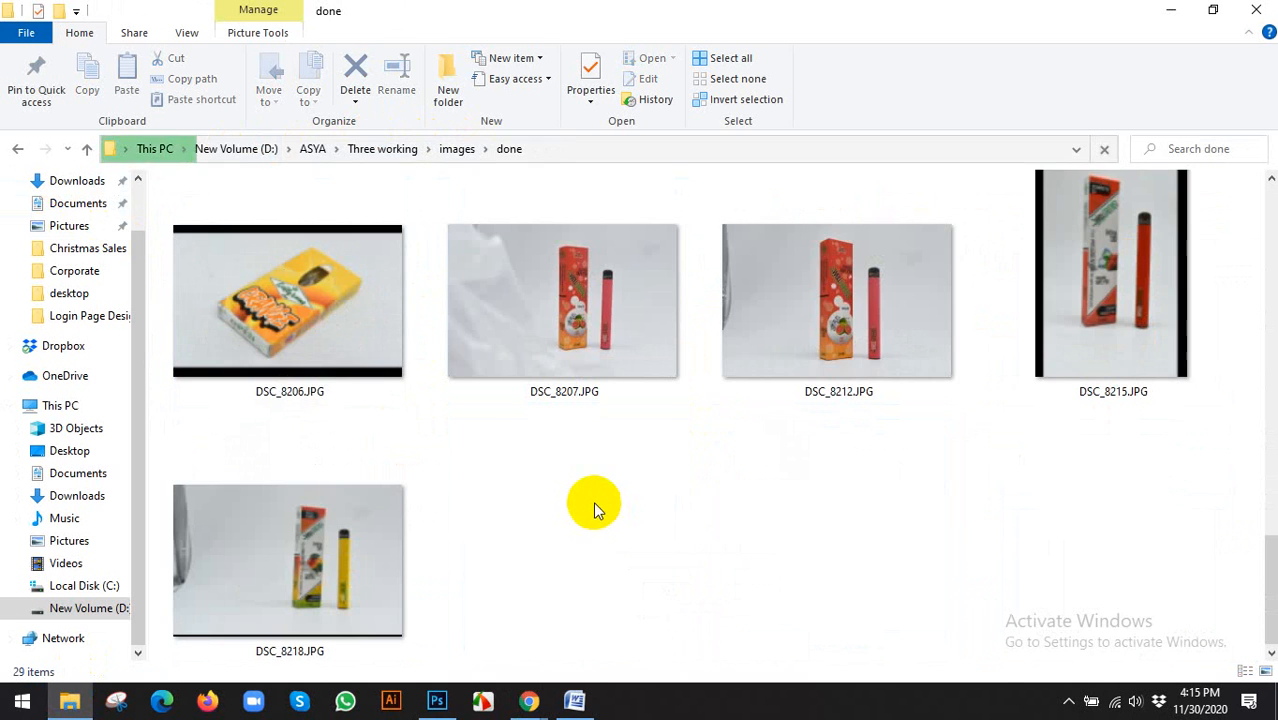
left_click(14, 148)
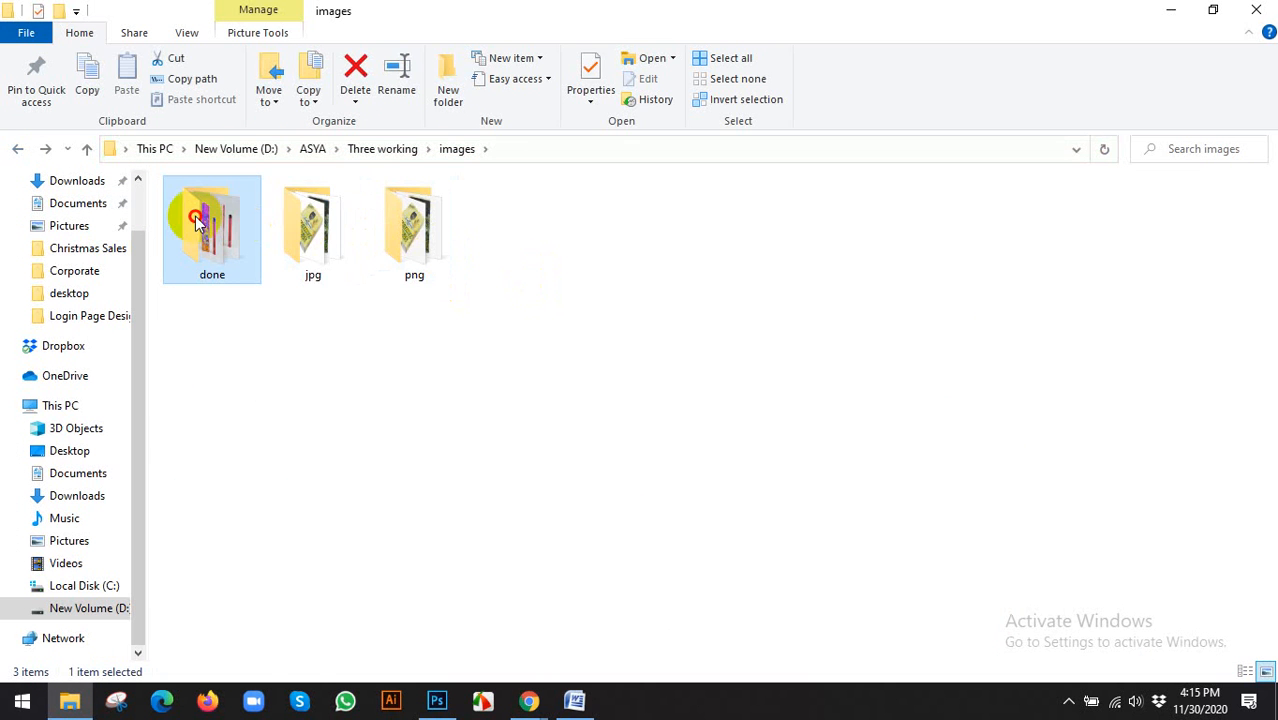
double_click(205, 220)
scroll(983, 479, "down", 1)
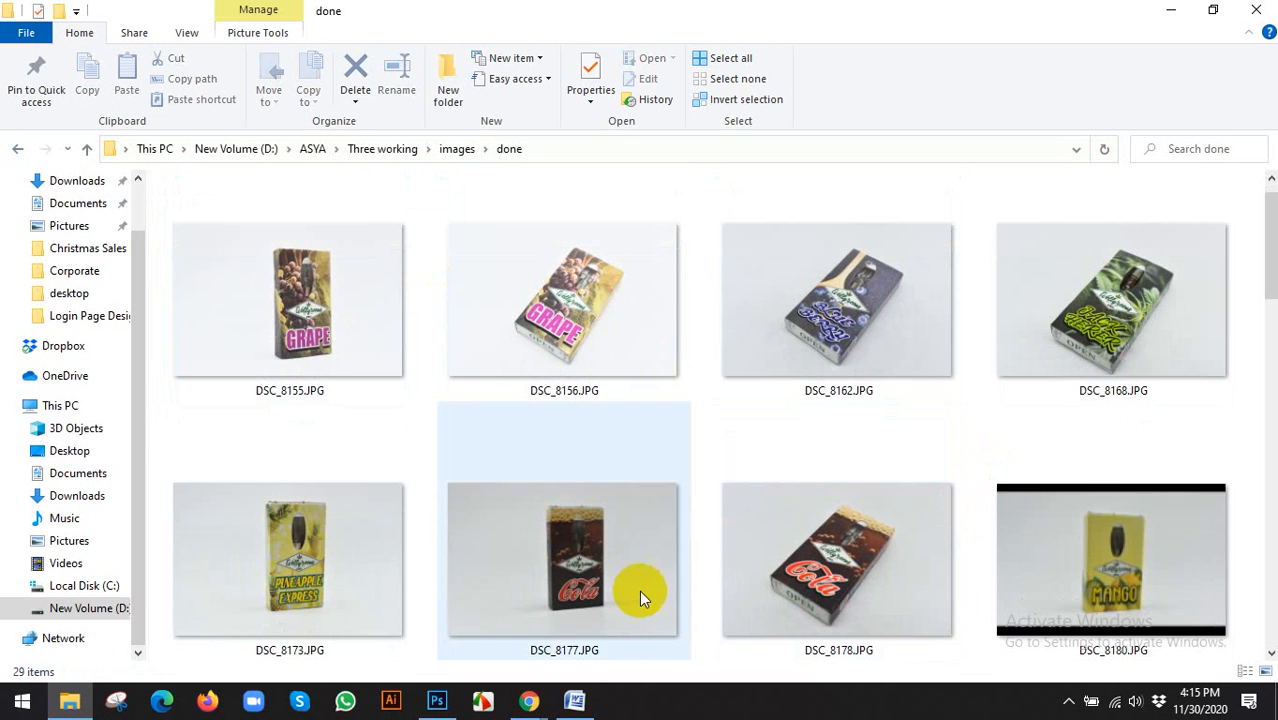
Open DSC_8177.JPG in Photoshop and convert its Background into the editable layer Layer 0
left_click(559, 550)
scroll(580, 520, "down", 2)
left_click_drag(565, 290, 508, 177)
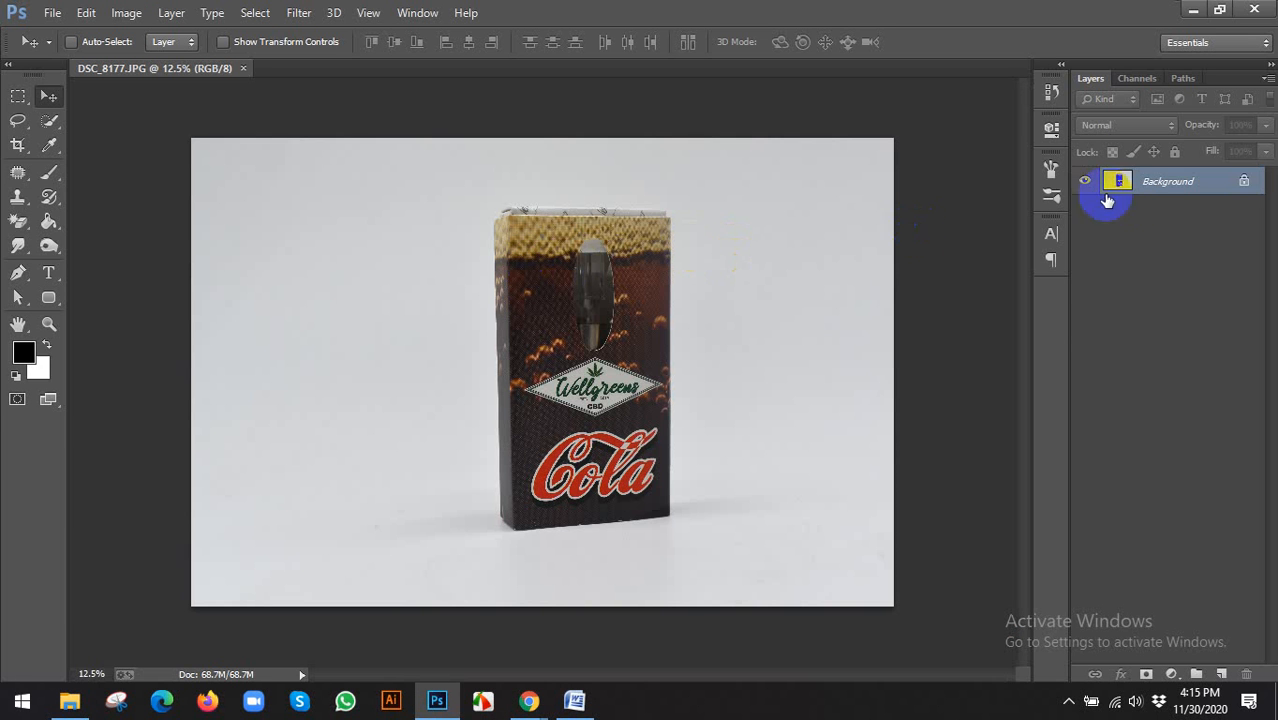
double_click(1147, 184)
left_click(776, 222)
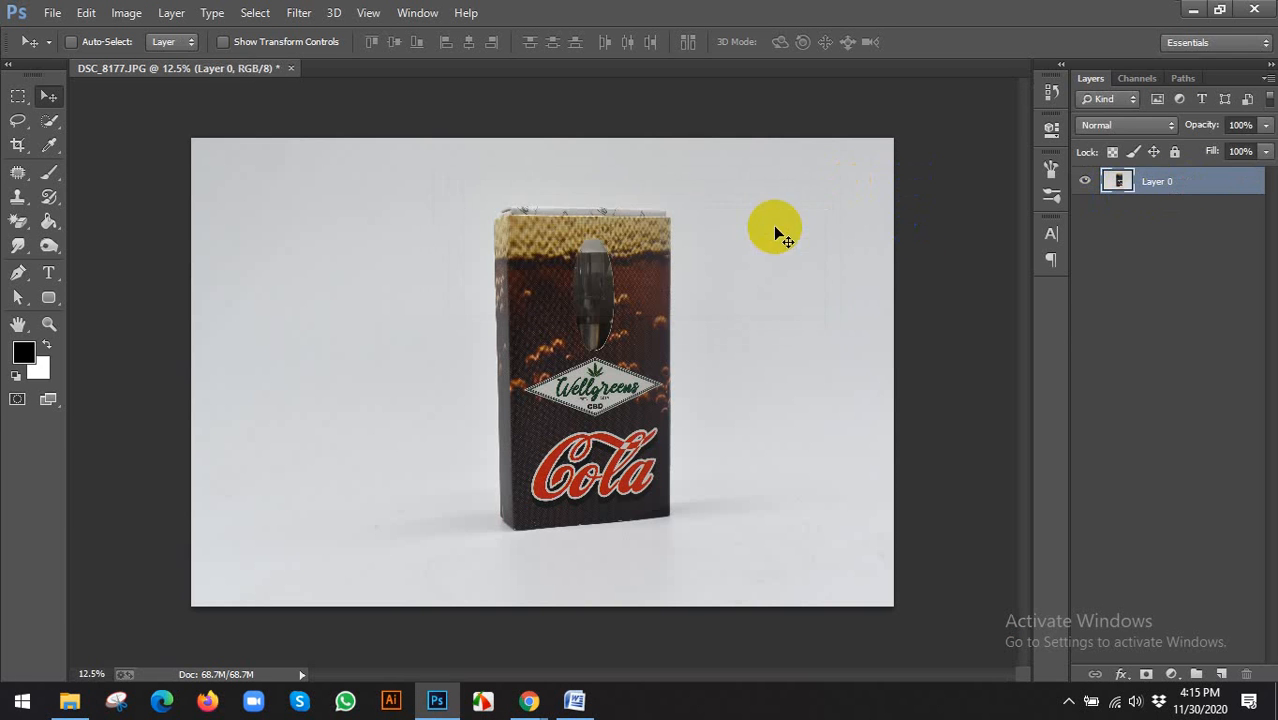
Start a Pen path at the Cola box's upper-left corner and trace it around the white top flap
key("p")
scroll(548, 332, "up", 1)
scroll(548, 332, "up", 5)
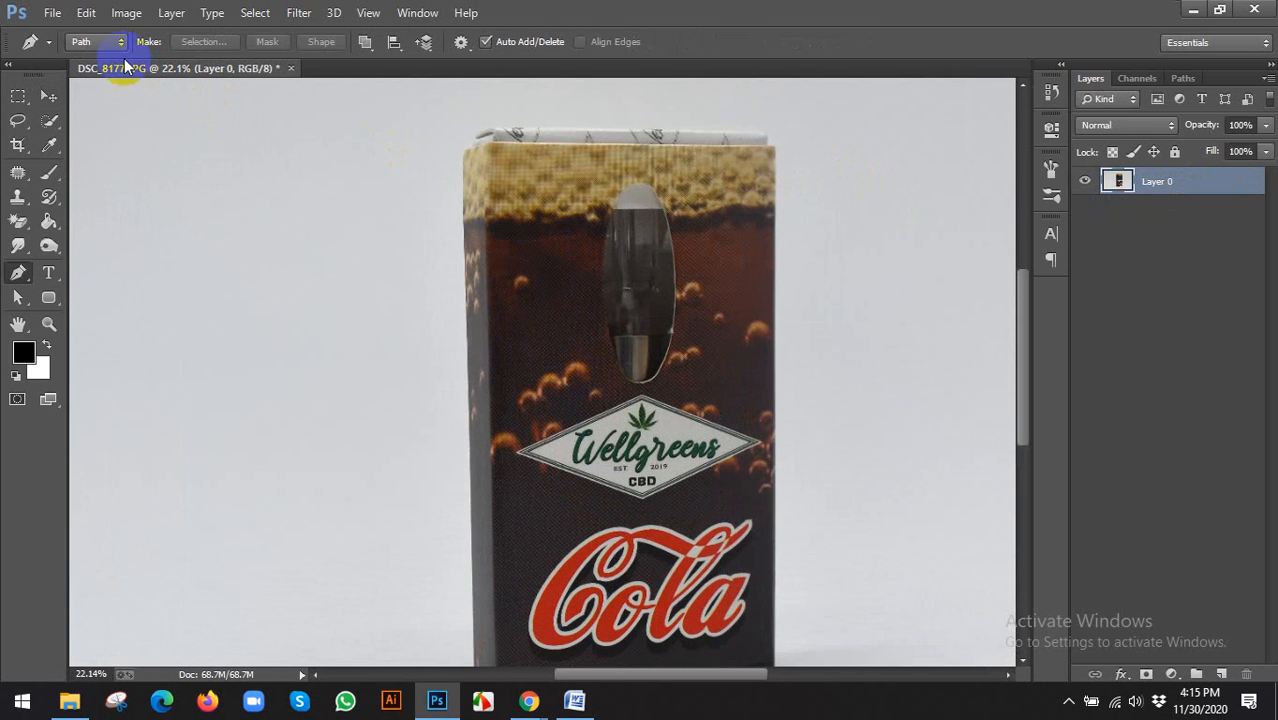
scroll(499, 120, "up", 7)
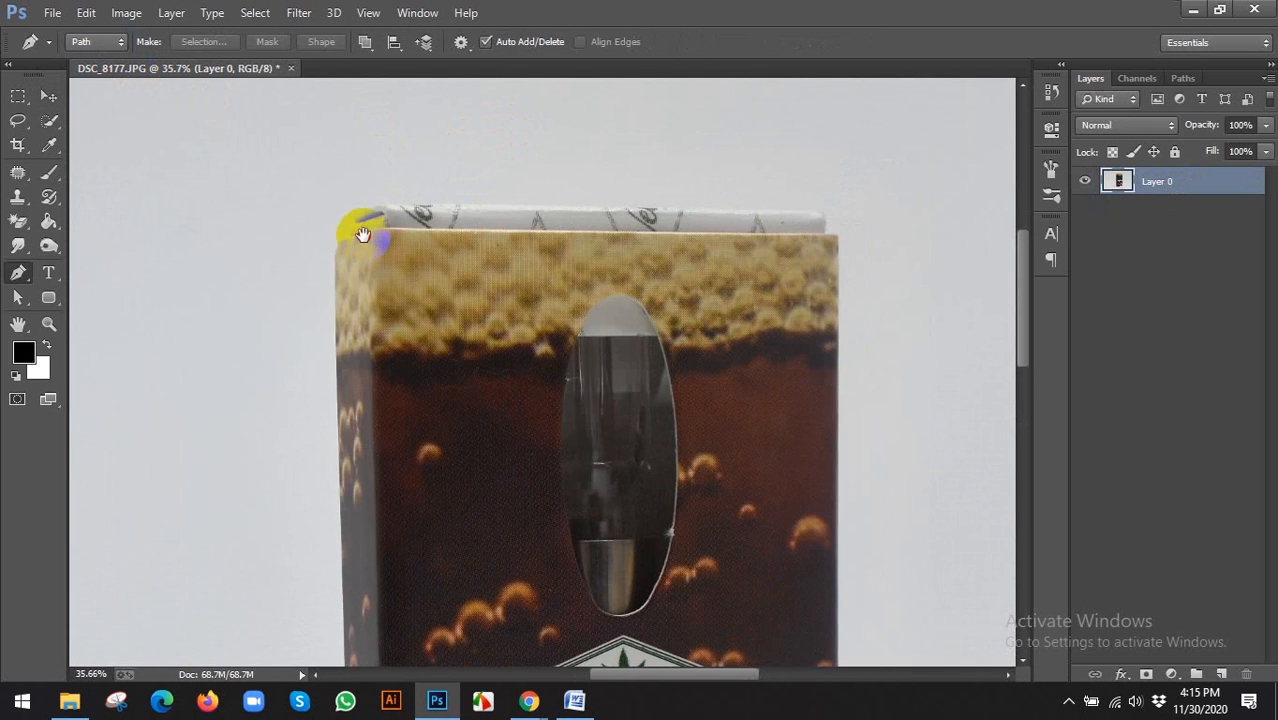
left_click(348, 236)
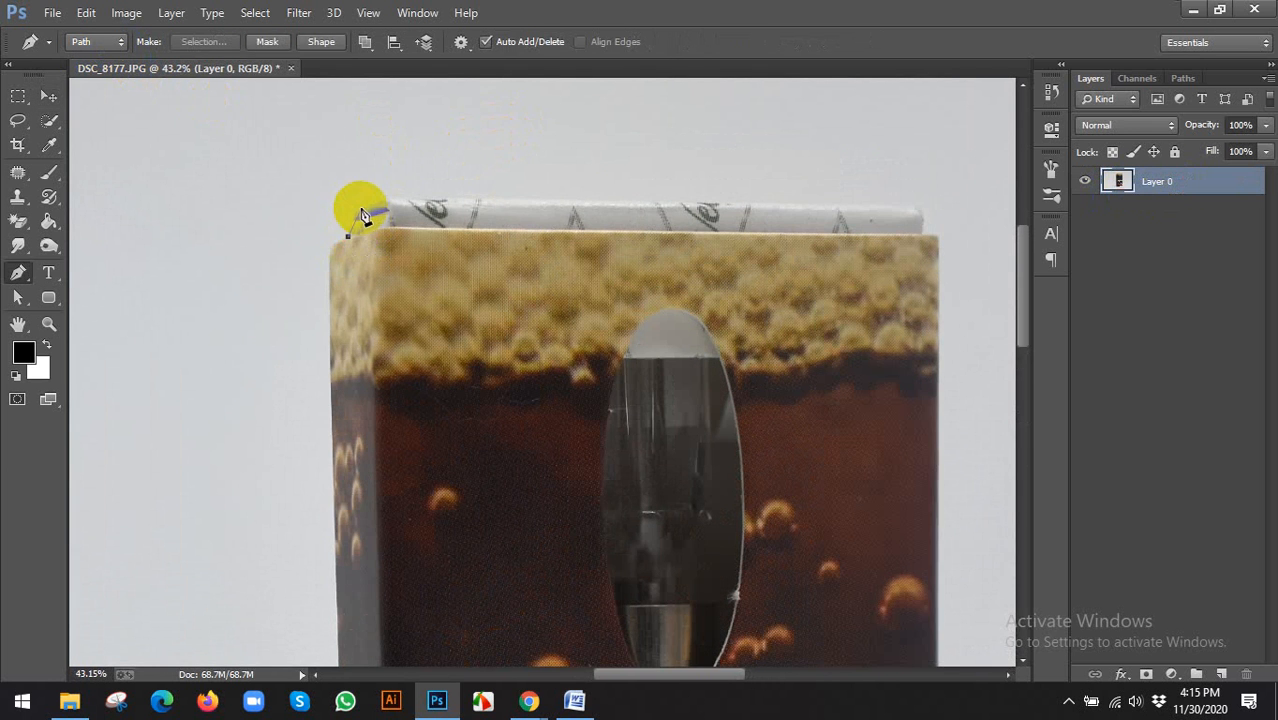
left_click_drag(362, 209, 374, 203)
left_click_drag(404, 197, 424, 196)
left_click_drag(700, 260, 493, 258)
left_click(701, 204)
left_click_drag(717, 221, 717, 243)
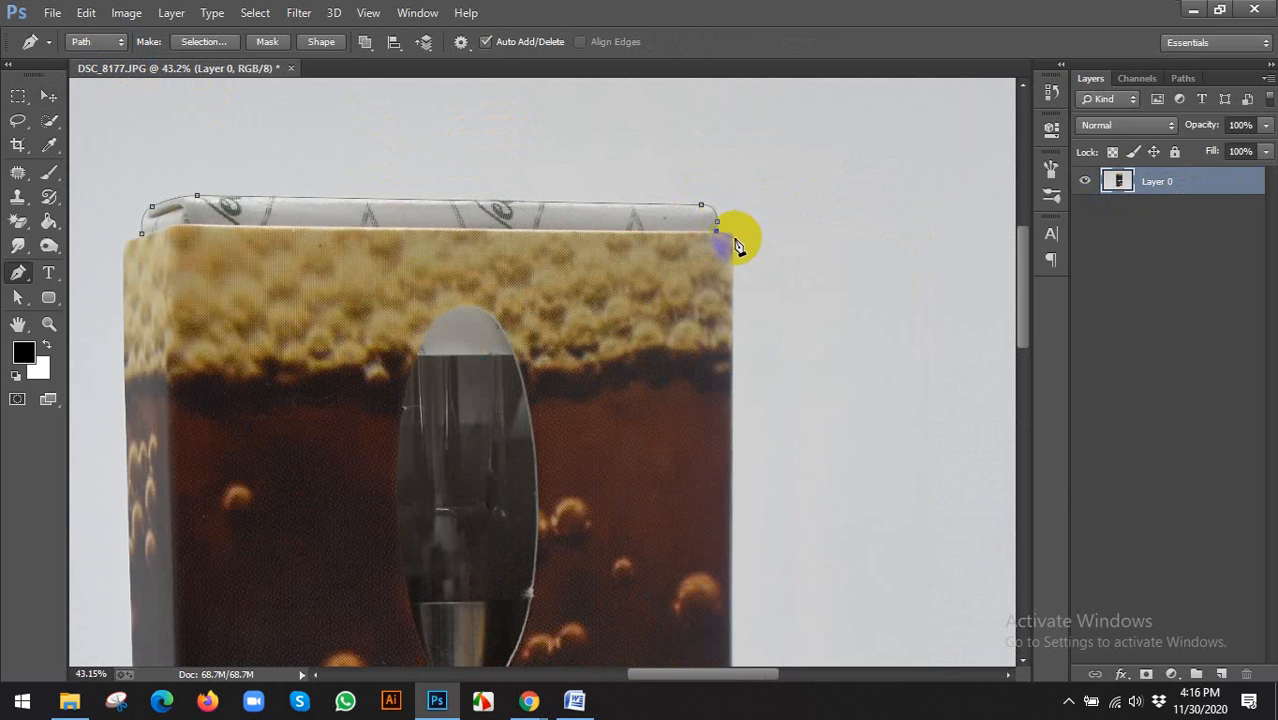
Continue the Pen path down the box's right edge and around its lower-right corner
scroll(774, 365, "down", 3)
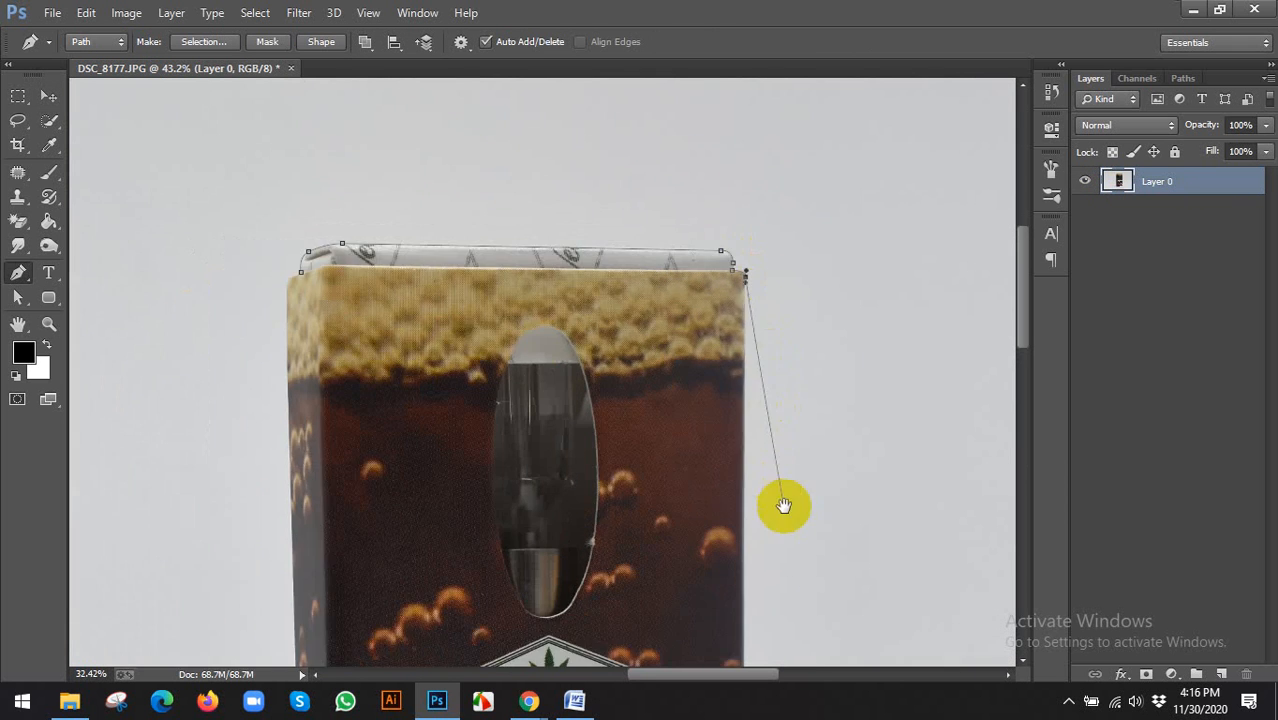
left_click_drag(785, 505, 719, 197)
left_click(683, 388)
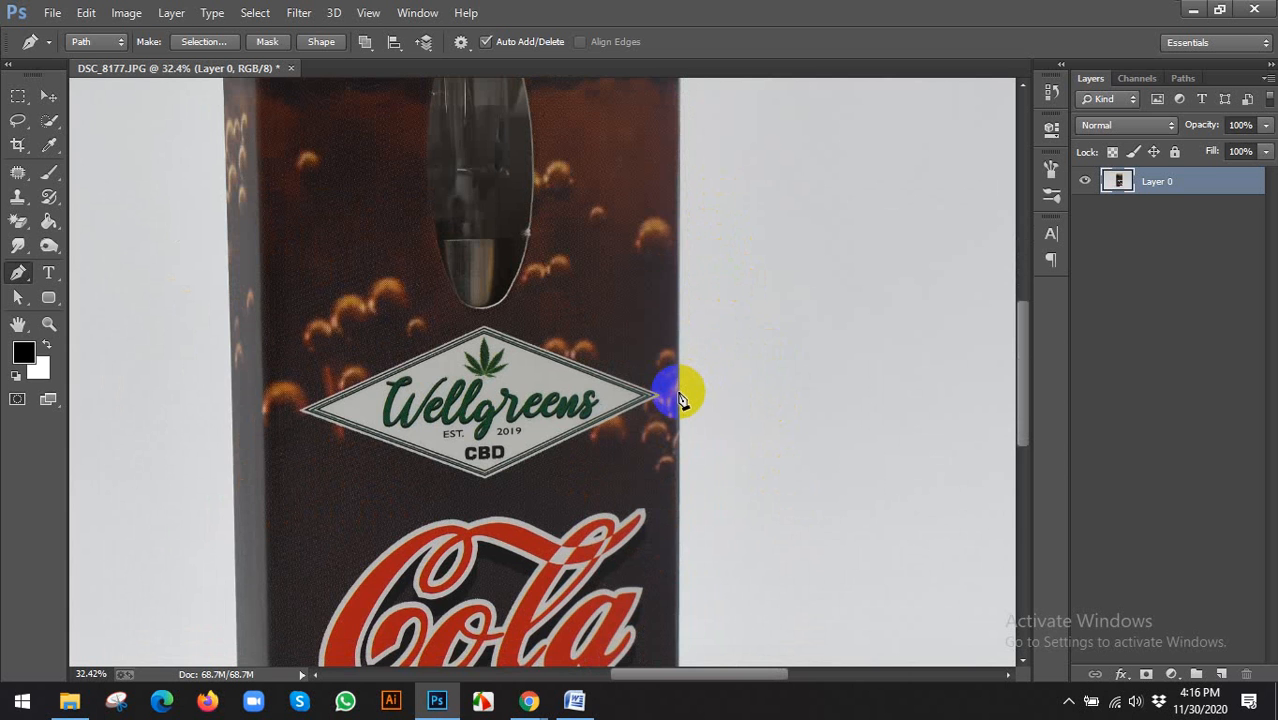
left_click_drag(695, 480, 676, 249)
scroll(656, 471, "up", 4)
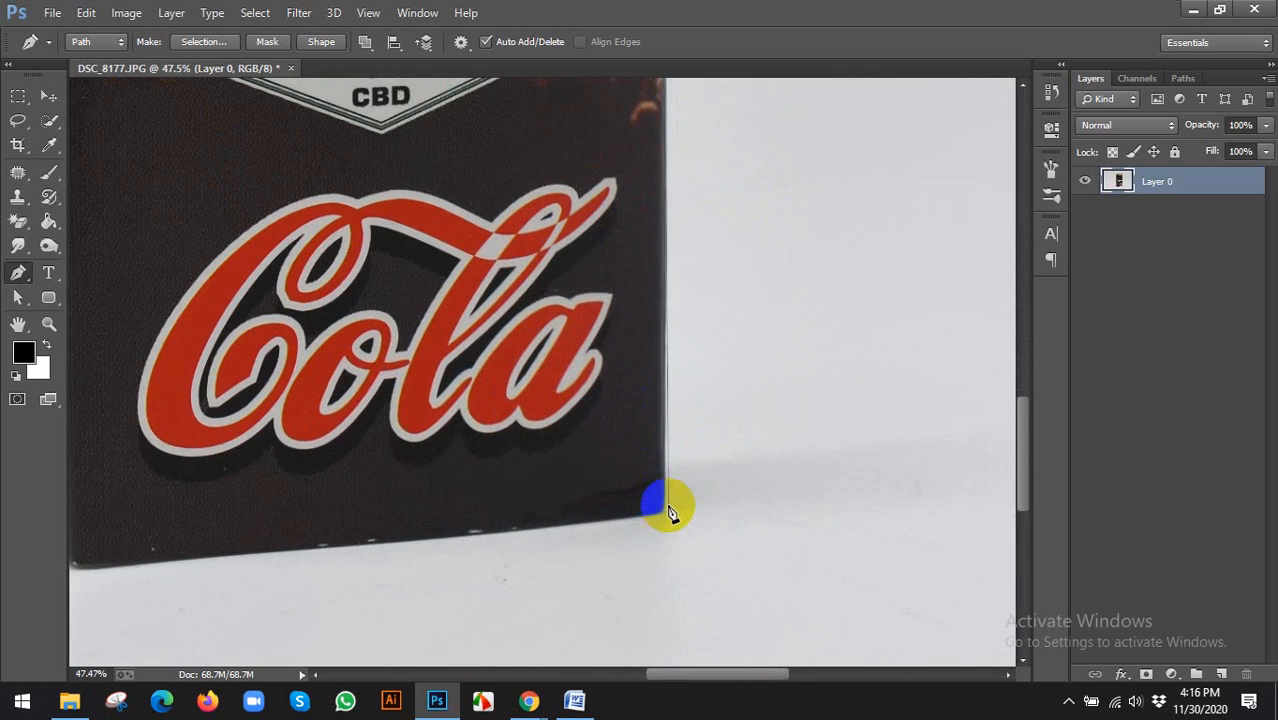
scroll(670, 512, "up", 2)
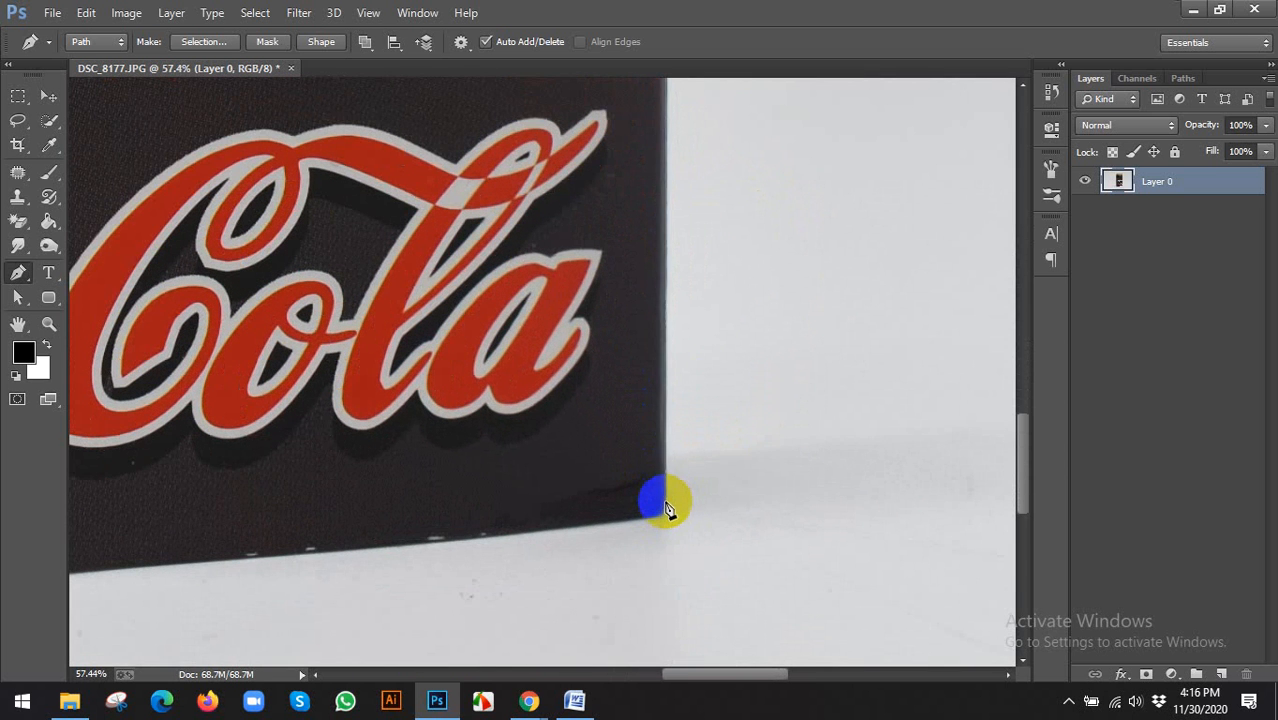
scroll(669, 509, "up", 2)
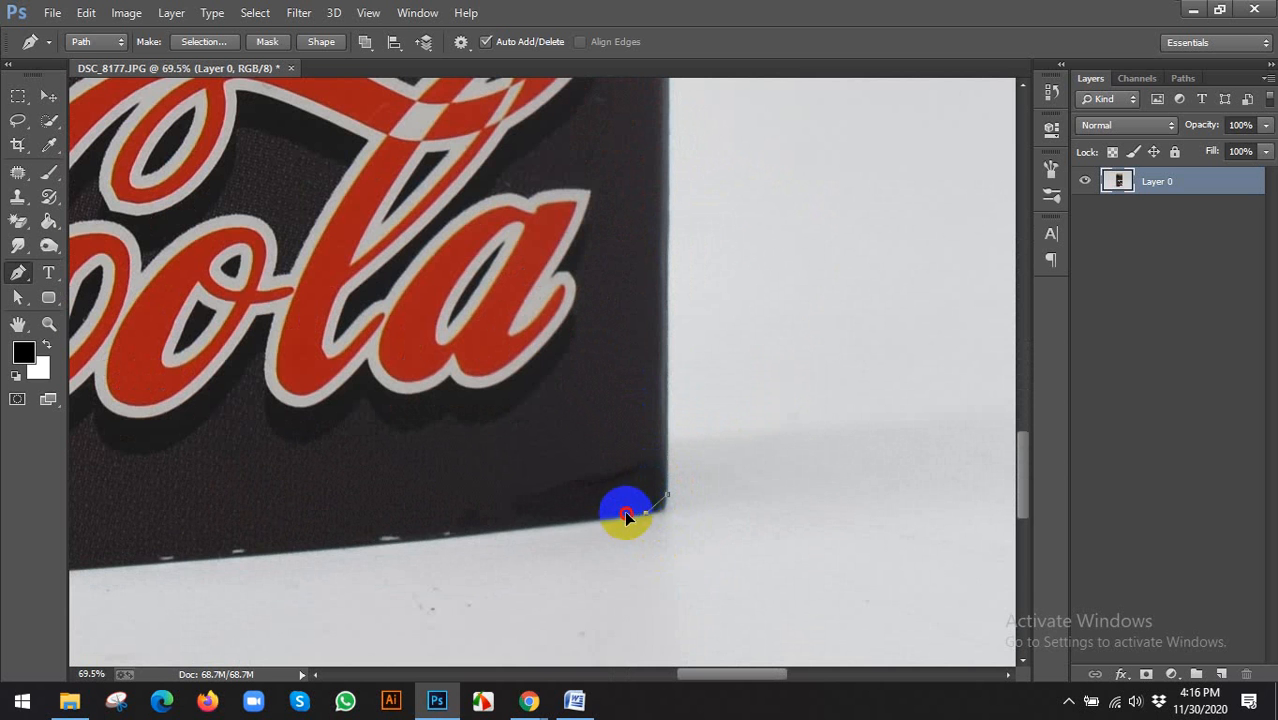
Trace the path along the box's bottom edge and around the lower-left corner of the front face
scroll(619, 517, "down", 4)
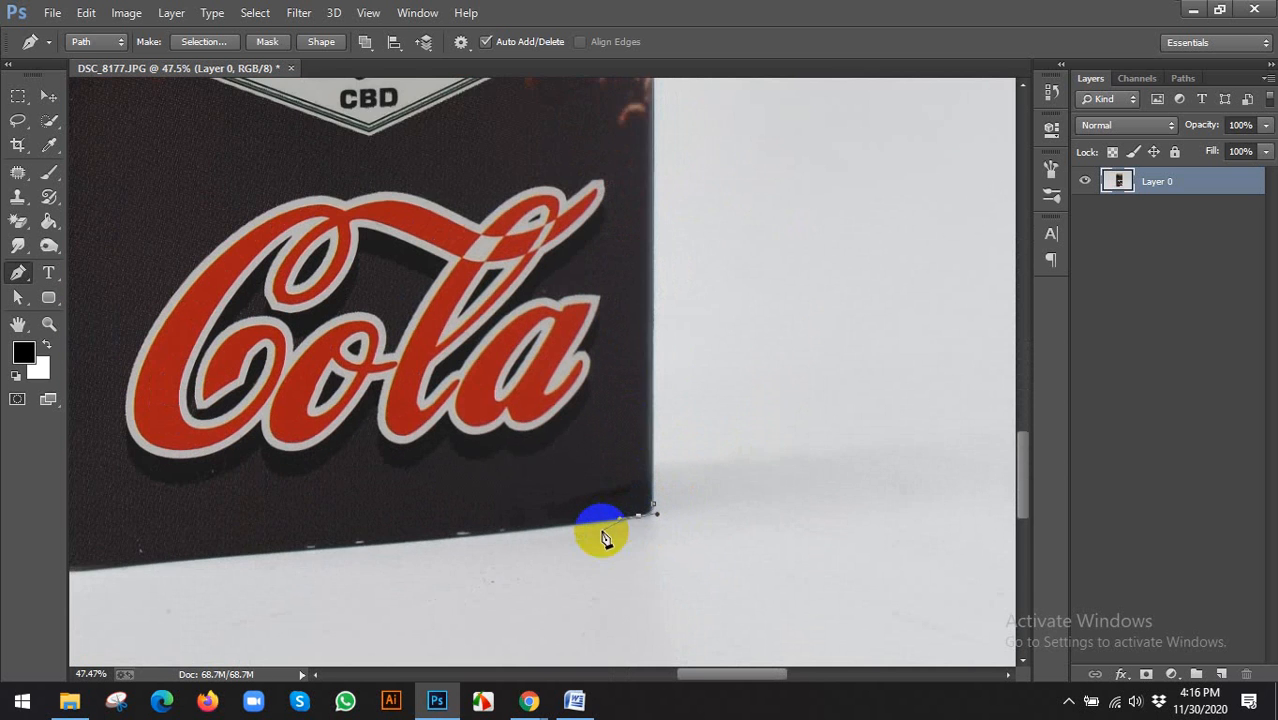
left_click_drag(586, 542, 704, 395)
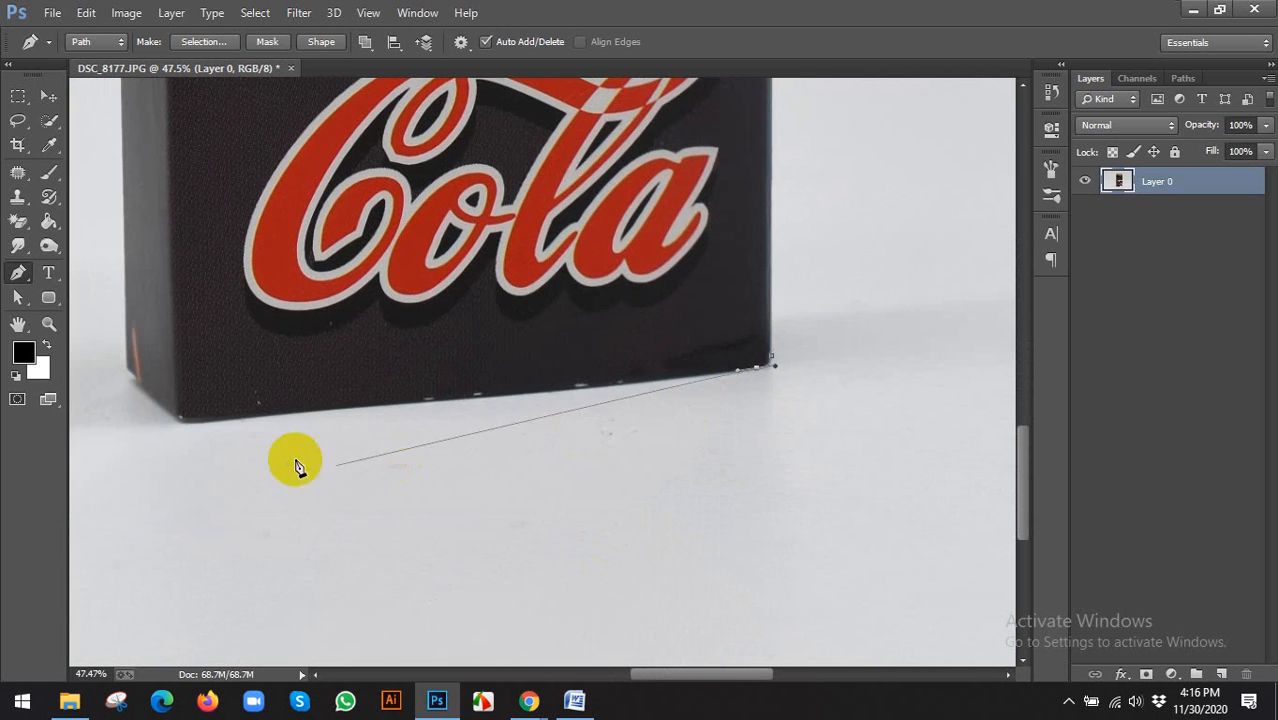
left_click(209, 417)
scroll(221, 443, "up", 2)
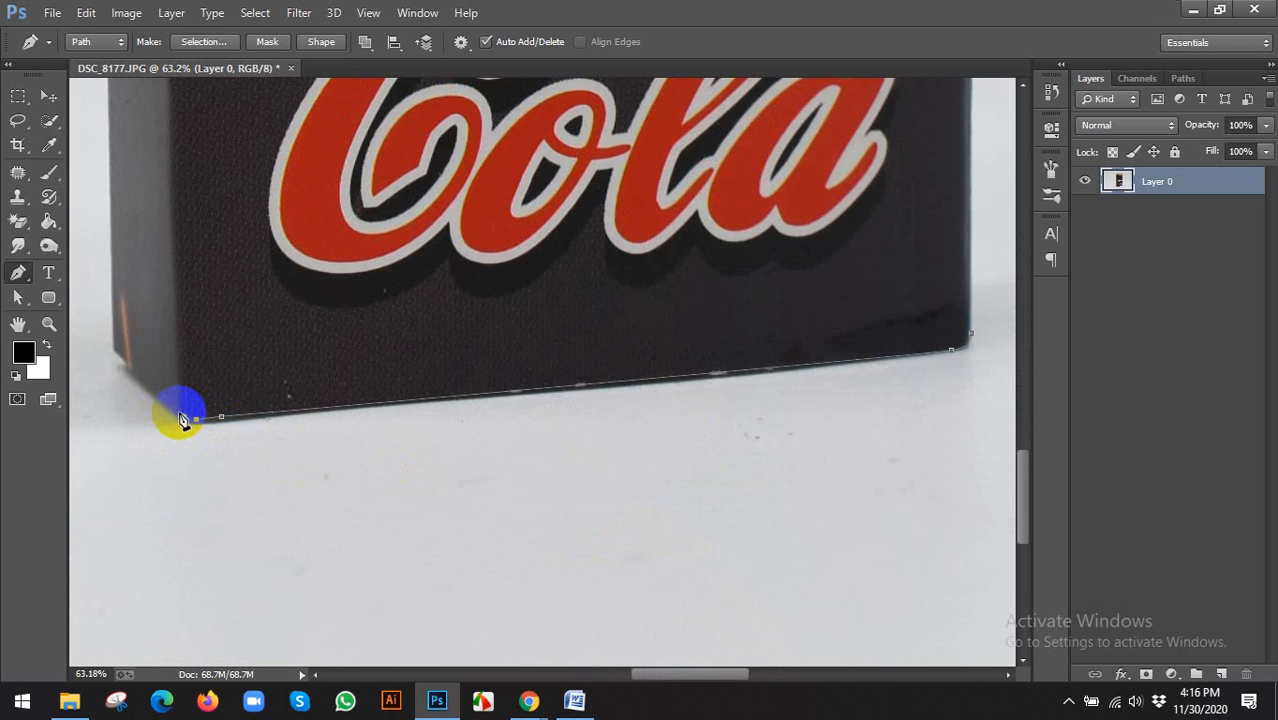
left_click_drag(139, 386, 253, 432)
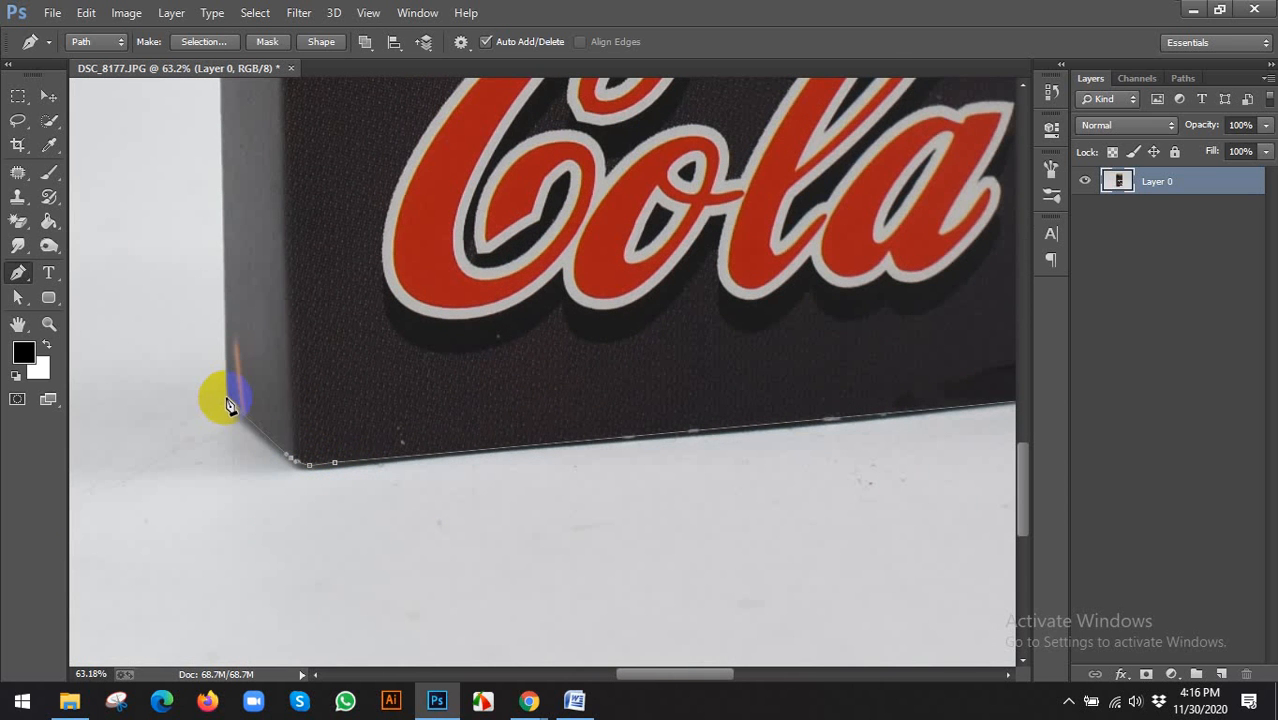
Trace the path up the box's left edge and close it at the starting point by the top flap
scroll(231, 407, "down", 5)
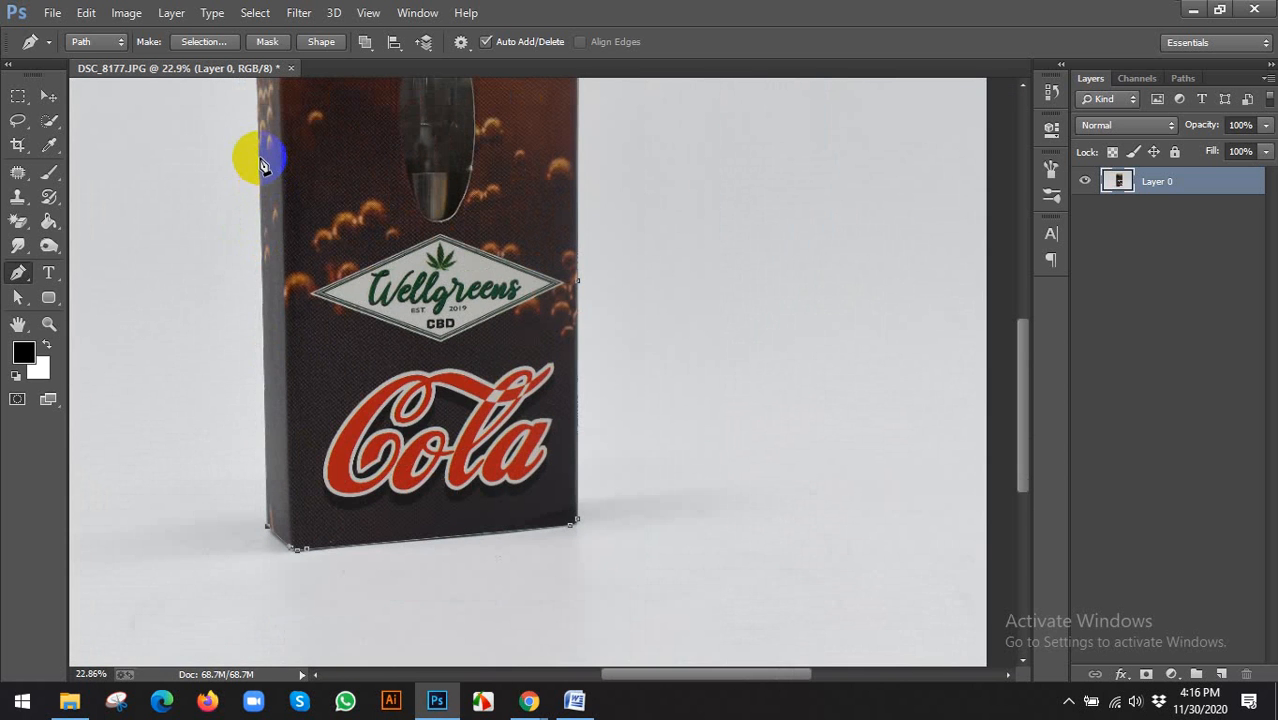
scroll(266, 155, "up", 4)
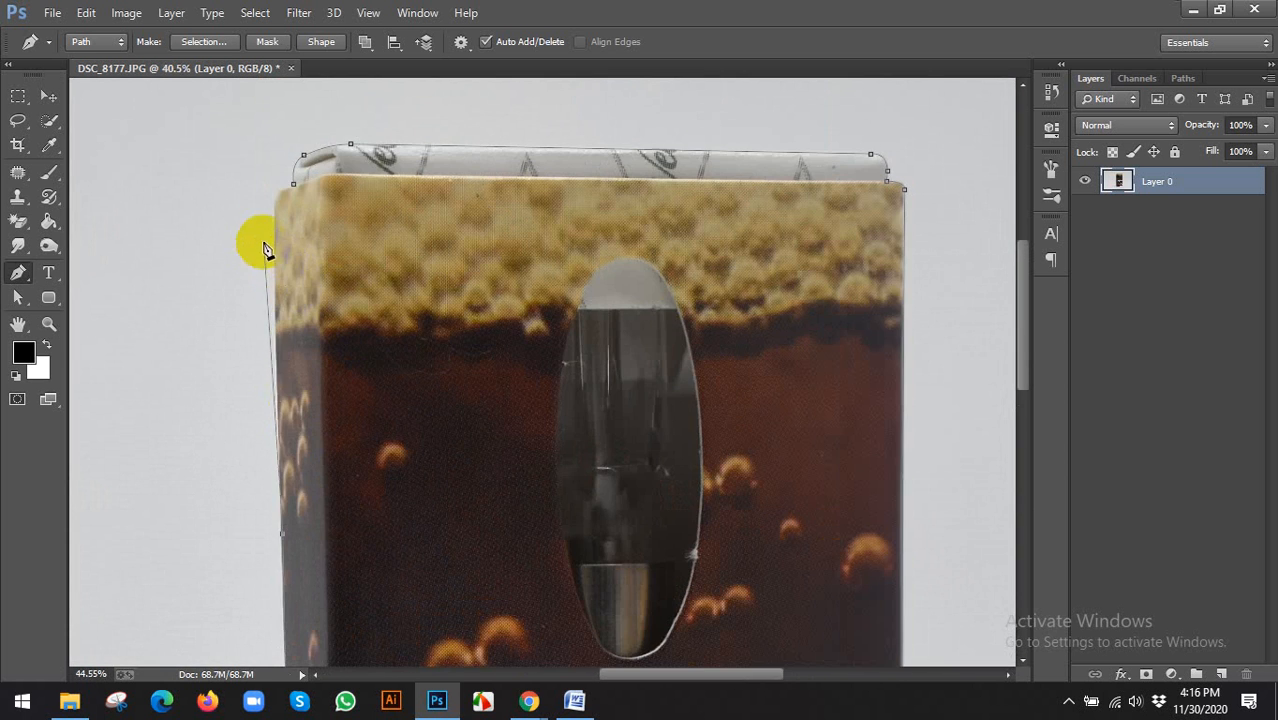
left_click_drag(276, 208, 286, 308)
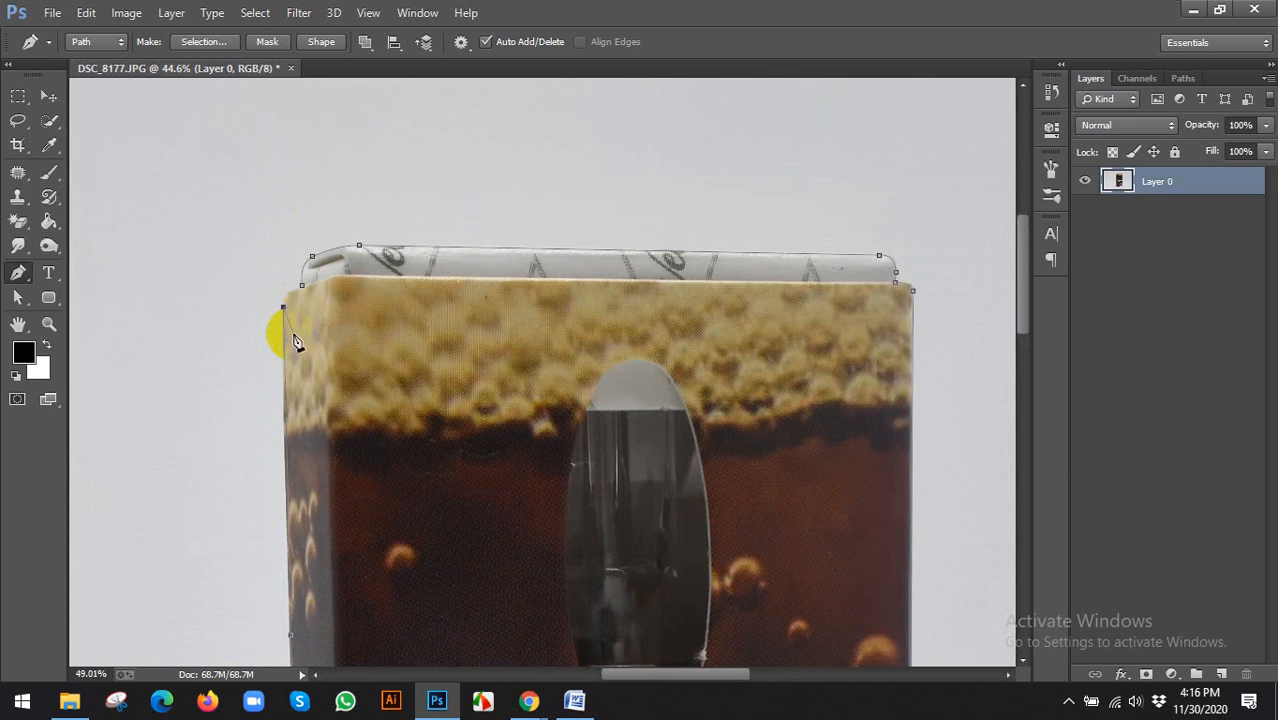
scroll(295, 324, "up", 2)
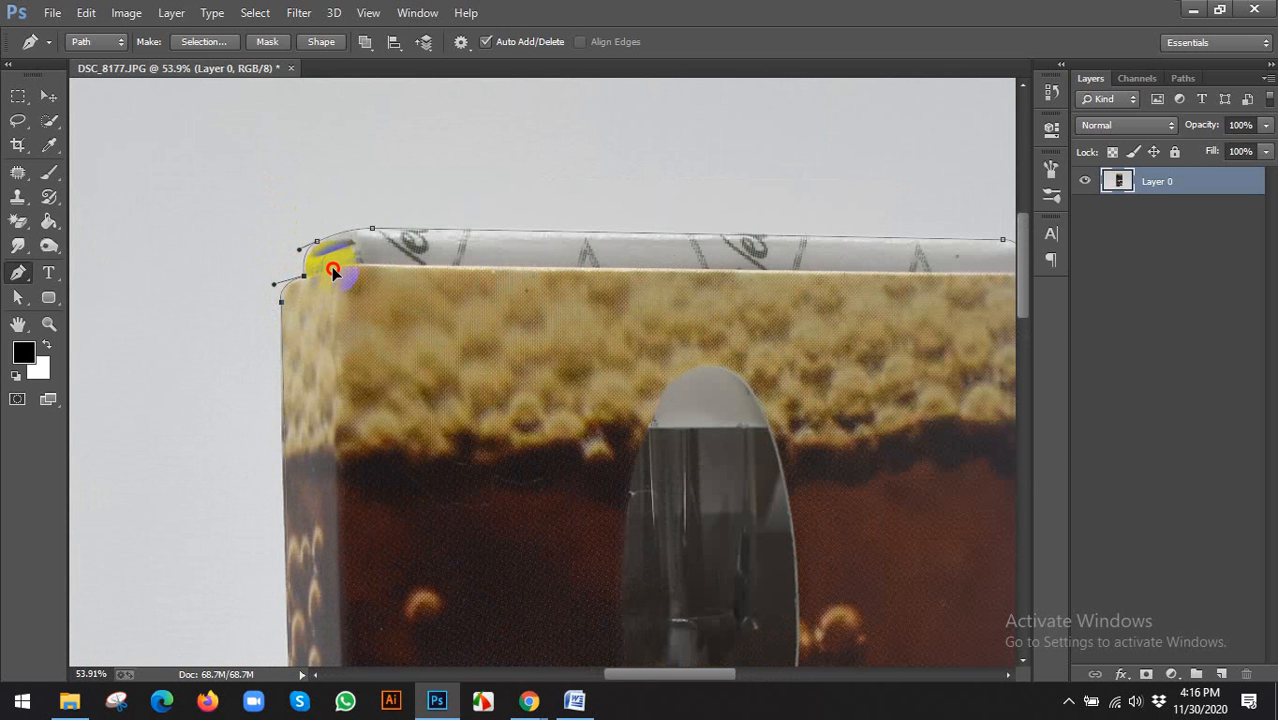
Convert the box path to a selection, delete the background outside it, and deselect
key("ctrl+0")
key("ctrl+Return")
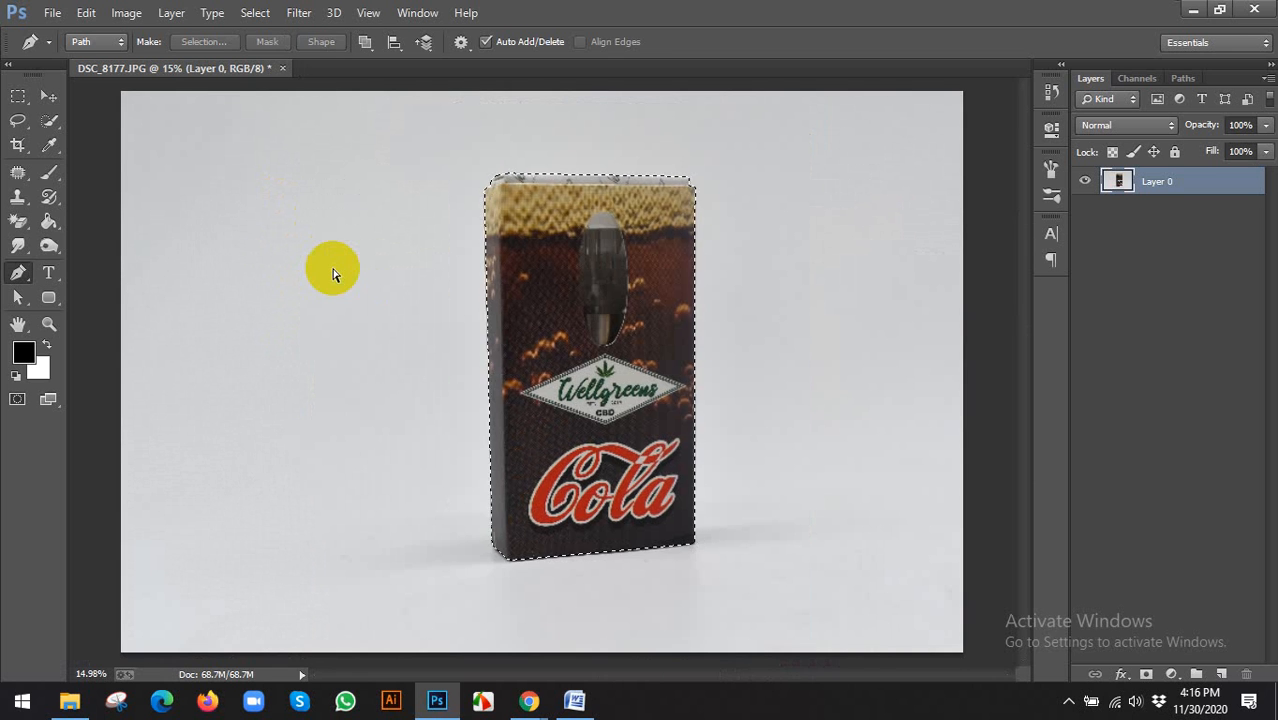
key("Delete")
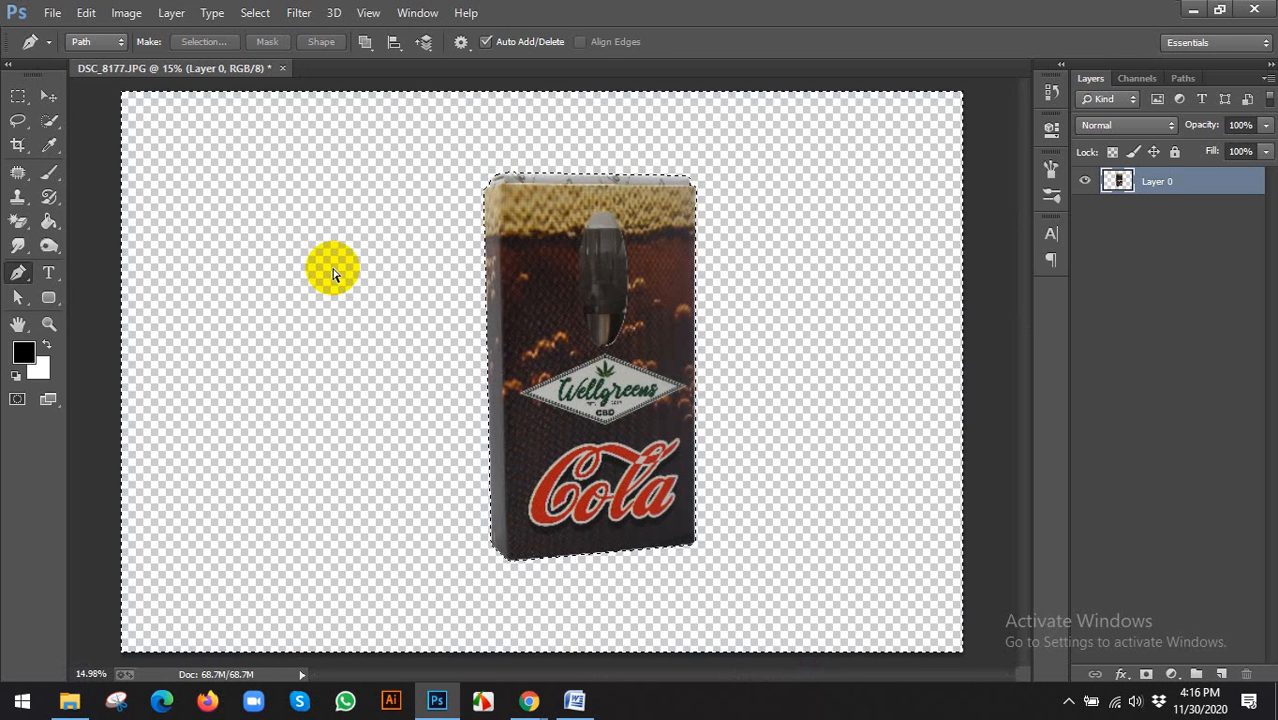
key("ctrl+d")
key("v")
Add a new layer beneath the cutout, fill it with black, and inspect the box's edges against it
scroll(628, 309, "down", 1)
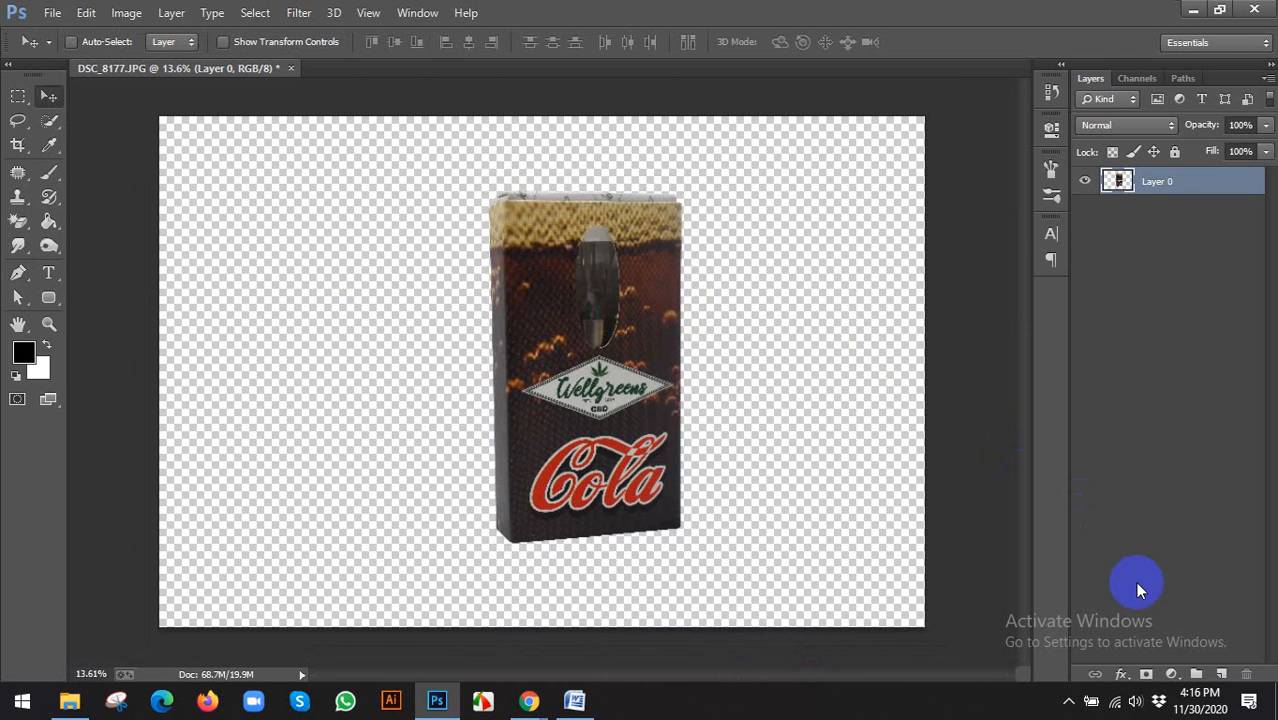
left_click(1222, 674, "ctrl")
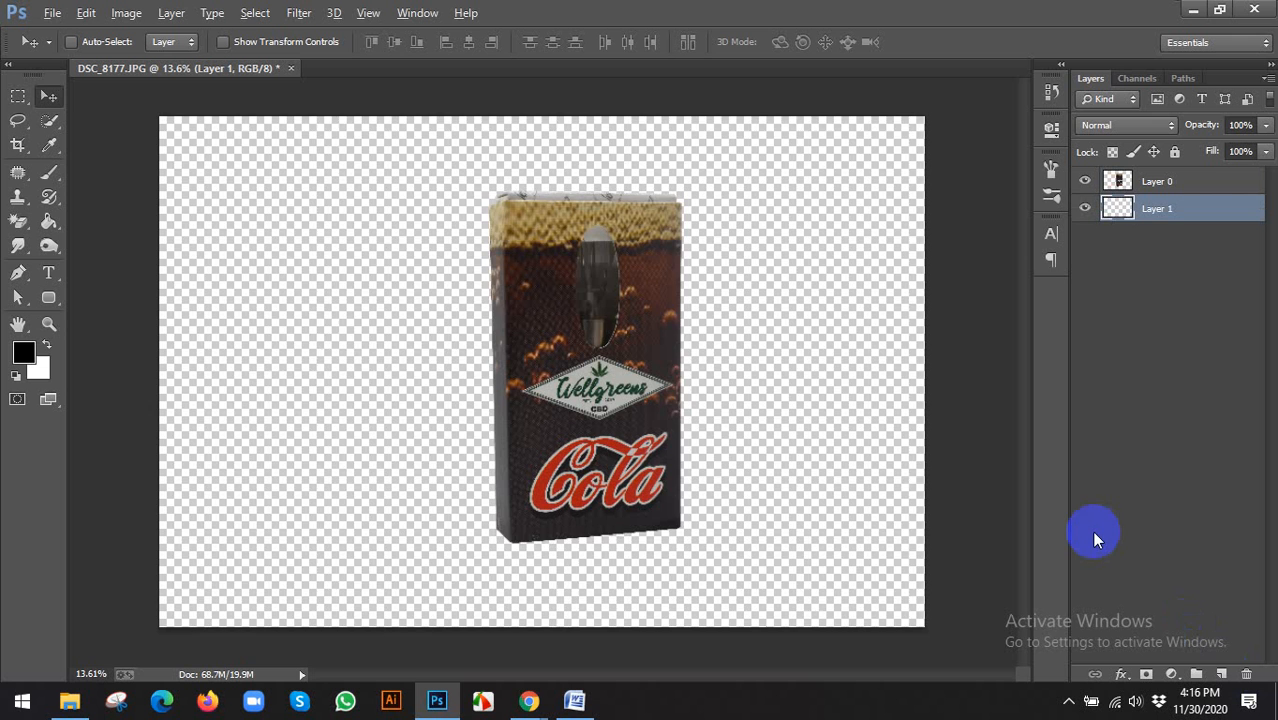
key("alt+BackSpace")
scroll(515, 385, "up", 3)
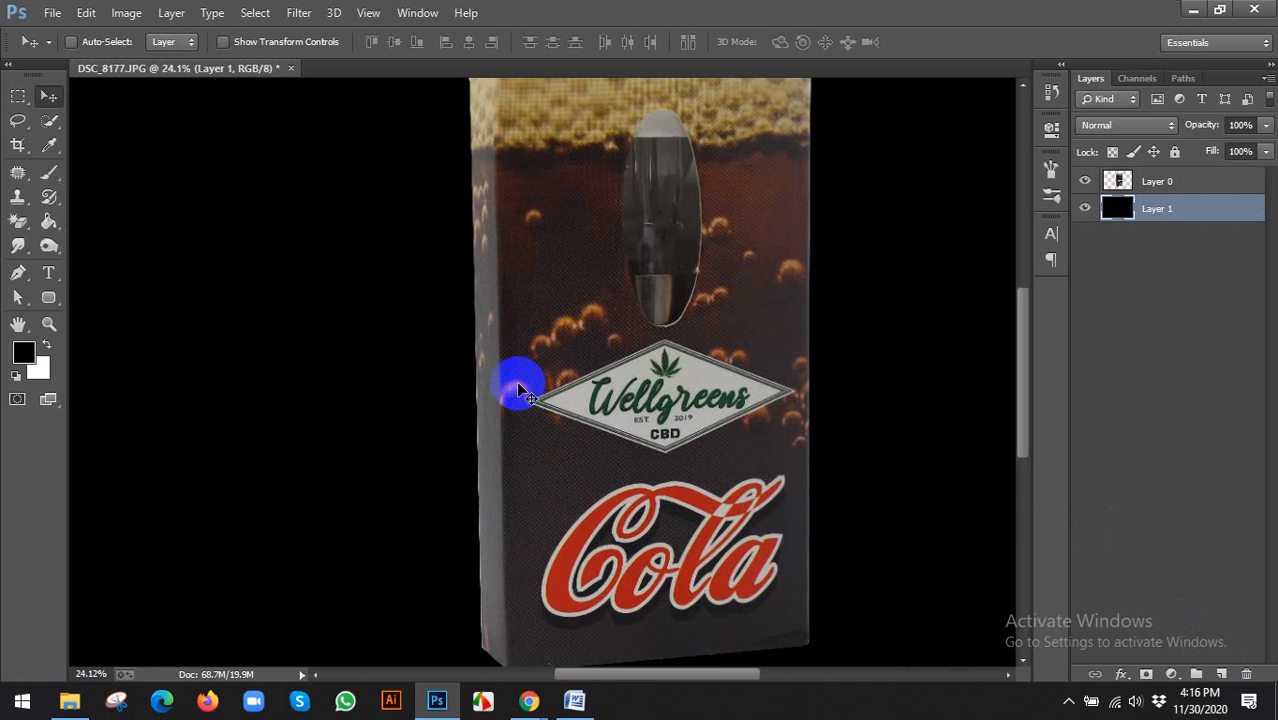
scroll(519, 388, "down", 3)
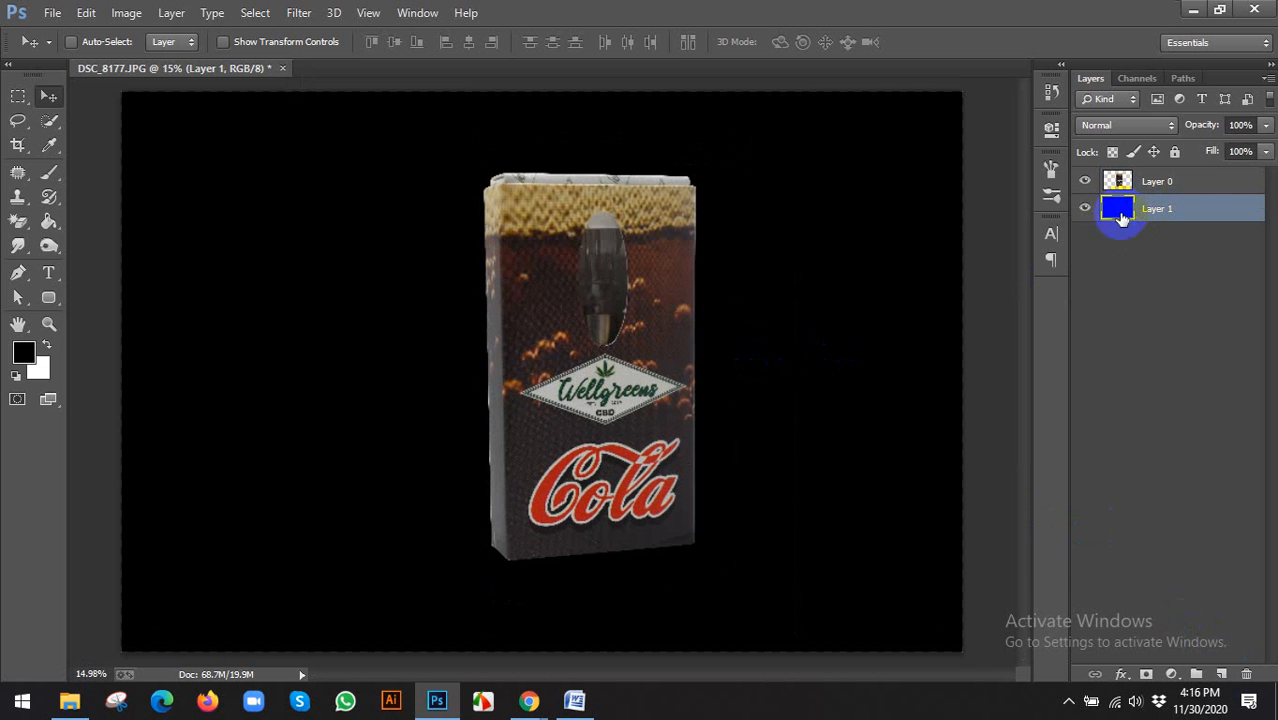
Refill the background layer with a light blue foreground colour of RGB 29, 189, 213
left_click(24, 352)
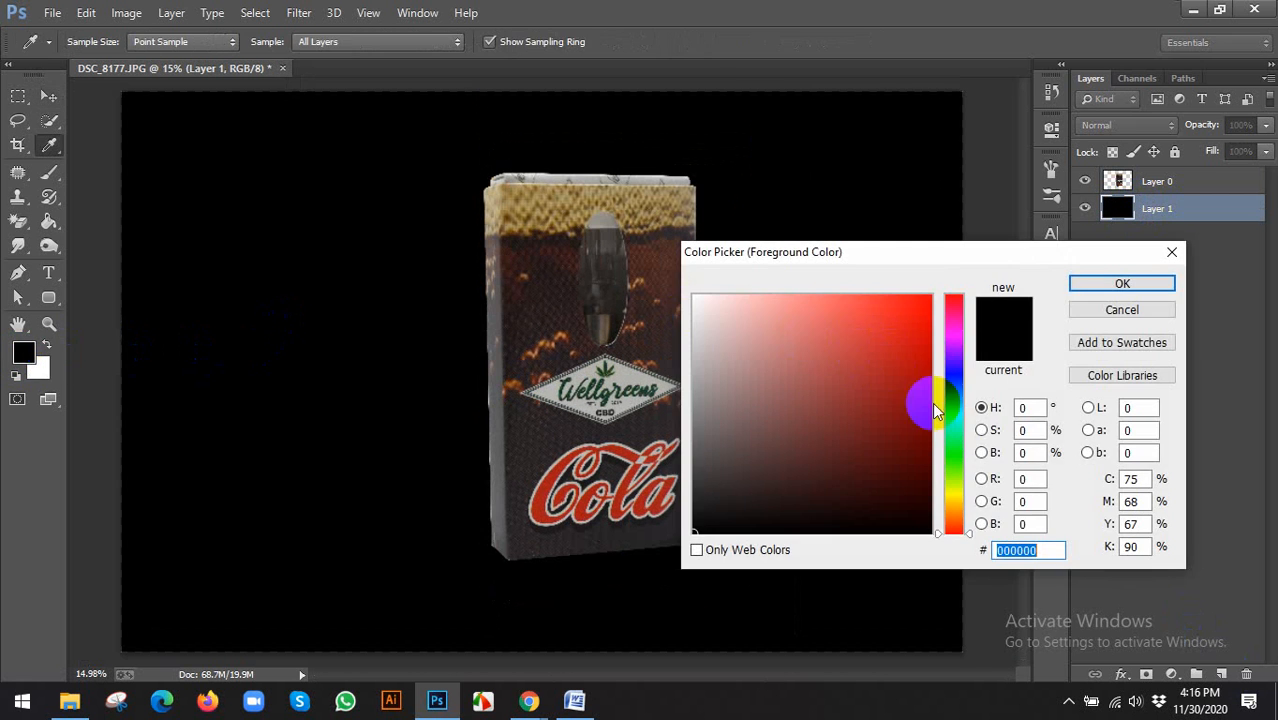
left_click(955, 408)
left_click_drag(902, 357, 898, 334)
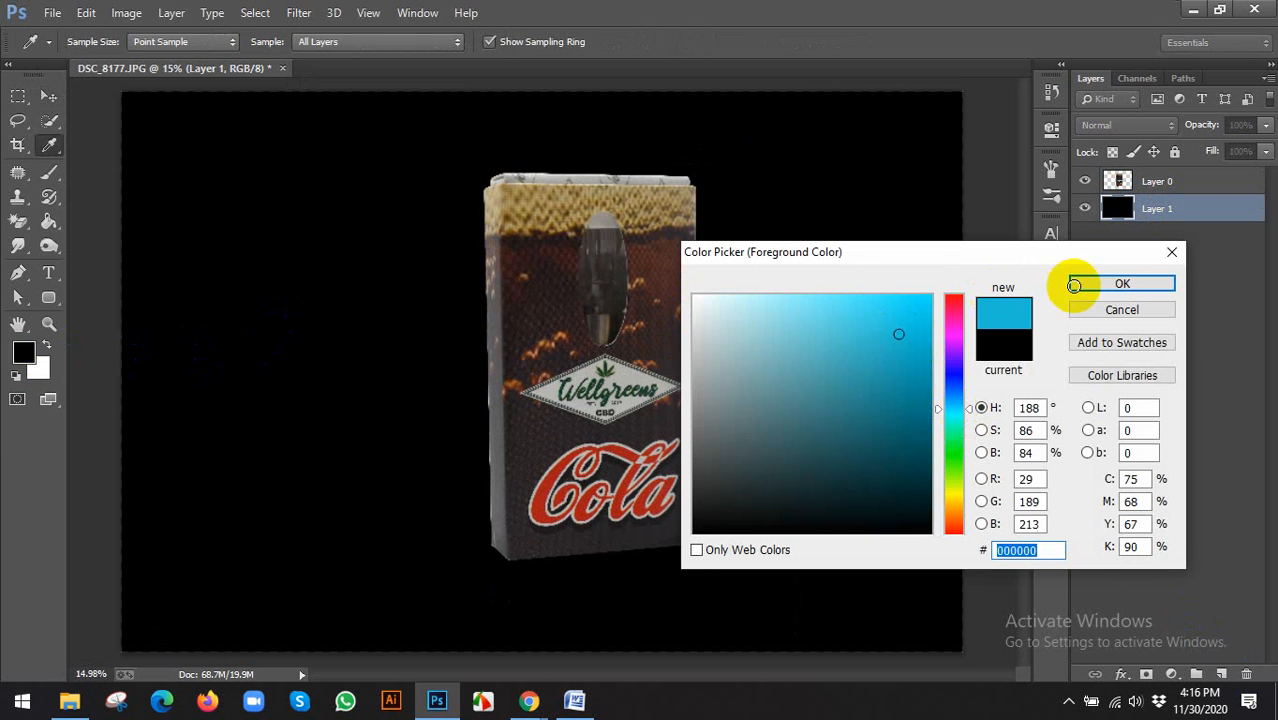
left_click(1096, 287)
key("v")
key("alt+BackSpace")
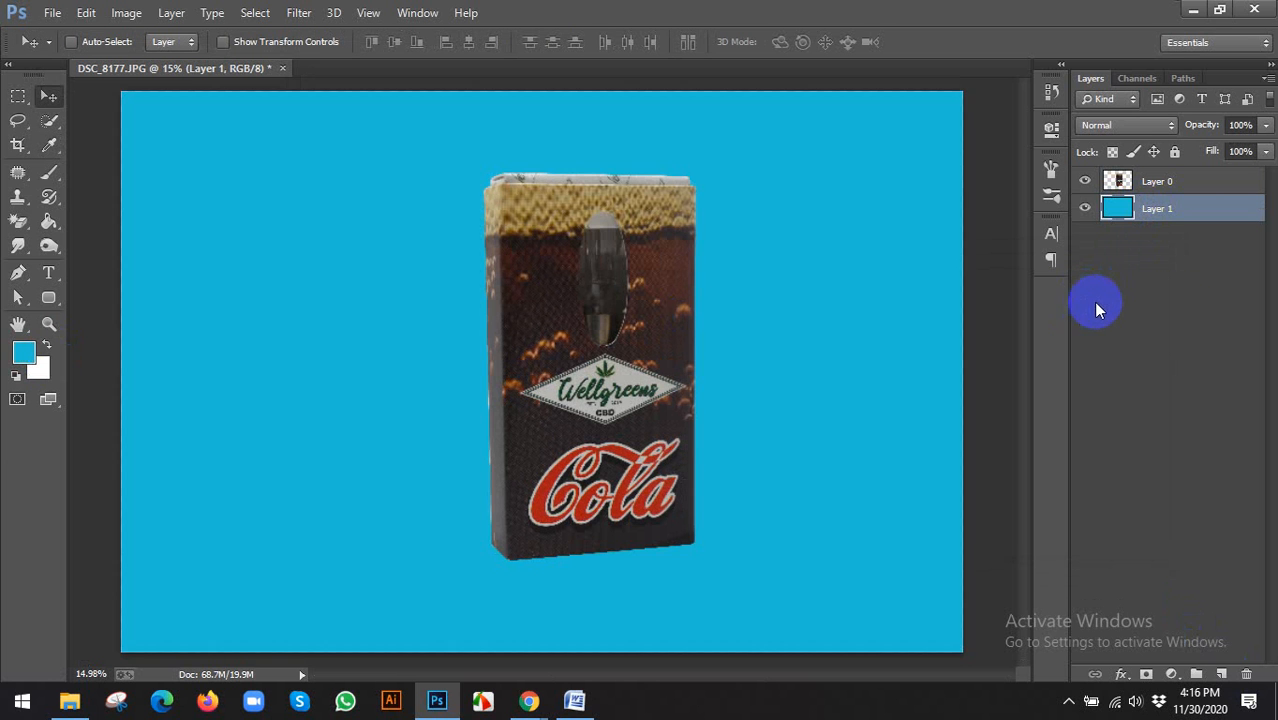
Add a Brightness/Contrast adjustment layer above the box cutout with brightness set to 40
scroll(593, 257, "down", 1)
left_click(1162, 185)
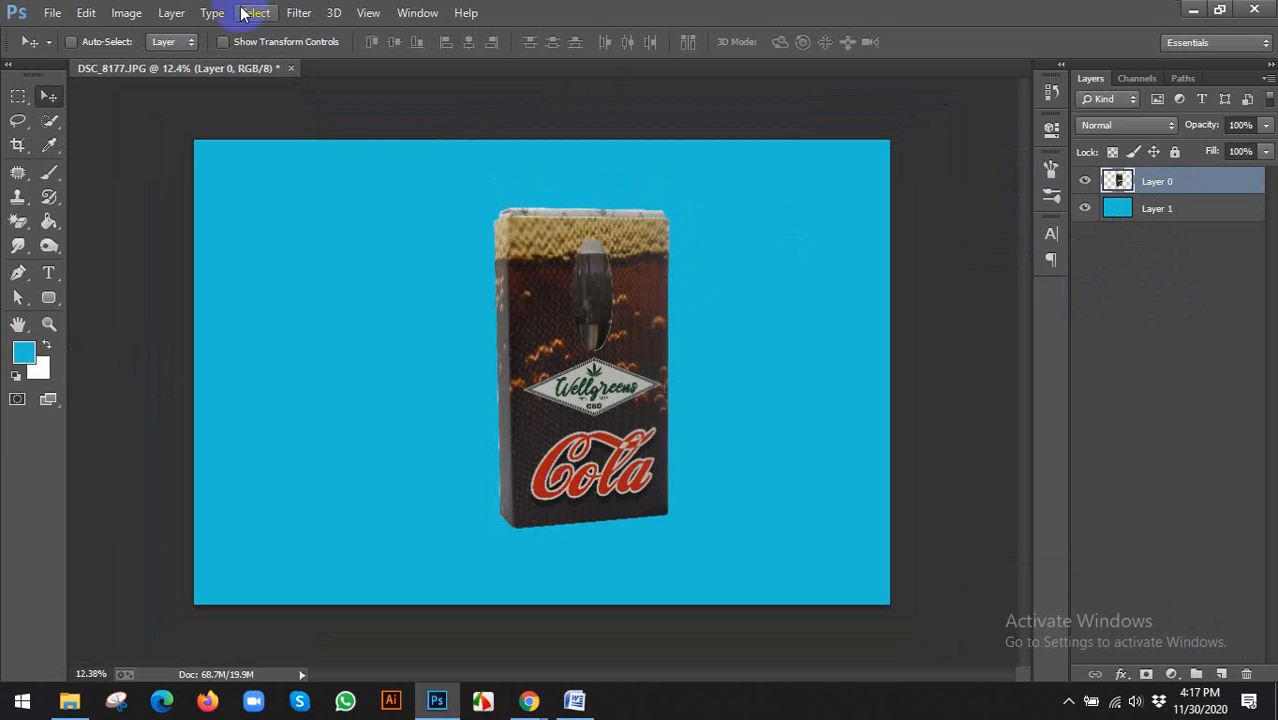
left_click(1170, 675)
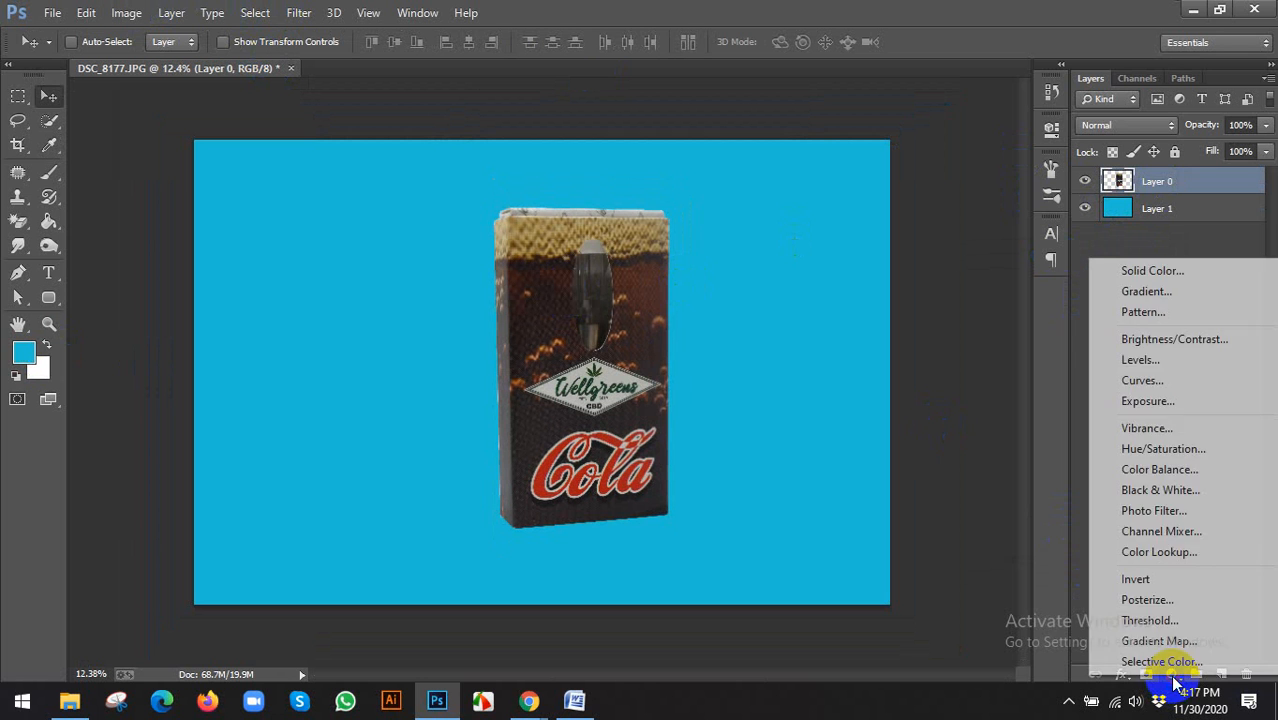
left_click(1146, 340)
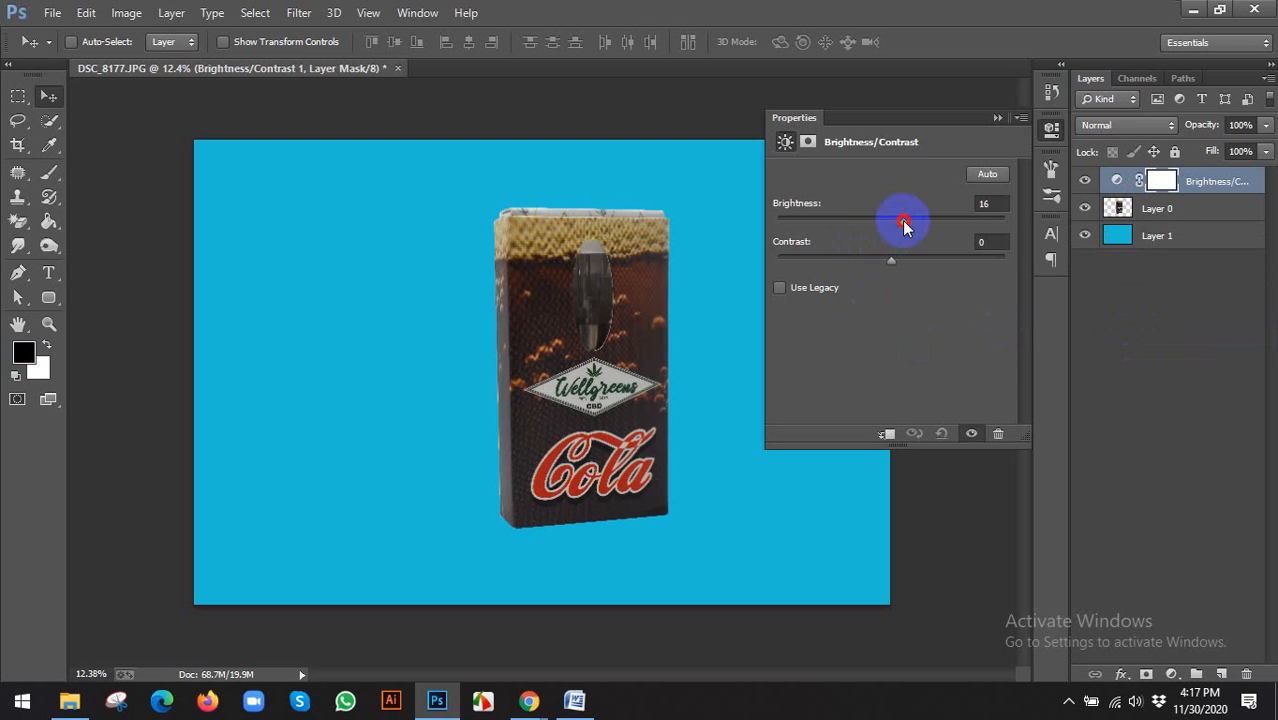
left_click_drag(903, 221, 891, 262)
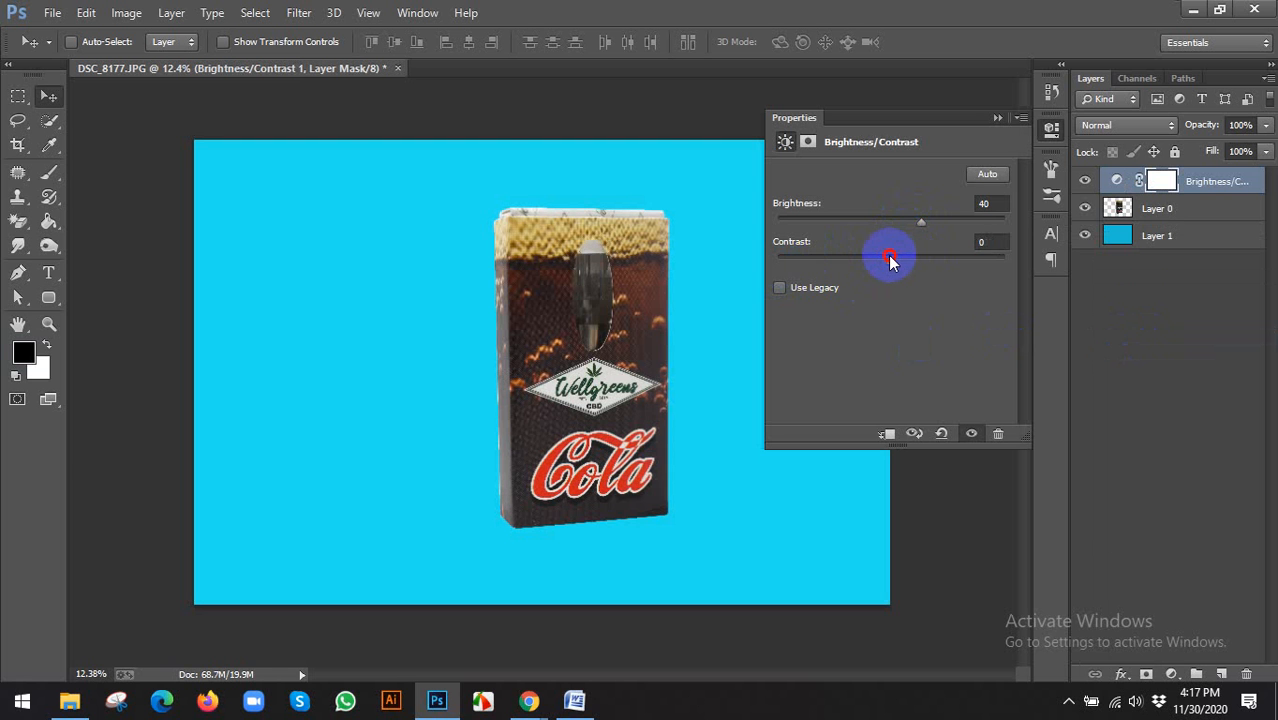
left_click(1051, 127)
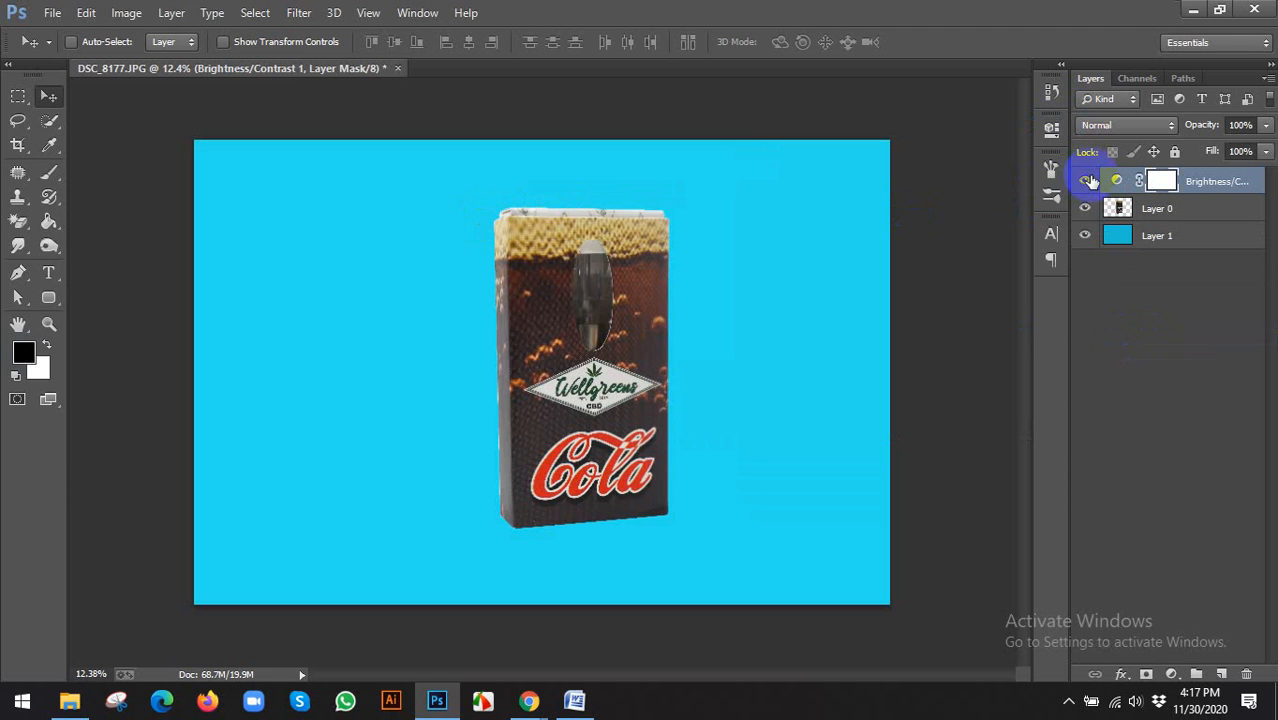
Compare the image with the Brightness/Contrast adjustment layer hidden and shown, and delete that layer
left_click(1085, 181)
left_click(1085, 181)
left_click(1212, 180)
key("Delete")
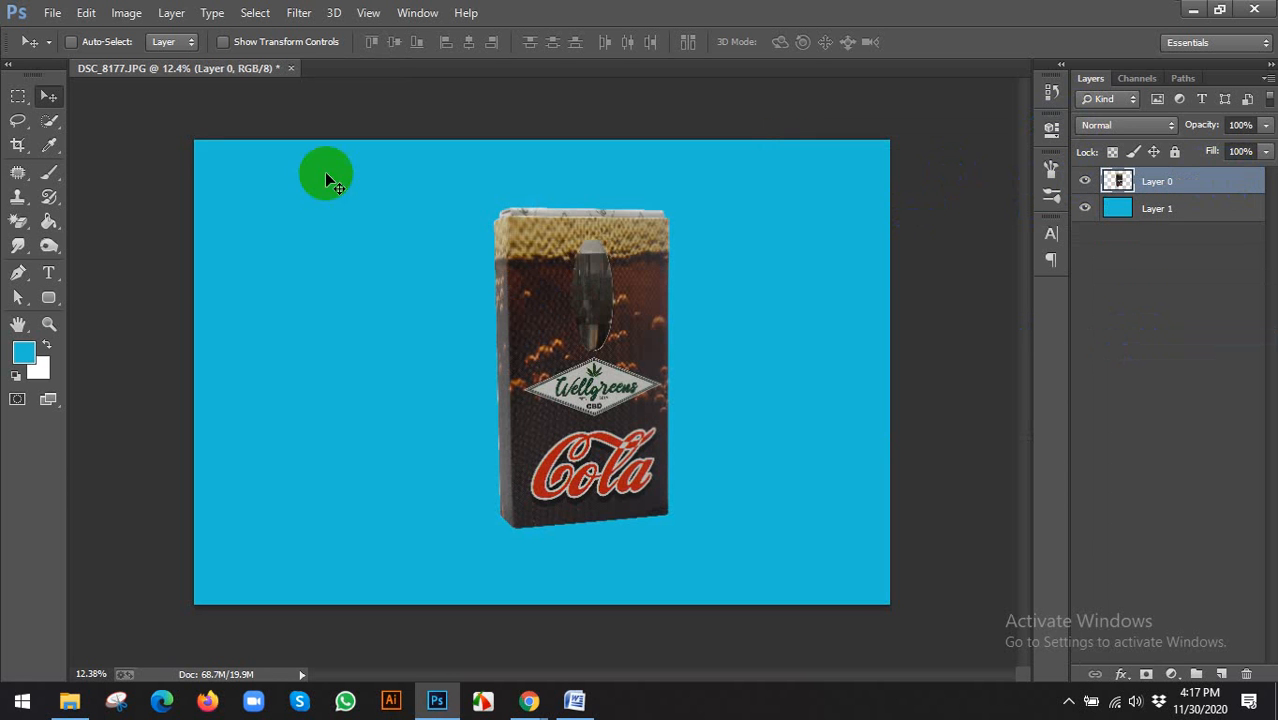
Apply a Brightness/Contrast adjustment directly to the box cutout layer with brightness 38
left_click(126, 12)
mouse_move(147, 68)
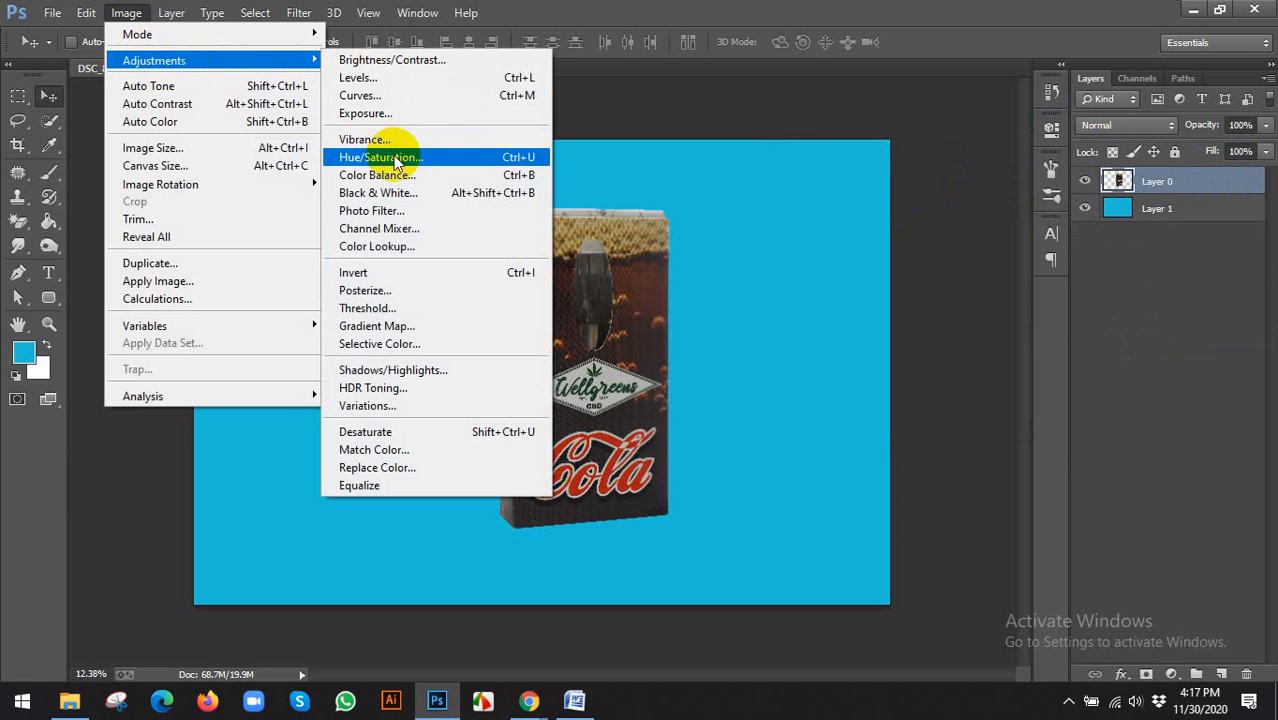
left_click(392, 59)
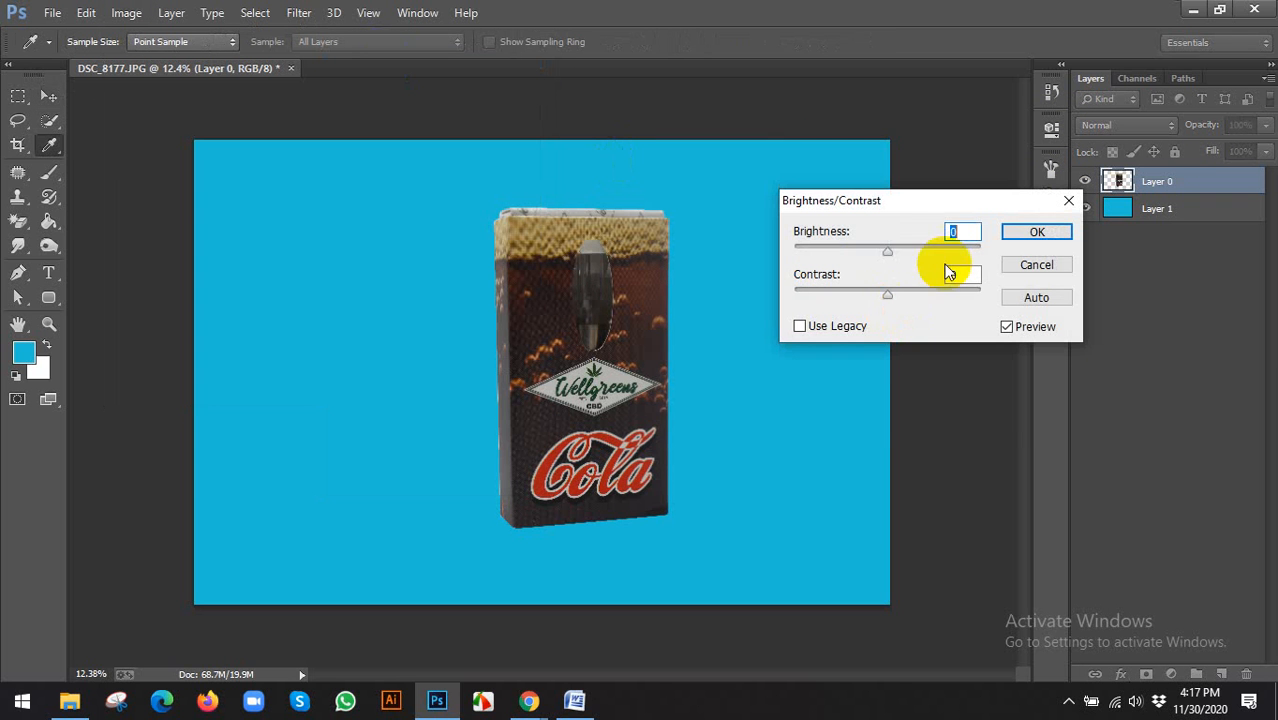
left_click_drag(887, 251, 912, 252)
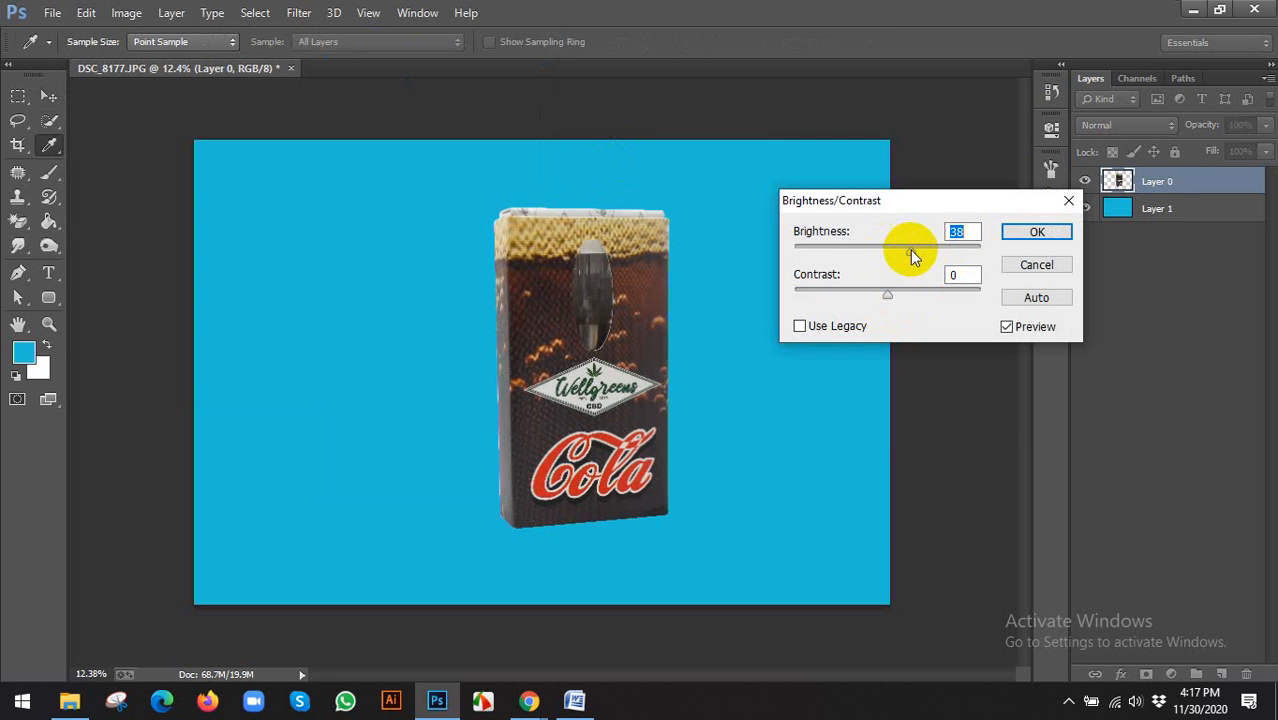
left_click(1037, 232)
key("v")
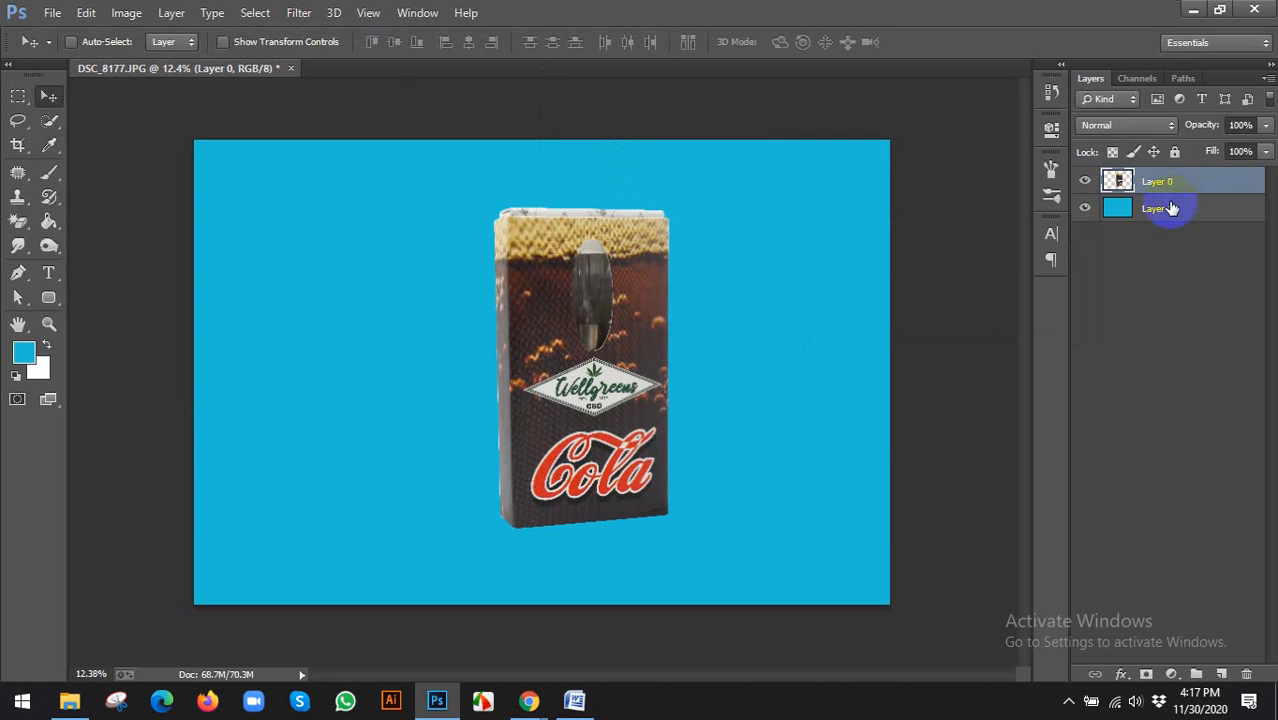
scroll(658, 319, "down", 2)
scroll(657, 317, "up", 2)
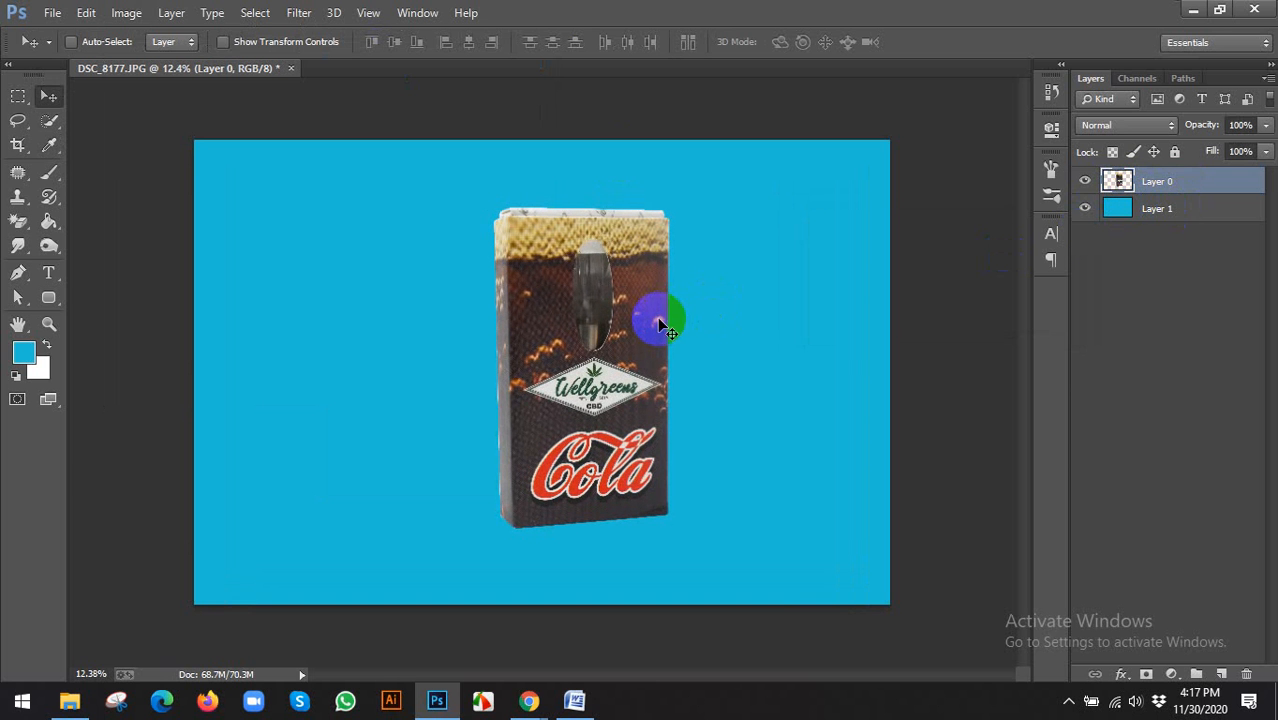
scroll(645, 300, "up", 2)
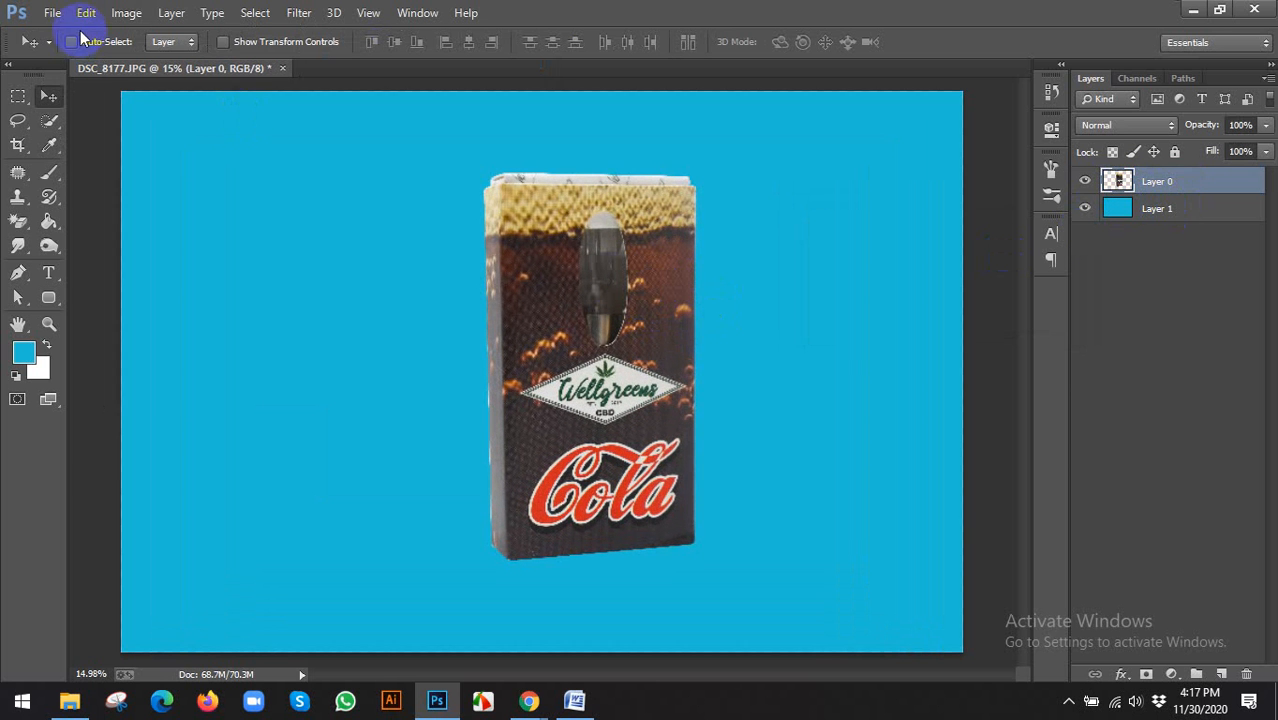
left_click(126, 12)
left_click(782, 337)
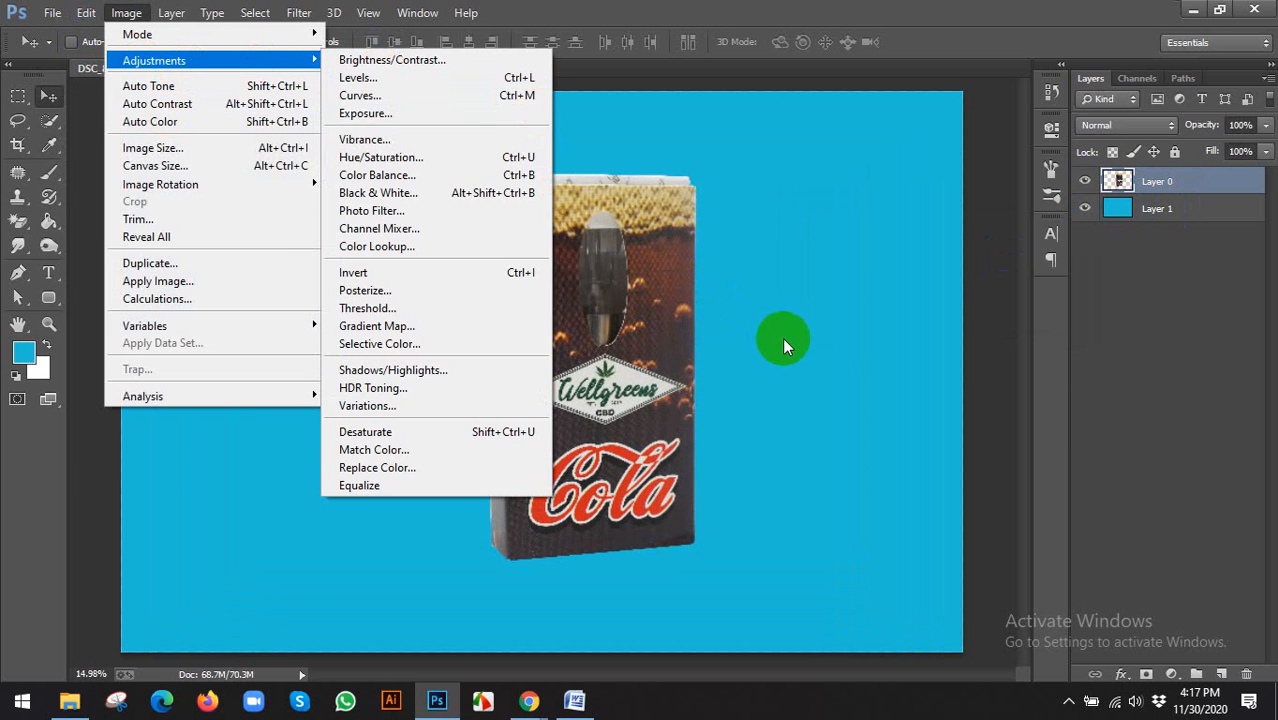
scroll(545, 605, "down", 2)
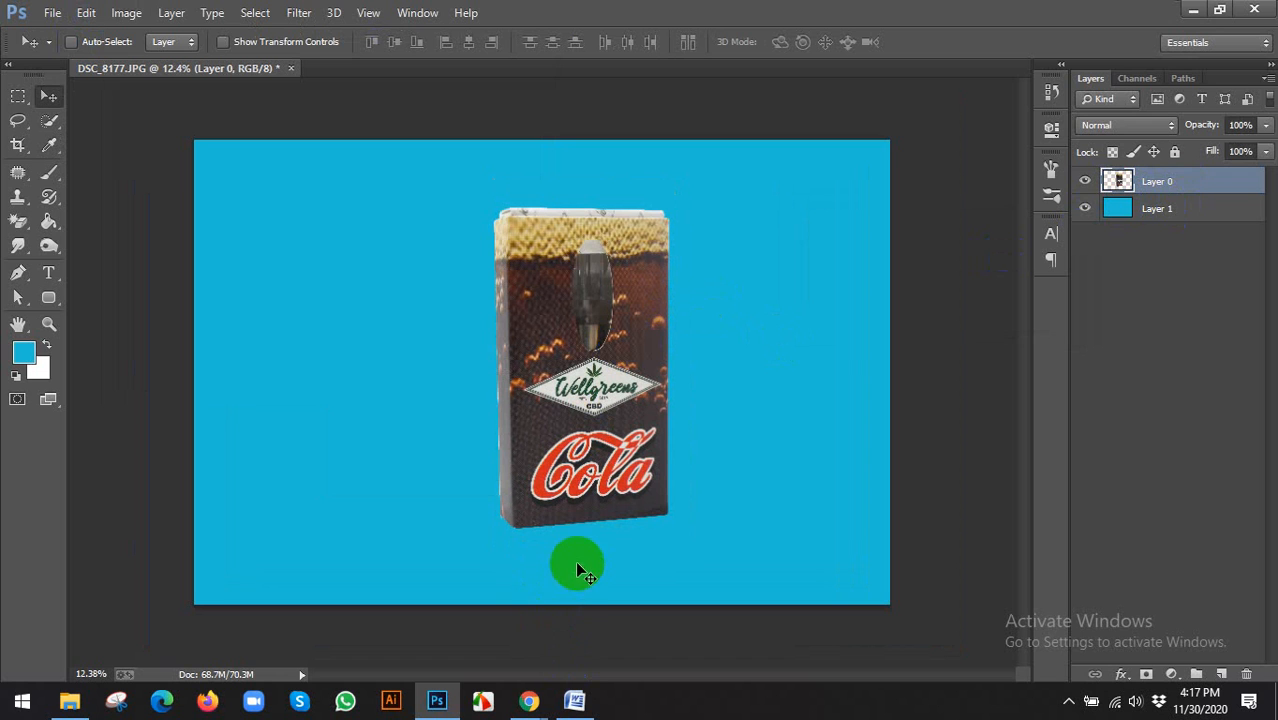
left_click(1069, 701)
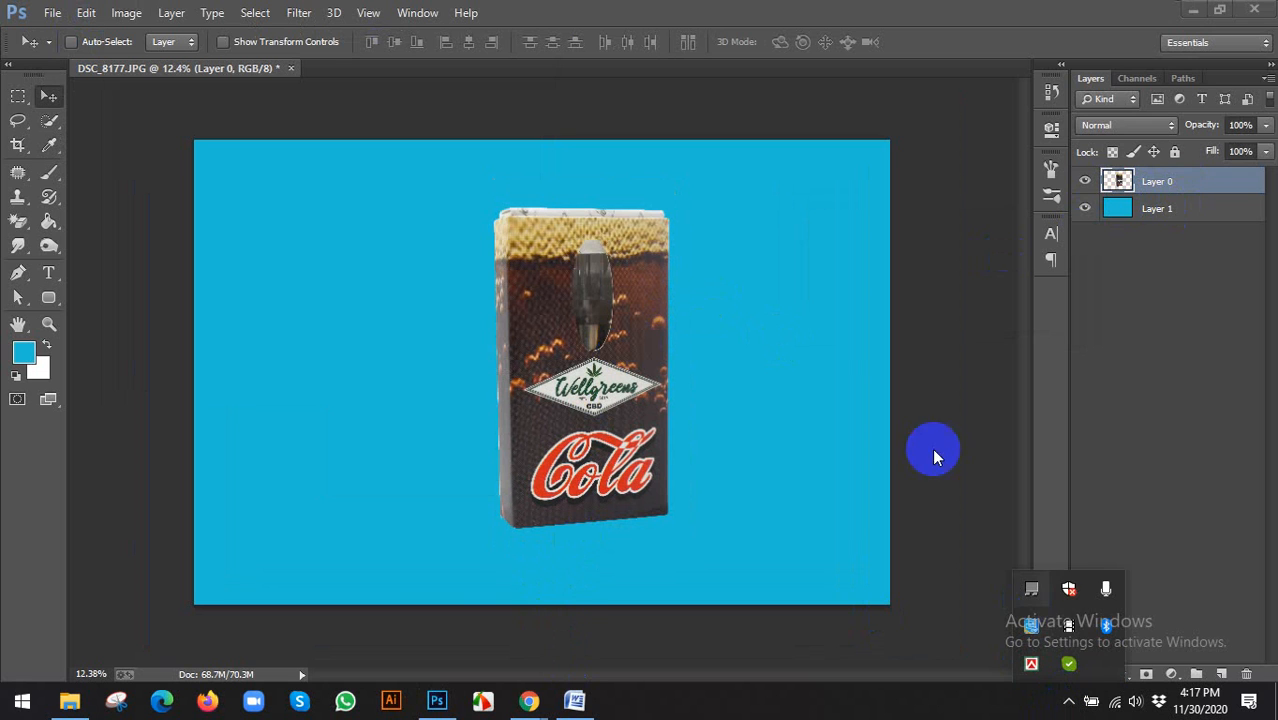